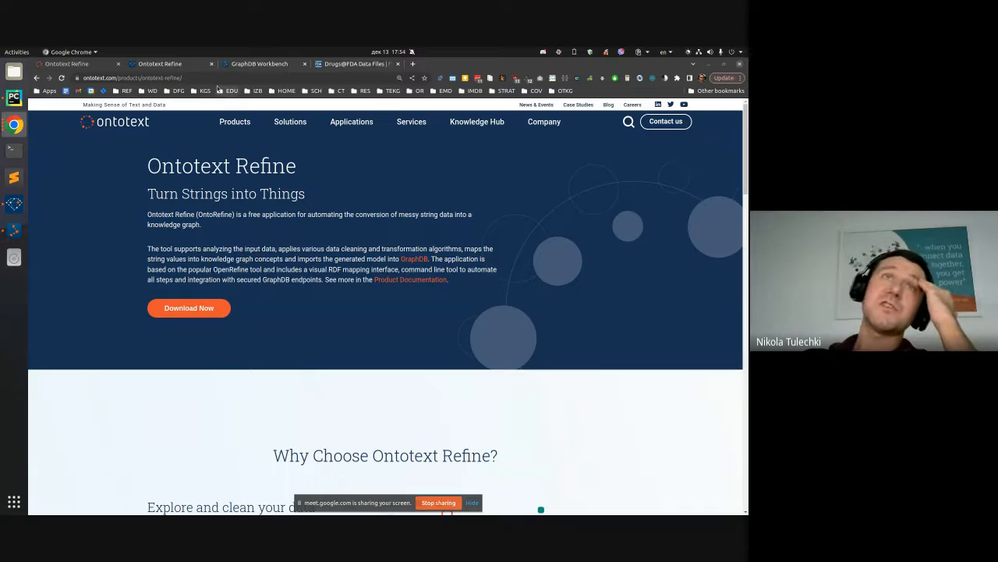
Step: Open the download page for Ontotext Refine from its product page
scroll(277, 244, down, 1)
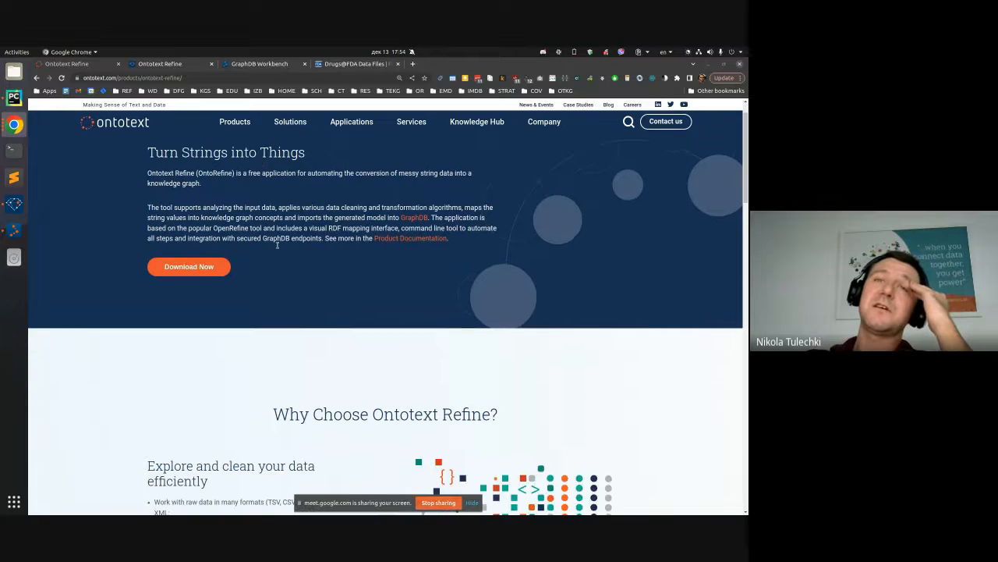
scroll(290, 271, up, 1)
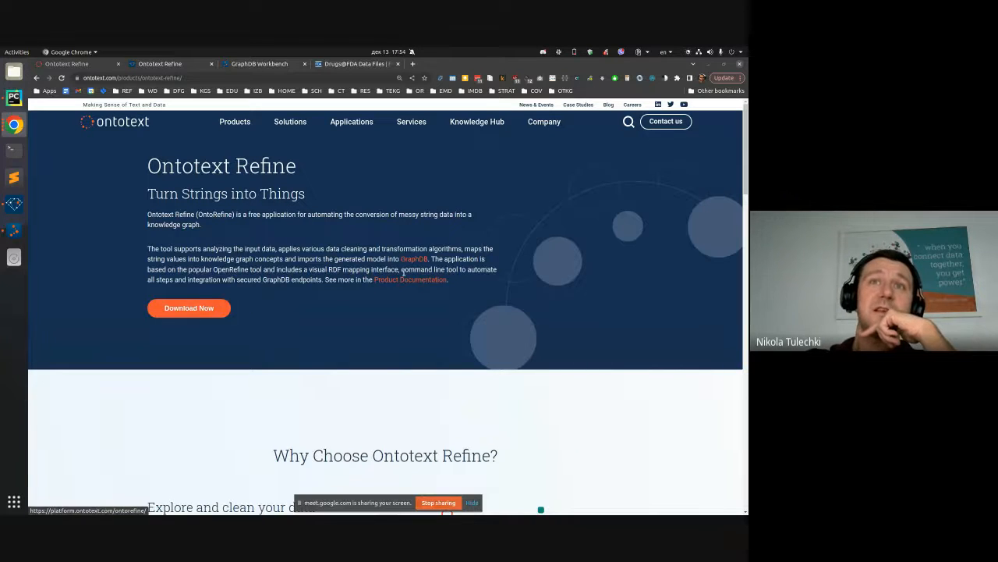
click(203, 307)
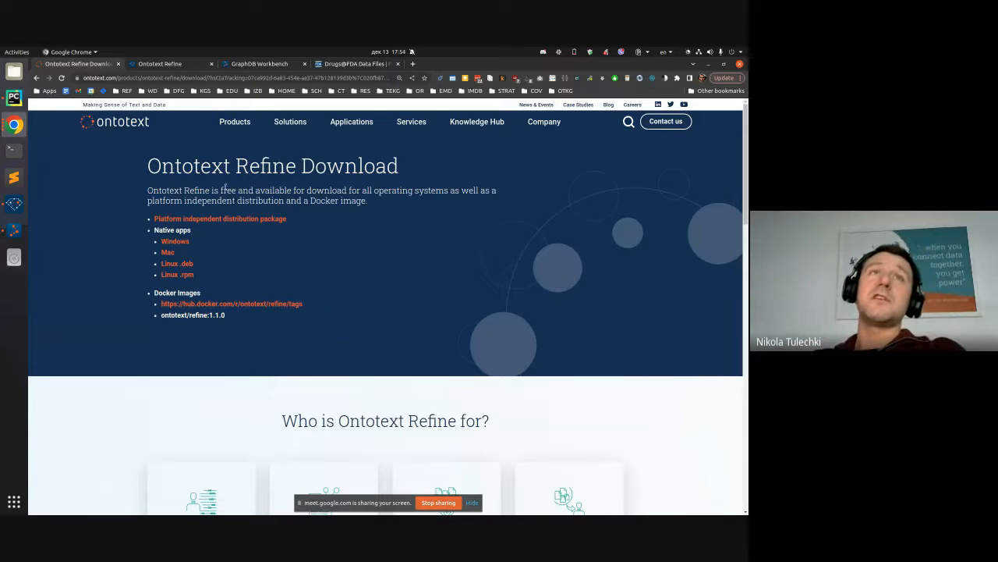
Step: Review the Drugs@FDA Data Files page and open its entity relationship diagram
click(366, 64)
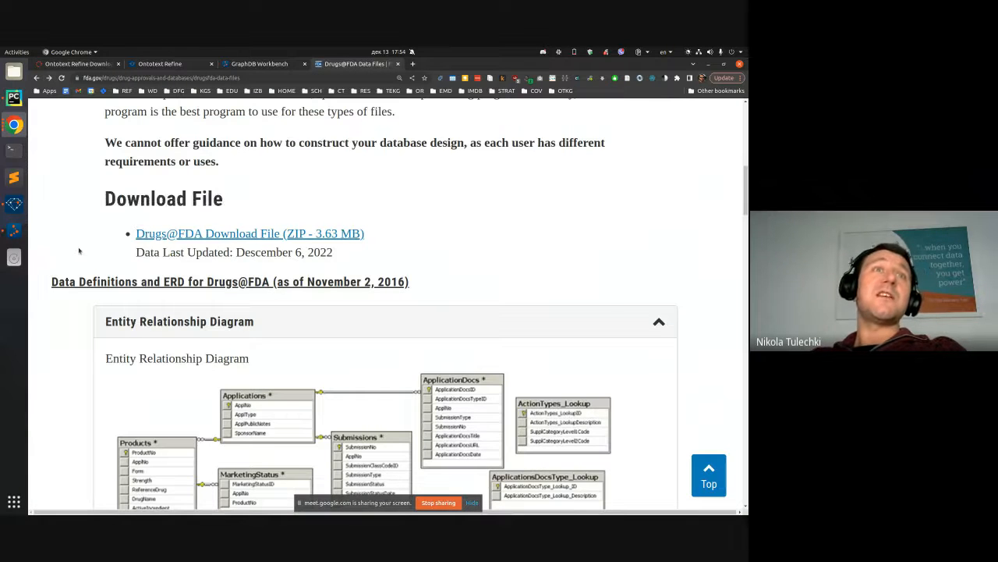
scroll(177, 198, up, 5)
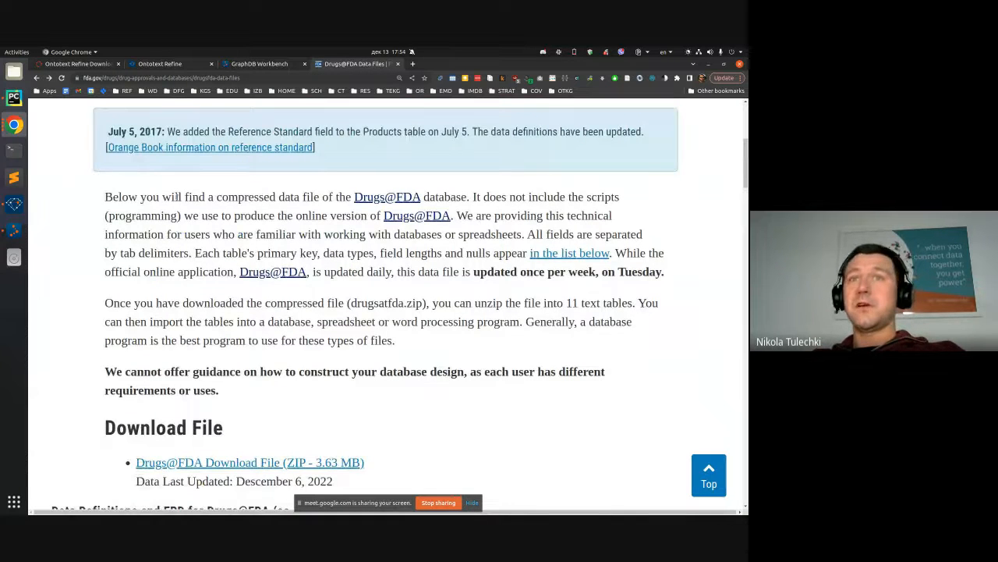
scroll(522, 293, up, 5)
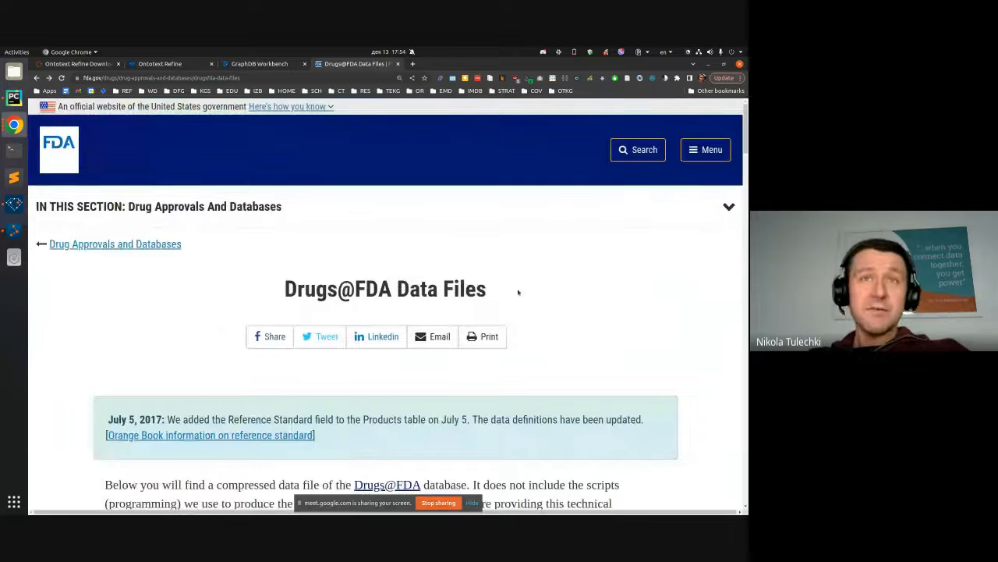
scroll(314, 298, down, 1)
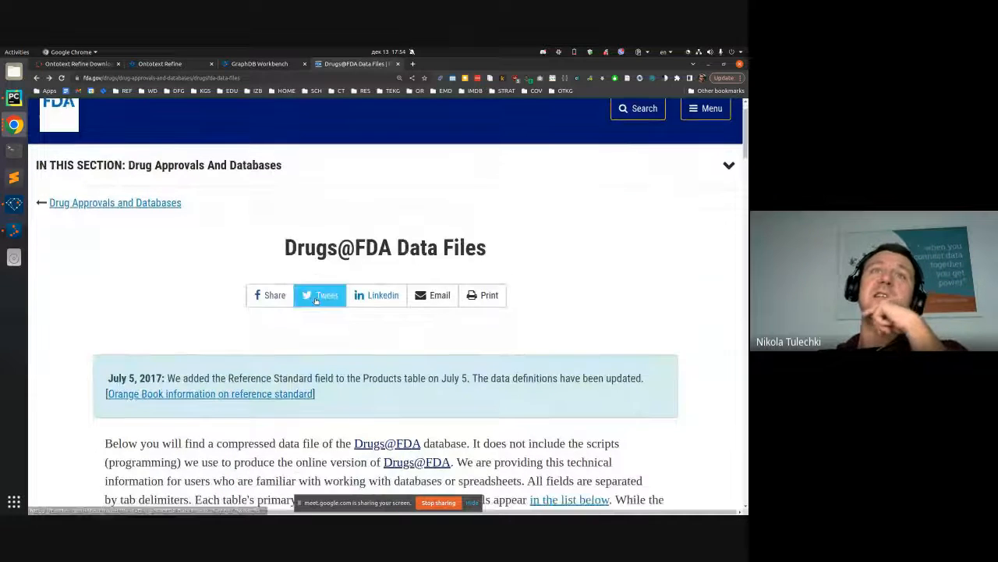
scroll(314, 299, up, 1)
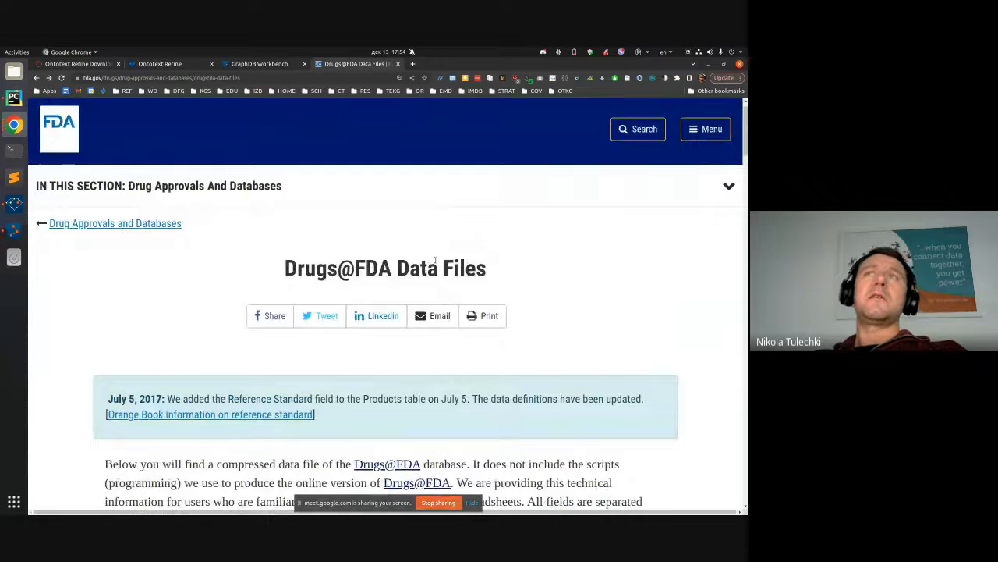
scroll(335, 312, down, 2)
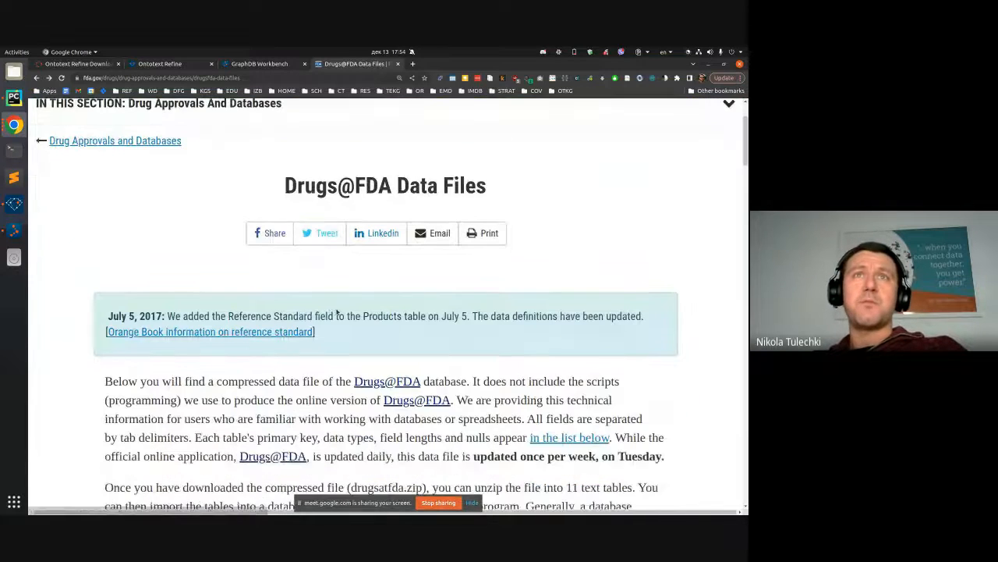
scroll(352, 225, down, 10)
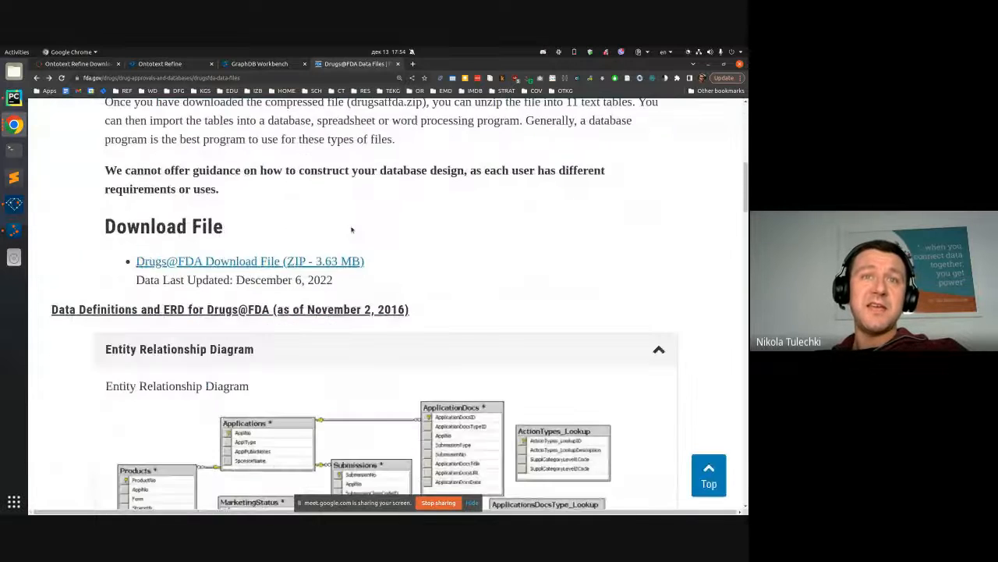
click(339, 365)
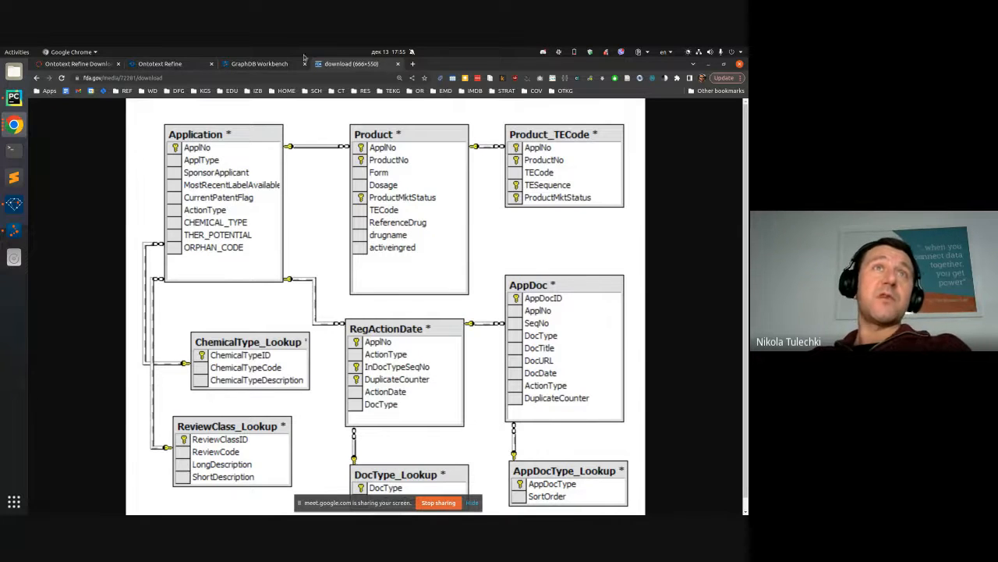
Step: Load Products.txt from the drugsatfda20221206 folder of aidava-or-demo into a new Refine project's import preview
click(146, 67)
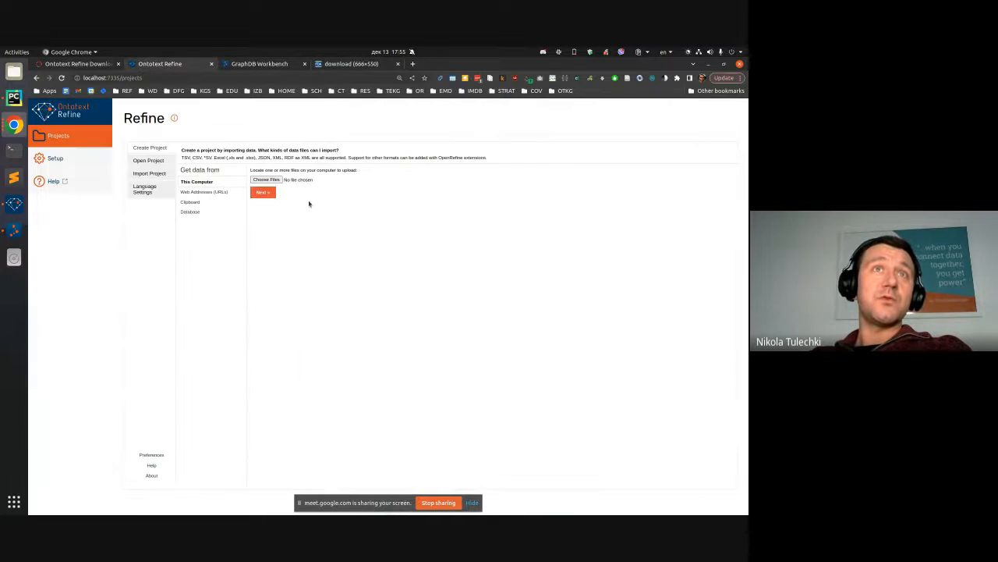
click(145, 160)
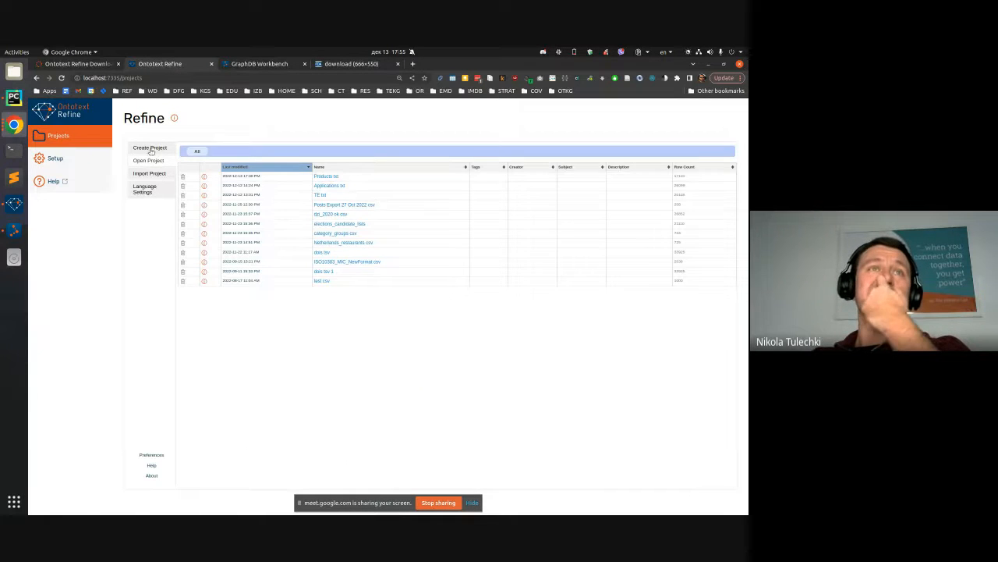
click(151, 149)
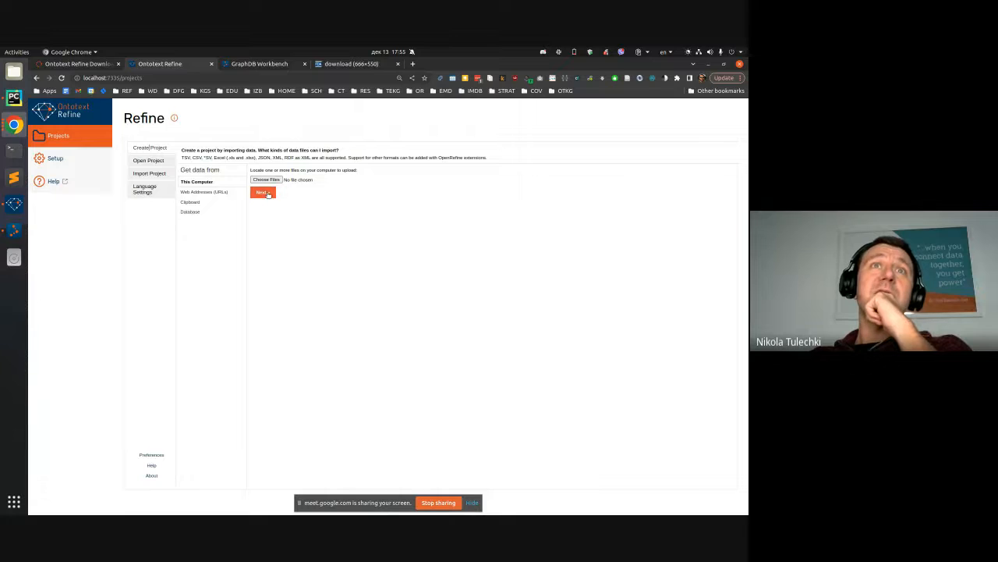
click(266, 180)
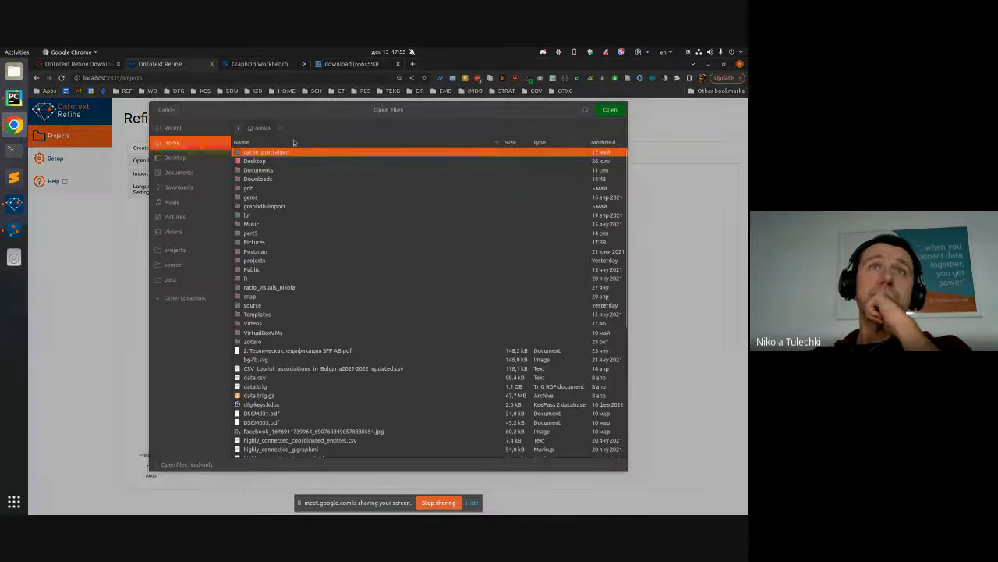
click(173, 250)
double_click(274, 161)
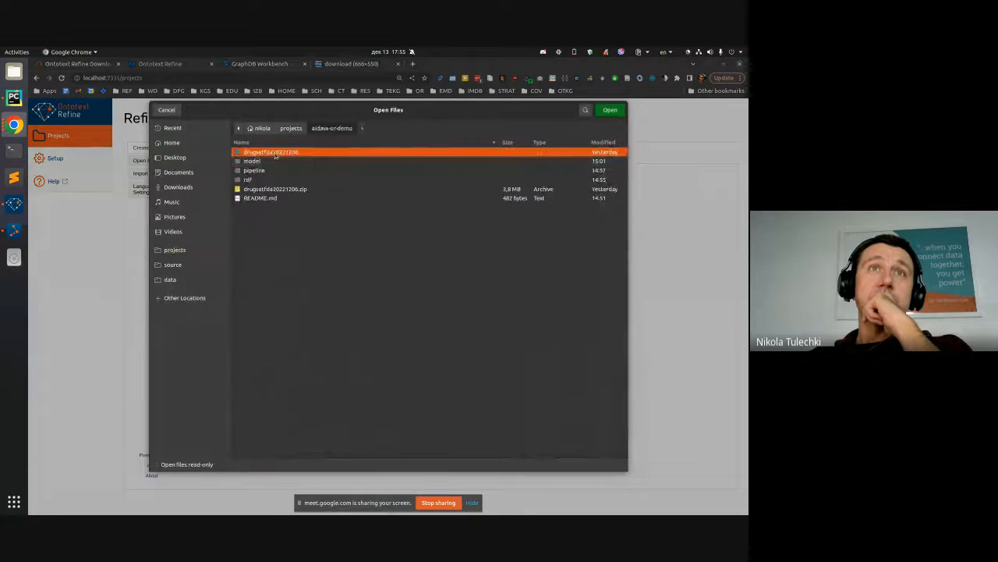
double_click(275, 153)
double_click(273, 207)
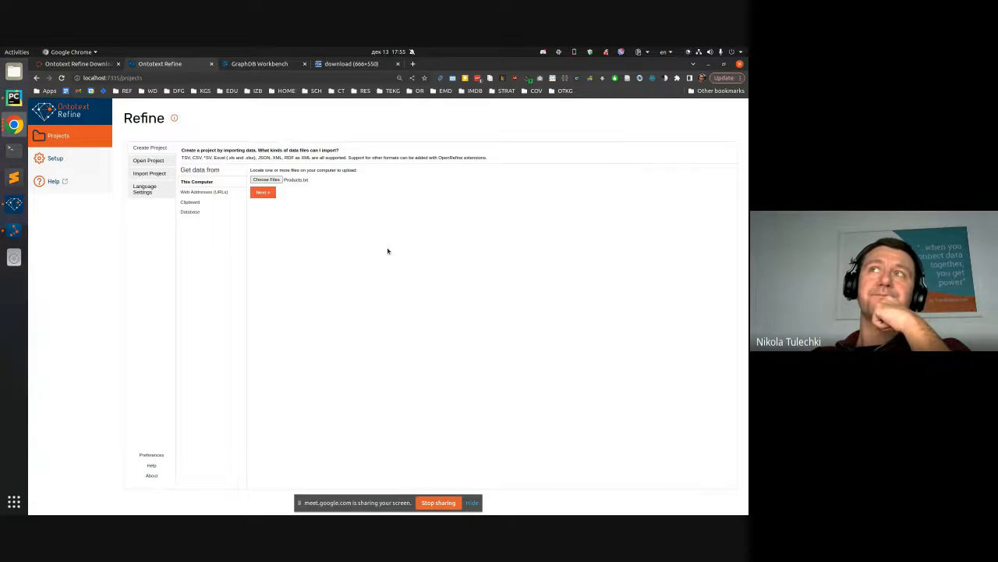
click(263, 193)
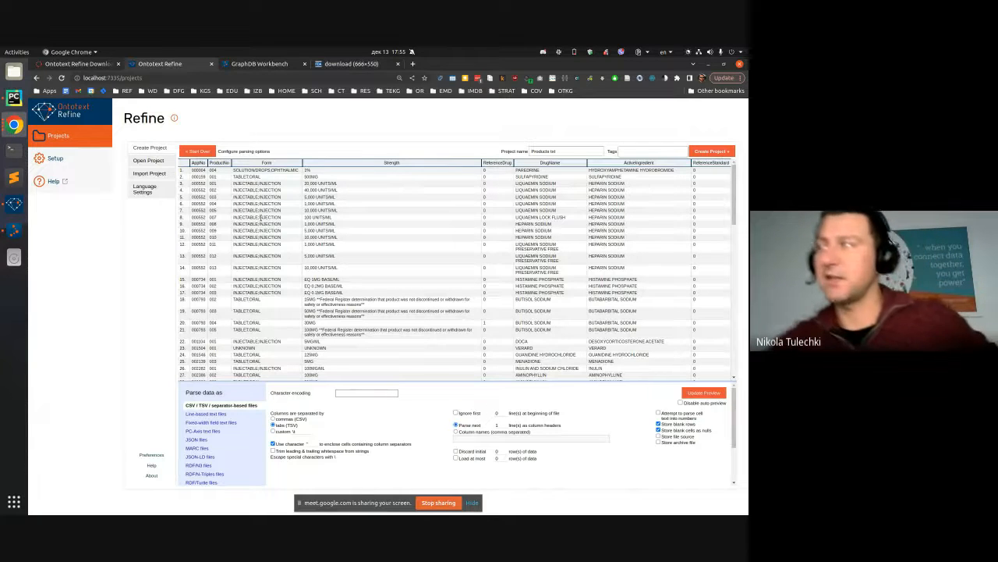
Step: Switch to the file manager and open model.ttl from projects/aidava-or-demo/model in Sublime Text
click(13, 179)
click(14, 72)
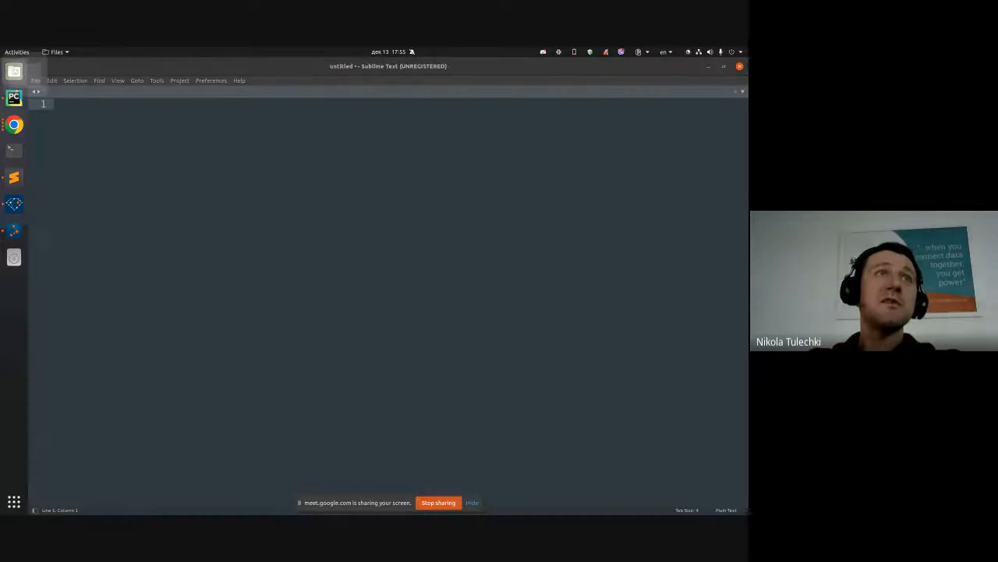
click(82, 274)
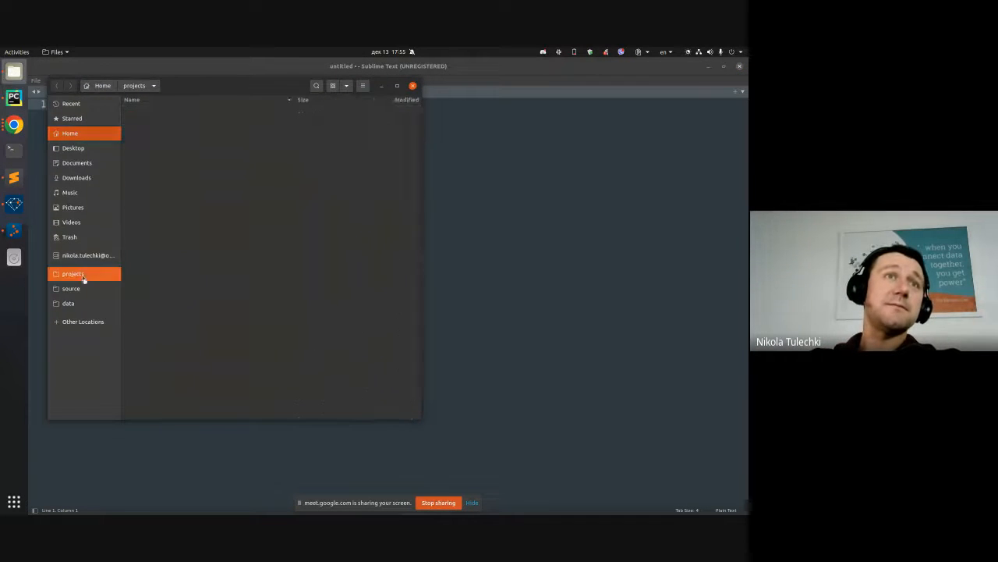
double_click(178, 131)
click(195, 116)
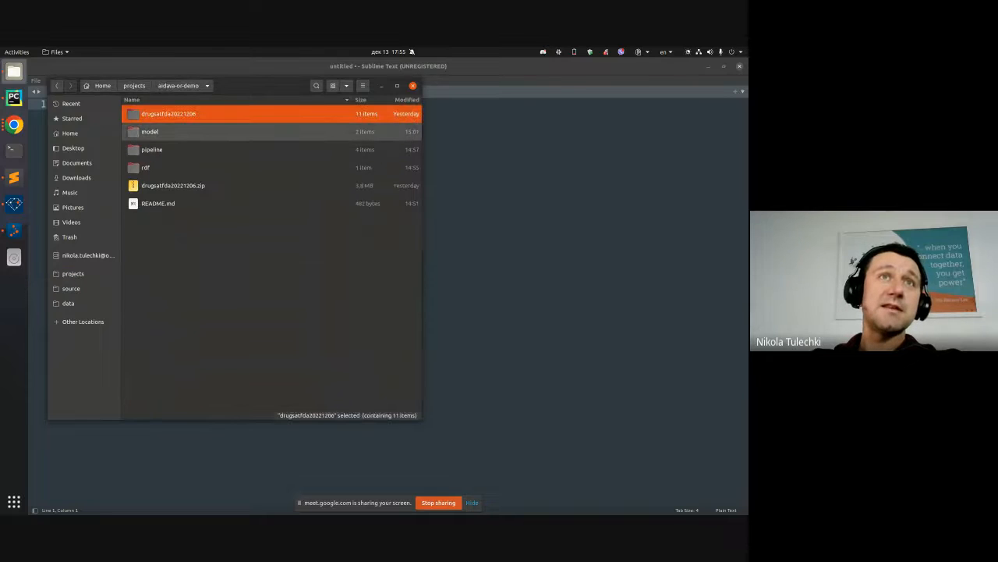
click(183, 131)
double_click(184, 131)
double_click(183, 130)
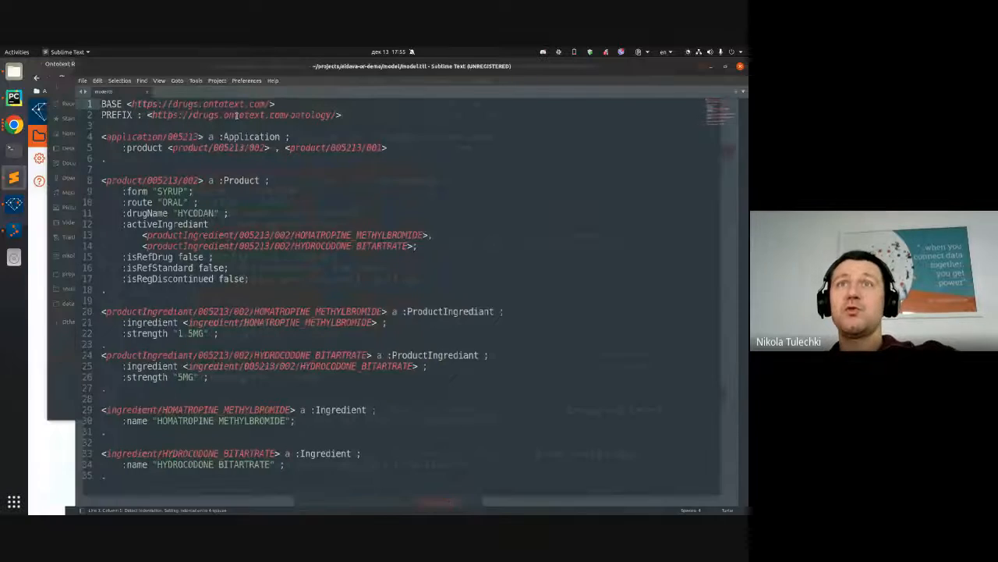
Step: Tile the model.ttl editor beside the Refine import preview and close the file manager window
key(super+Right)
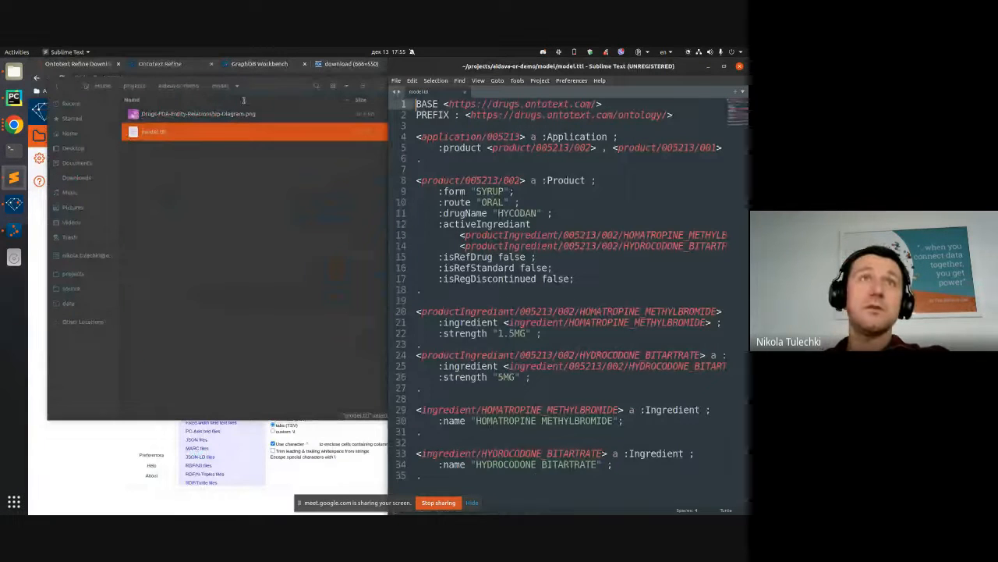
click(261, 87)
click(413, 85)
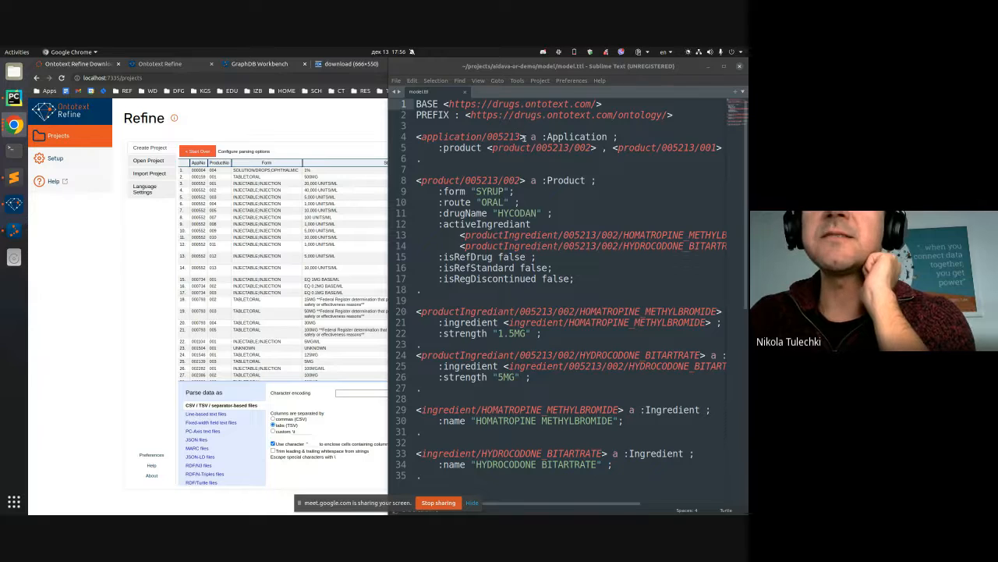
Step: Compare the application number in line 4 of model.ttl with the ApplNo column in the enlarged import preview
click(524, 137)
double_click(517, 138)
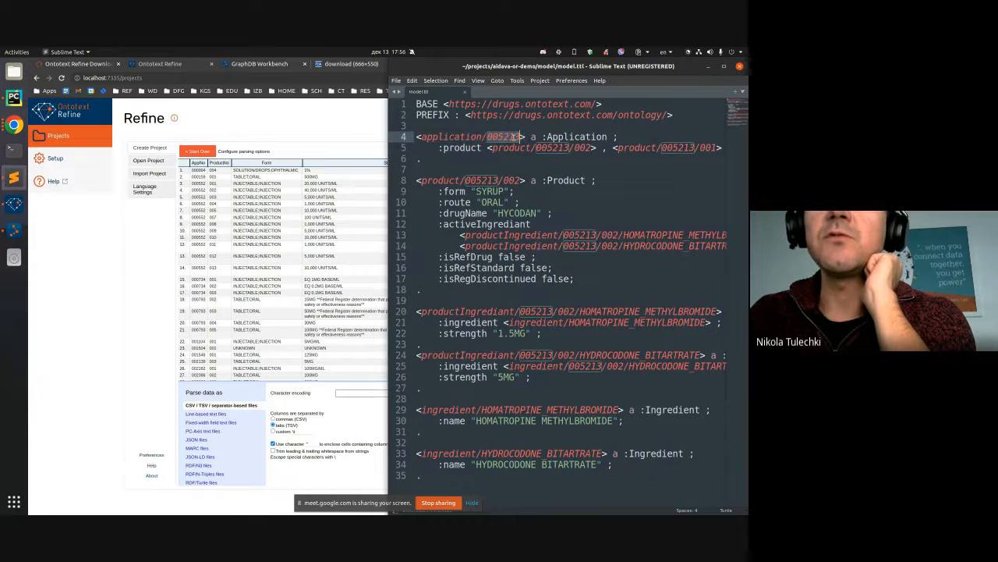
click(198, 172)
key(ctrl+plus)
key(ctrl+plus)
key(ctrl+plus)
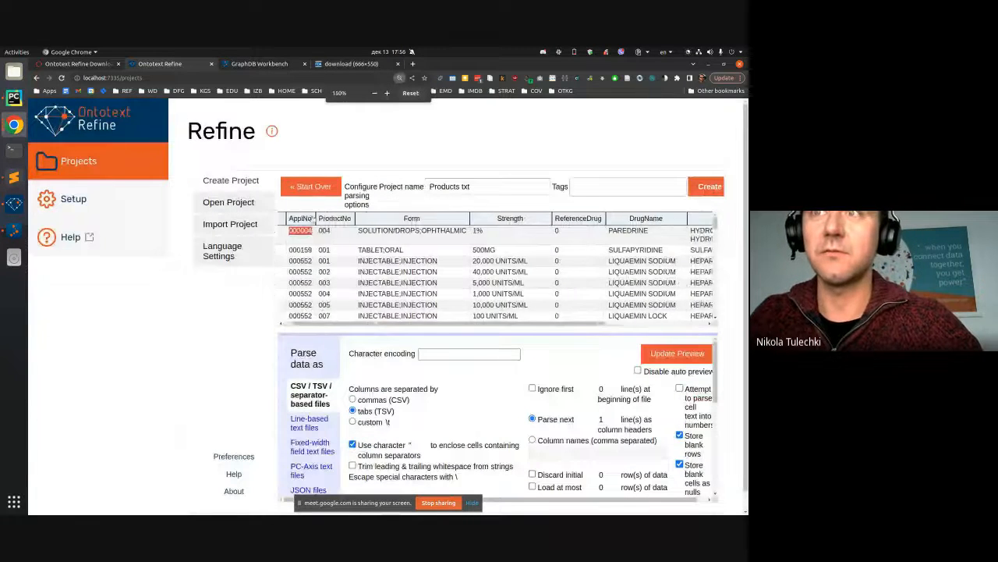
Step: Create the Products txt project with the current parsing options and reduce the page zoom
click(711, 185)
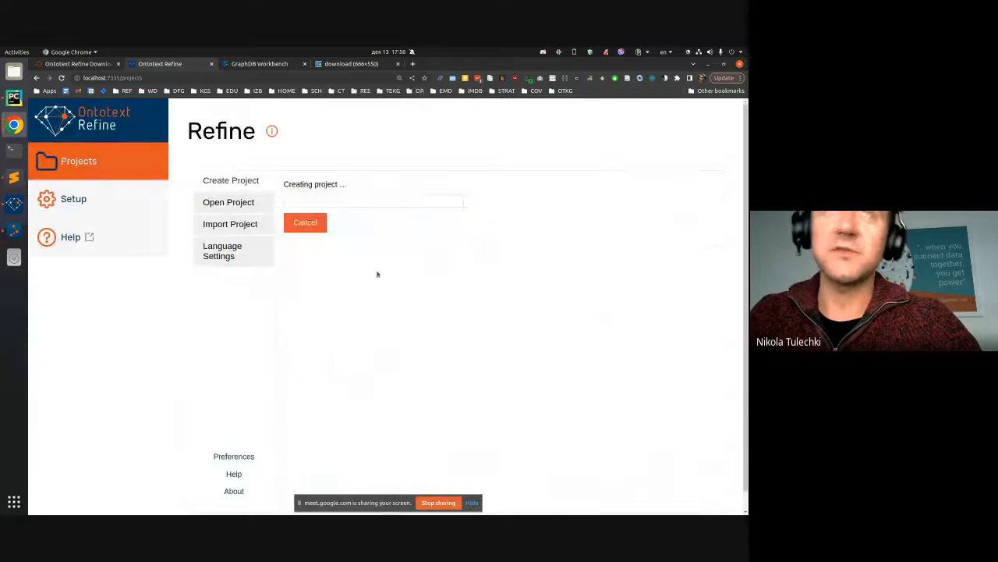
key(ctrl+minus)
key(ctrl+minus)
key(ctrl+minus)
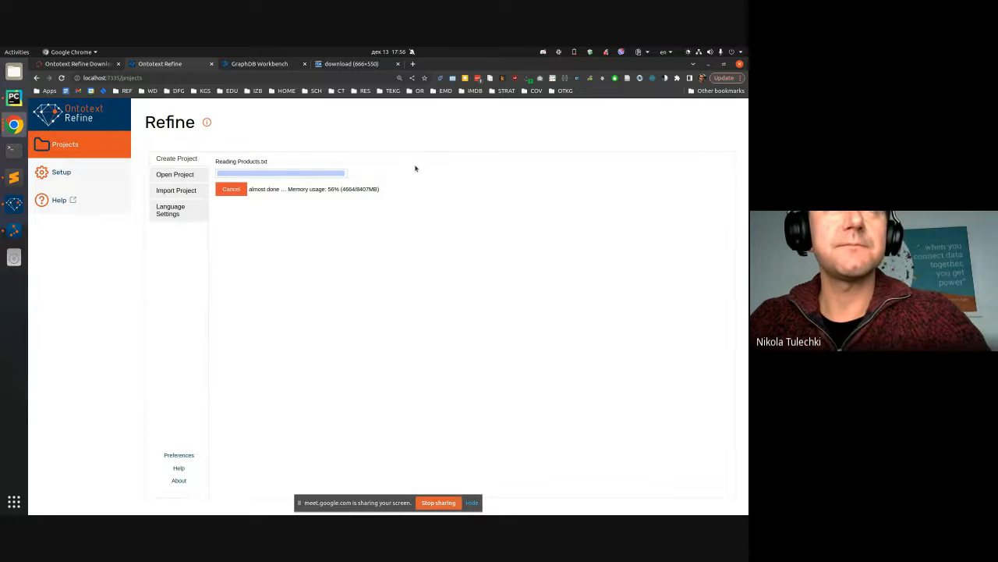
Step: Collapse the facet and filter pane of the Products txt project and bring model.ttl back beside the table
key(alt+Tab)
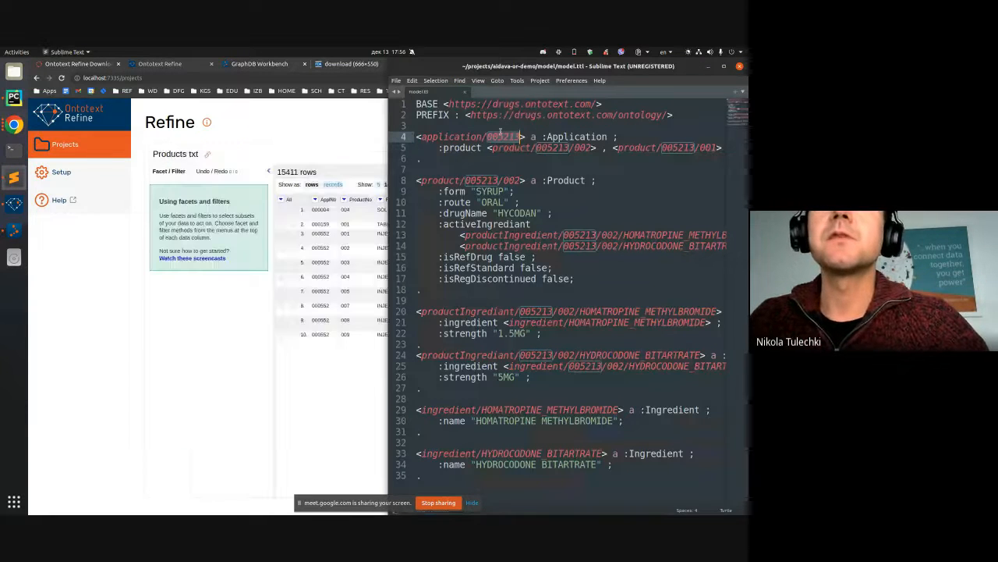
click(268, 172)
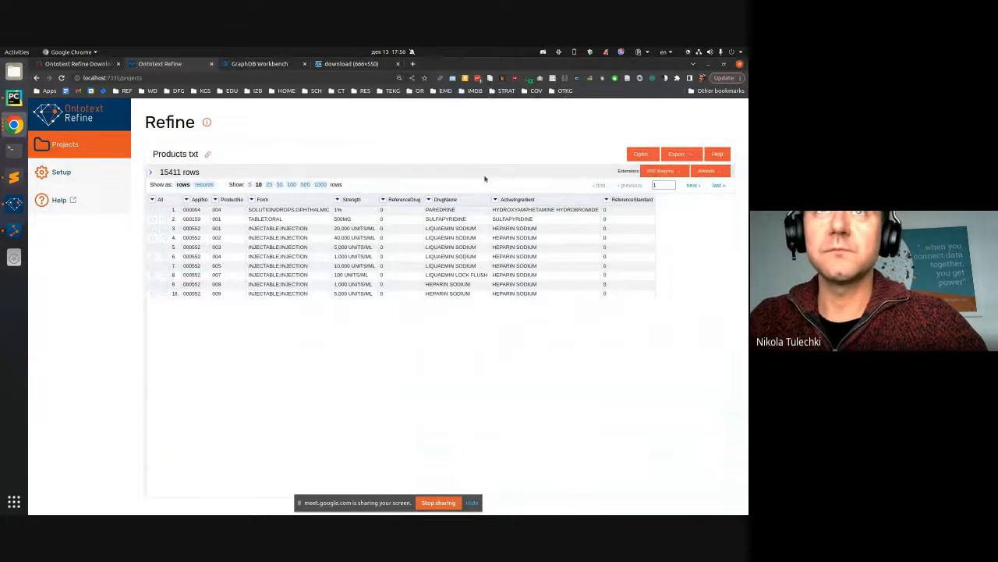
key(super)
click(494, 321)
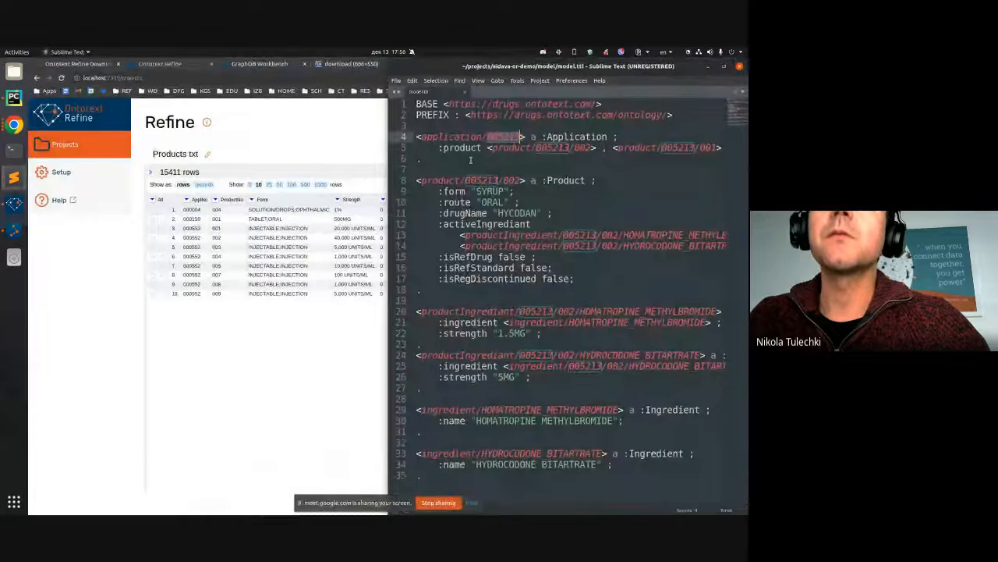
Step: Highlight the application/005213 identifier in line 4 of model.ttl to examine how the application IRI is built
drag(523, 139, 454, 137)
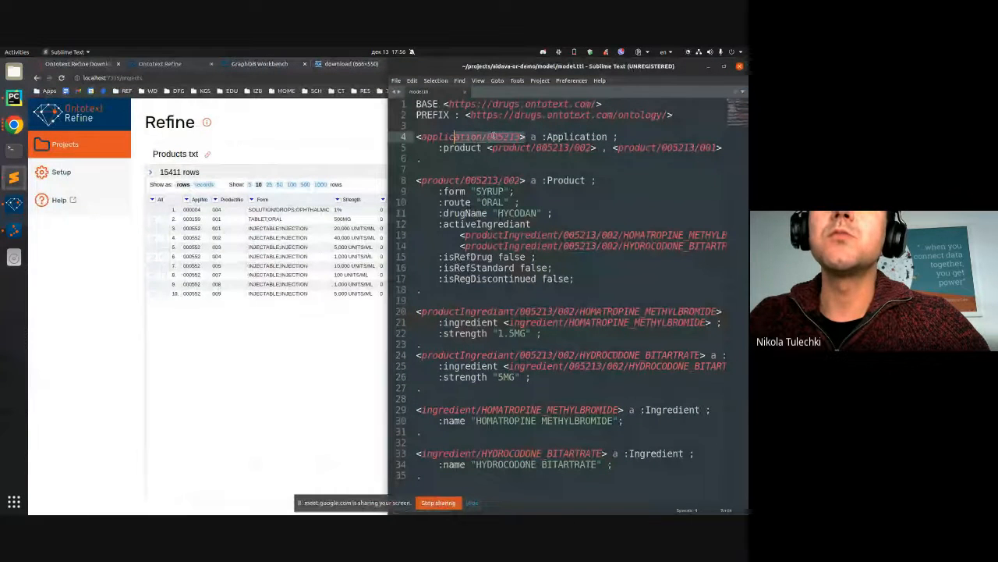
double_click(507, 138)
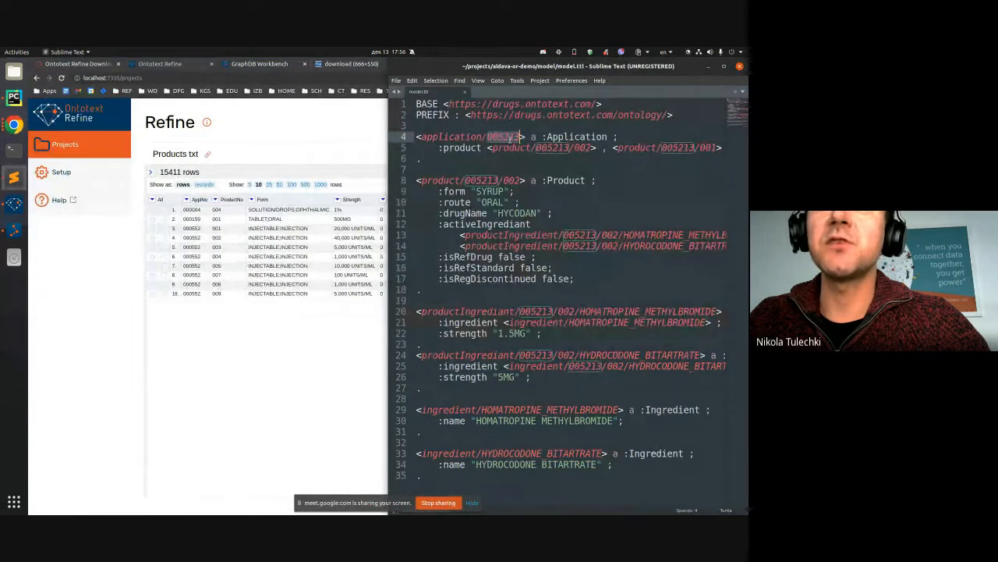
click(504, 137)
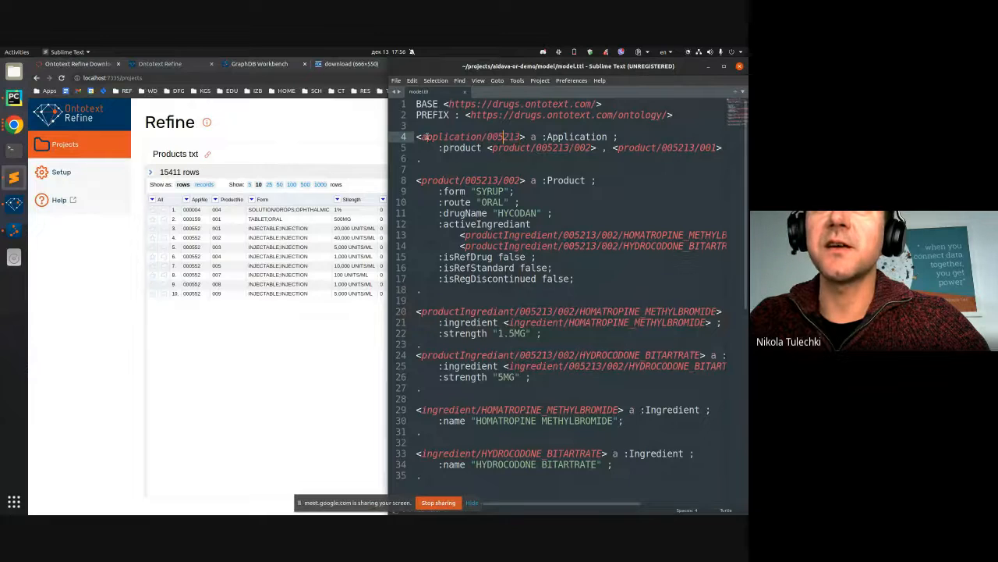
drag(424, 137, 521, 137)
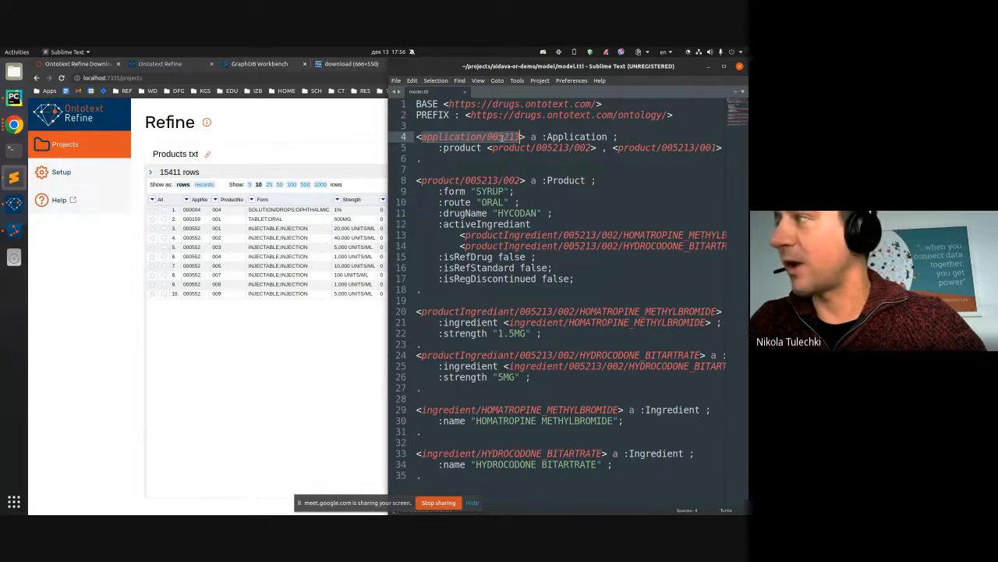
Step: Filter the ApplNo column of the Products txt project by 005213, copied from line 4 of model.ttl
double_click(503, 138)
key(ctrl+c)
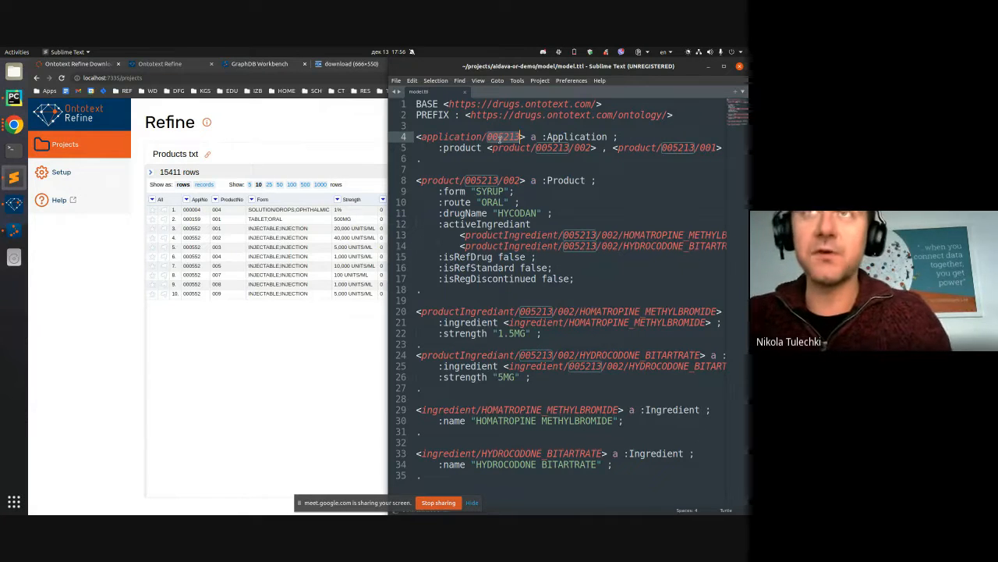
click(151, 172)
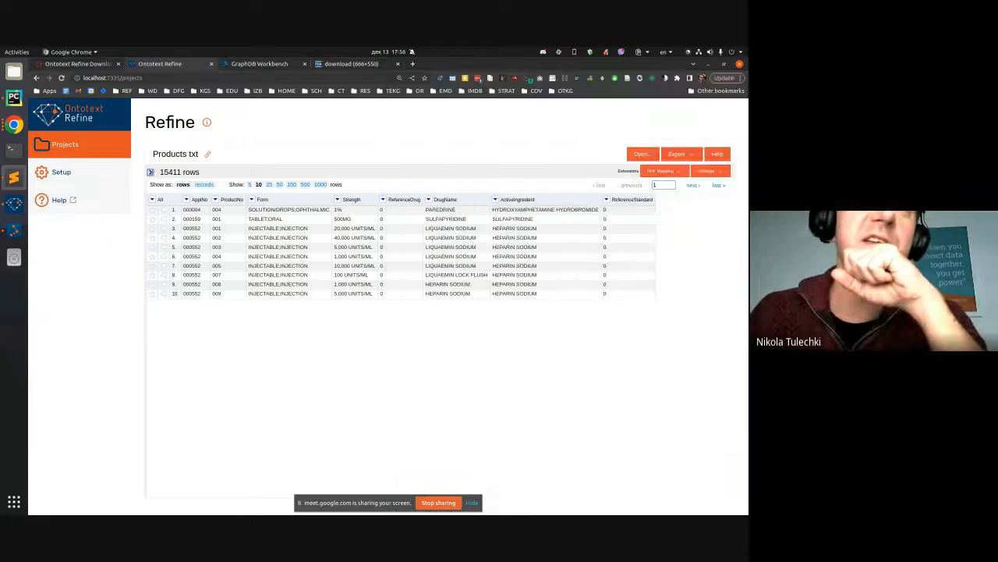
click(150, 172)
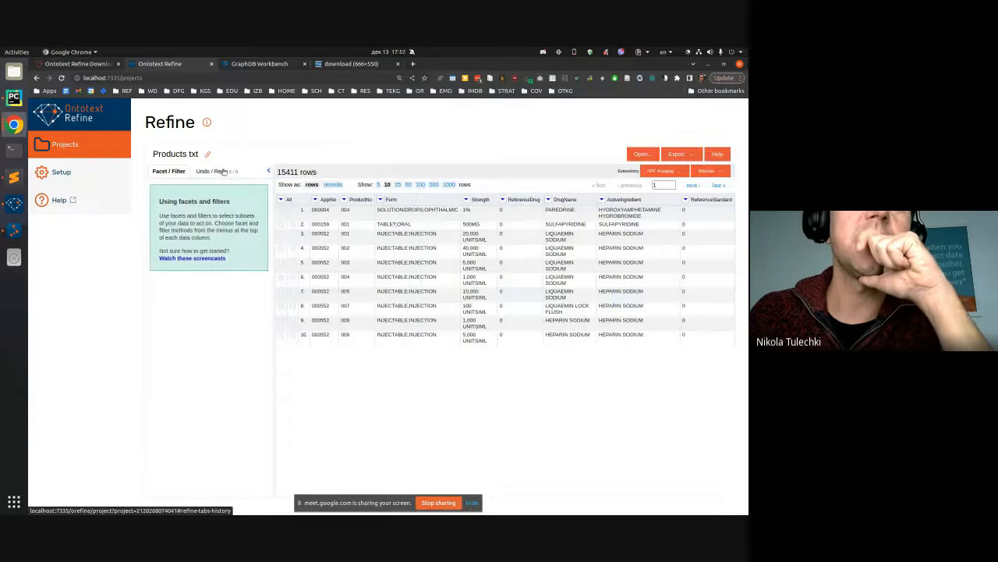
click(315, 199)
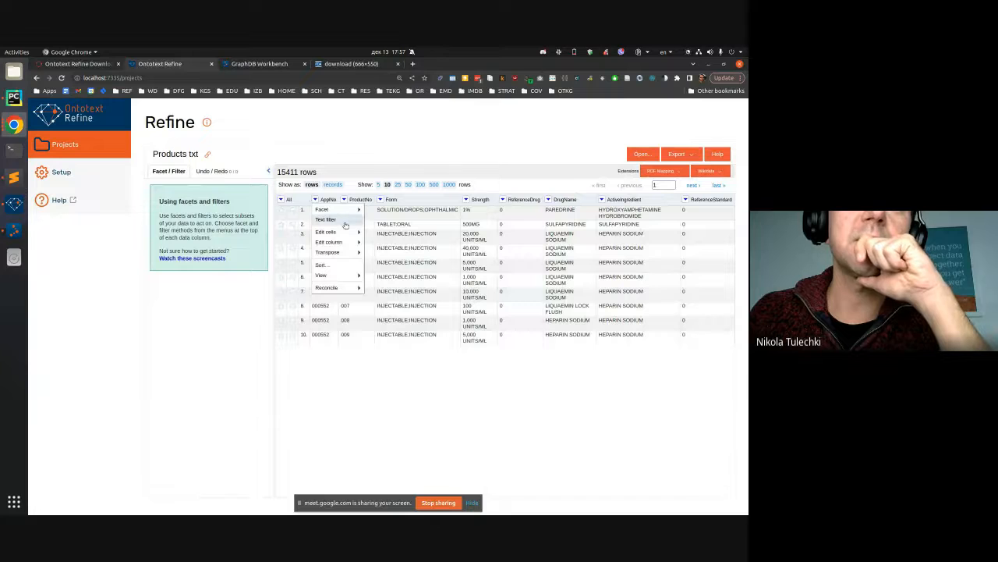
click(337, 222)
key(ctrl+v)
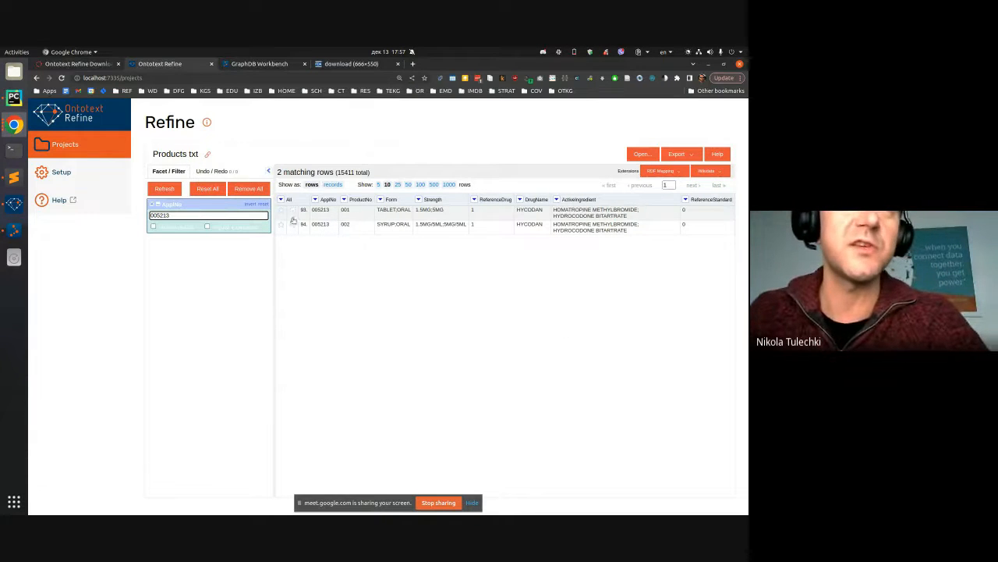
Step: Collapse the facet and filter pane, then place the model.ttl window below the filtered rows and widen it
click(268, 171)
key(alt+Tab)
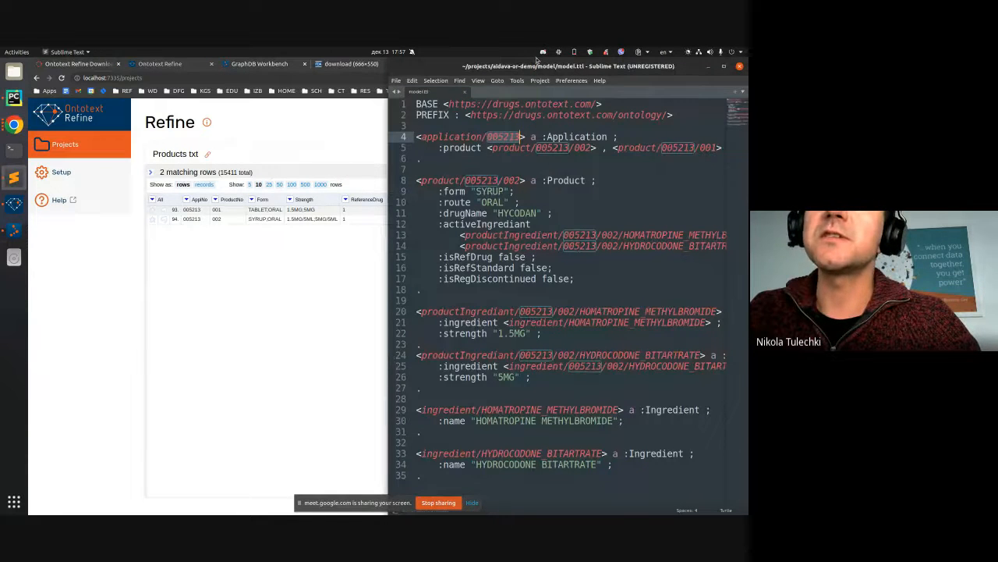
drag(536, 65, 309, 238)
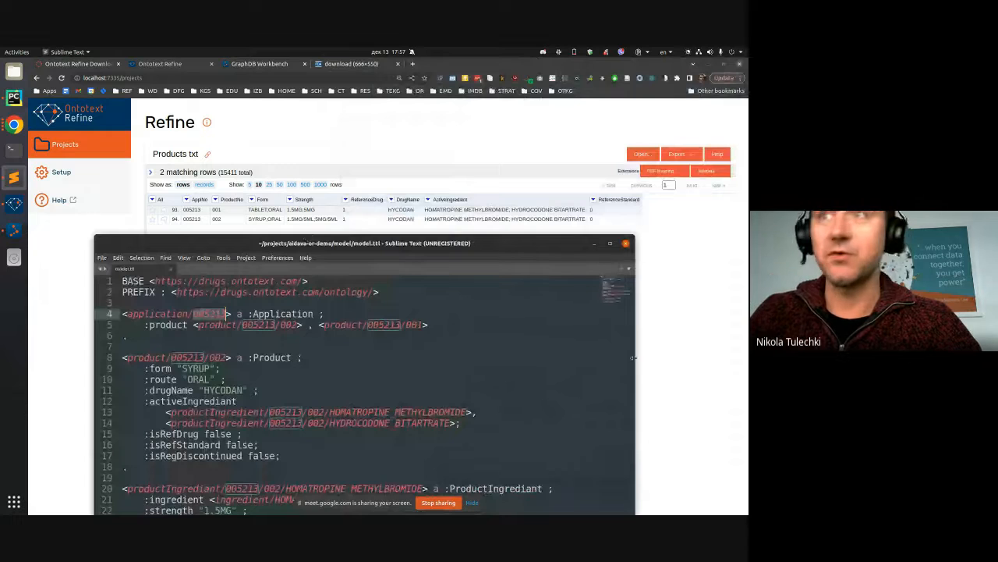
drag(634, 364, 702, 364)
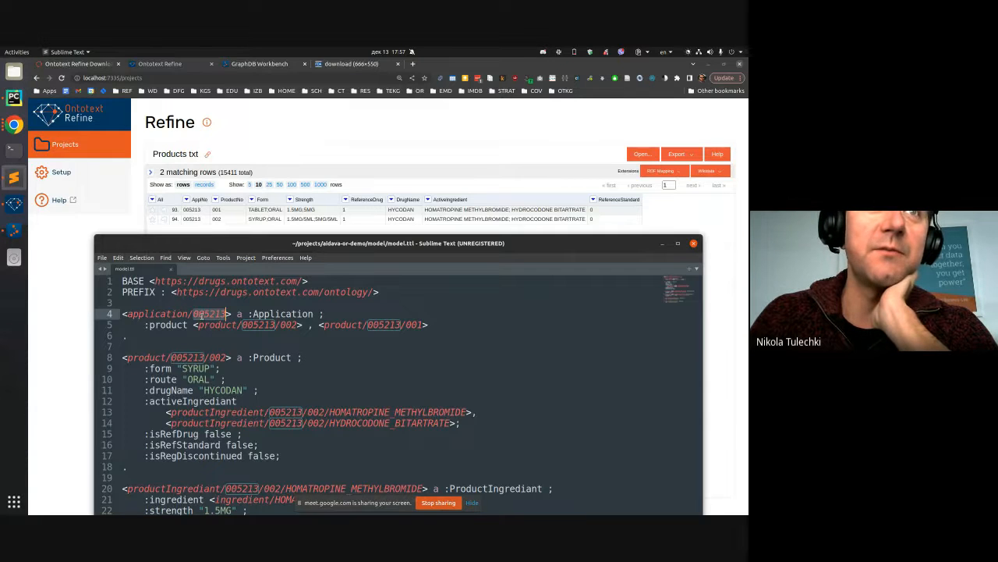
Step: Examine how the product IRI in line 8 and the :activeIngrediant links in lines 12 to 14 of model.ttl are built
click(184, 357)
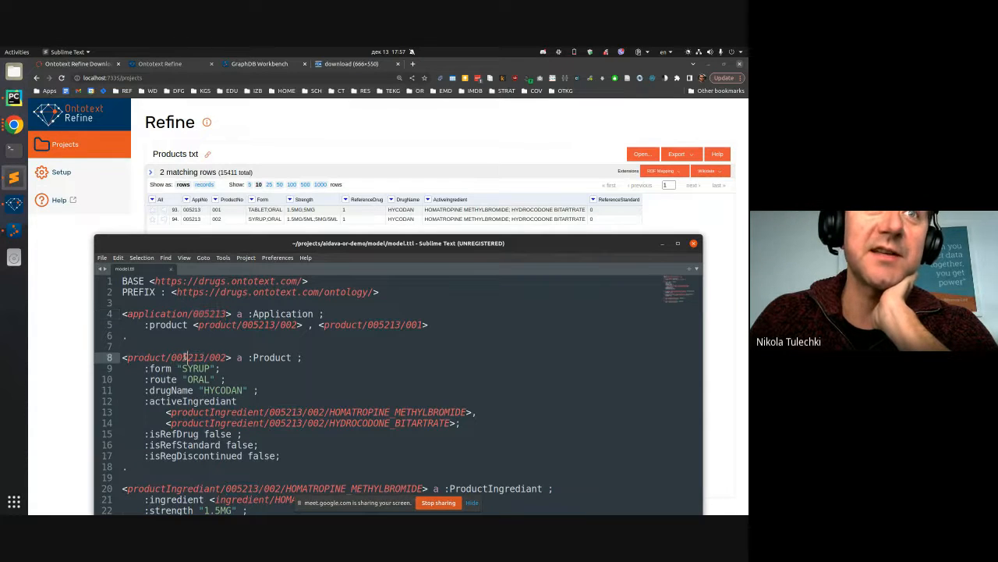
double_click(218, 357)
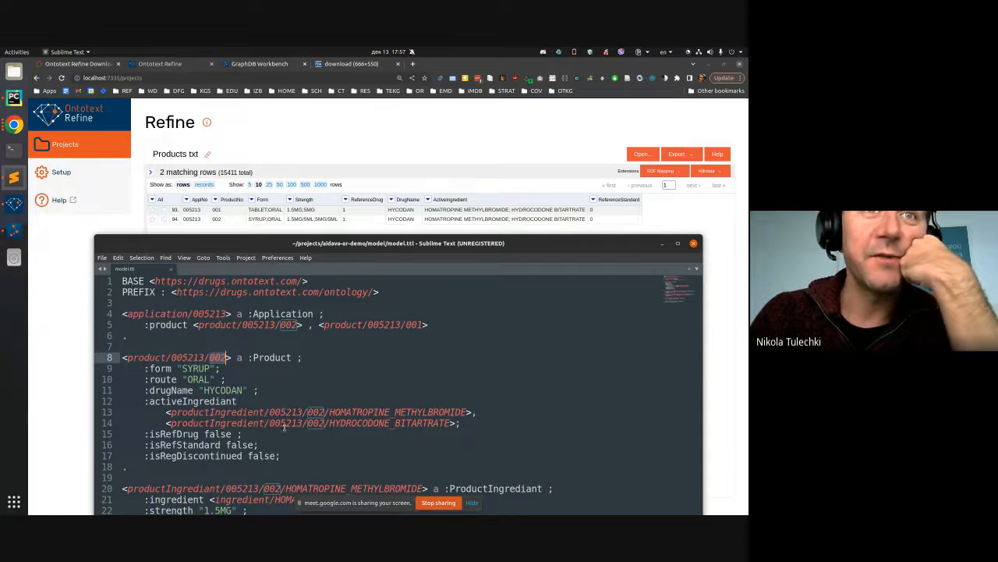
drag(155, 409, 267, 401)
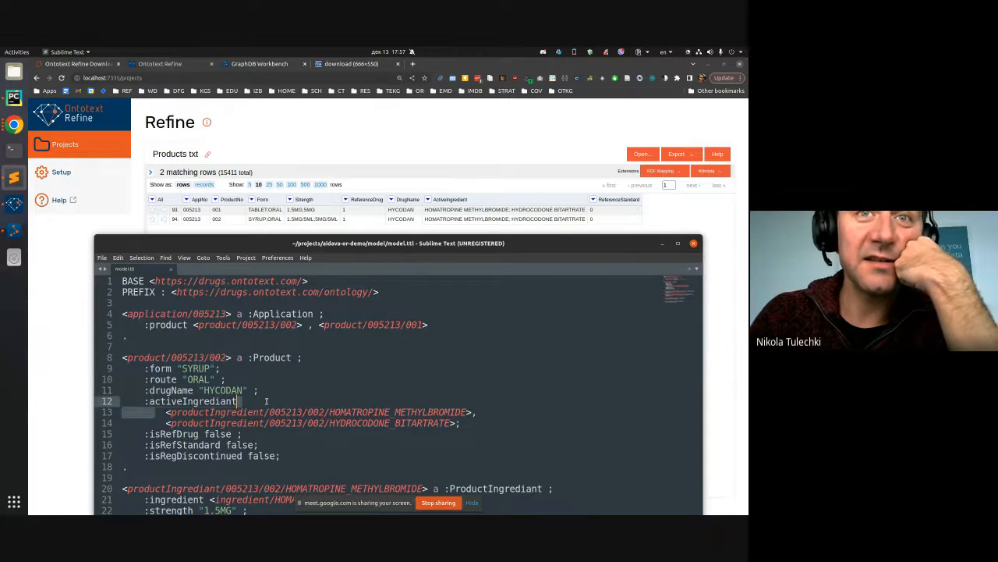
drag(477, 422, 305, 412)
click(306, 412)
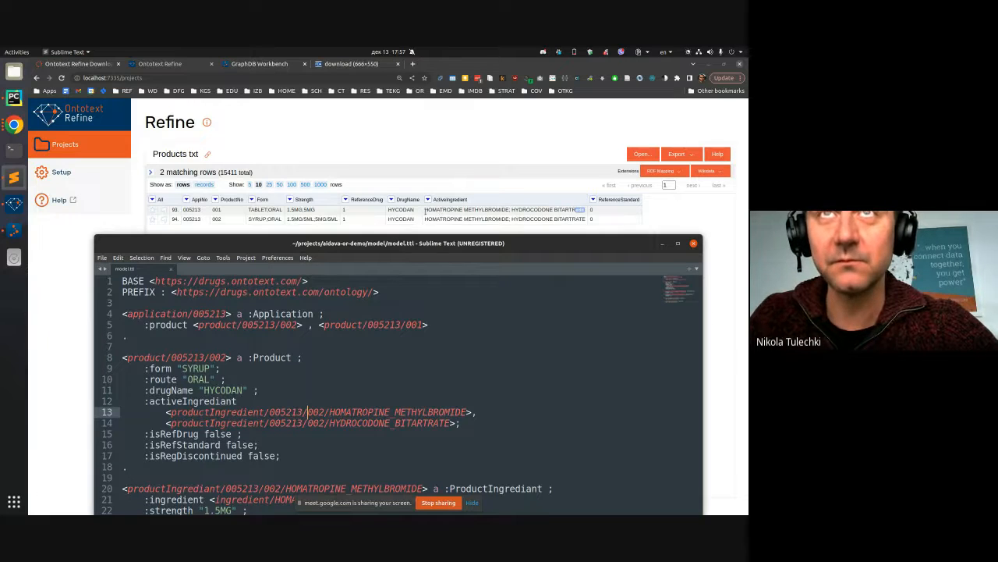
Step: Match each ingredient in the ActiveIngredient cell of product 001 with its dose in the Strength cell
click(426, 209)
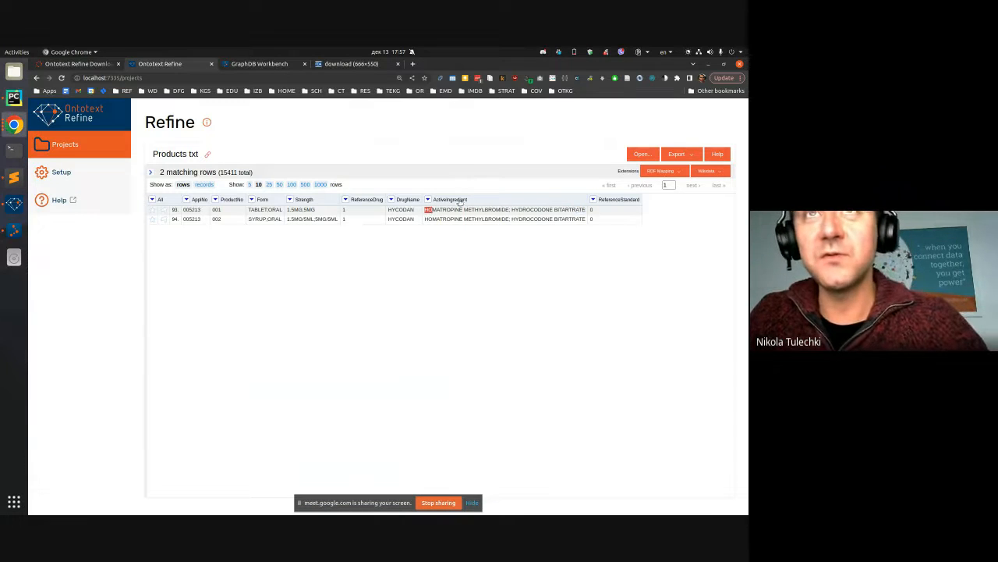
double_click(510, 211)
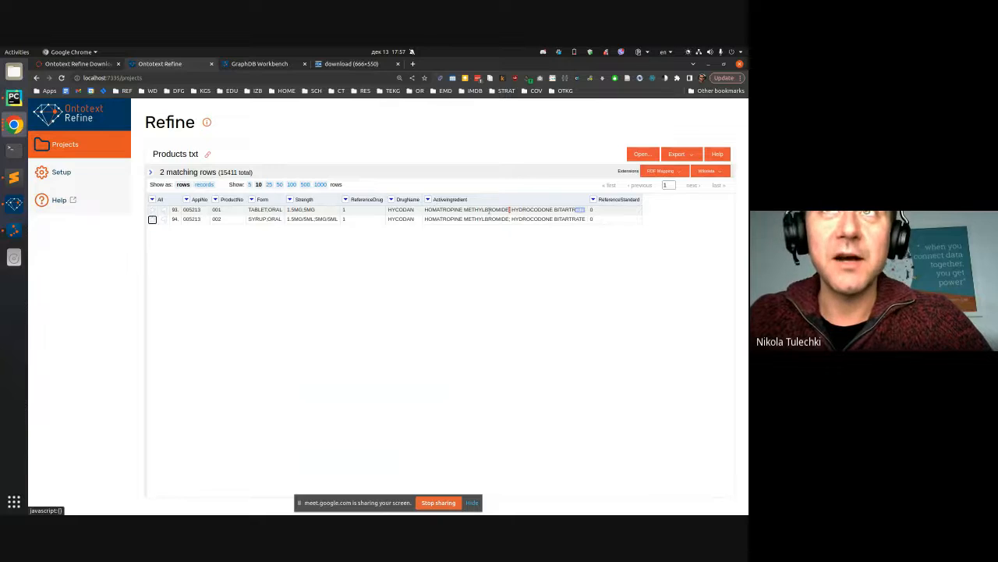
double_click(483, 210)
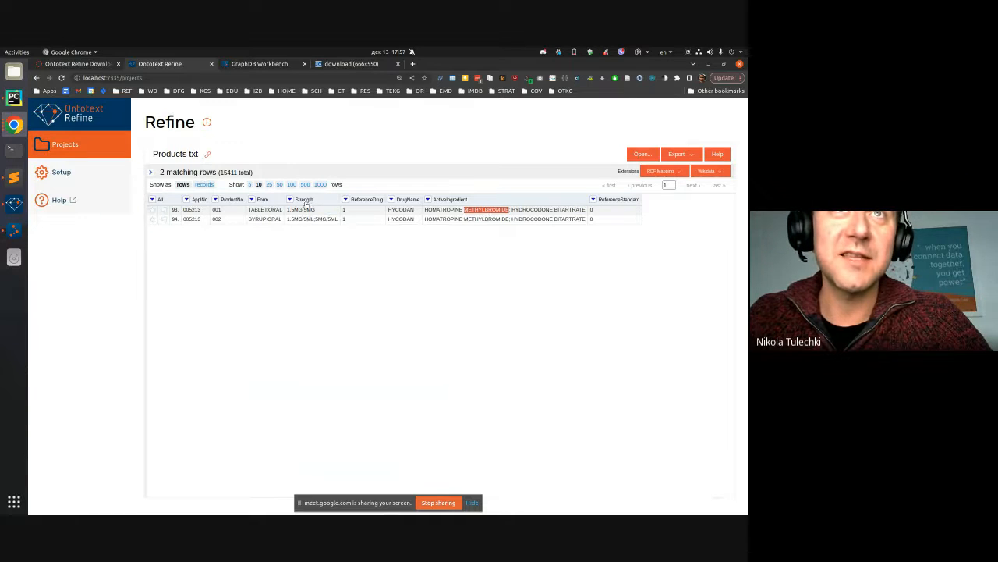
drag(288, 209, 302, 209)
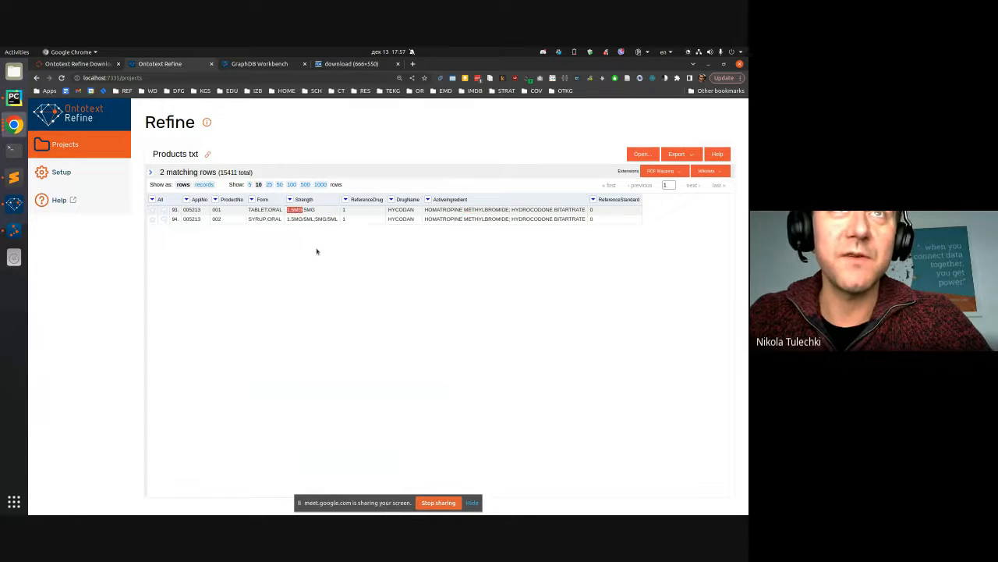
drag(426, 209, 511, 210)
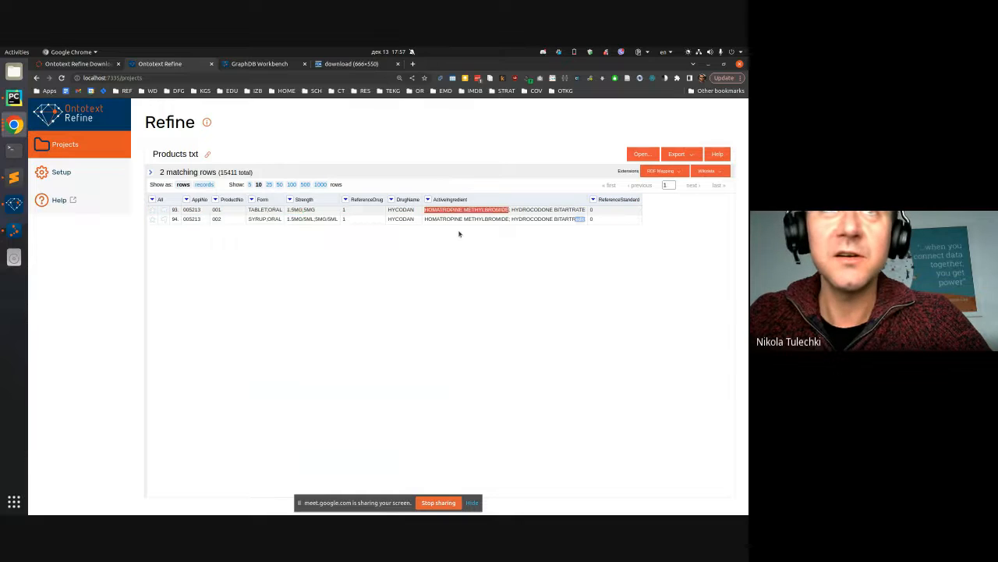
click(303, 209)
double_click(305, 209)
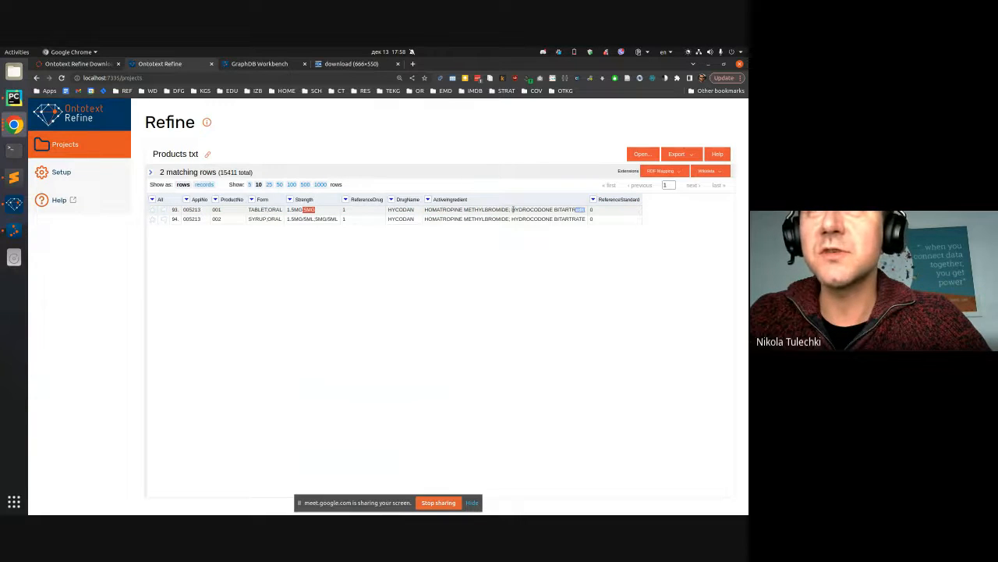
drag(513, 209, 591, 210)
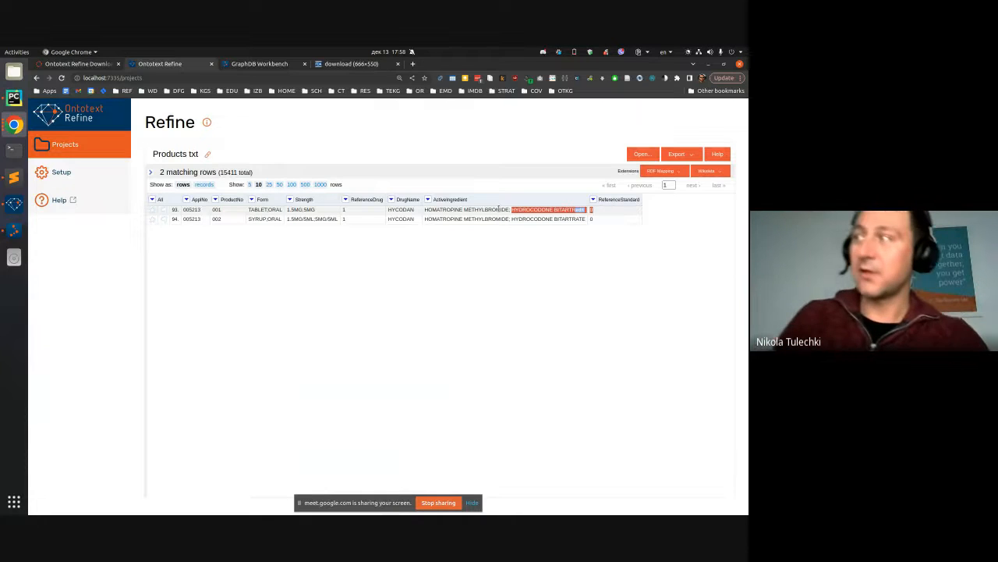
Step: Return to model.ttl and highlight HOMATROPINE_METHYLBROMIDE in line 13 to examine the ending of the product ingredient IRI
key(alt+Tab)
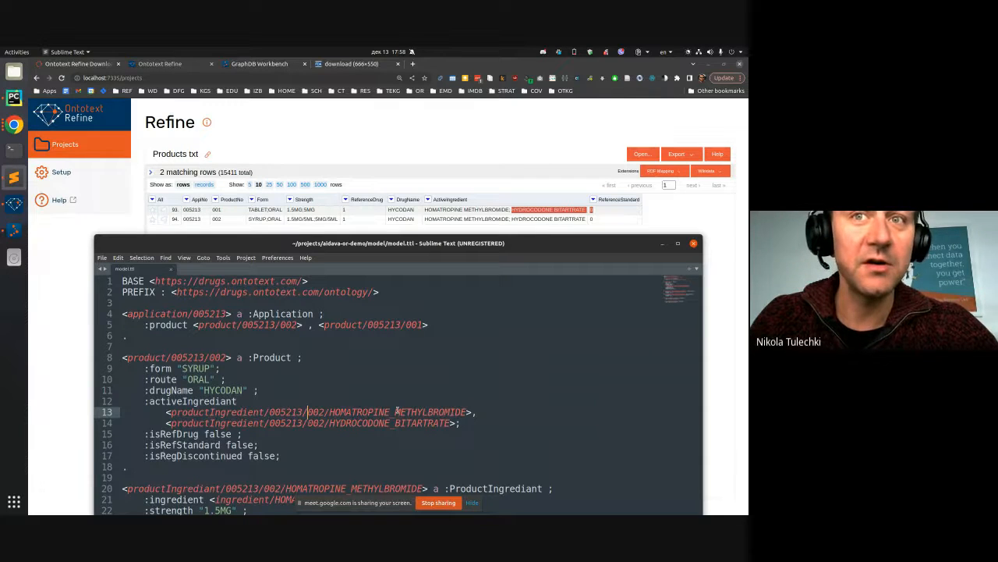
drag(477, 411, 329, 411)
scroll(333, 411, down, 1)
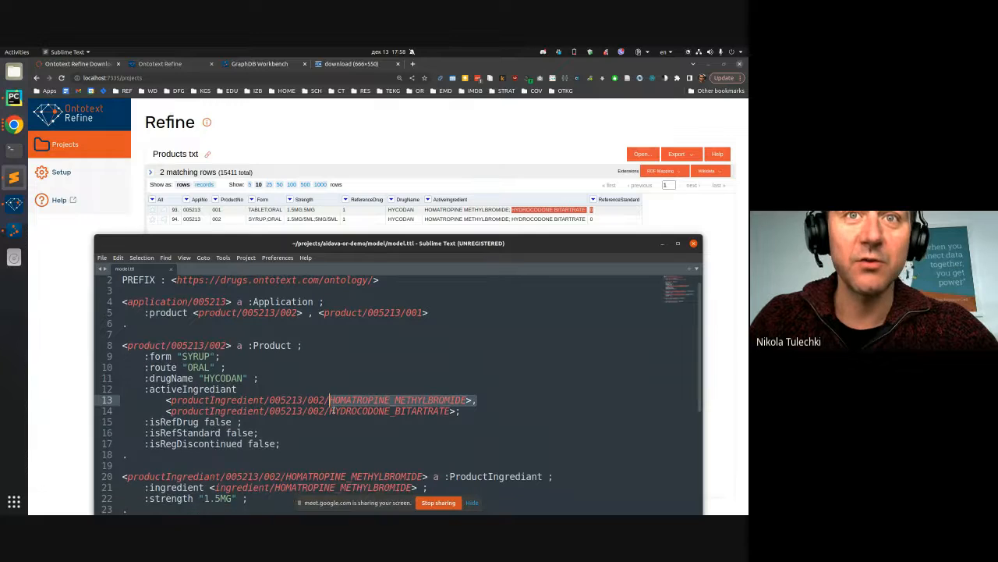
scroll(432, 270, up, 1)
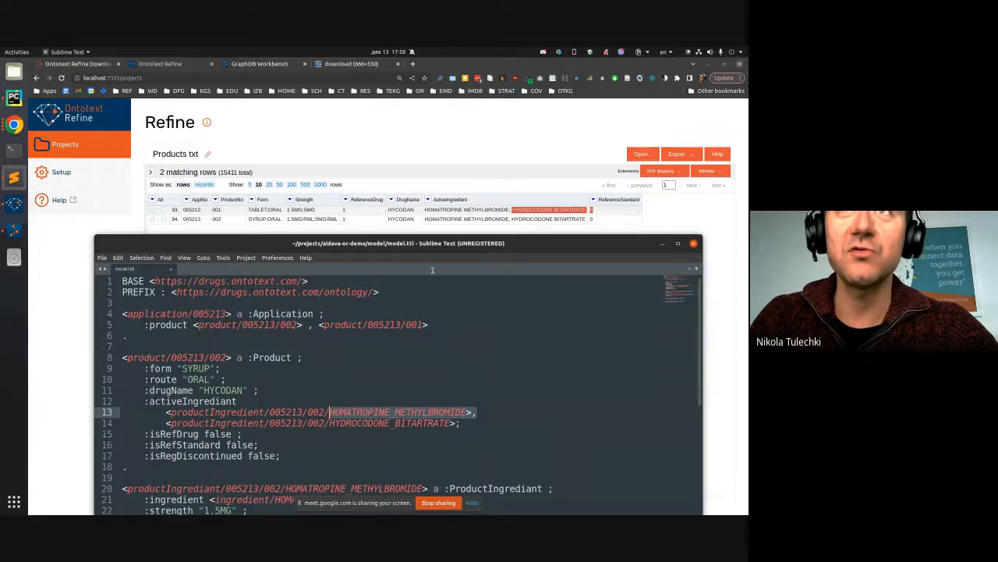
double_click(400, 412)
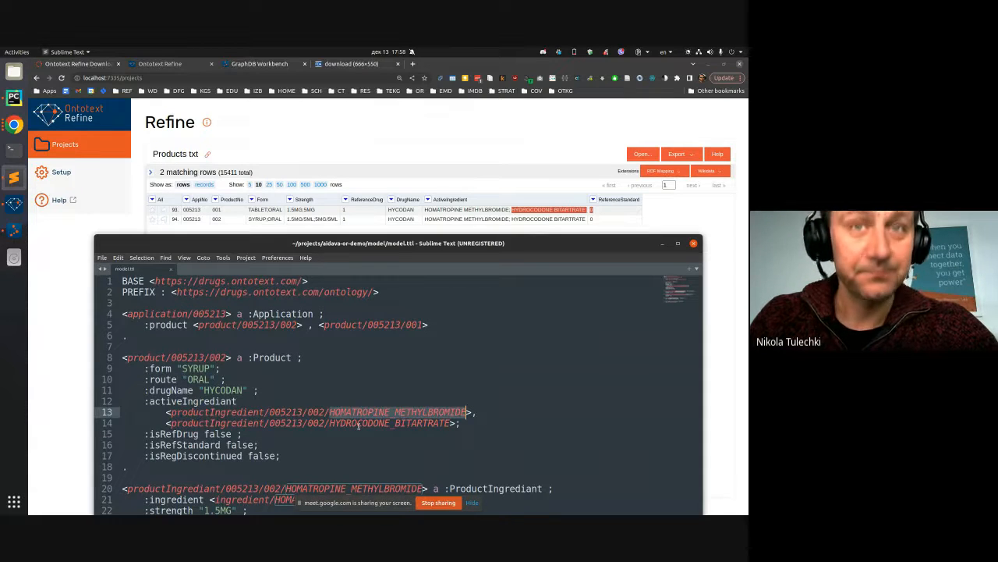
Step: Review the ProductIngrediant and Ingredient blocks of model.ttl, checking the strength, the ingredient link and the application number in the IRI
scroll(358, 425, down, 3)
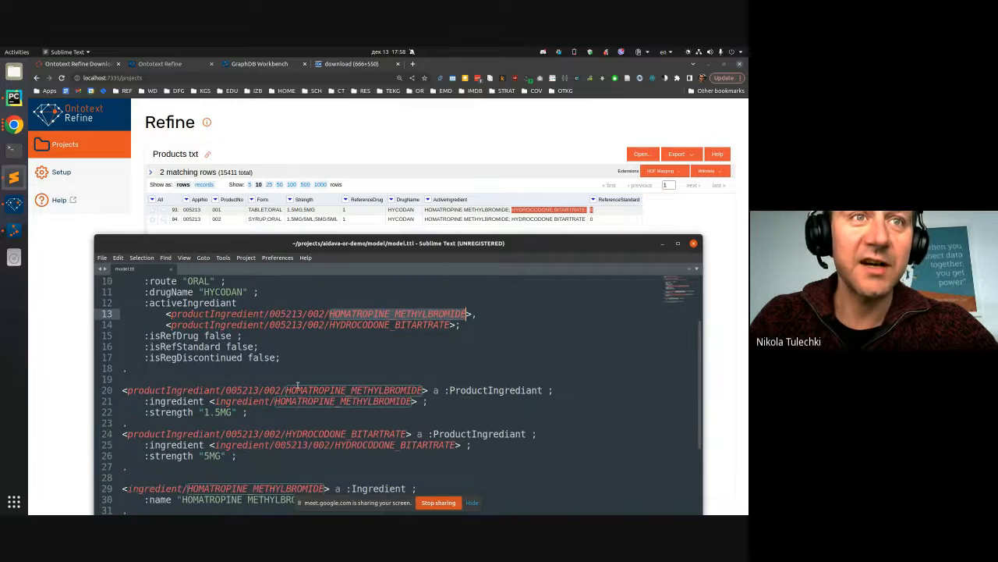
scroll(297, 386, down, 1)
click(208, 379)
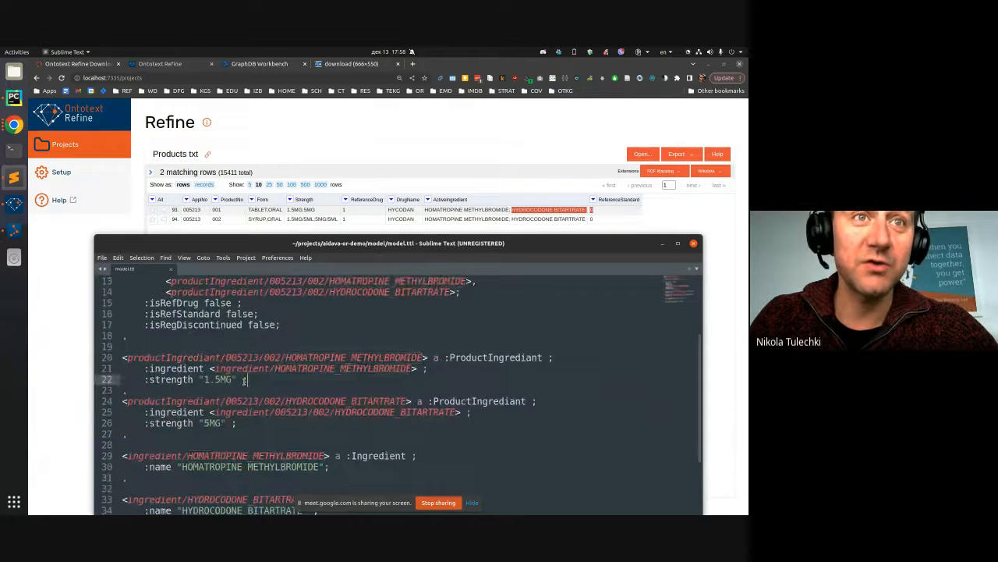
double_click(393, 368)
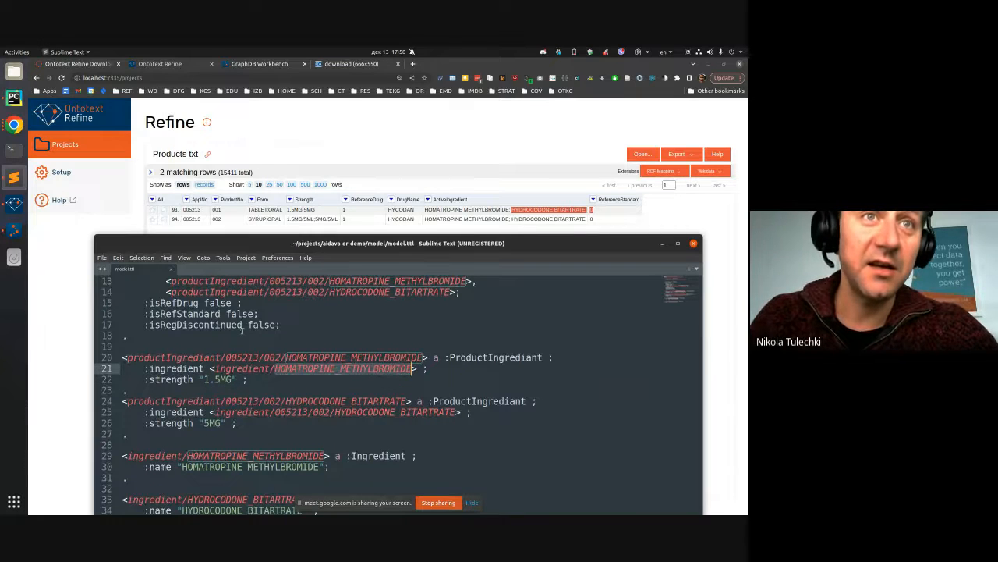
double_click(241, 357)
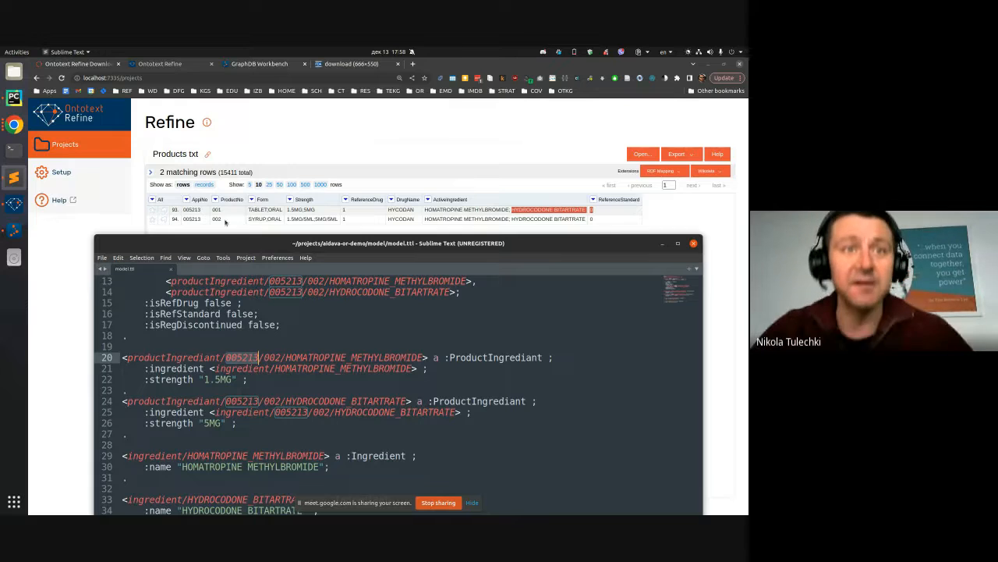
scroll(246, 351, down, 5)
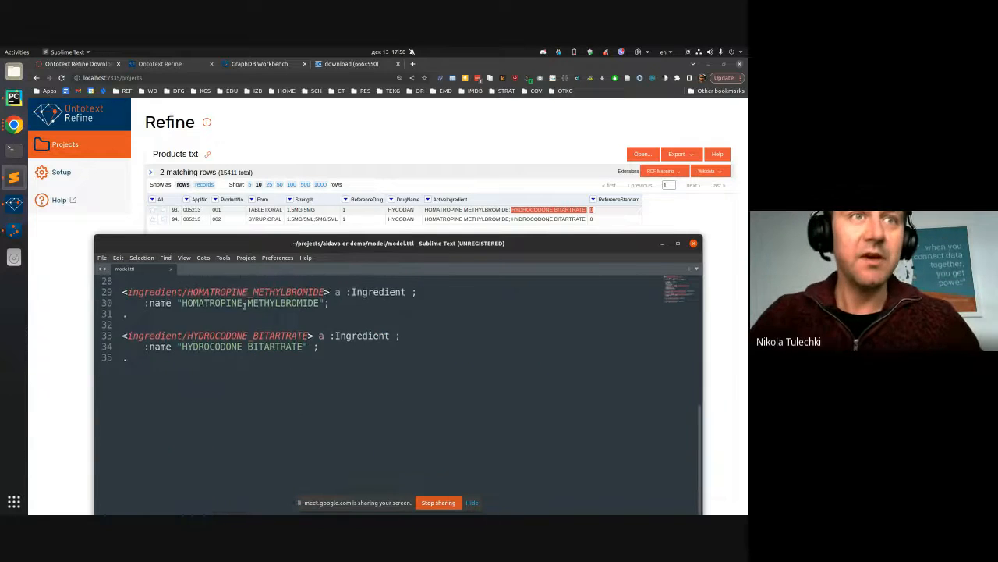
scroll(247, 300, up, 10)
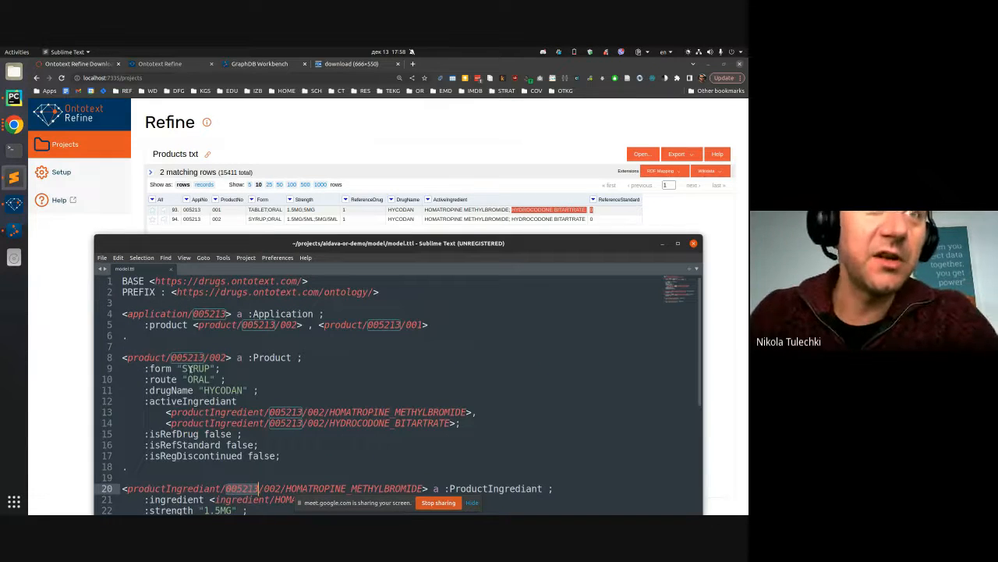
Step: Compare the Form and ReferenceDrug cells of product 001 with the :form, :route and reference flag properties in model.ttl
click(260, 209)
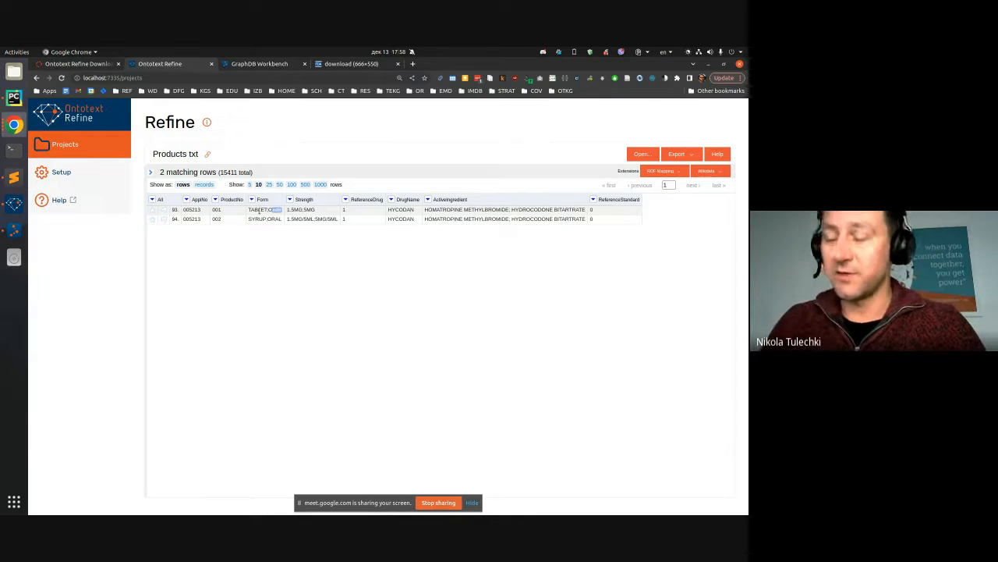
key(alt+Tab)
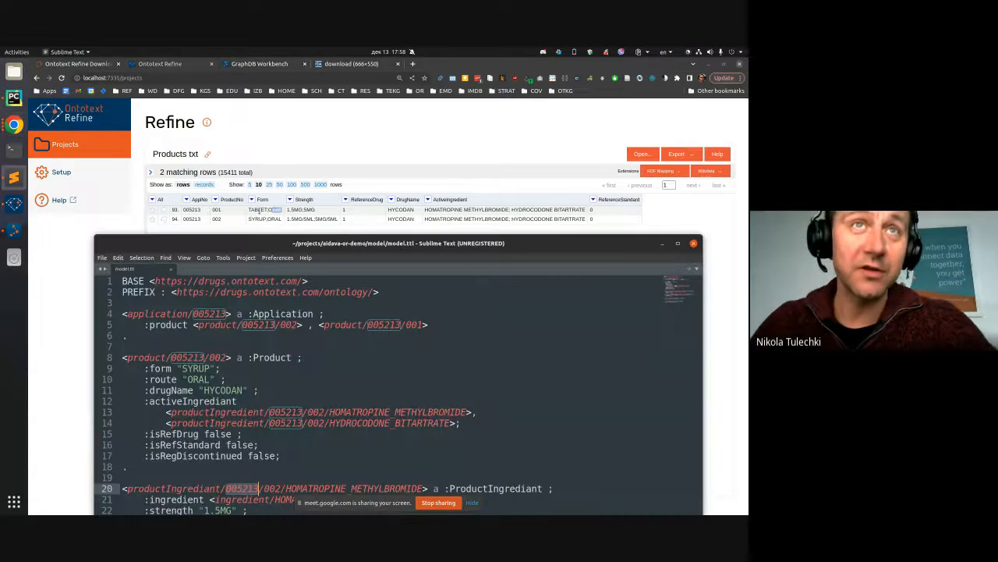
drag(154, 368, 181, 369)
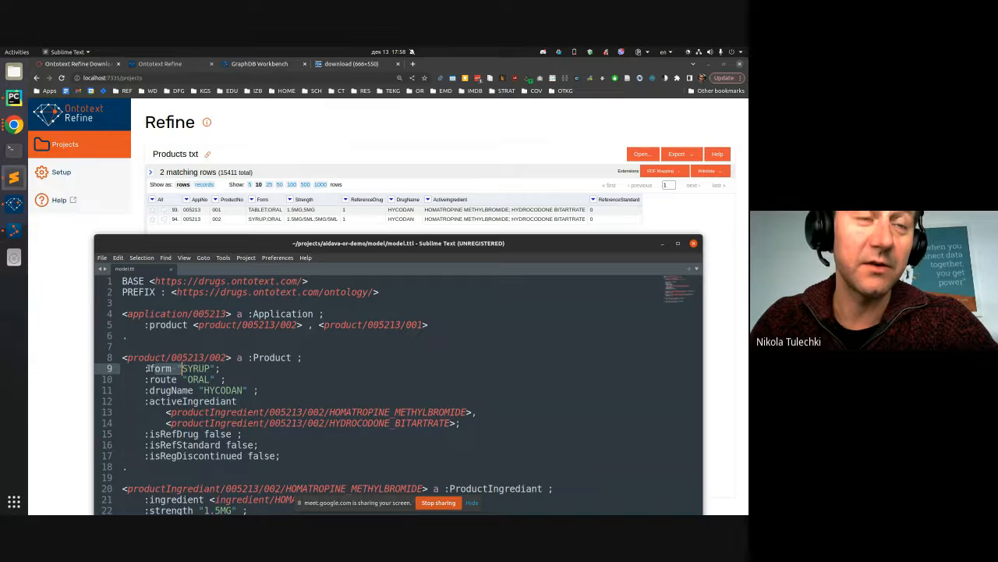
double_click(173, 368)
double_click(160, 380)
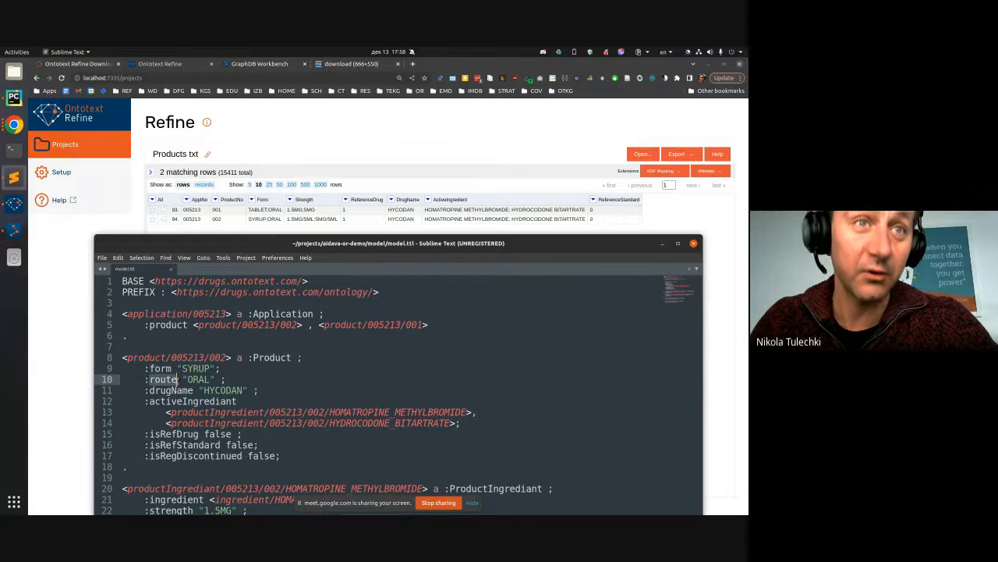
click(341, 211)
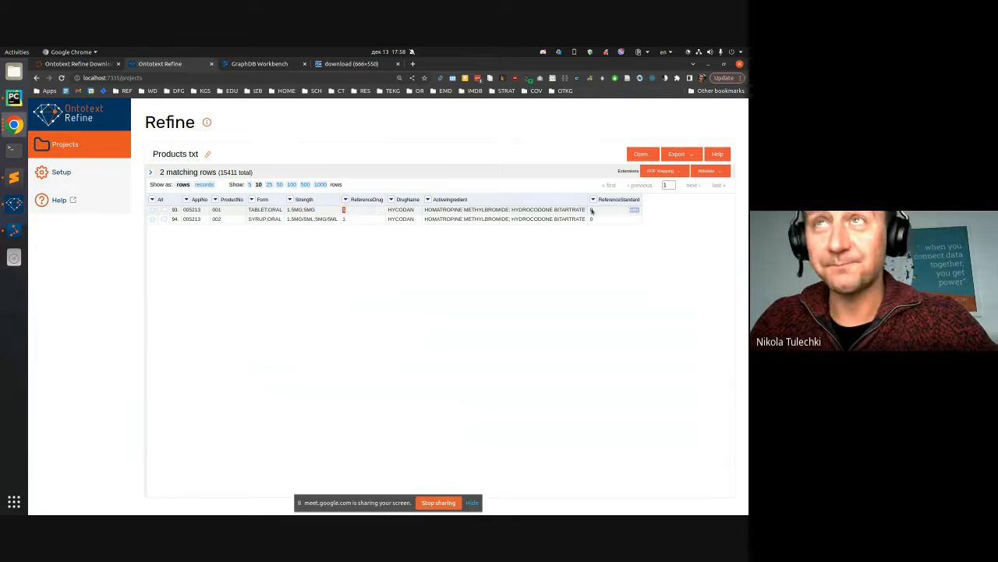
key(alt+Tab)
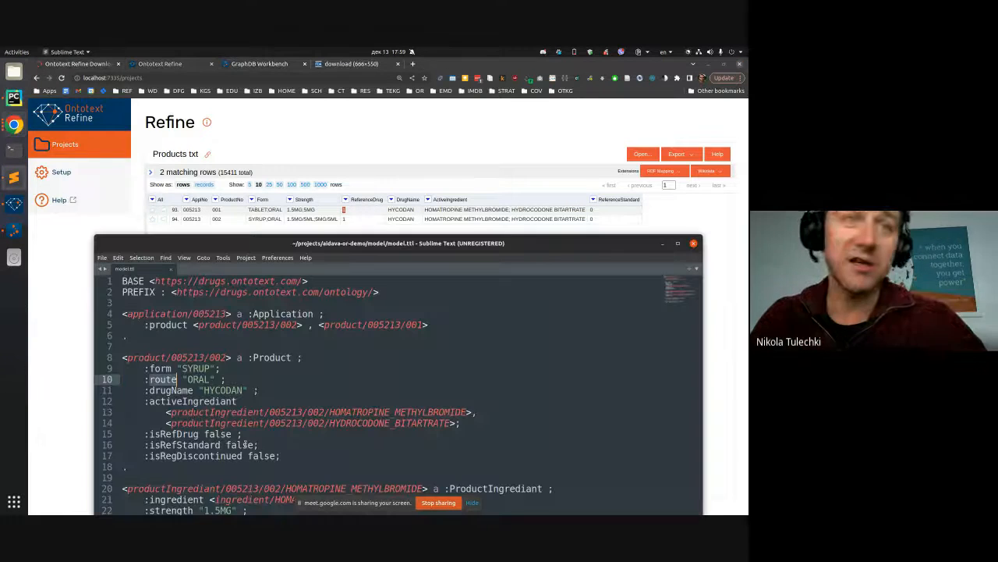
Step: Review the isRefDrug, isRefStandard and isRegDiscontinued flags in model.ttl, then dock the editor window beside the data table
scroll(201, 476, down, 2)
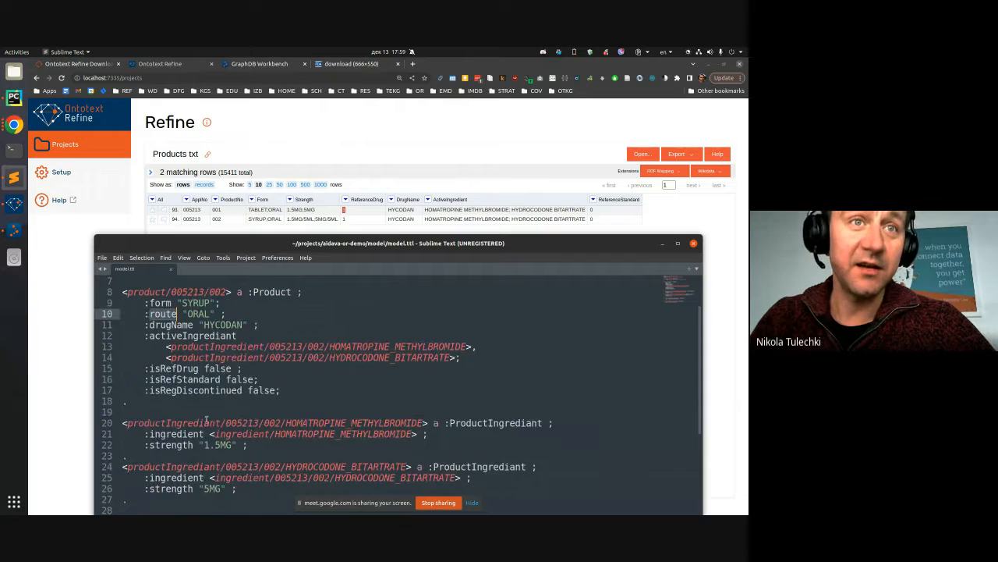
scroll(209, 426, up, 2)
double_click(222, 434)
click(236, 444)
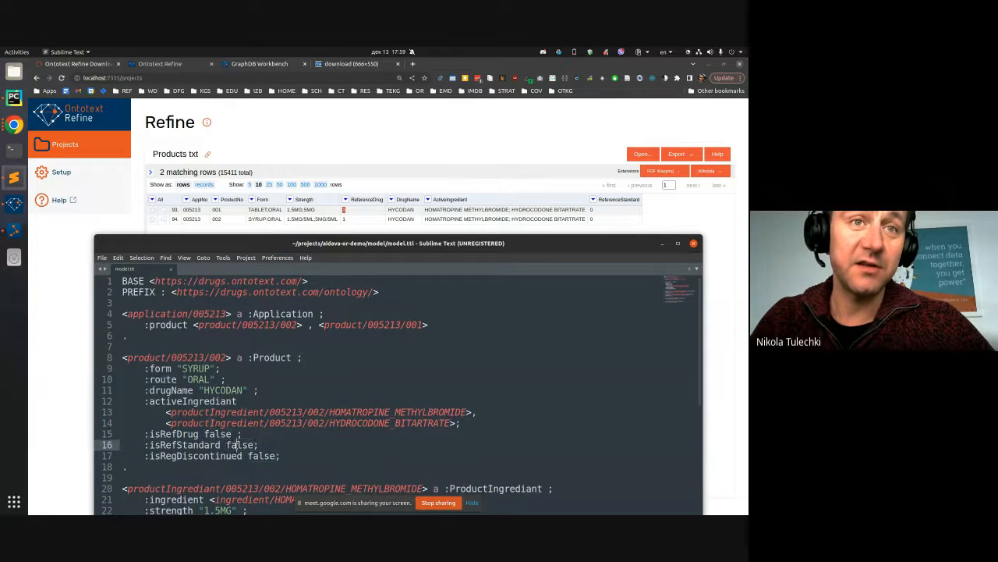
double_click(261, 455)
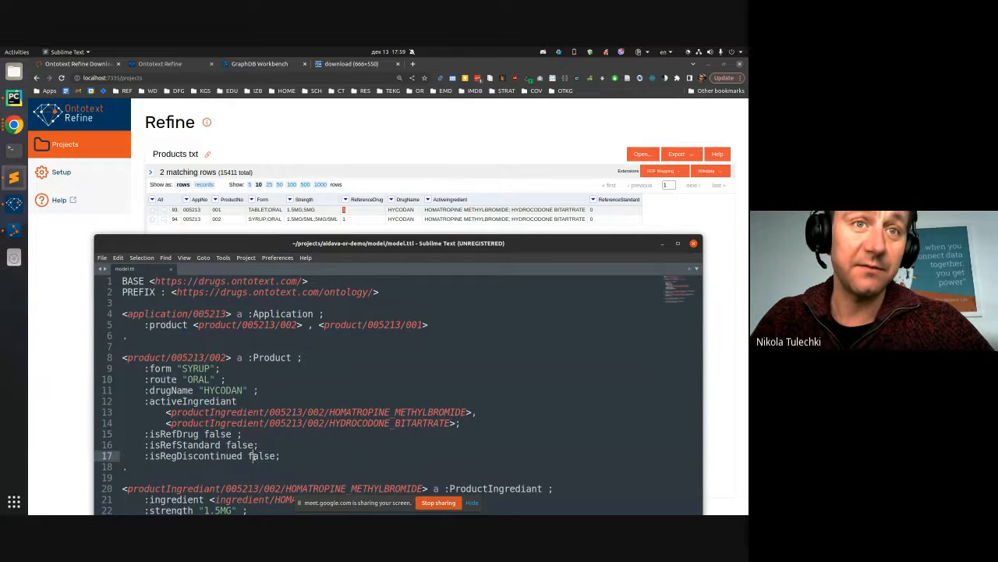
double_click(252, 243)
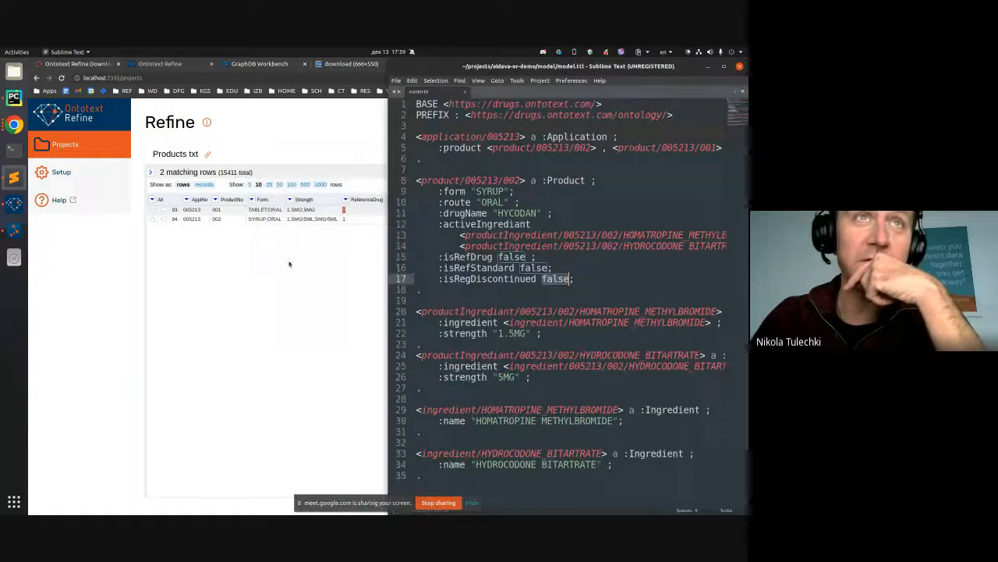
Step: Return to the Products project in Ontotext Refine and clear the ApplNo text filter so that all rows are included
click(289, 250)
click(251, 200)
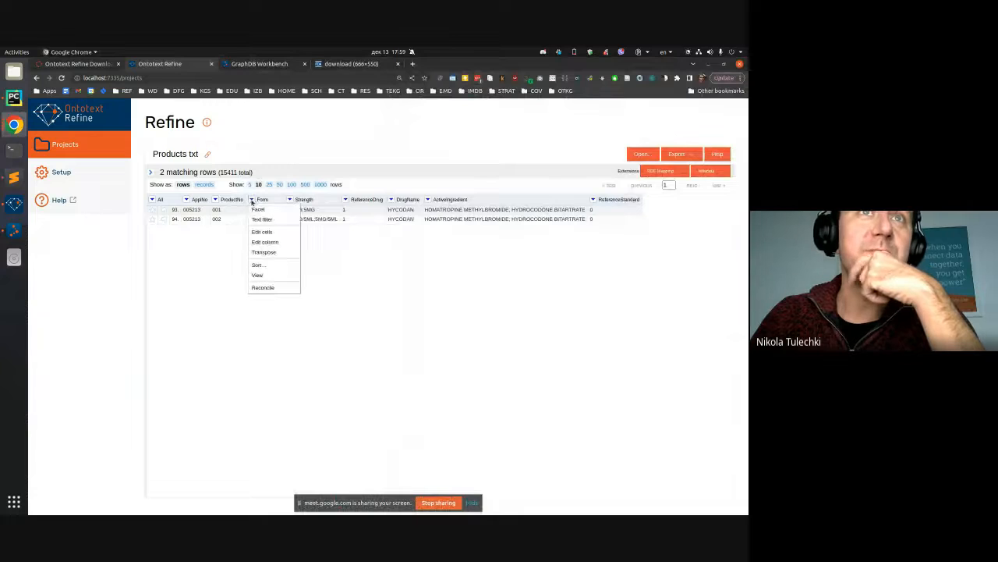
mouse_move(264, 233)
click(176, 184)
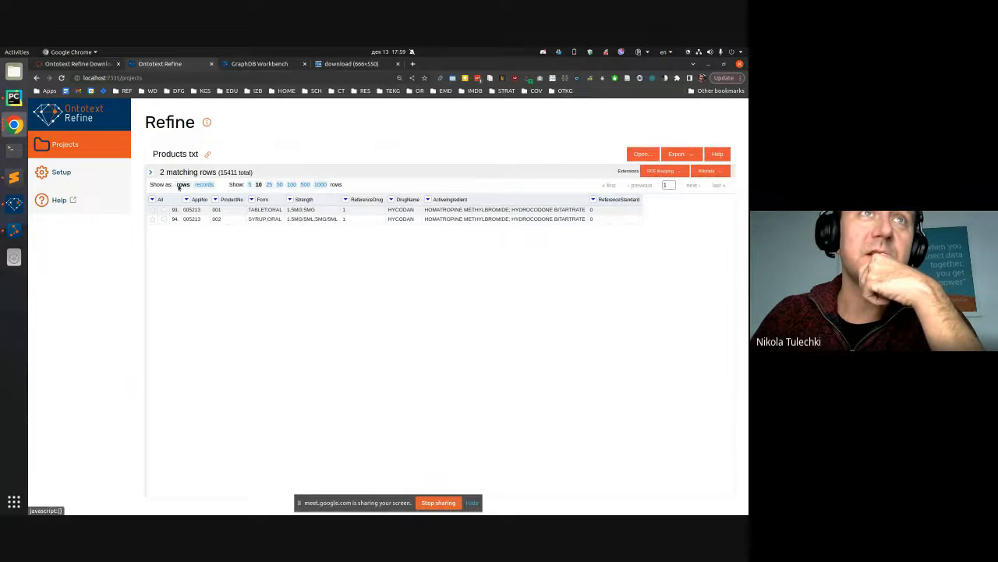
click(151, 172)
double_click(179, 216)
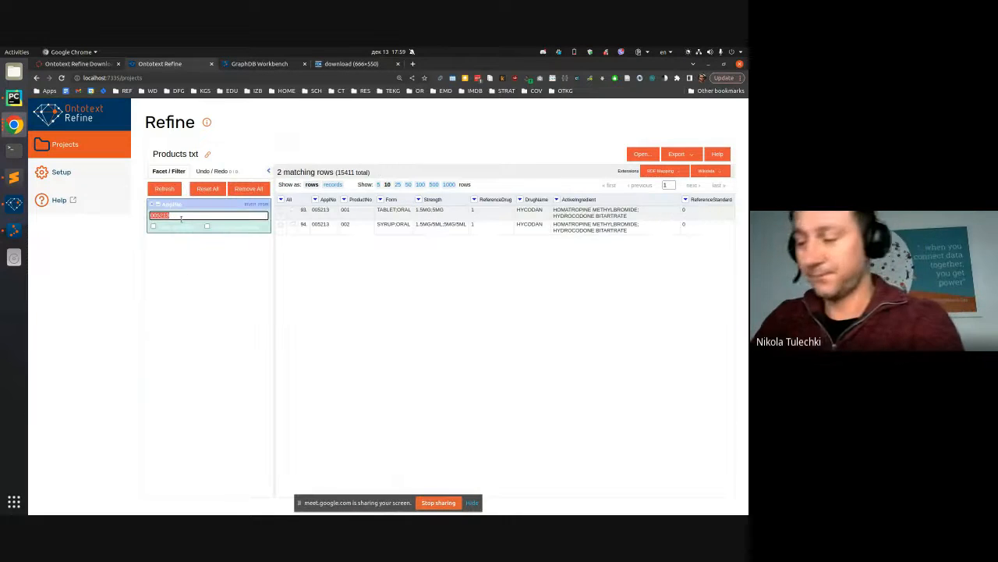
key(BackSpace)
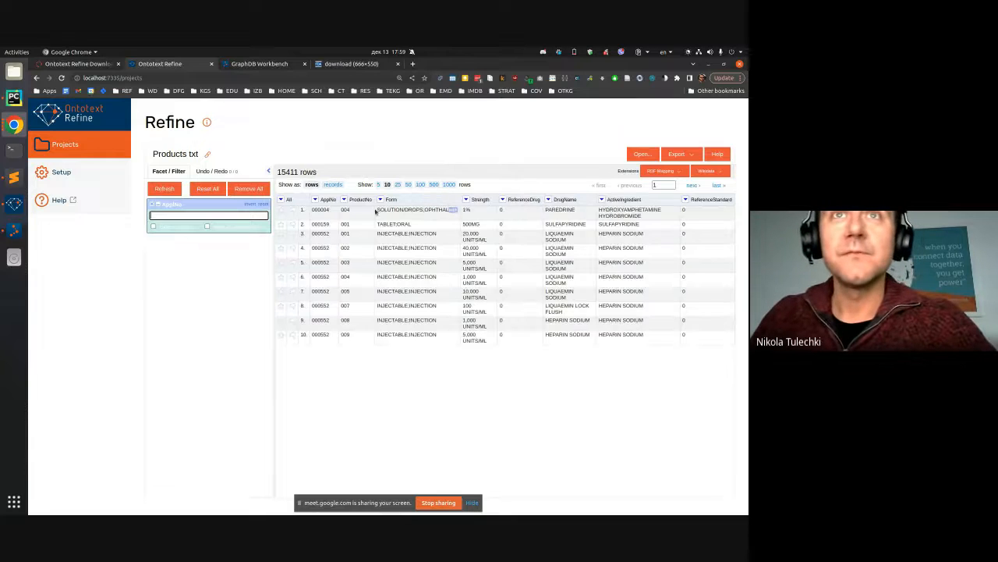
Step: Split the Form column into several columns at the semicolon separator, removing the original column
click(380, 200)
mouse_move(405, 235)
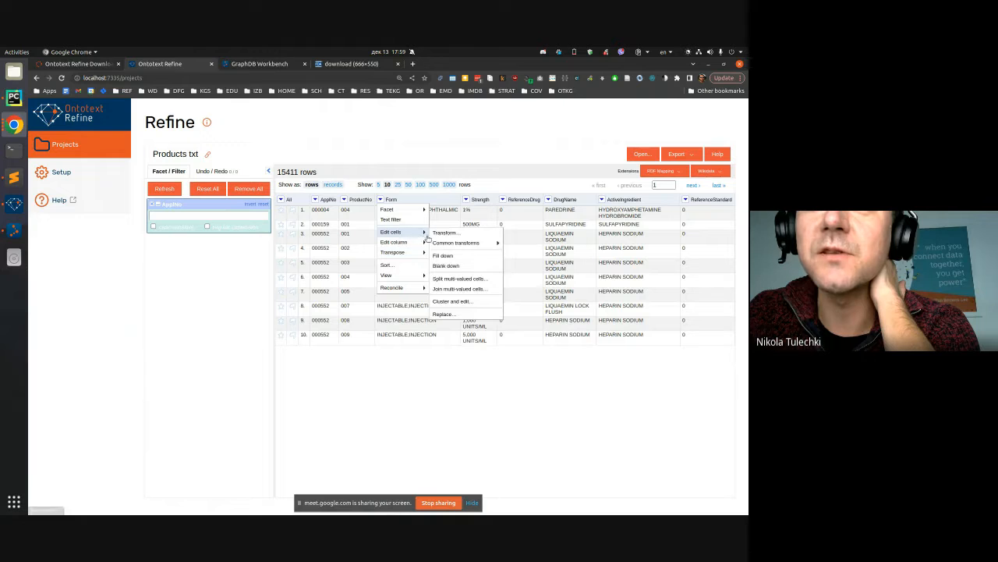
click(461, 244)
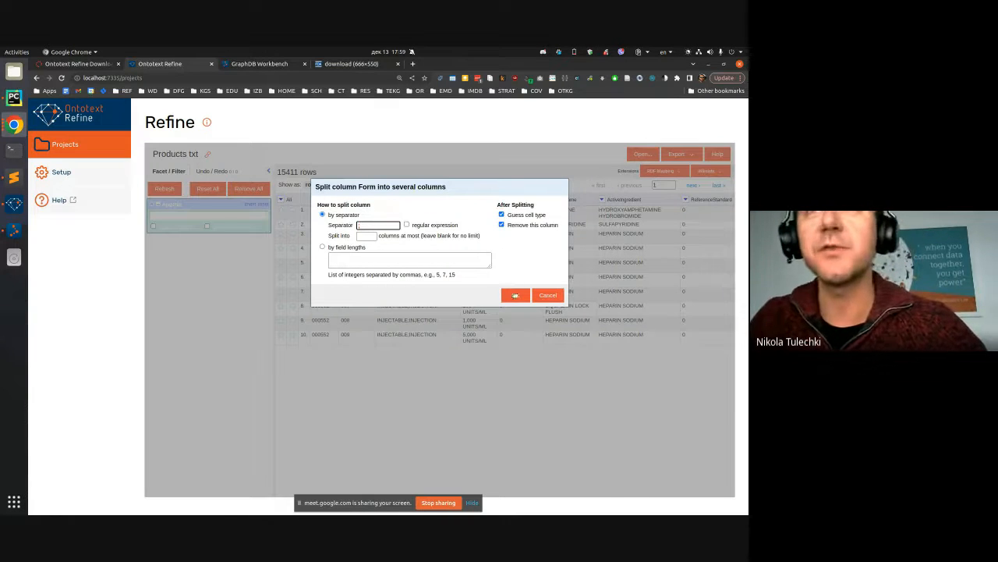
click(515, 295)
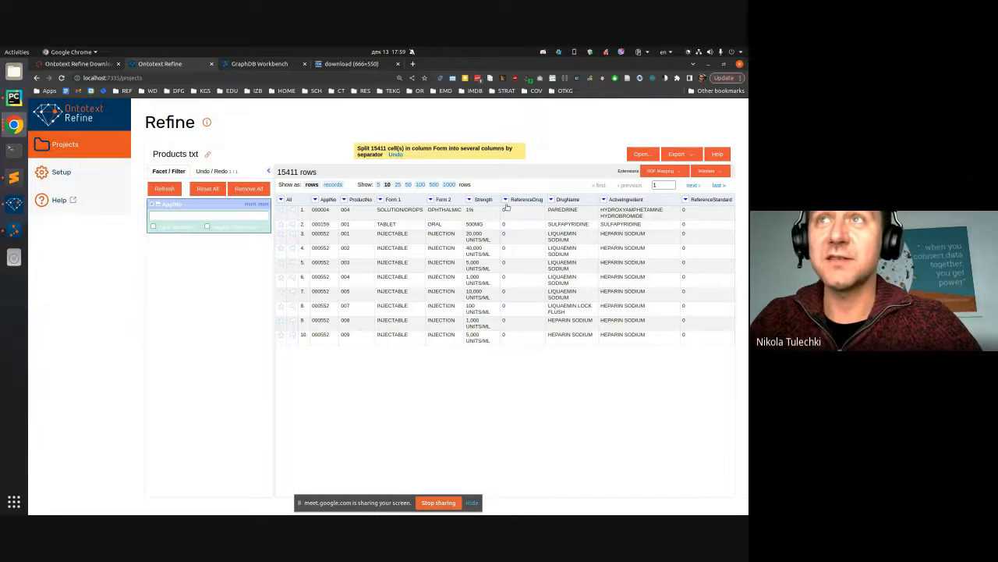
Step: Split the multi-valued cells of the ActiveIngredient column into separate rows at the semicolon separator
click(604, 201)
mouse_move(625, 233)
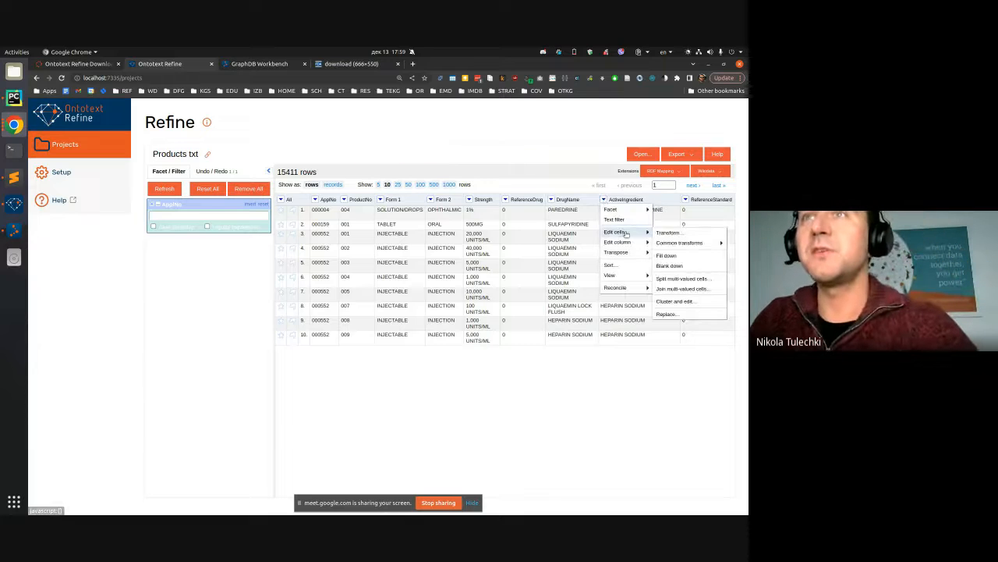
mouse_move(668, 243)
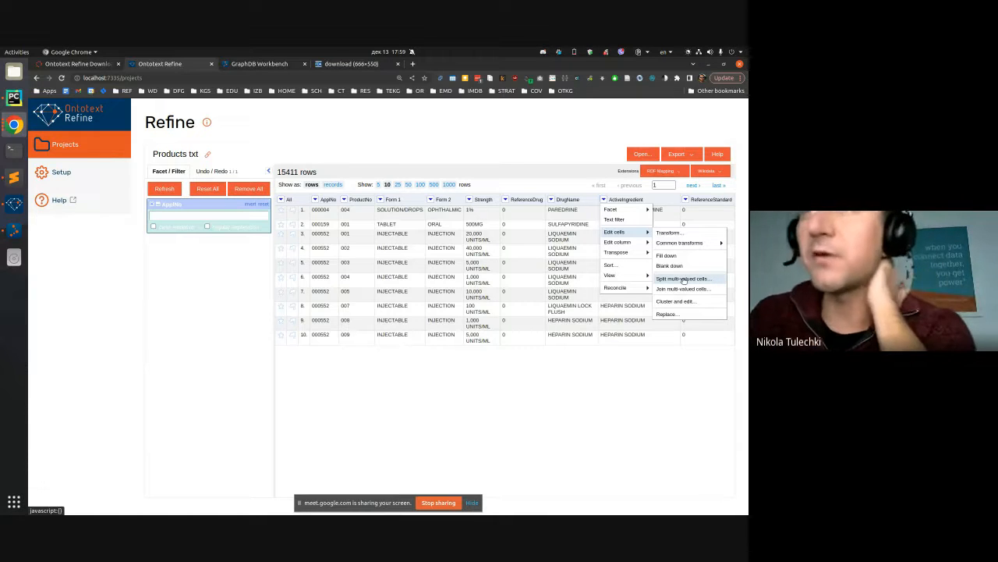
click(684, 279)
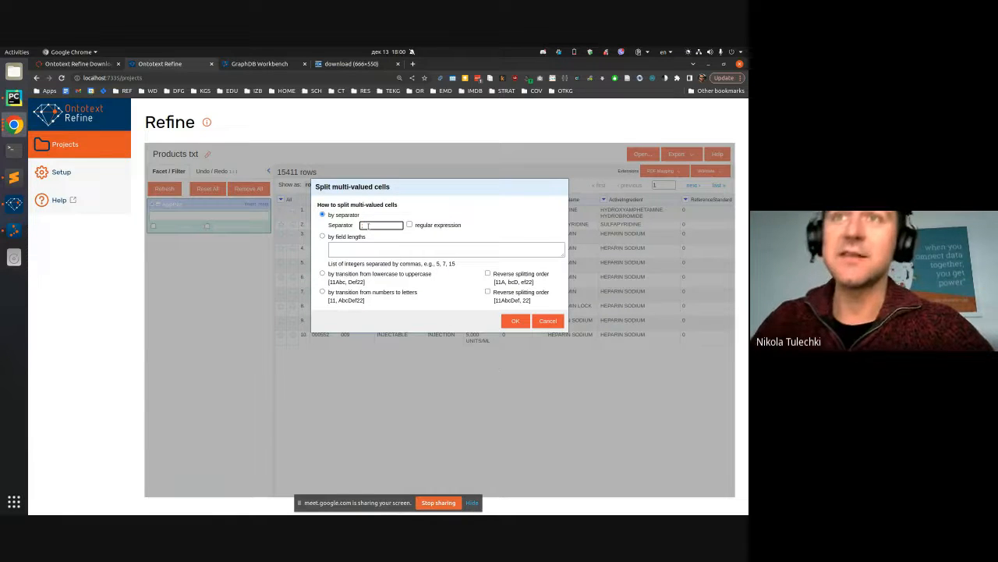
click(515, 320)
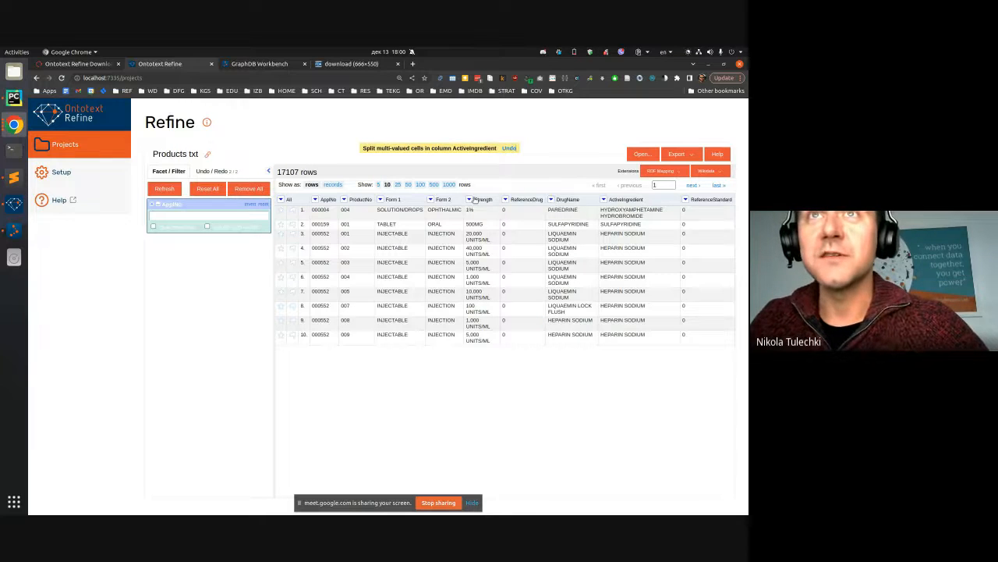
Step: Split the multi-valued cells of the Strength column at the semicolon separator
click(471, 200)
mouse_move(485, 233)
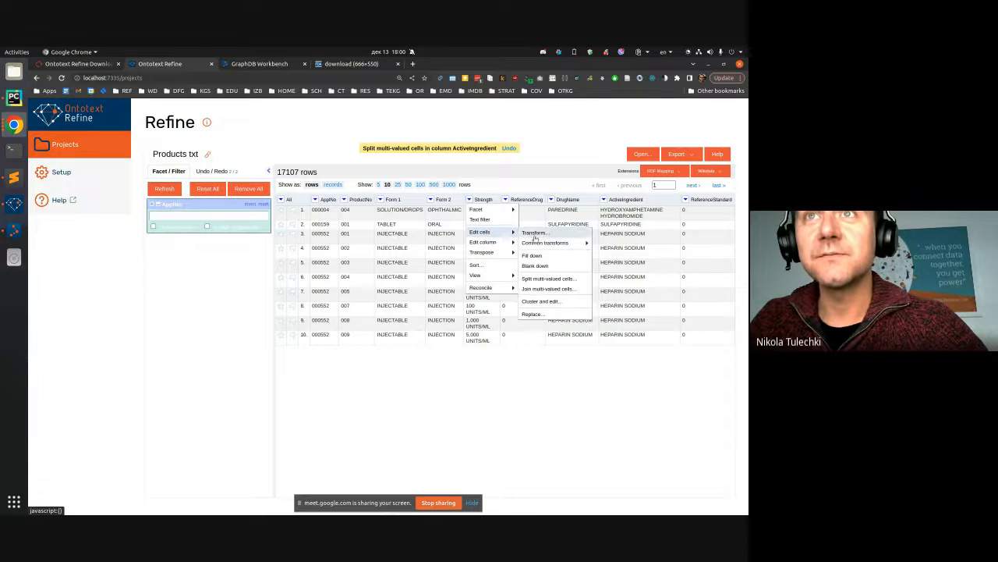
click(548, 279)
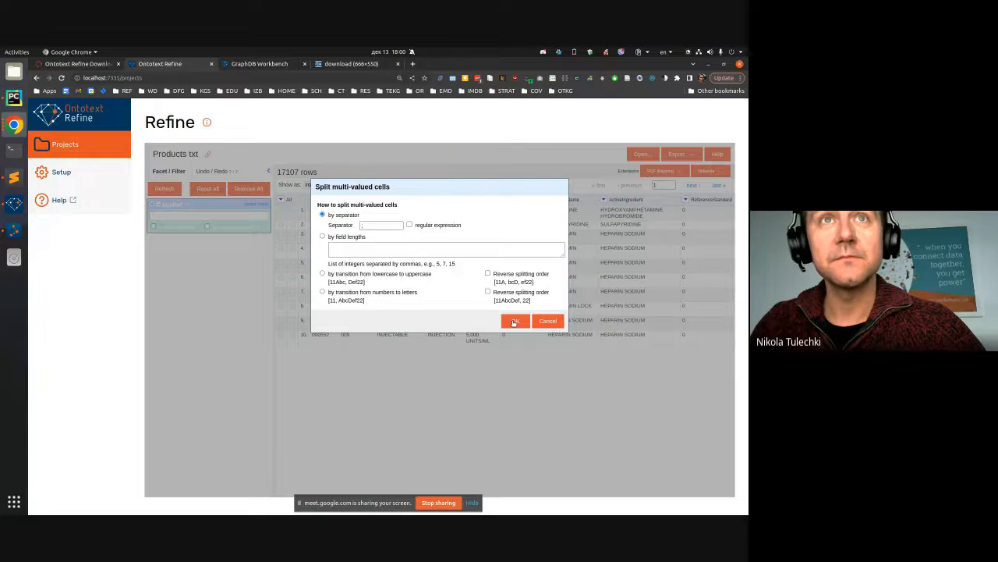
click(515, 322)
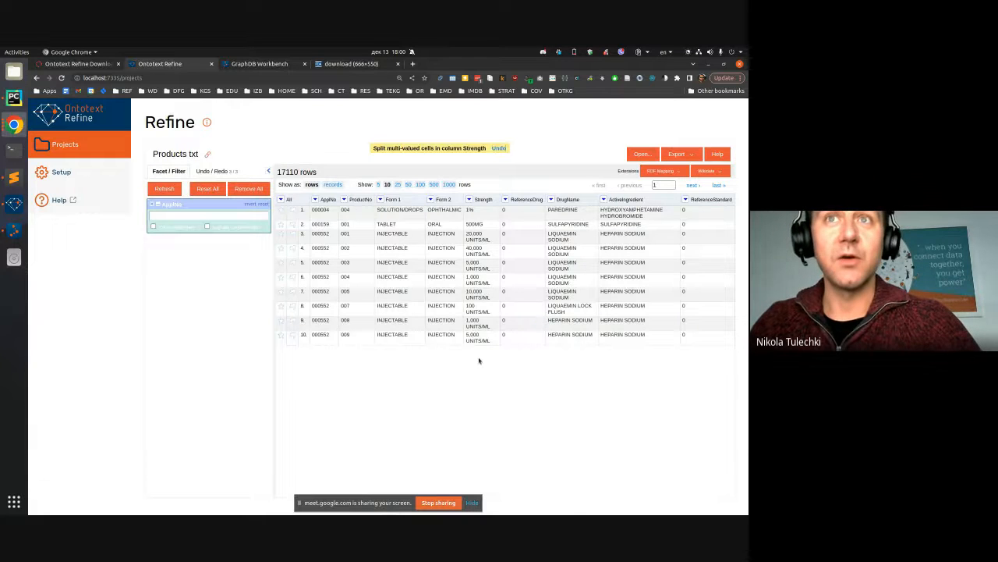
Step: Copy the drug name HYCODAN from line 11 of model.ttl and use it as a text filter on the DrugName column in Refine
key(alt+Tab)
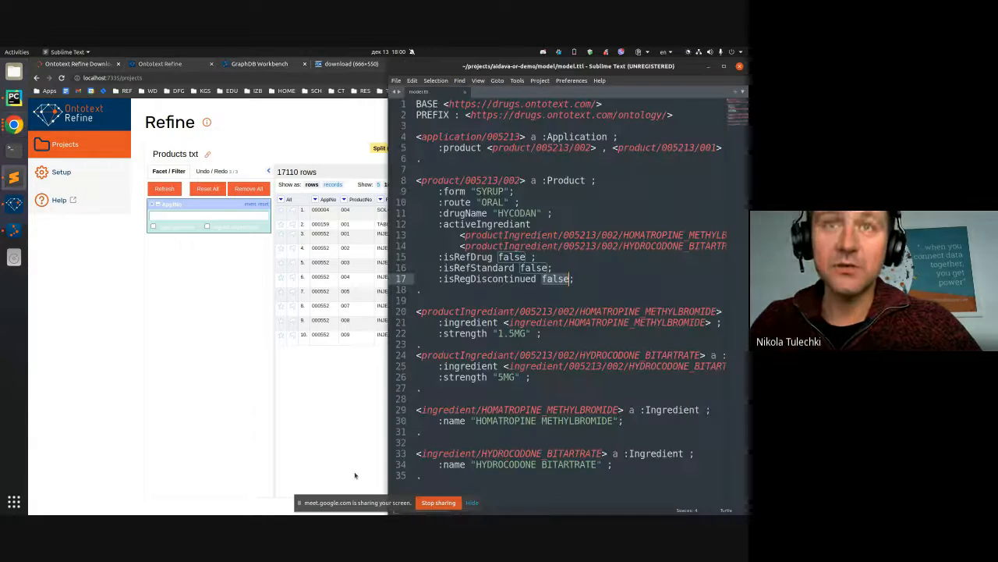
double_click(521, 213)
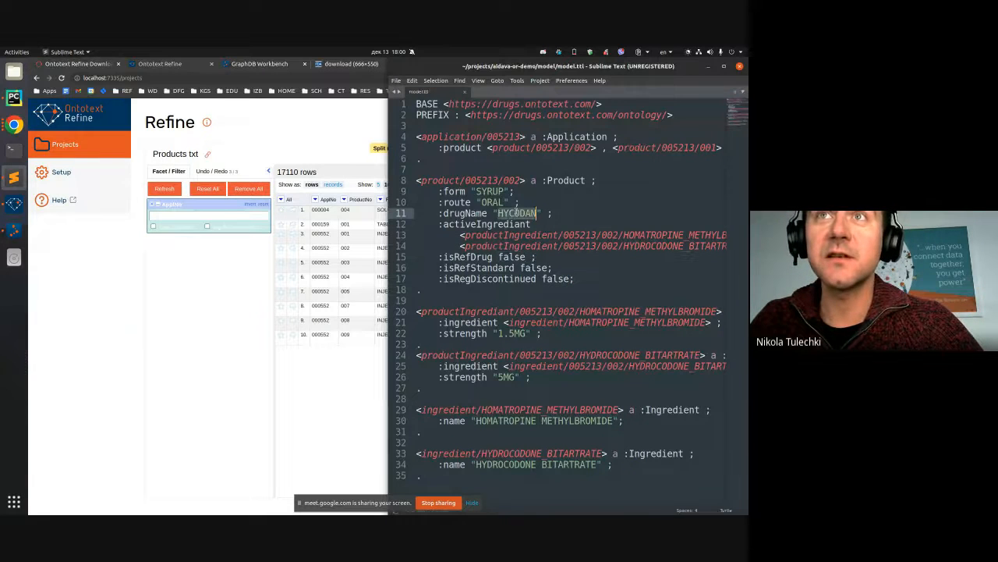
right_click(519, 213)
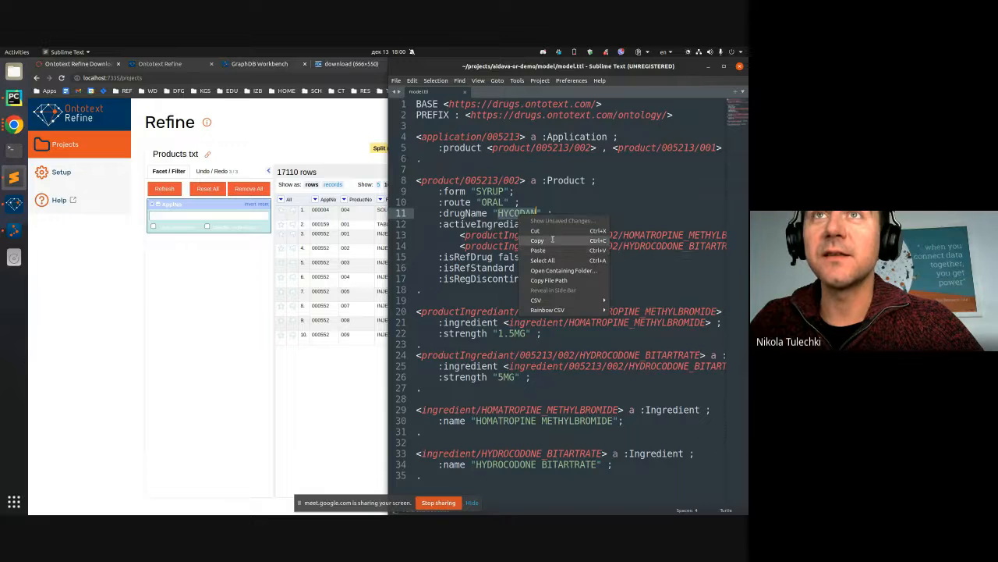
click(552, 240)
click(303, 376)
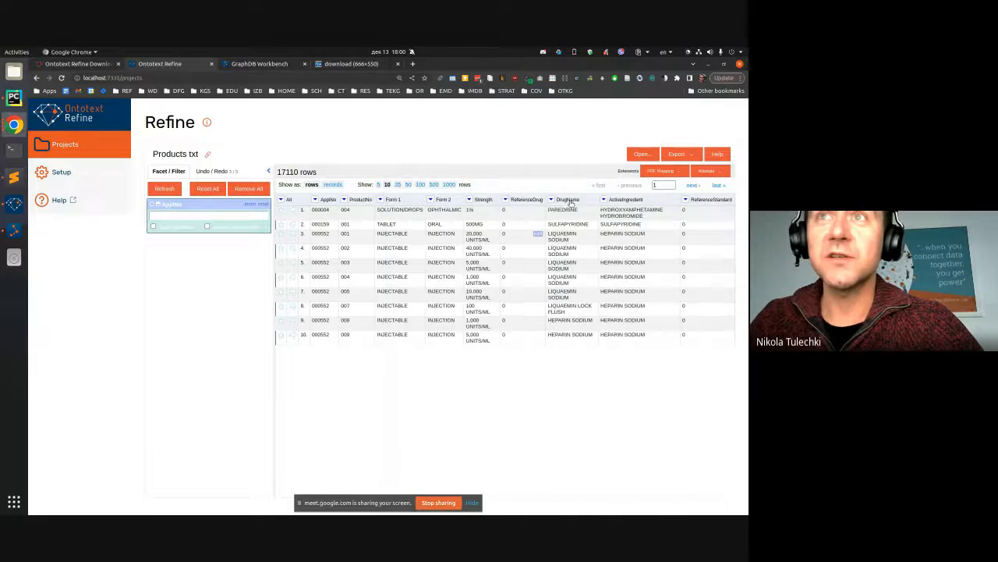
click(551, 200)
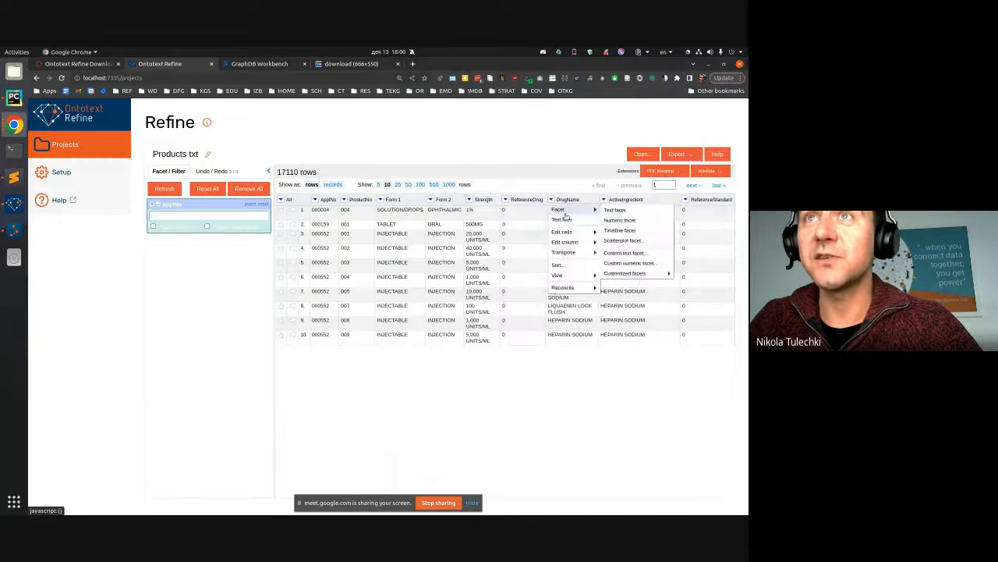
click(562, 220)
key(ctrl+v)
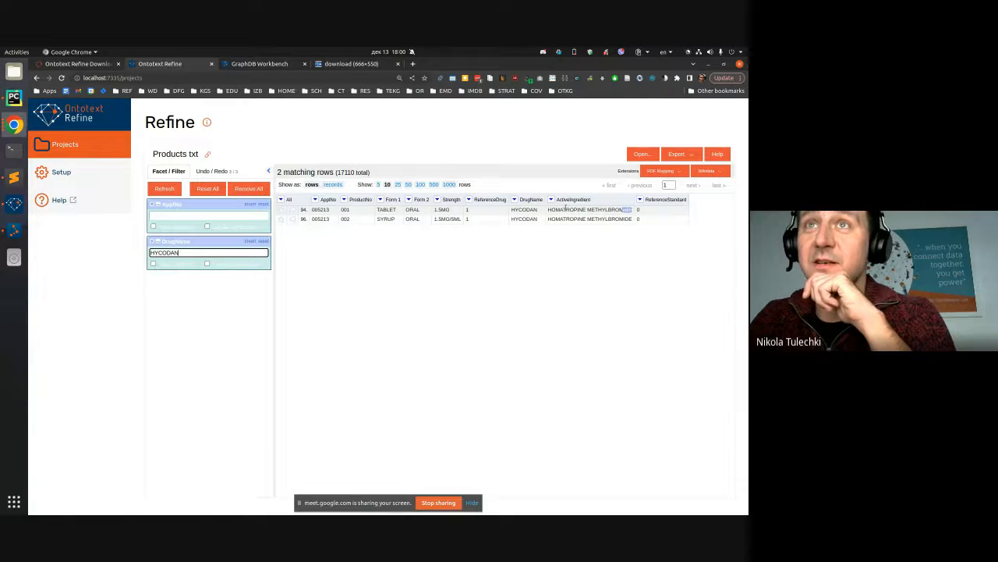
Step: Examine the ActiveIngredient, Strength, ApplNo and DrugName cells of the HYCODAN rows to check how the split values are distributed
triple_click(566, 209)
triple_click(583, 219)
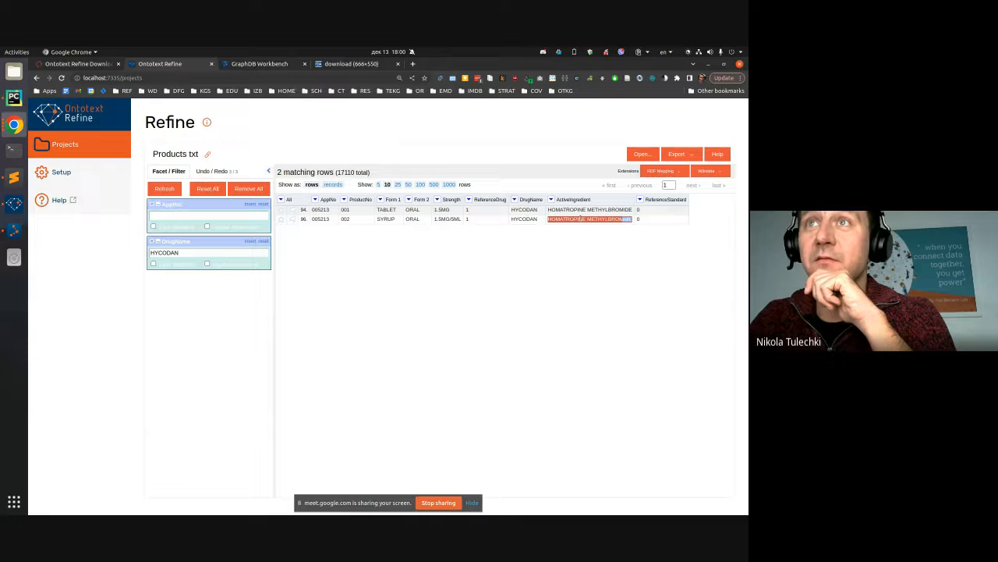
double_click(442, 210)
double_click(442, 219)
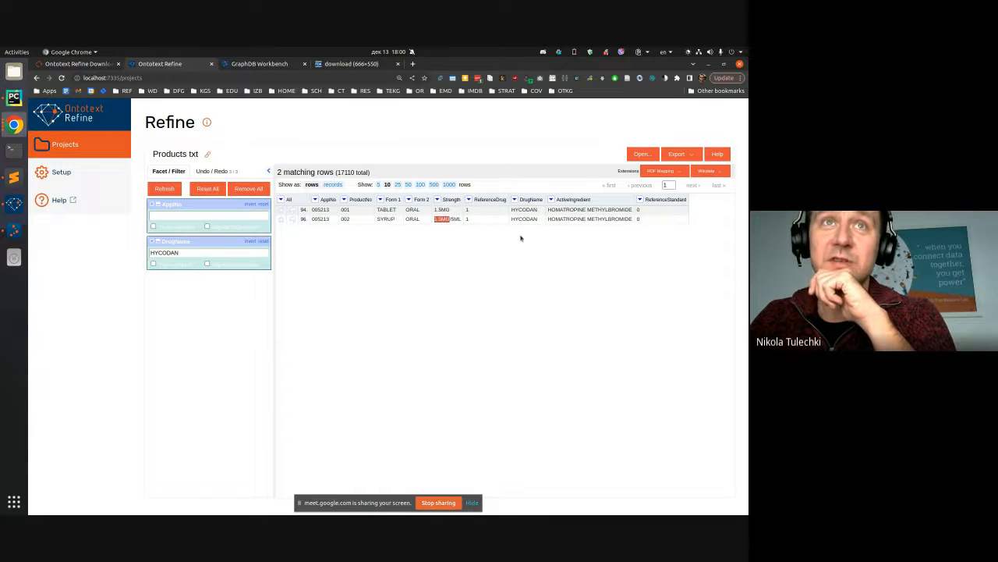
double_click(320, 209)
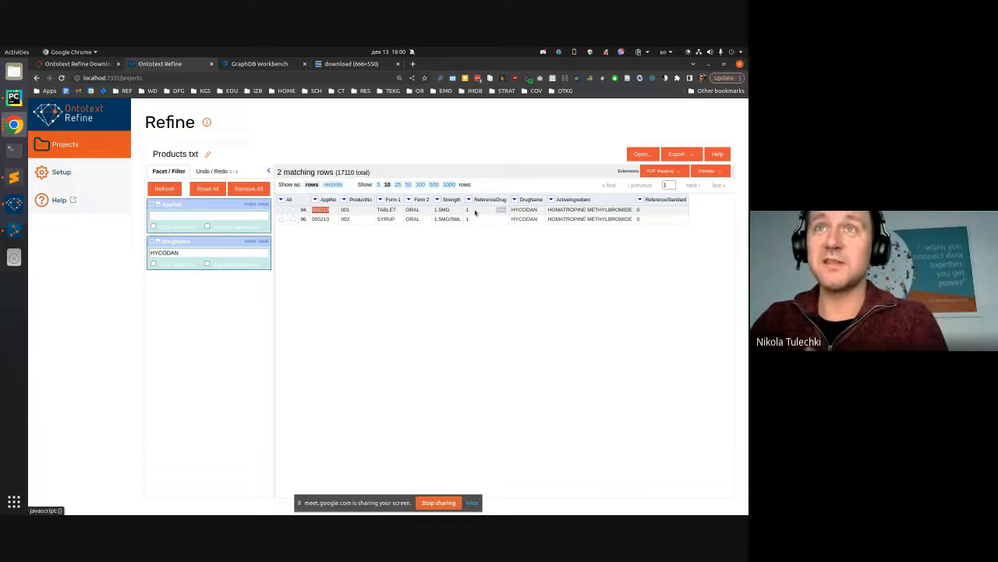
double_click(518, 210)
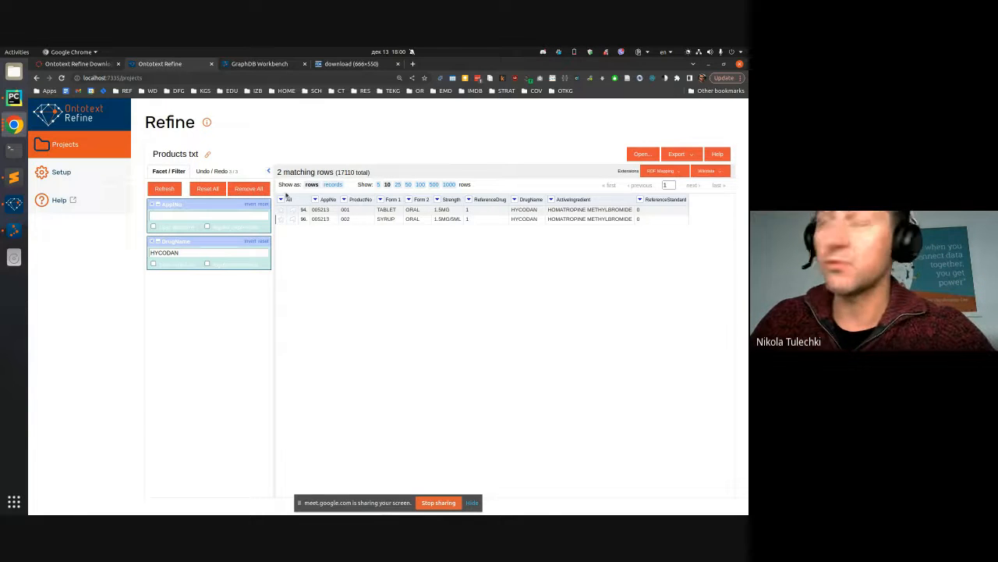
Step: Remove the DrugName filter and fill down the blank cells in the ApplNo and ProductNo columns
click(151, 244)
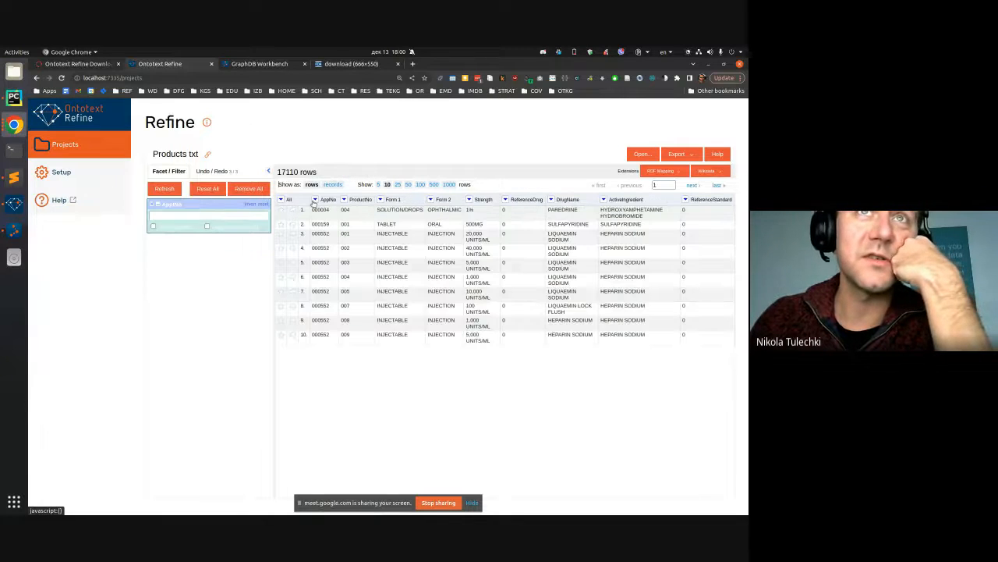
click(315, 200)
mouse_move(343, 233)
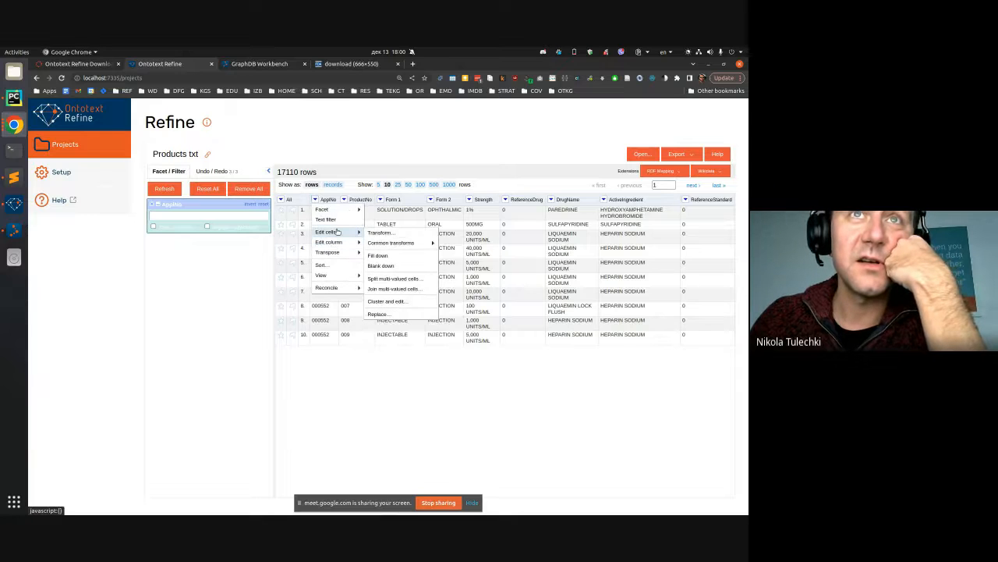
mouse_move(389, 241)
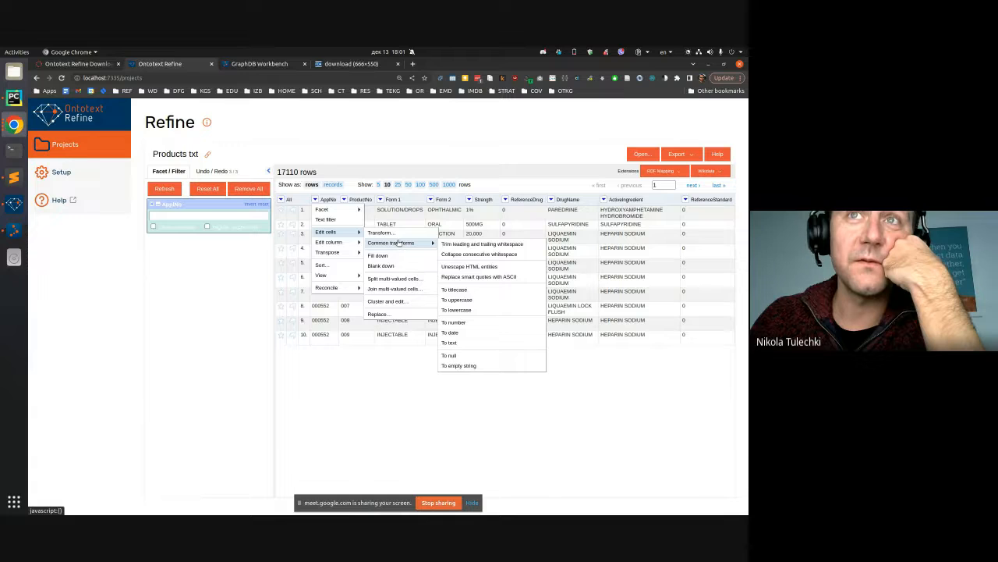
click(398, 255)
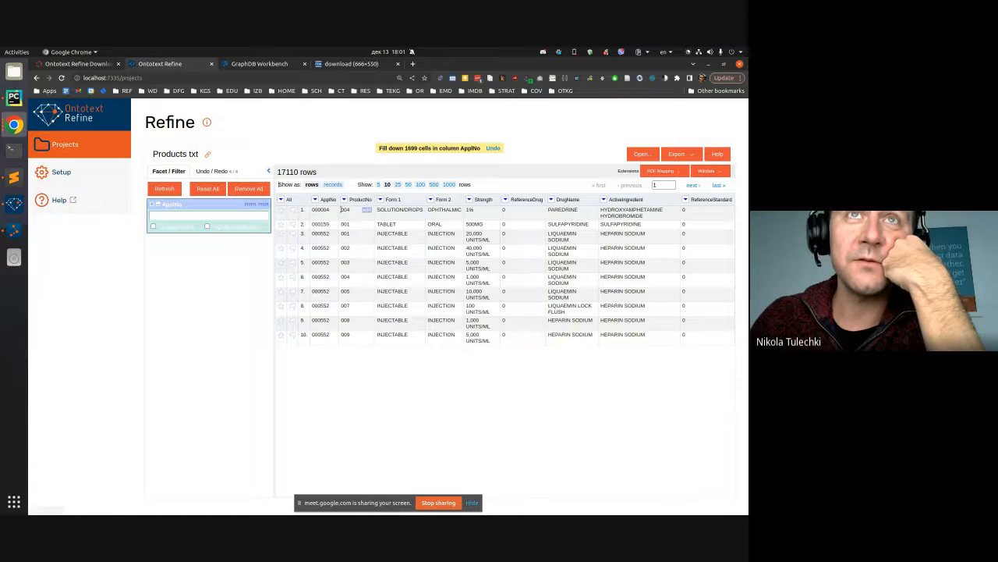
click(344, 199)
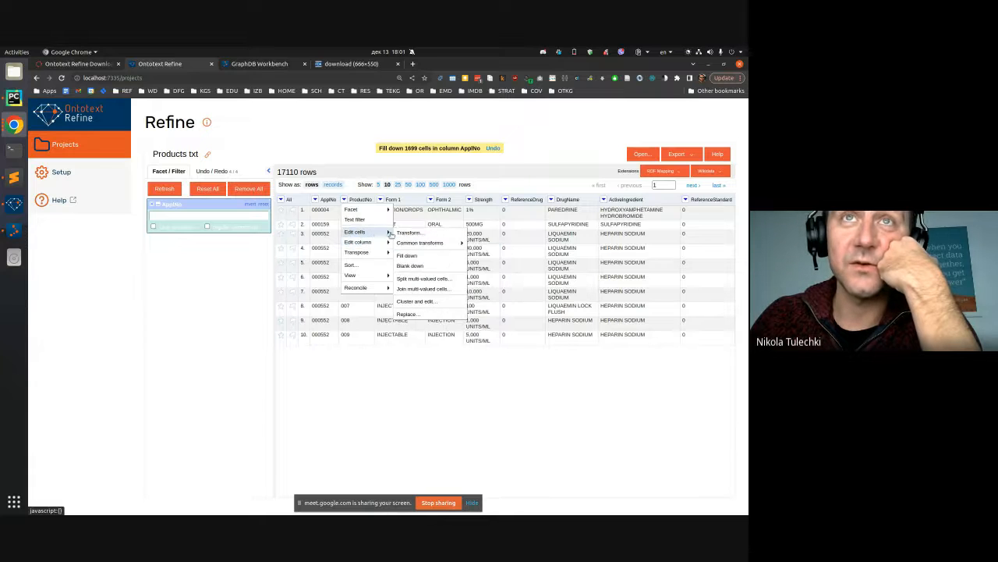
click(411, 257)
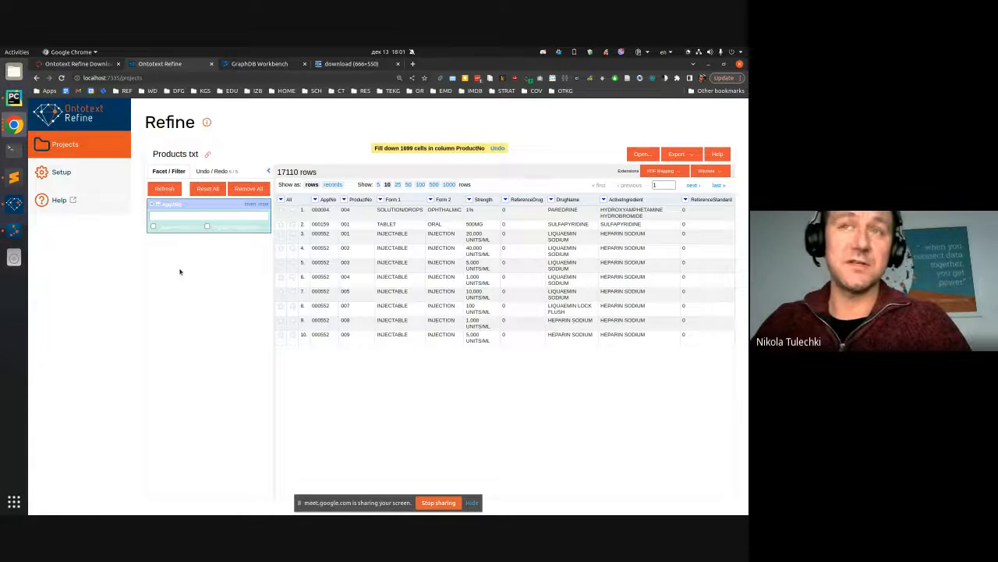
Step: Copy the application number 005213 from line 8 of model.ttl and use it as a text filter on the ApplNo column in Refine
key(alt+Tab)
double_click(471, 181)
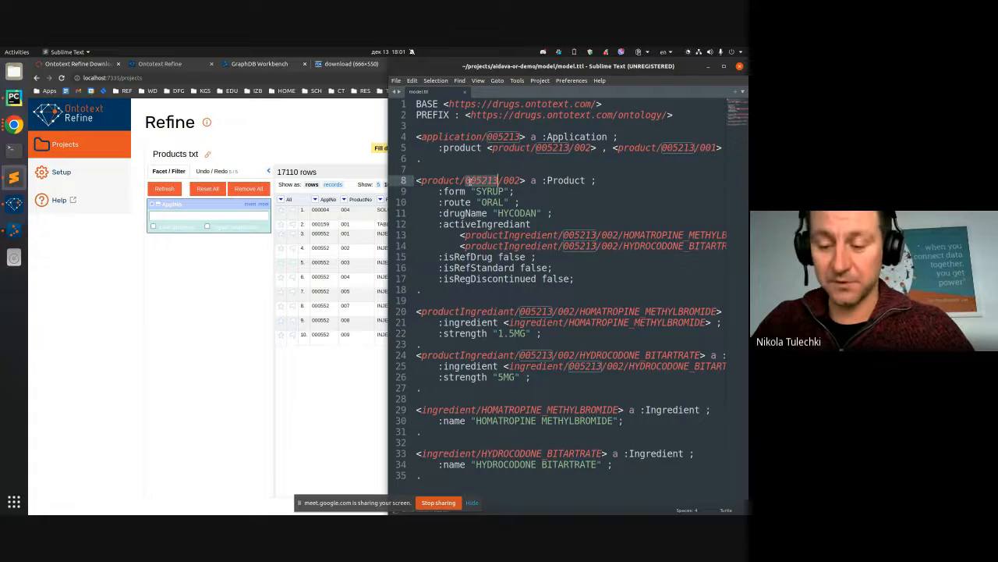
key(alt+Tab)
click(315, 199)
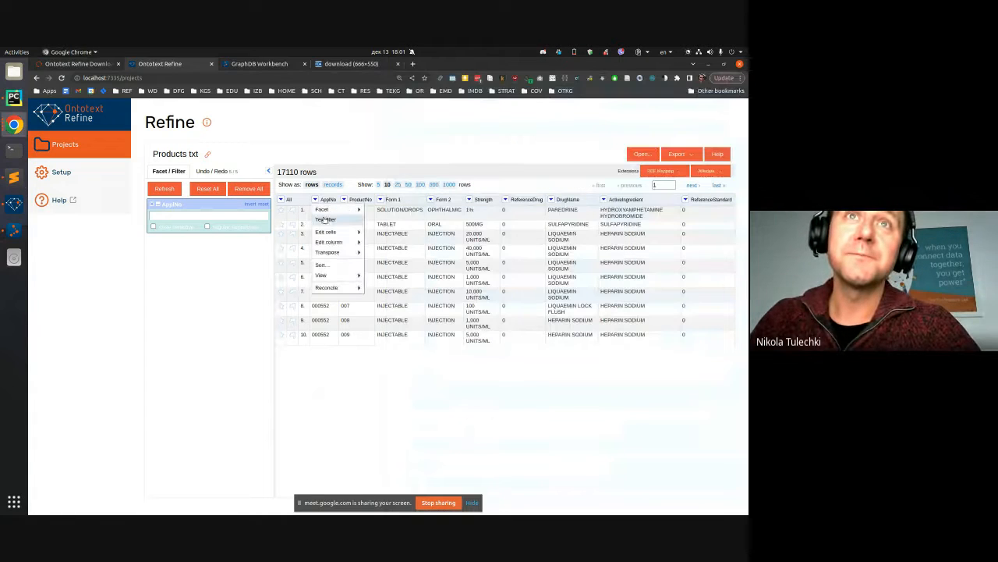
click(325, 220)
key(ctrl+v)
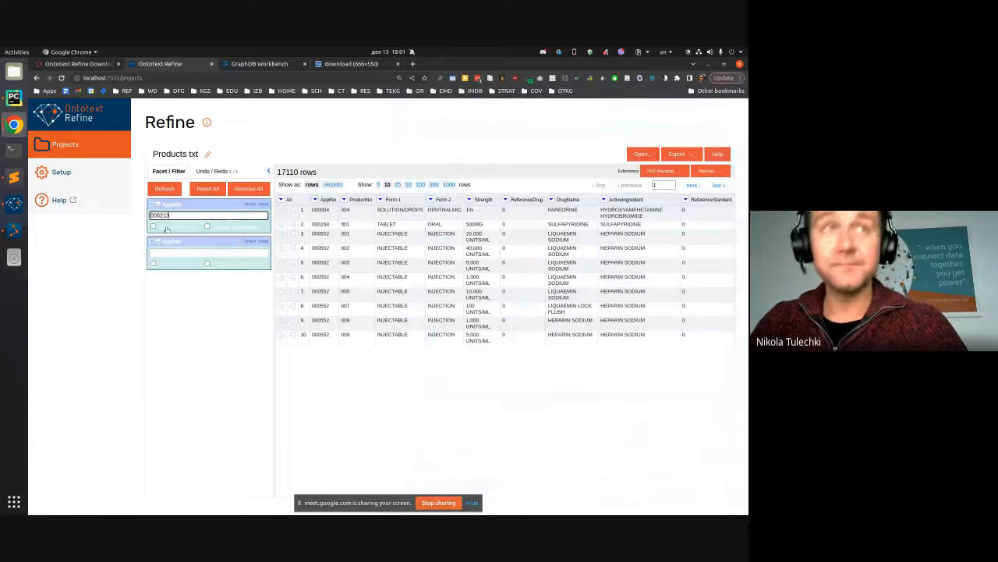
click(153, 241)
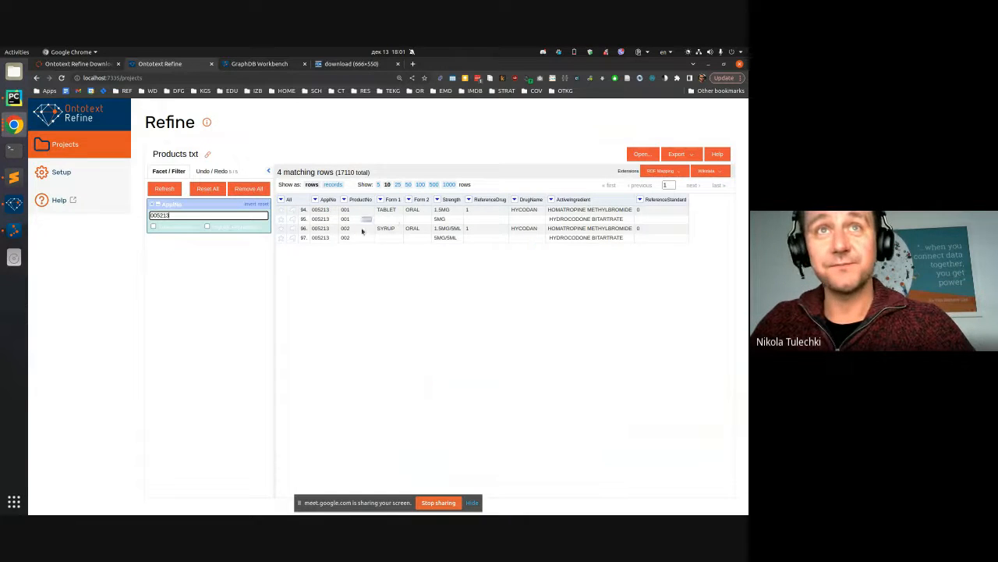
Step: Trim leading and trailing whitespace from the cells of the Strength and ActiveIngredient columns
click(436, 199)
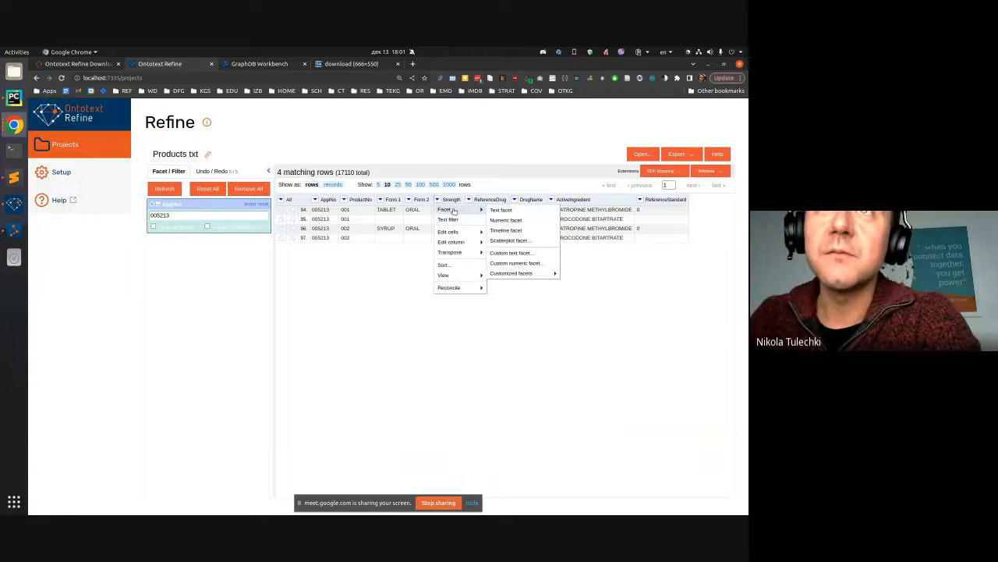
mouse_move(456, 232)
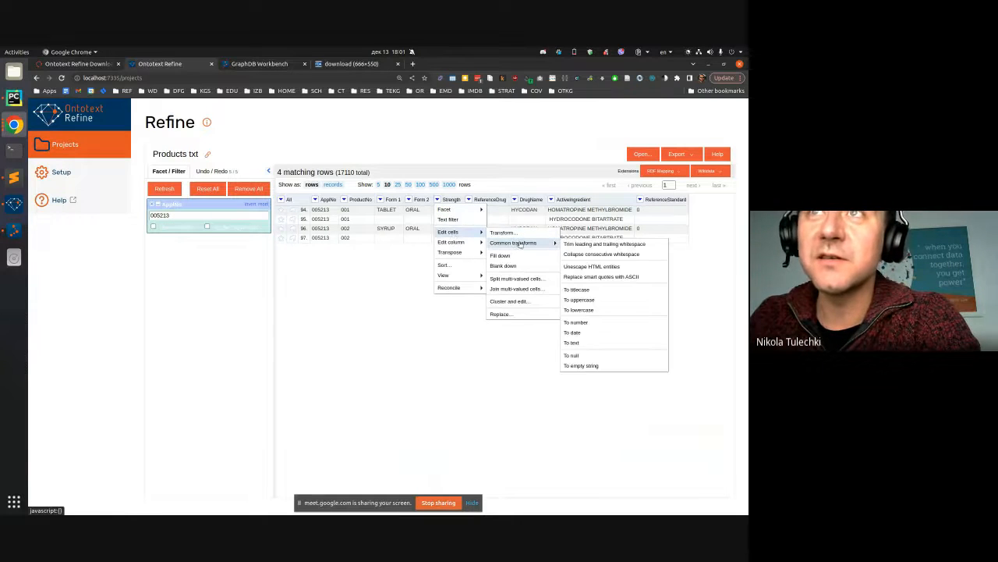
click(598, 246)
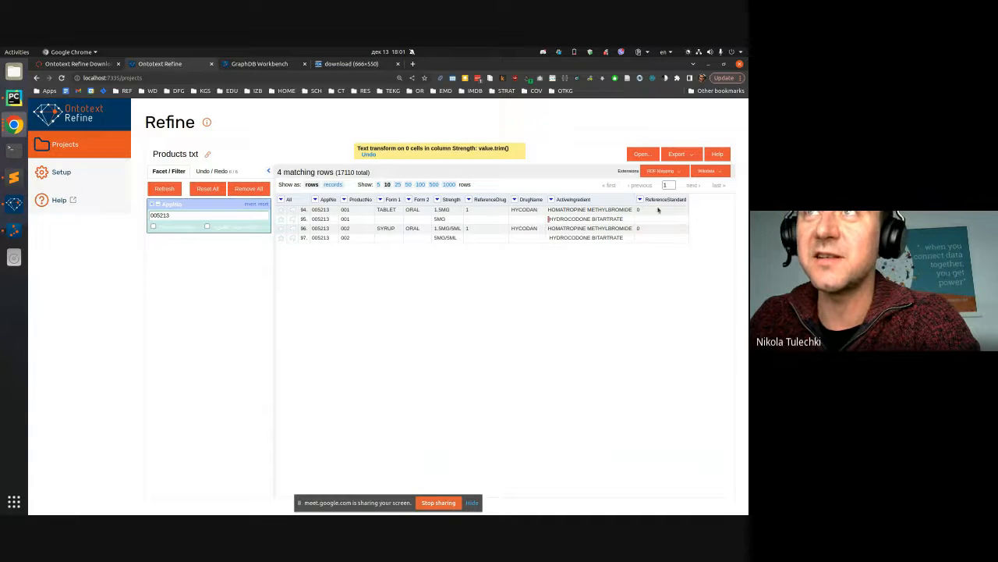
click(551, 200)
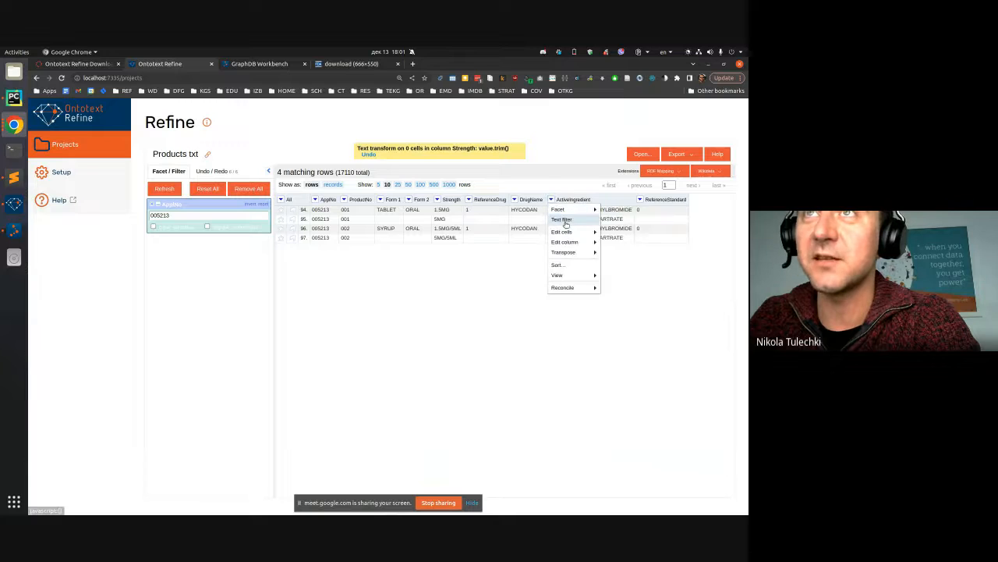
mouse_move(577, 233)
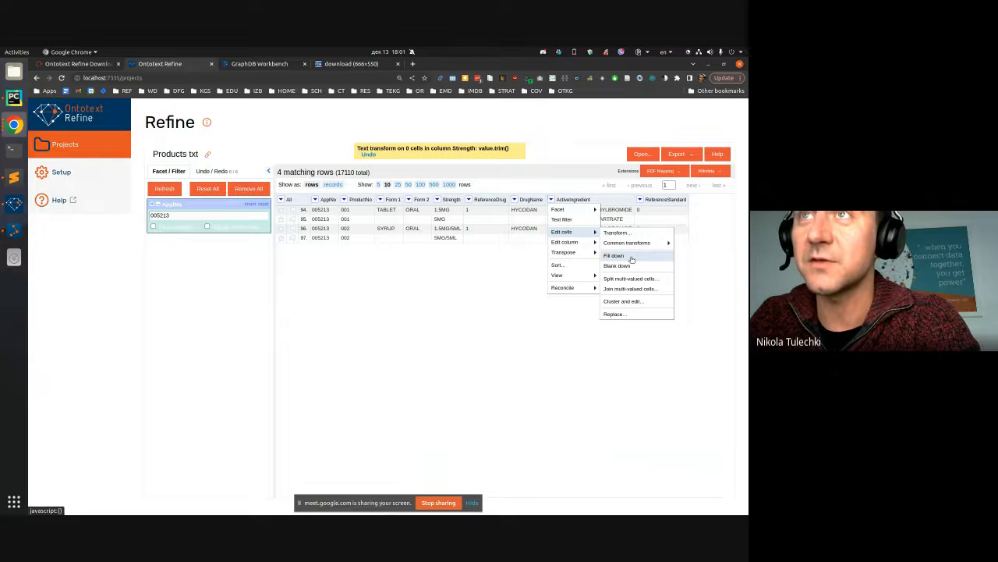
mouse_move(628, 242)
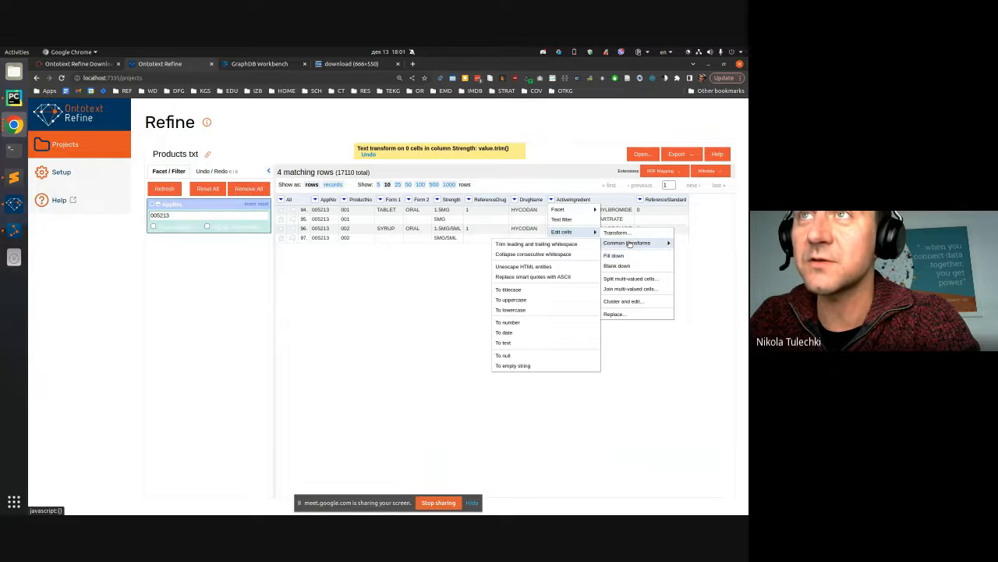
click(537, 243)
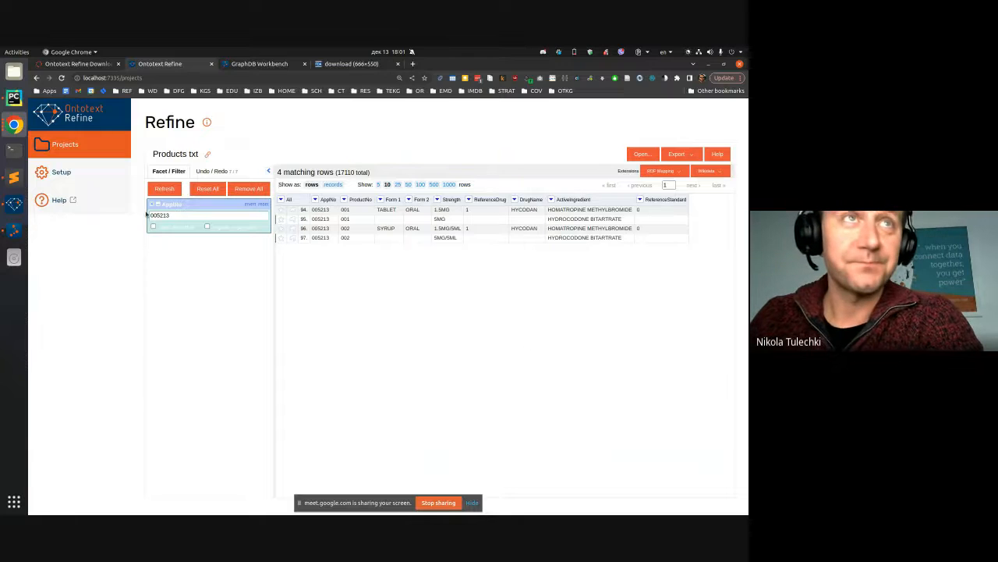
Step: Clear the ApplNo filter text and add a text facet on the Strength column
double_click(169, 214)
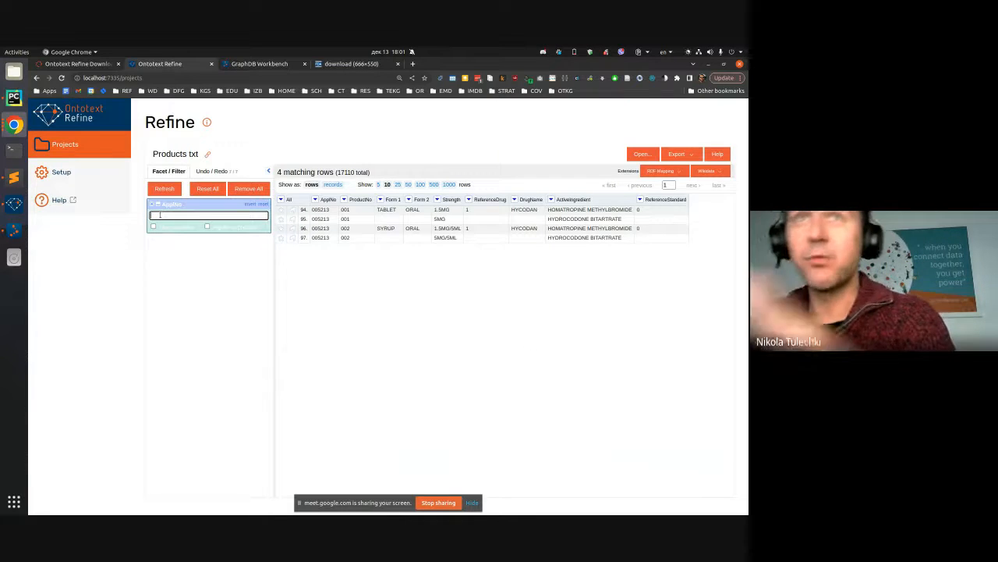
click(469, 200)
mouse_move(477, 207)
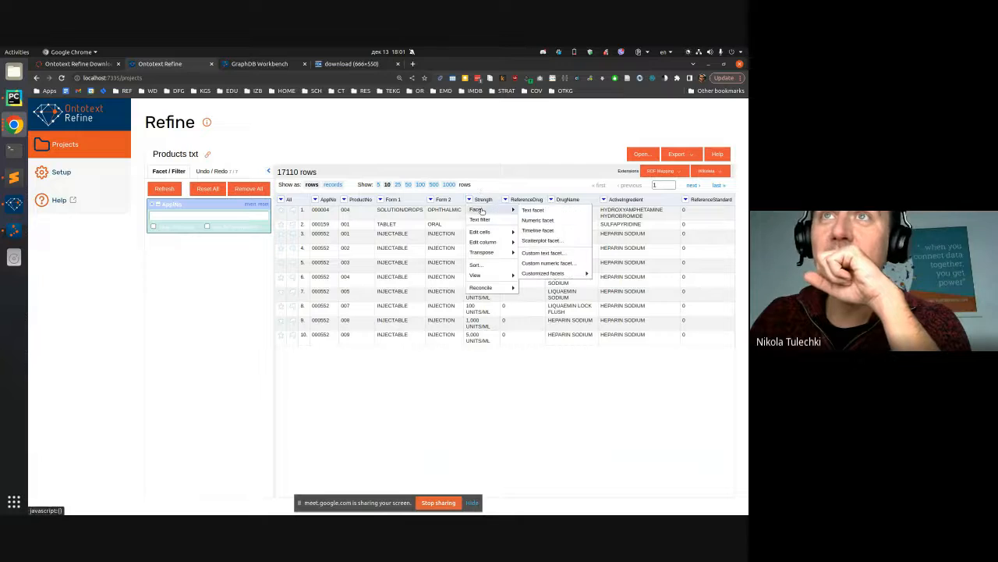
click(537, 208)
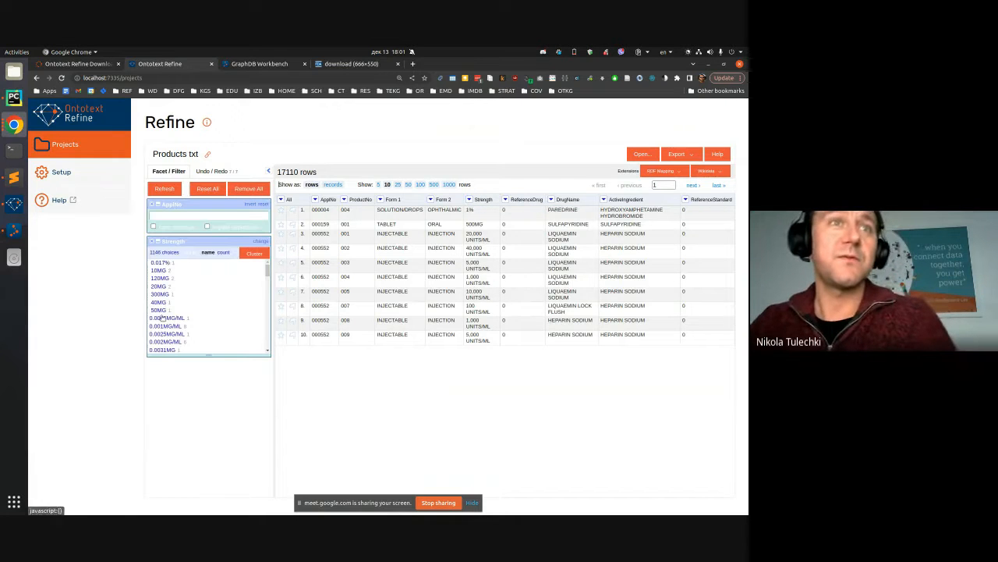
Step: Isolate the 0.02MG/ML strength value carrying a Federal Register note and examine the extra text in its Strength cell
scroll(195, 294, up, 2)
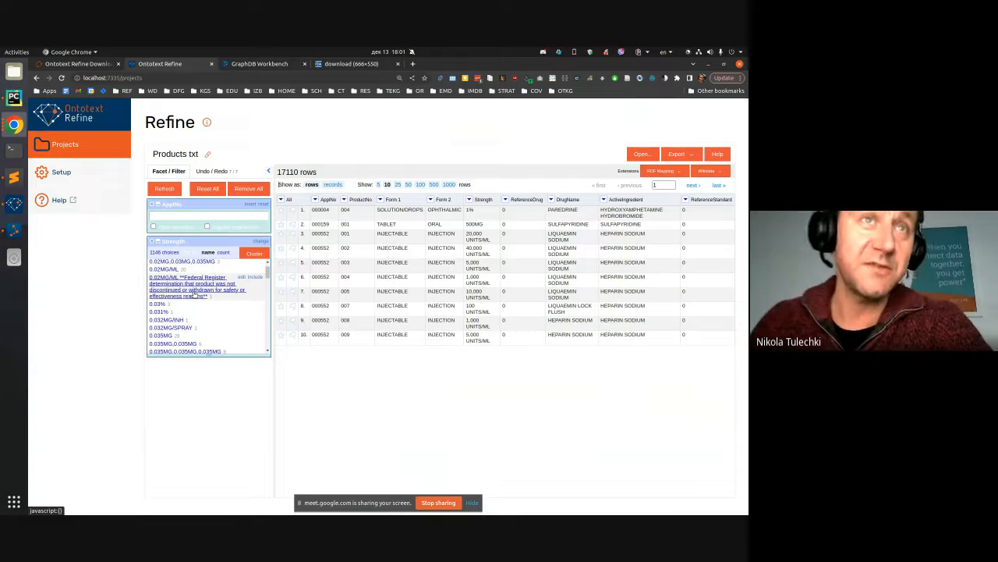
scroll(194, 293, up, 1)
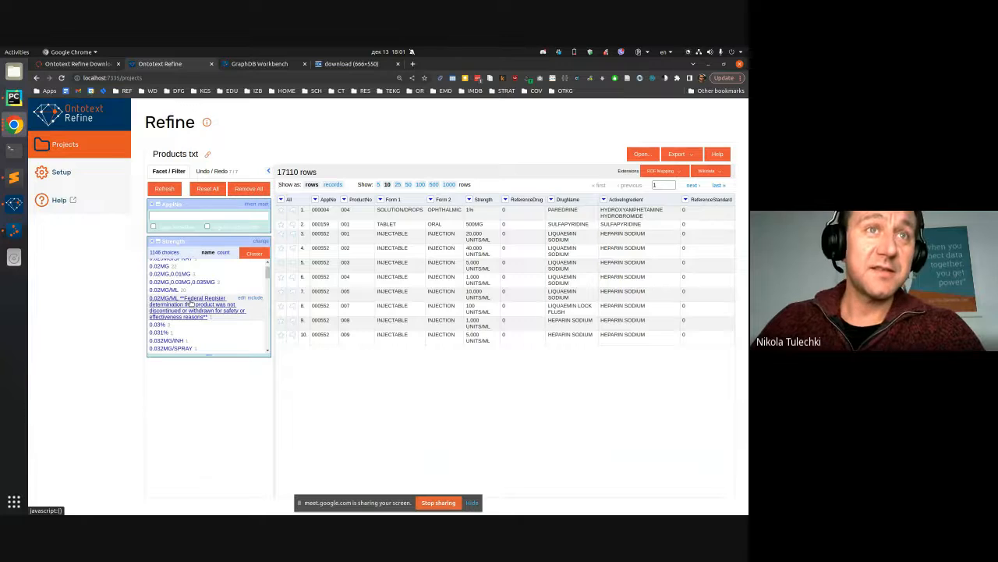
click(190, 304)
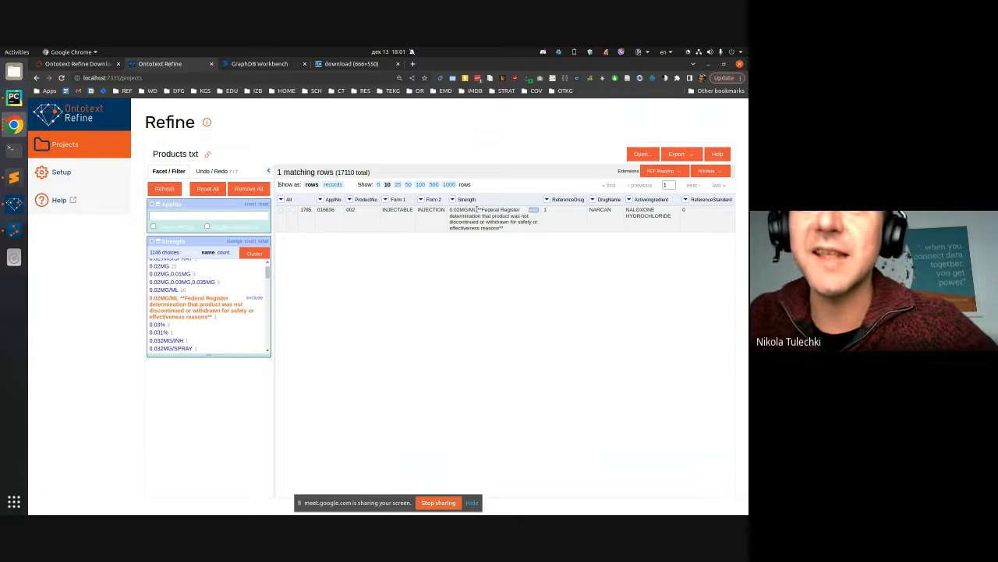
mouse_move(477, 209)
mouse_down()
mouse_move(450, 209)
mouse_move(514, 232)
mouse_move(477, 213)
mouse_up()
click(476, 209)
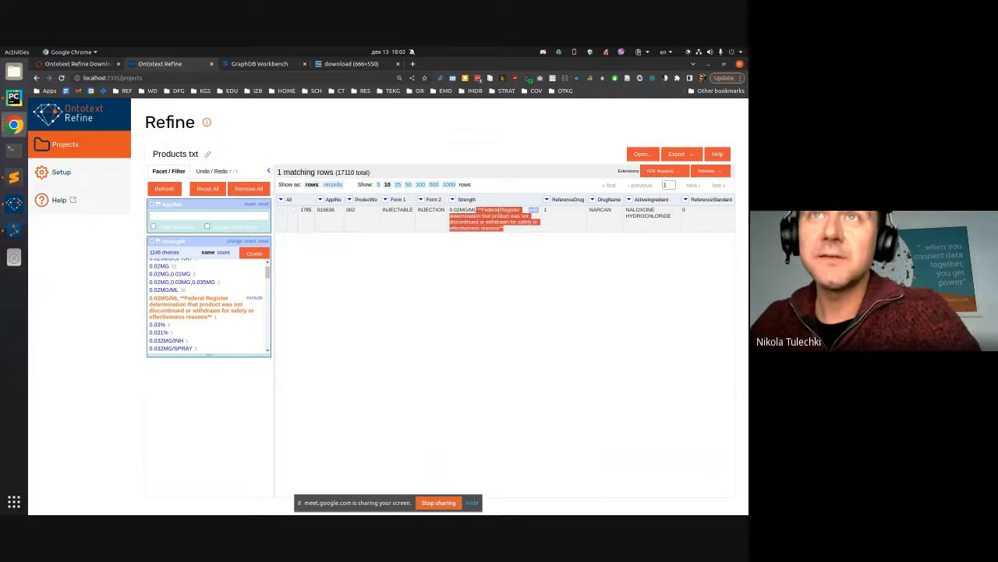
click(499, 212)
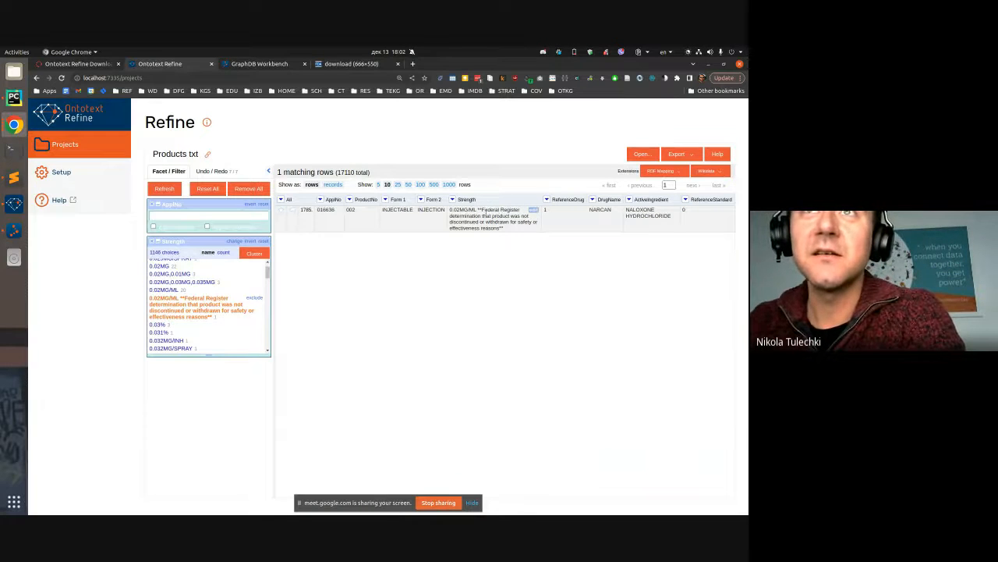
mouse_move(484, 211)
mouse_down()
mouse_move(505, 222)
mouse_move(486, 222)
mouse_up()
click(495, 214)
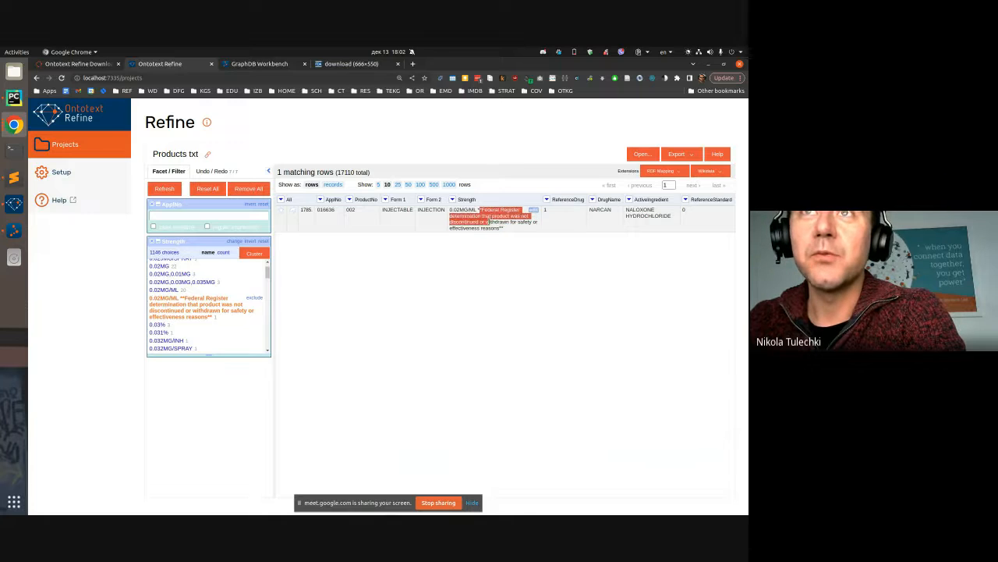
double_click(490, 228)
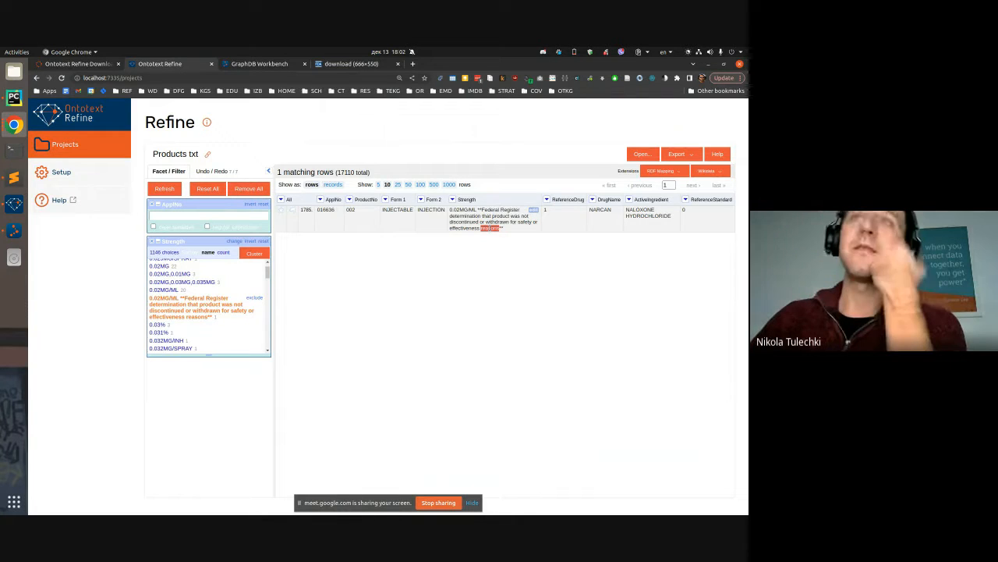
drag(479, 206, 508, 231)
click(489, 225)
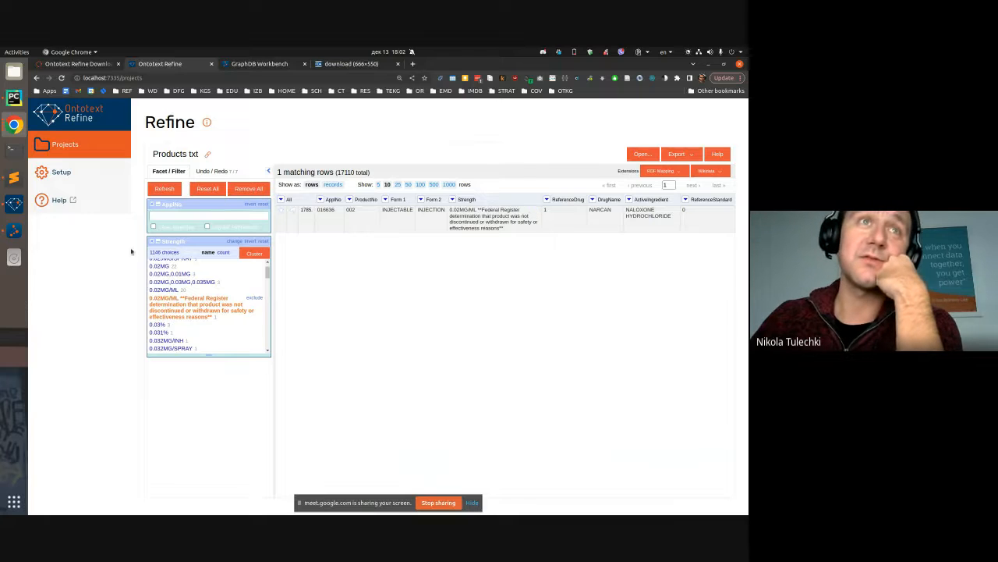
click(452, 200)
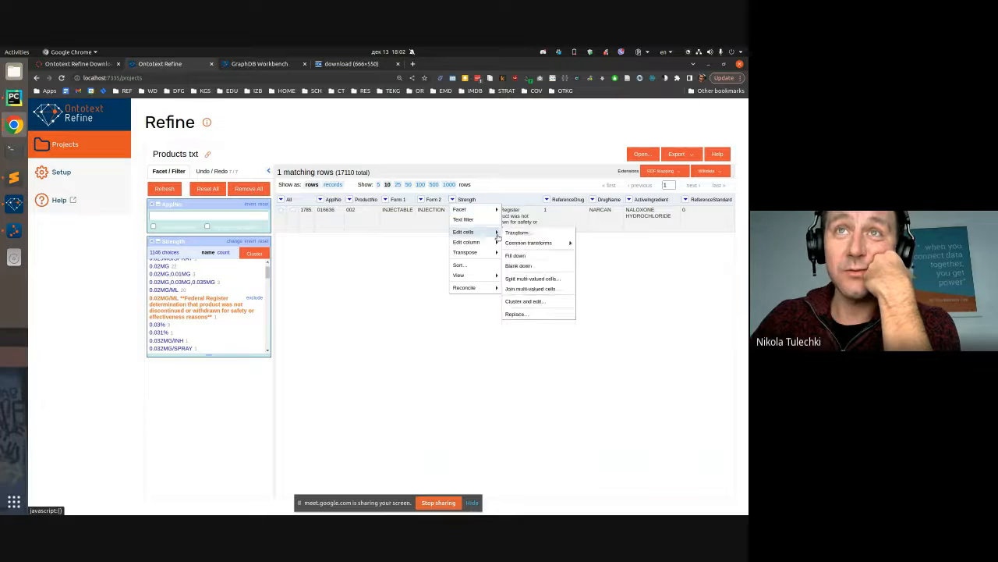
mouse_move(495, 243)
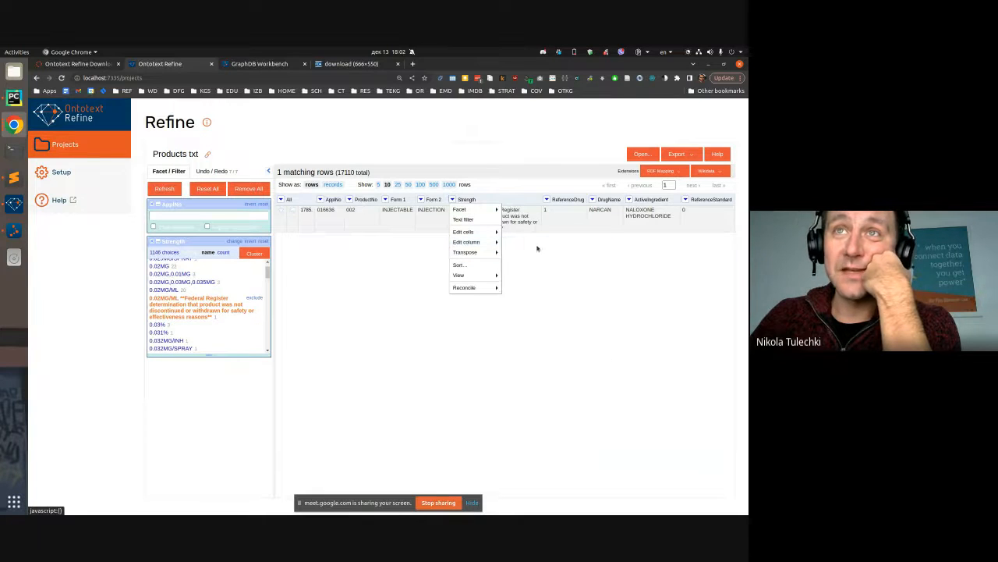
click(465, 219)
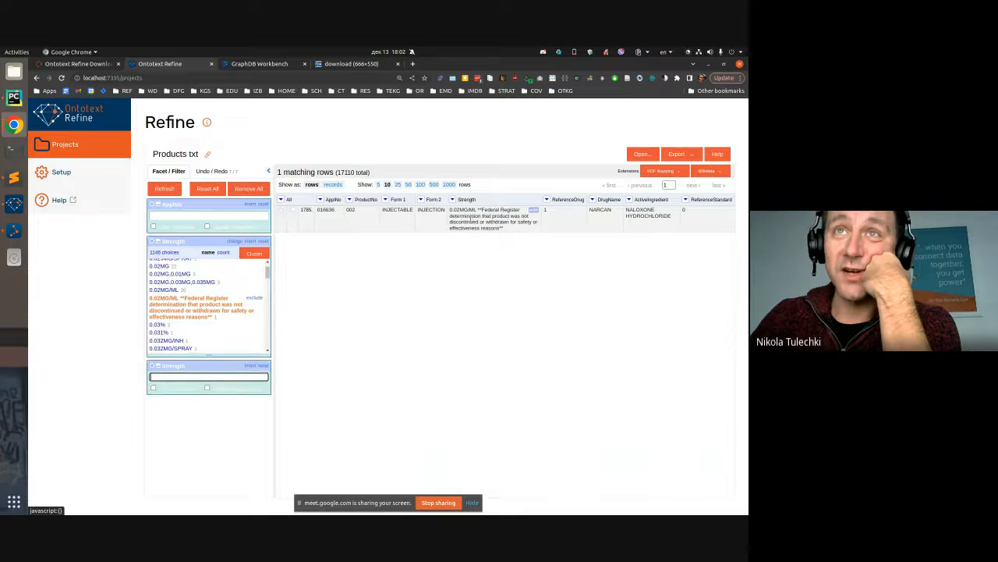
click(150, 365)
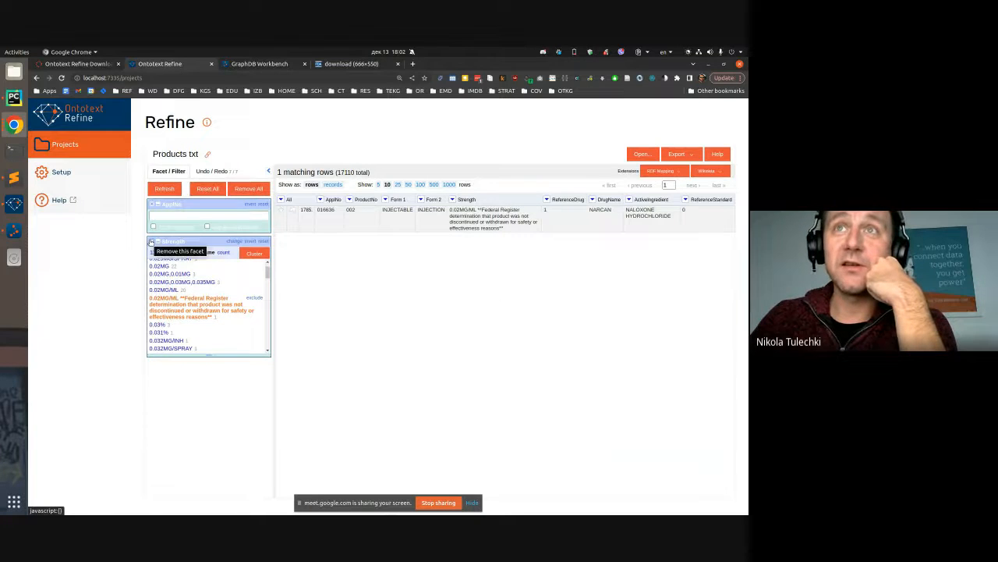
Step: Remove the text facet from the Strength column
click(152, 241)
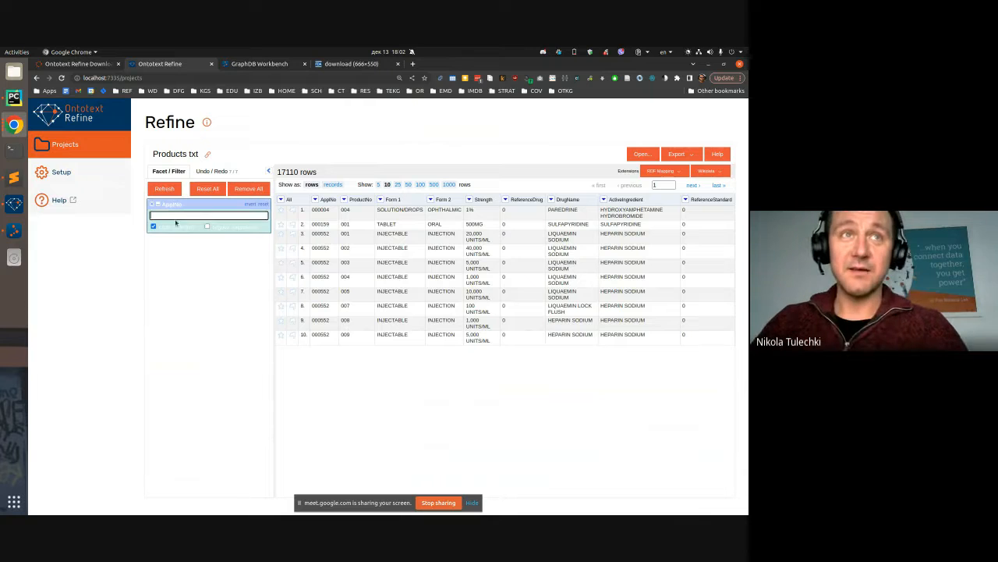
click(179, 214)
text(dis)
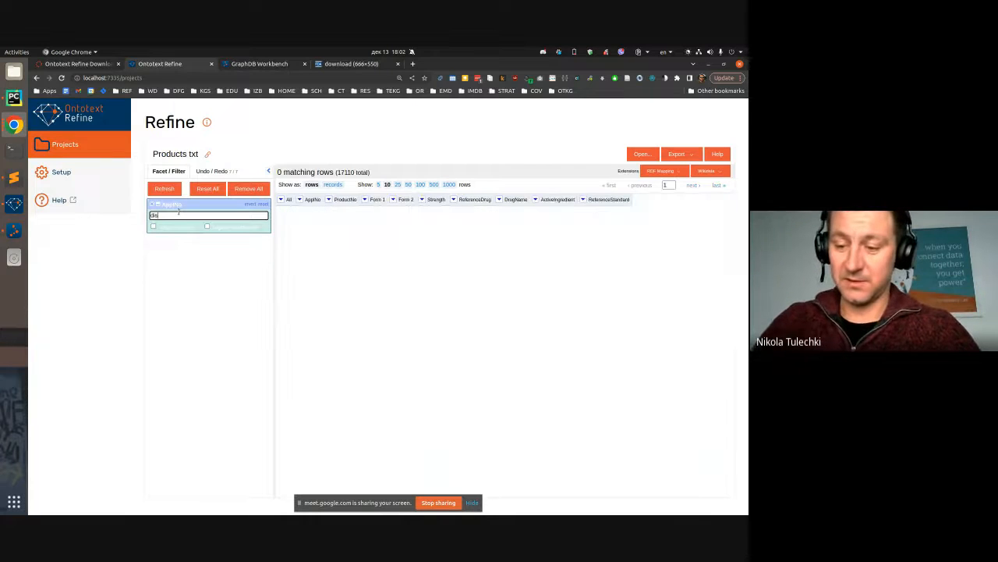
text(co)
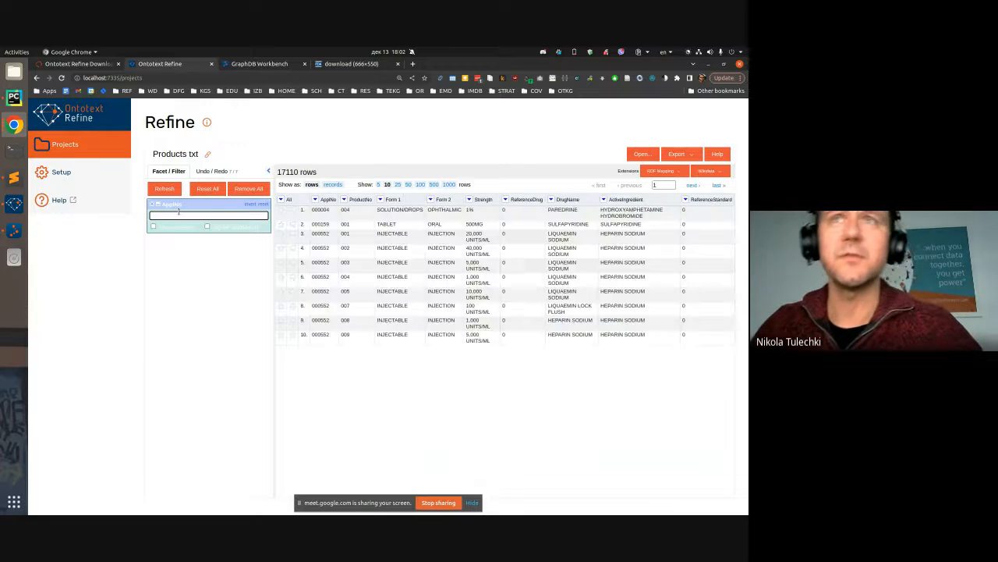
Step: Add a text filter on the Strength column for the text "disc"
click(470, 200)
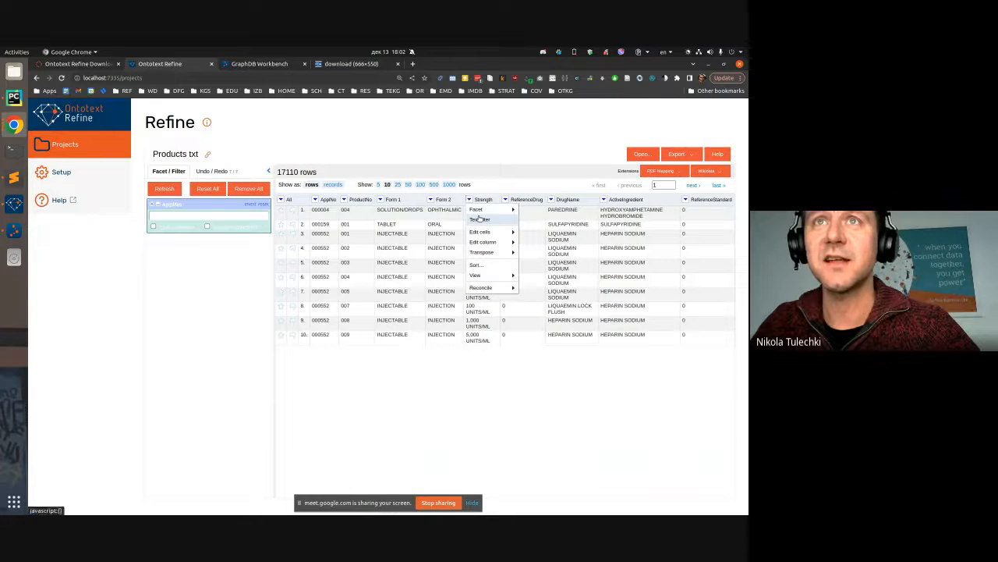
mouse_move(479, 232)
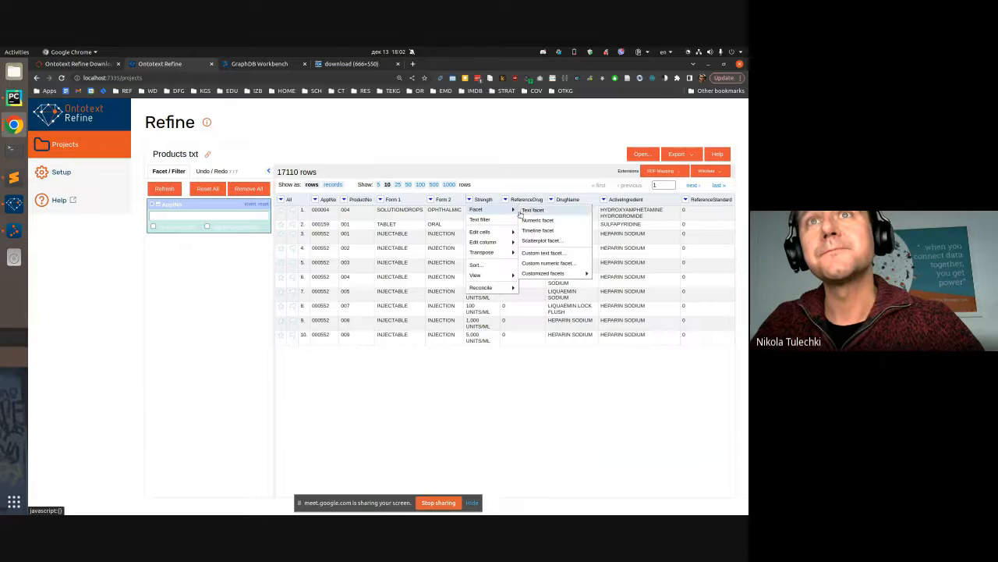
click(480, 219)
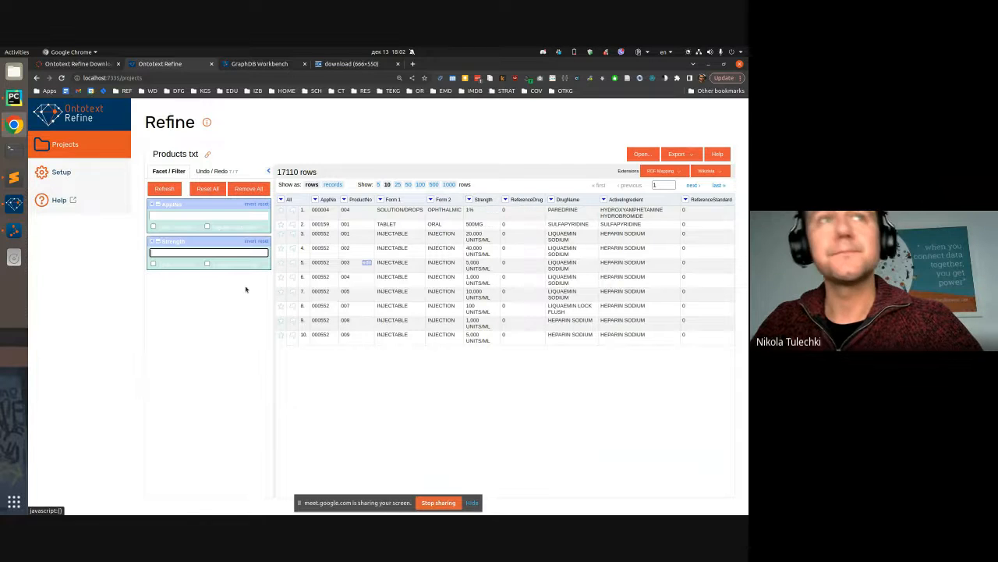
text(disc)
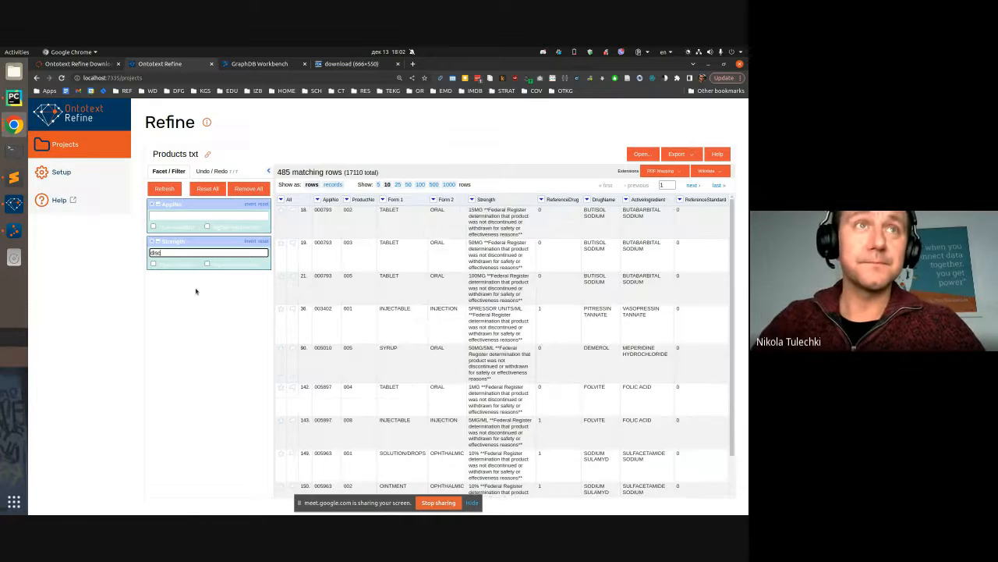
Step: Add a column named discontinued based on the Strength column, filling the filtered rows with the GREL expression 1
click(471, 199)
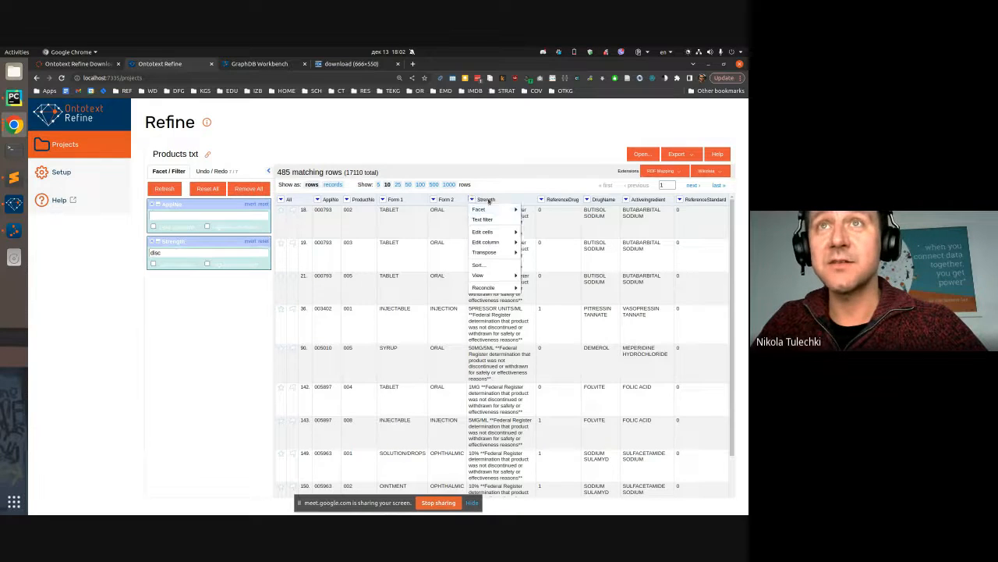
mouse_move(515, 242)
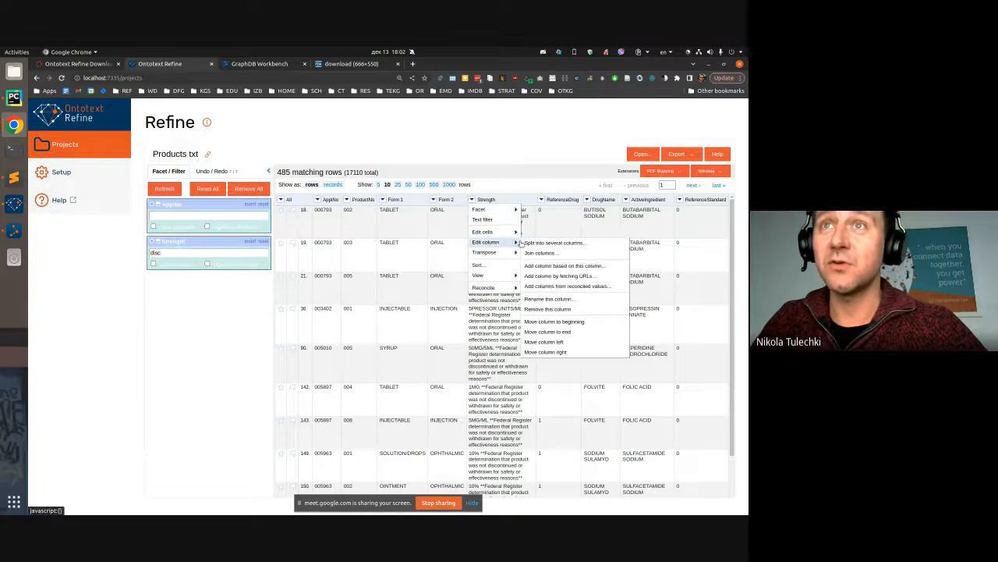
click(588, 266)
click(365, 205)
text(do)
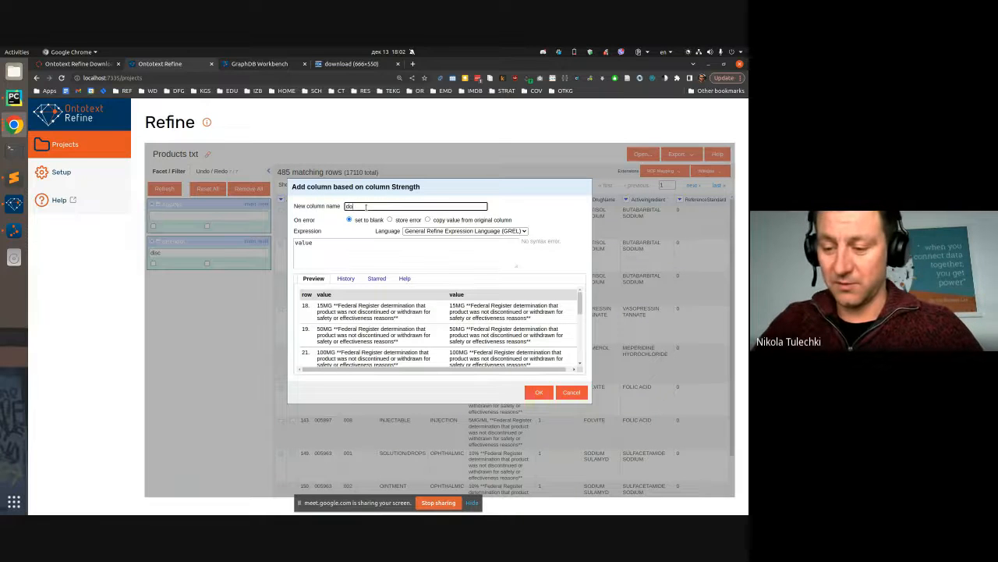
text(scontinu)
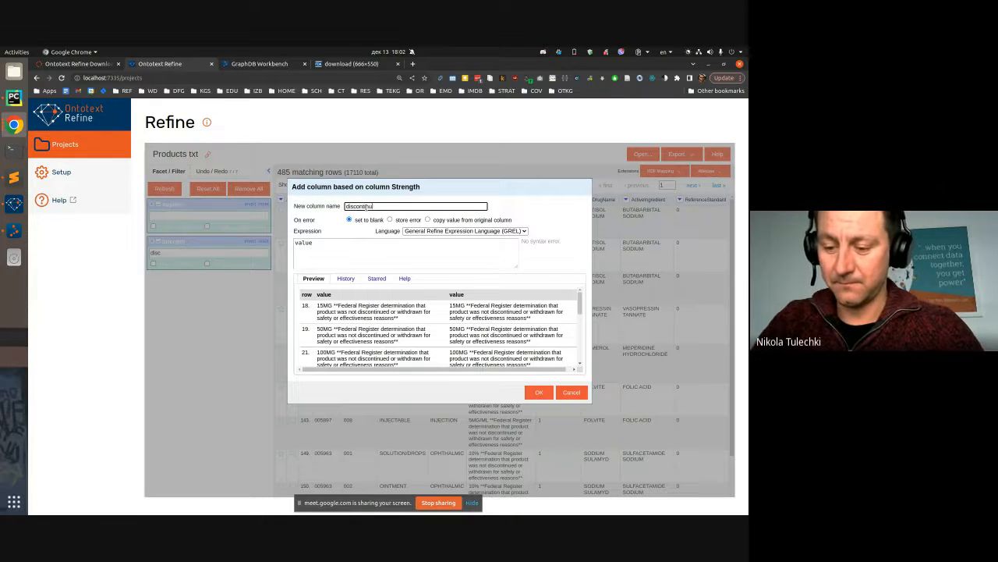
text(ed)
click(347, 250)
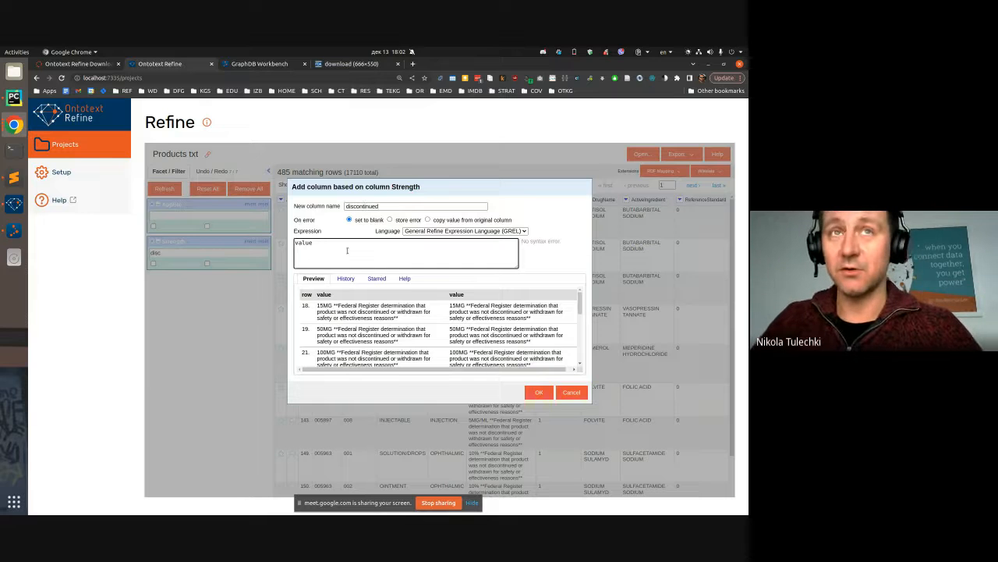
key(ctrl+a)
text(1)
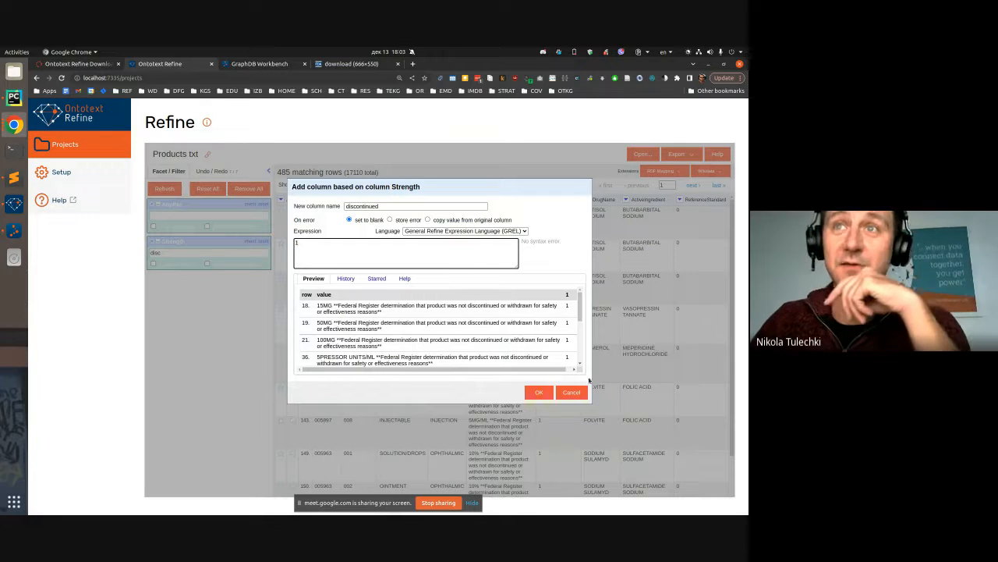
click(539, 392)
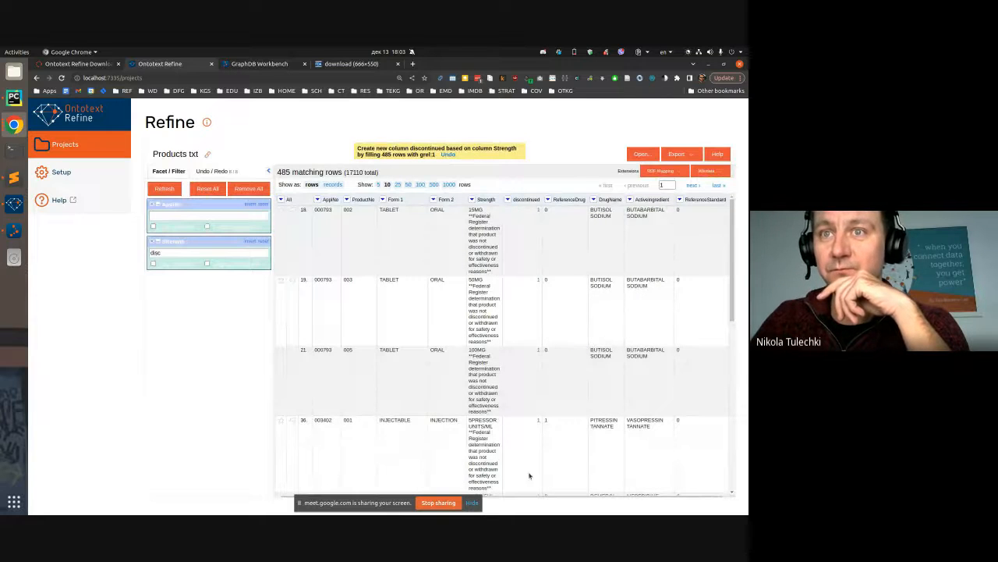
Step: Copy the Federal Register note from the first listed Strength cell and remove the ApplNo and Strength text filters
scroll(532, 453, down, 3)
scroll(533, 453, up, 3)
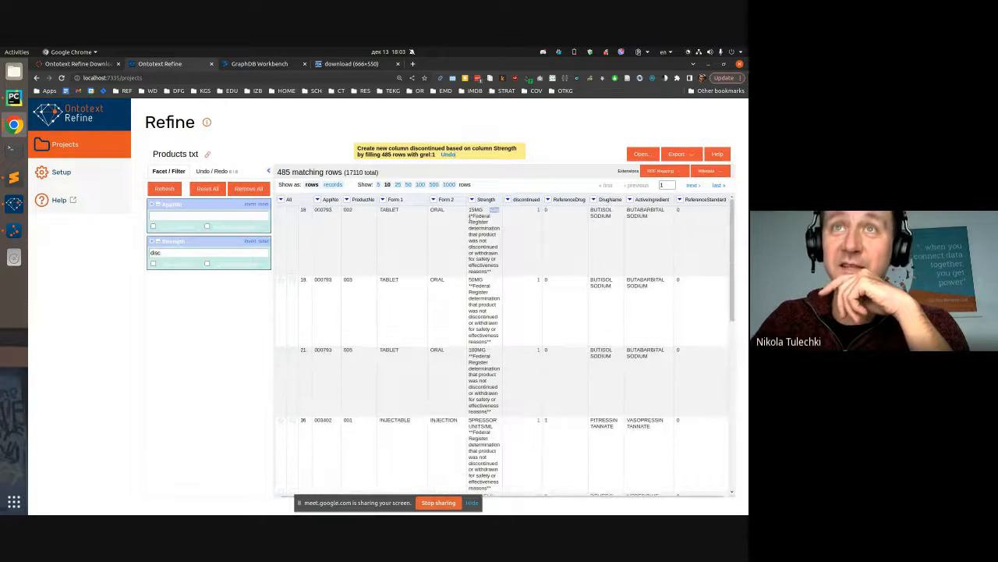
drag(490, 269, 470, 215)
key(ctrl+c)
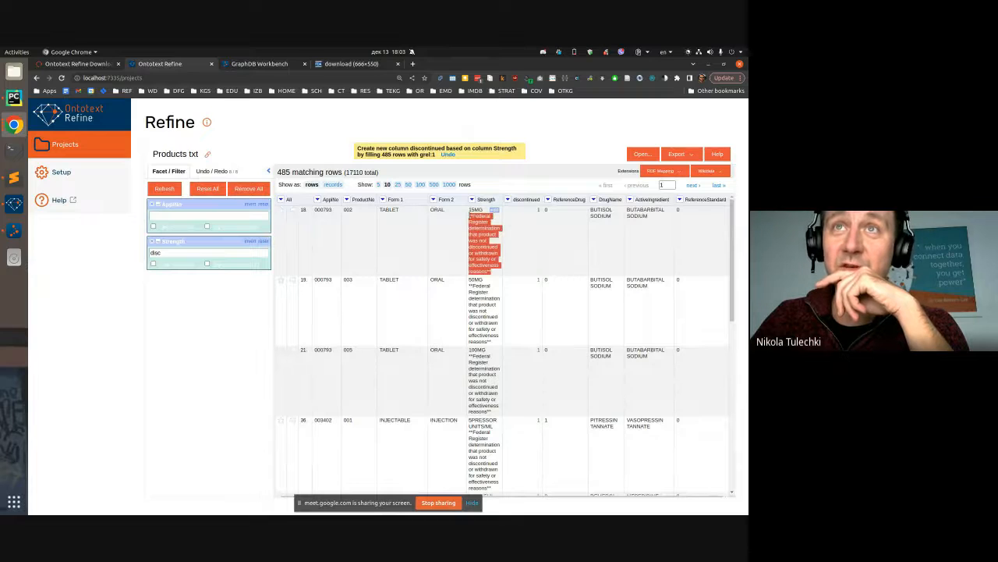
right_click(469, 215)
key(Escape)
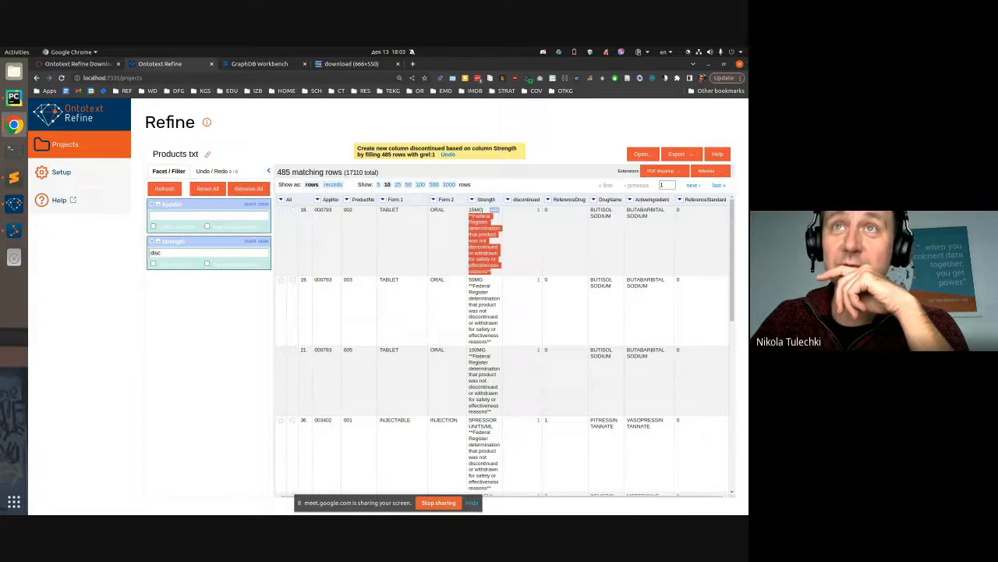
click(154, 242)
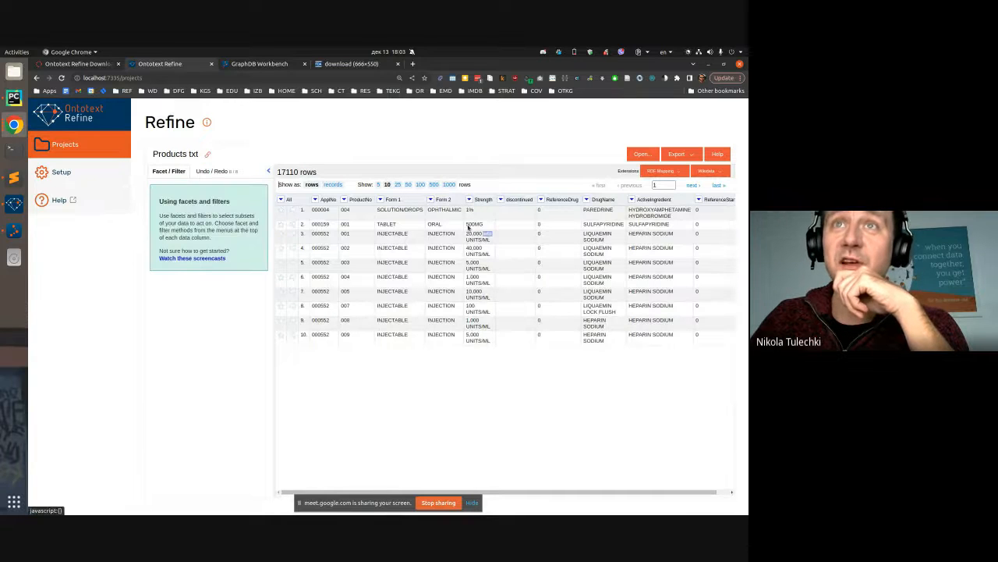
Step: Transform the Strength cells with value.replace("**Federal Register determination that product was not discontinued or withdrawn for safety or effectiveness reasons**","")
click(469, 200)
mouse_move(477, 210)
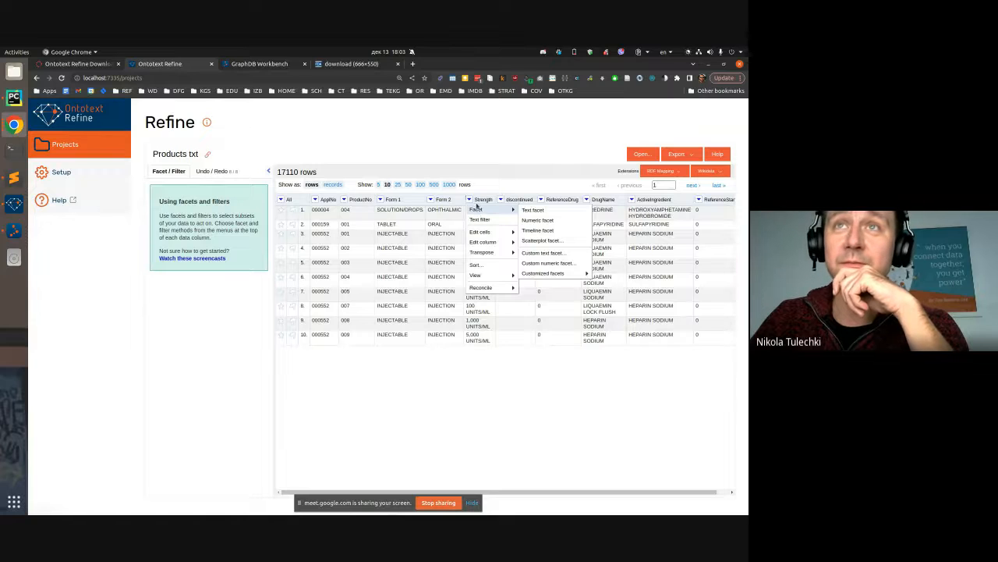
mouse_move(494, 234)
click(562, 233)
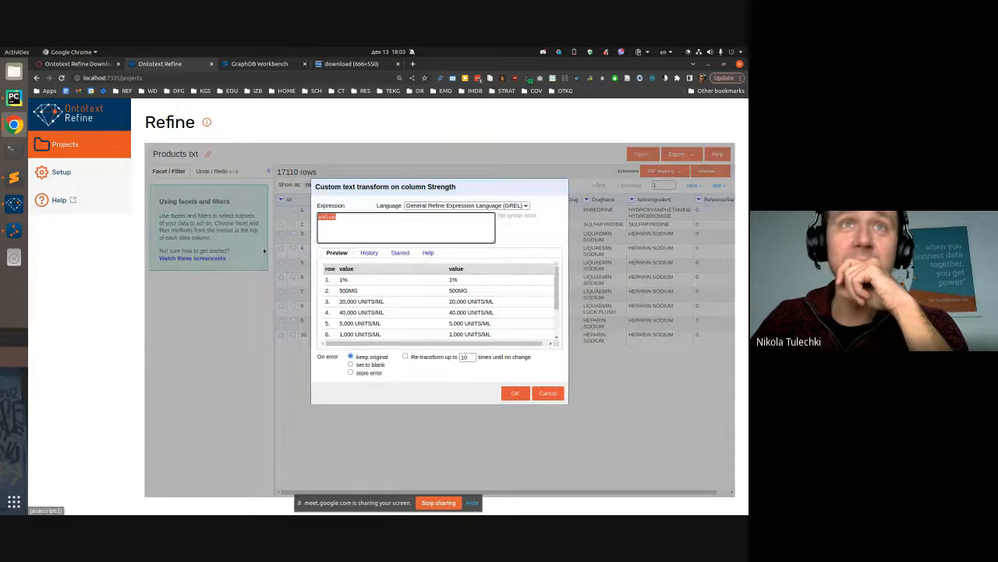
click(377, 226)
text(.re)
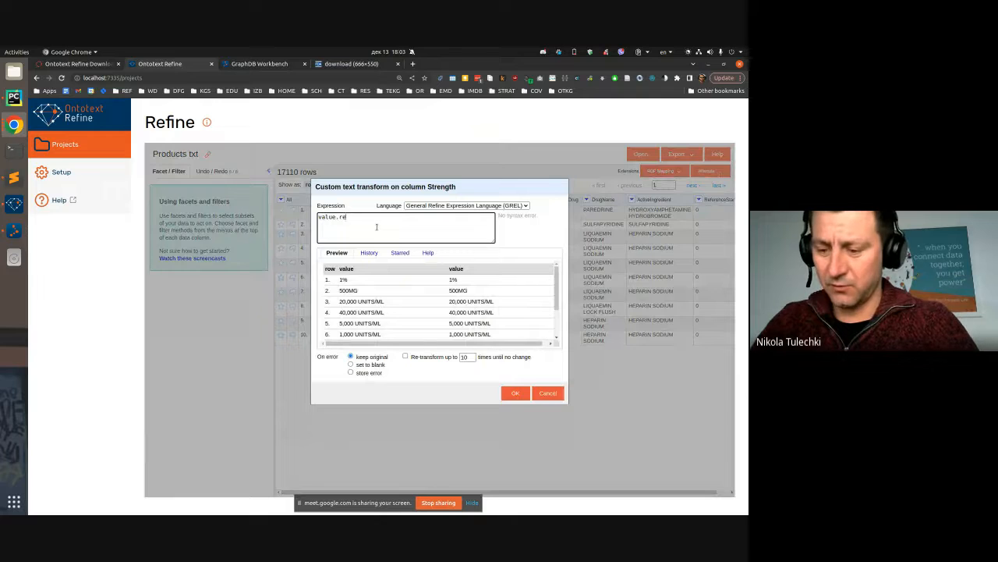
text(place()
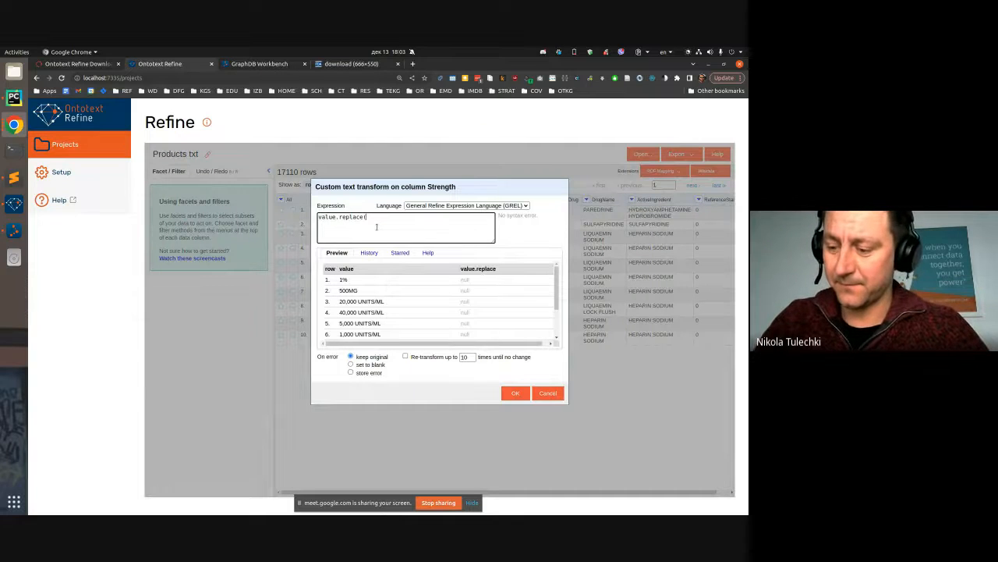
text(")
key(ctrl+v)
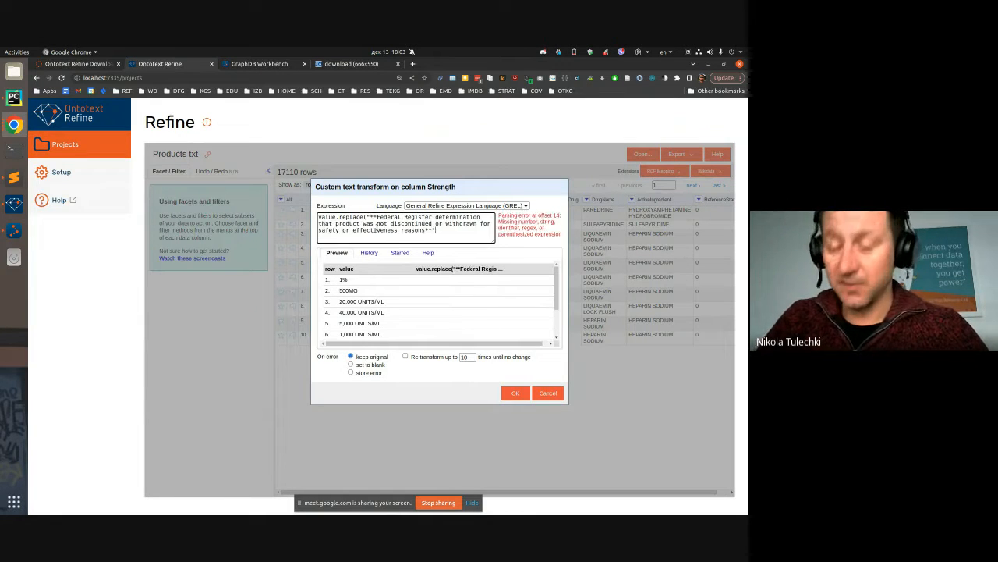
text(,""))
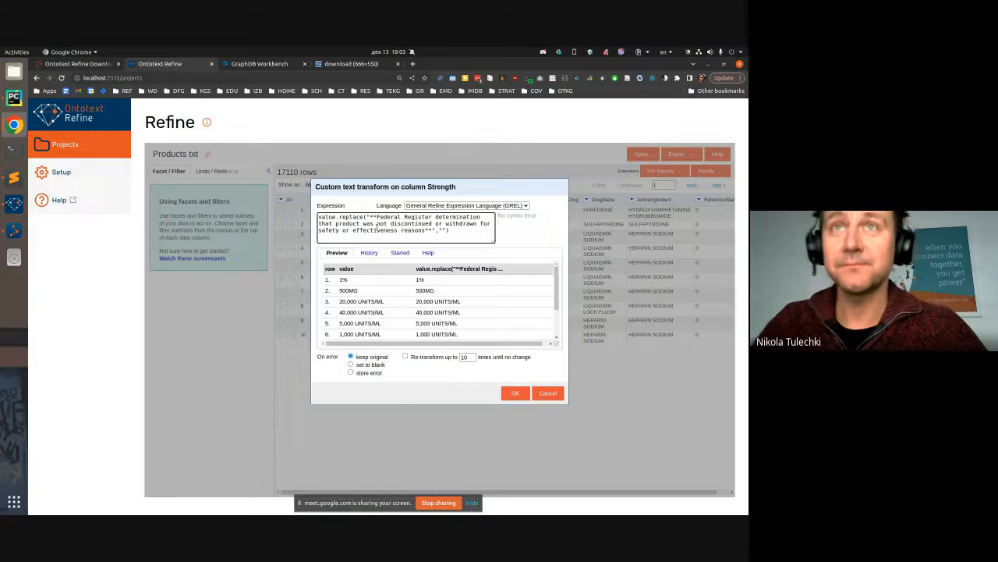
click(515, 393)
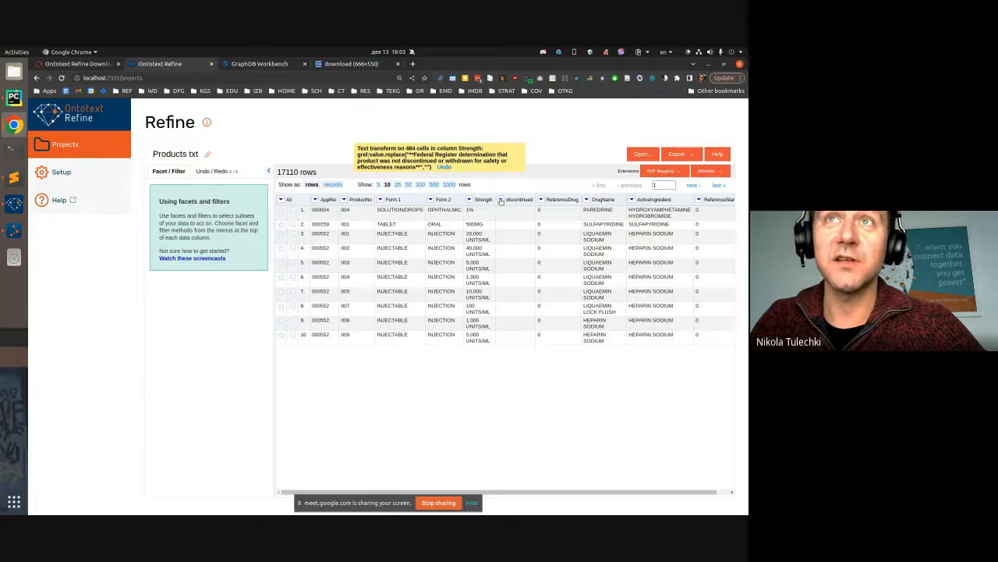
Step: Check the Strength cells of the rows valued 1 using a temporary text facet on the discontinued column
click(501, 200)
mouse_move(513, 212)
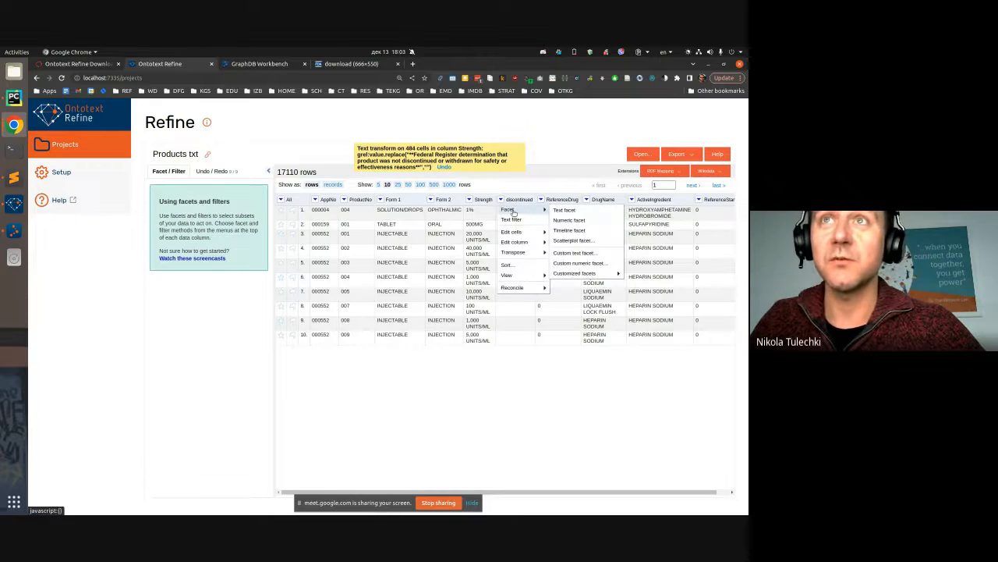
click(563, 210)
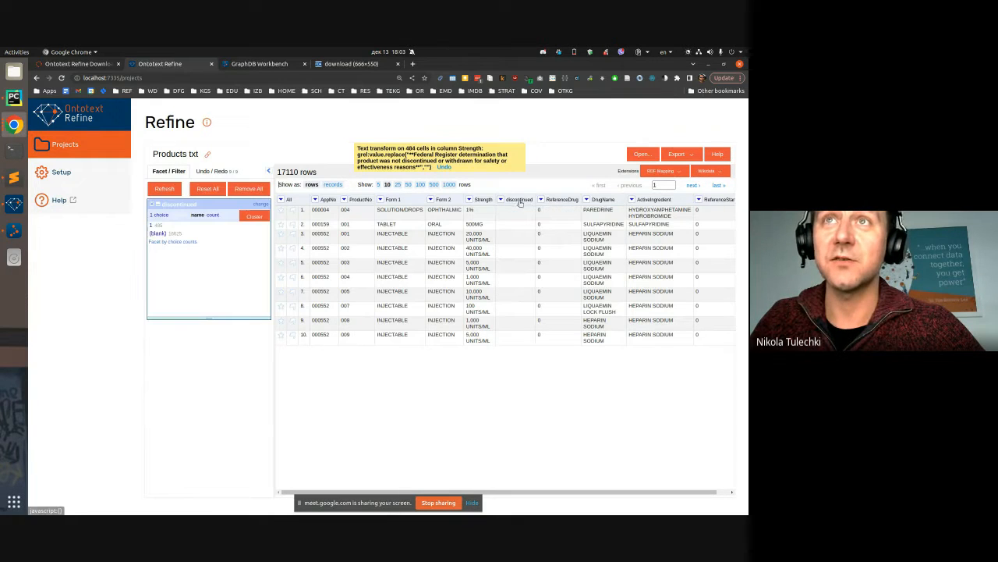
click(151, 225)
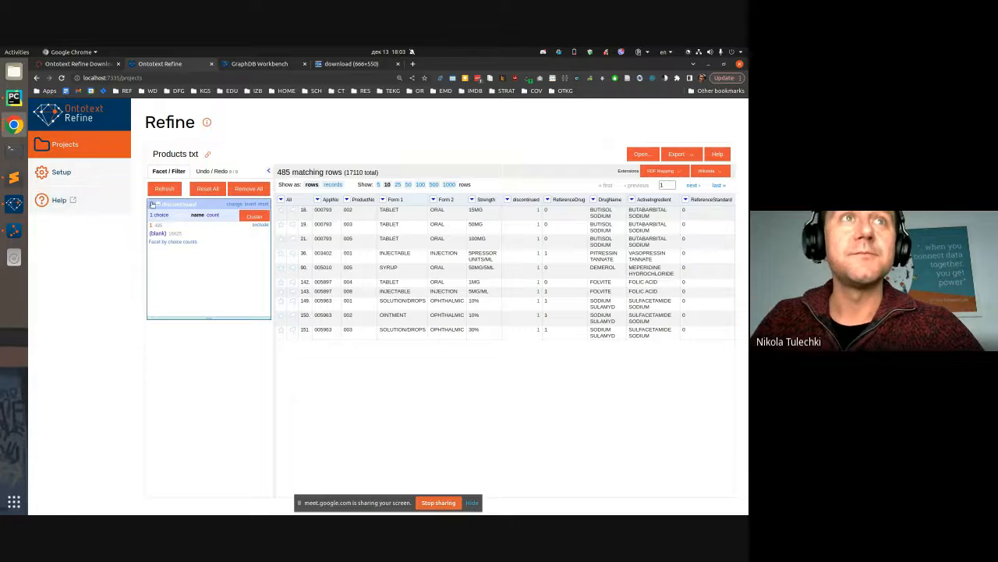
click(152, 205)
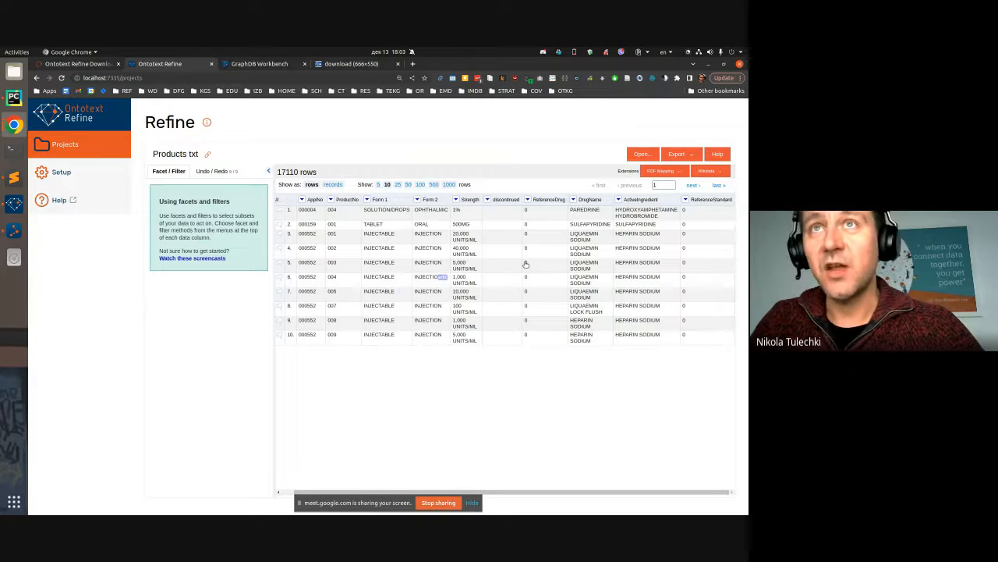
scroll(616, 214, right, 1)
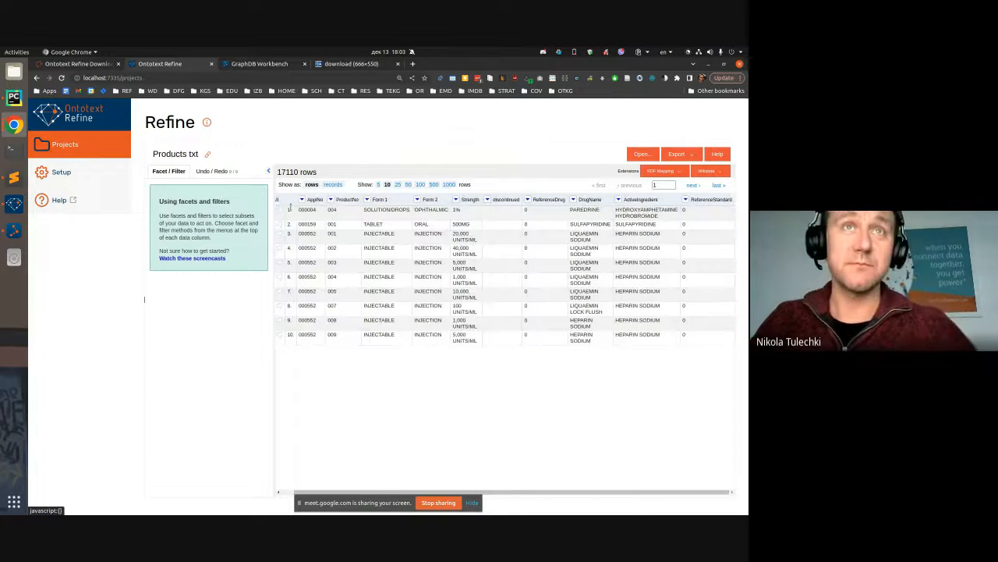
scroll(511, 341, left, 1)
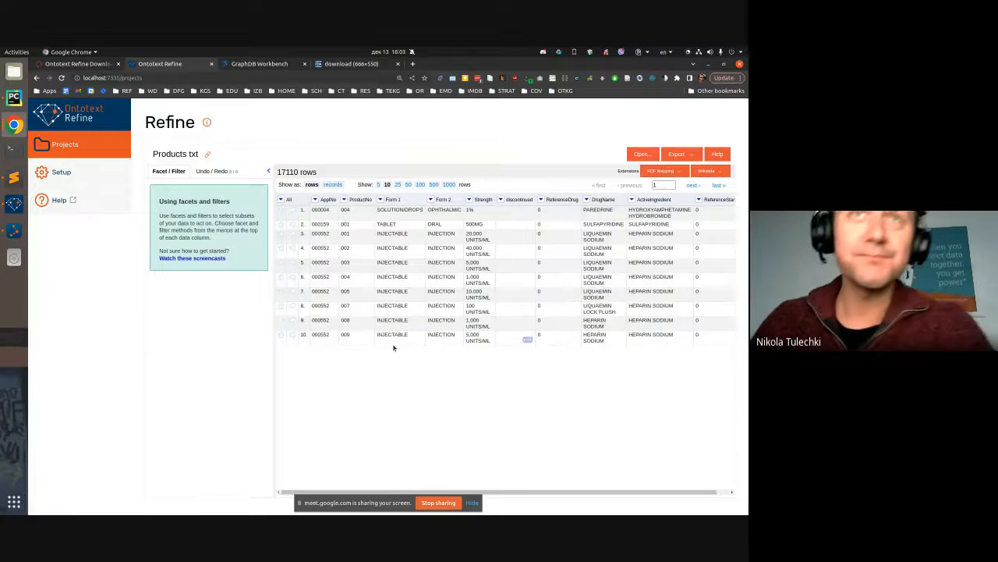
click(318, 209)
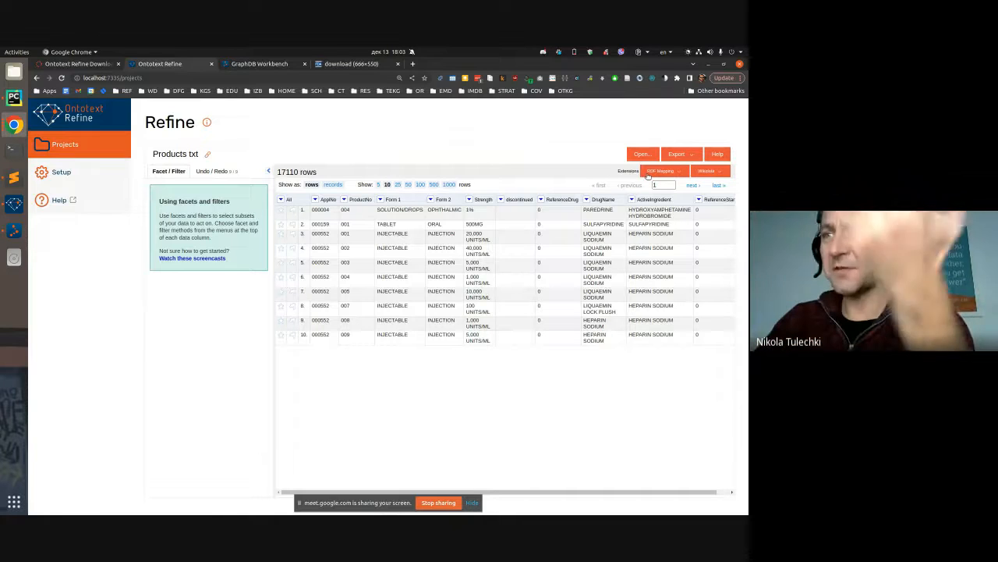
Step: Roll the project history back to Create project and step forward through the operations to the last Strength text transform
click(210, 171)
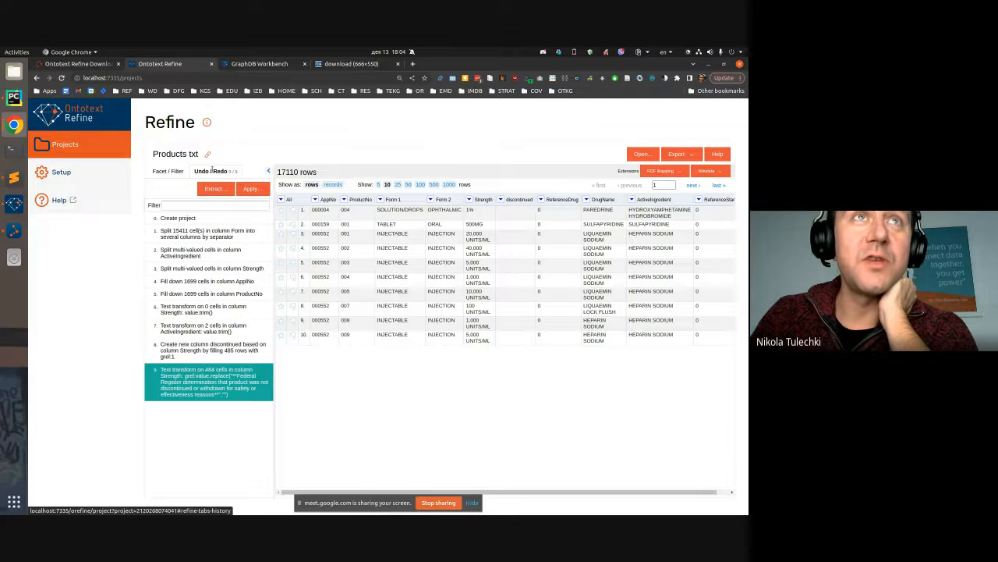
click(179, 218)
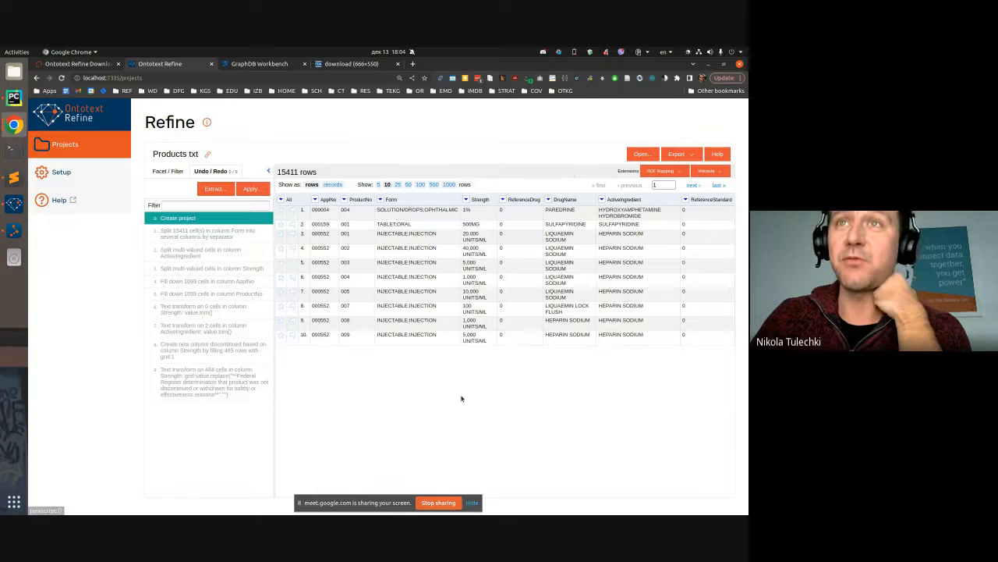
click(199, 237)
click(195, 254)
click(193, 269)
click(191, 281)
click(187, 295)
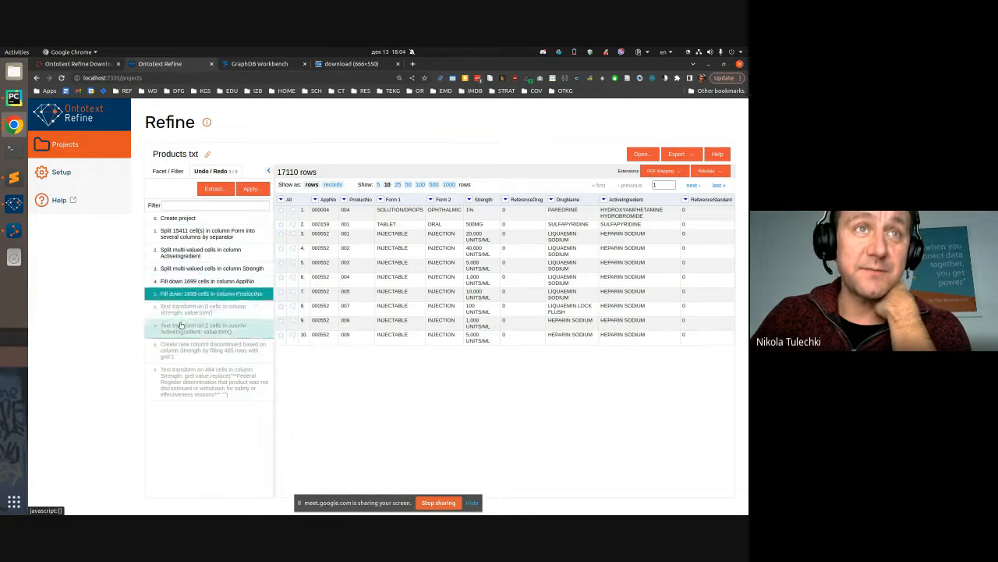
click(184, 381)
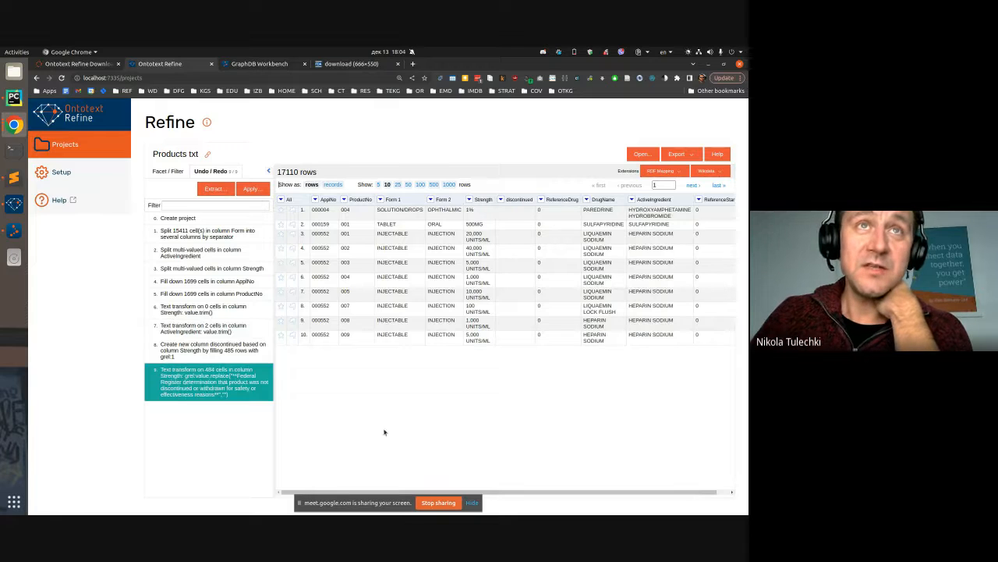
Step: Extract the operation history and examine the JSON of the column and cell splits, then close the extraction
click(214, 189)
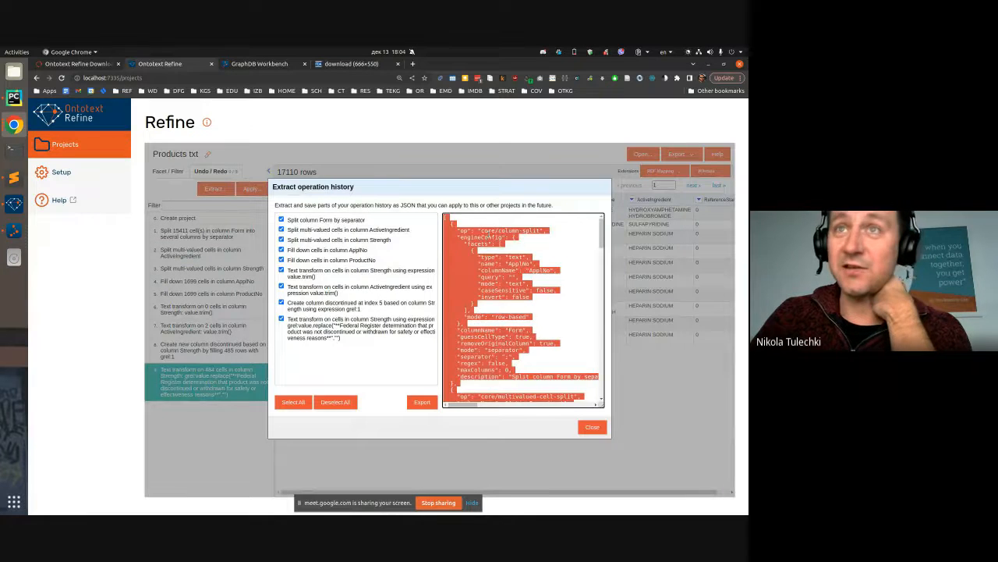
click(489, 235)
scroll(537, 328, down, 2)
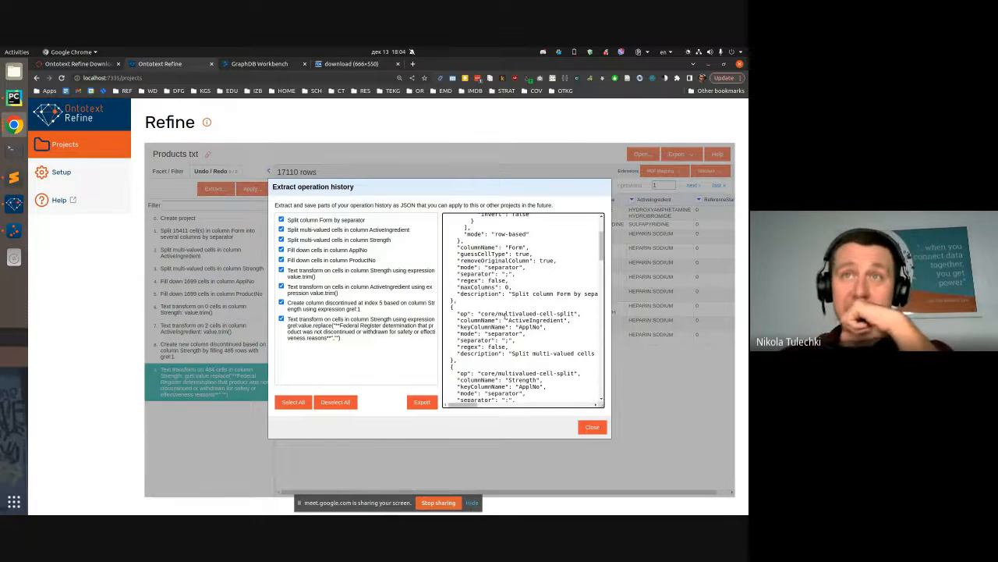
scroll(506, 317, down, 1)
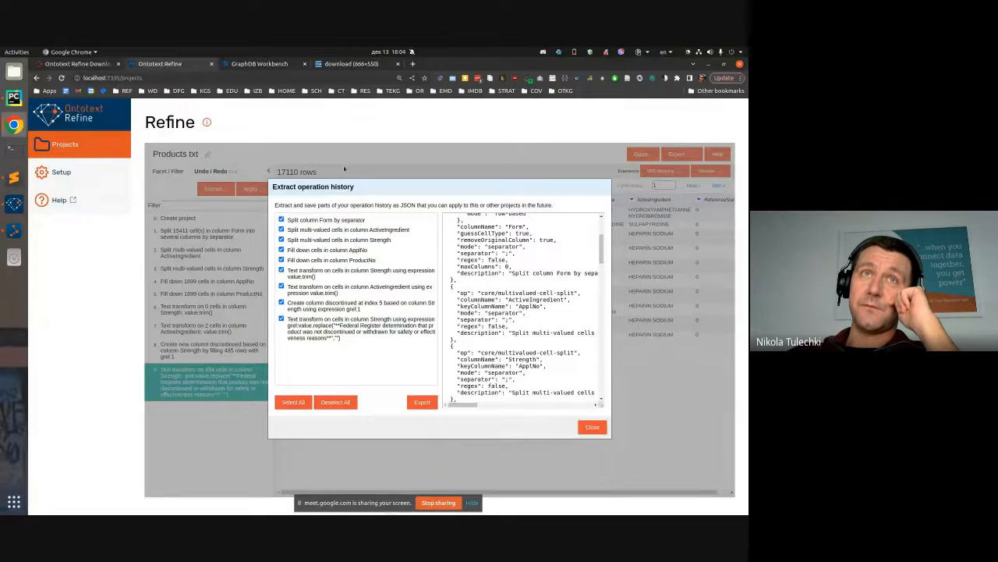
click(592, 428)
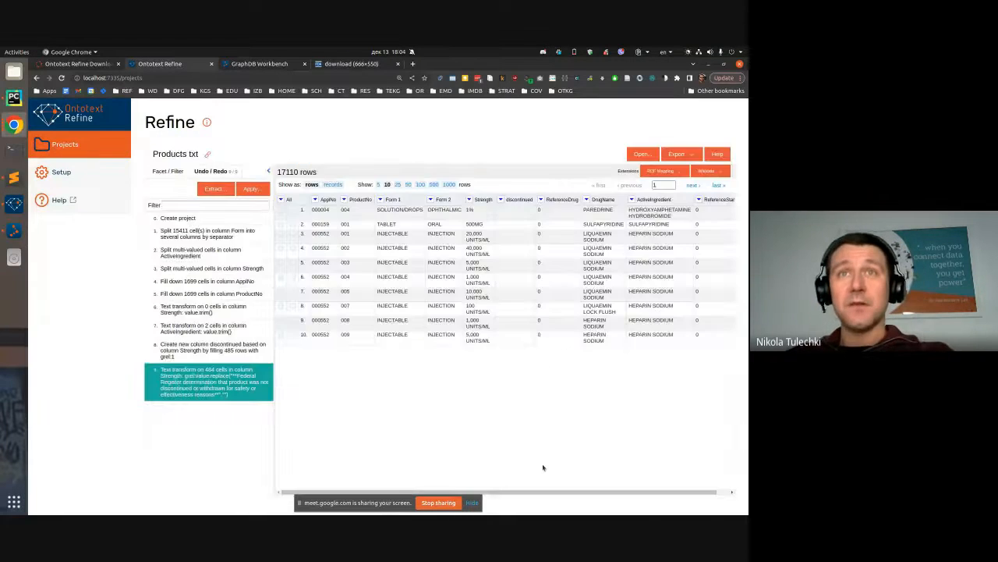
scroll(343, 248, right, 1)
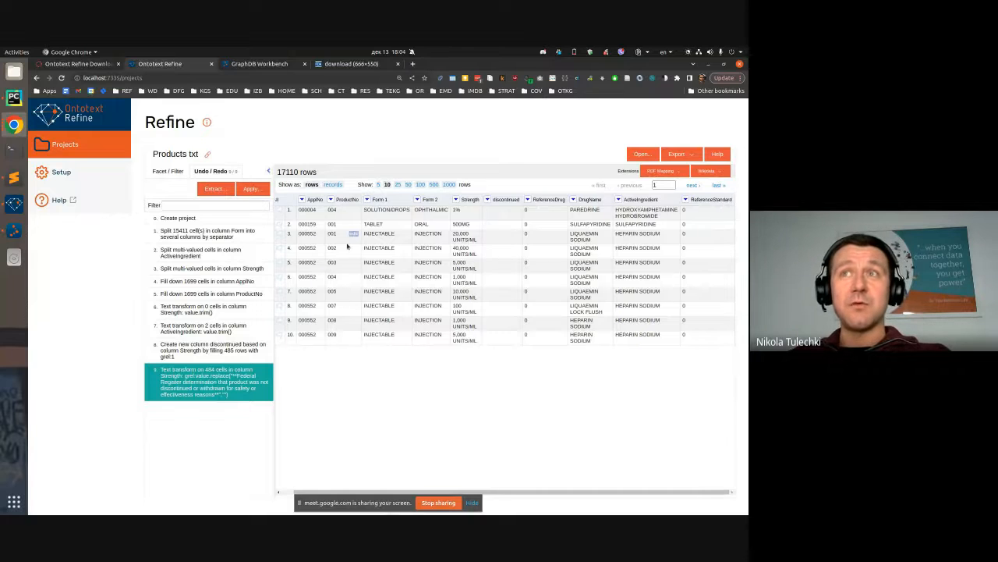
scroll(515, 260, left, 1)
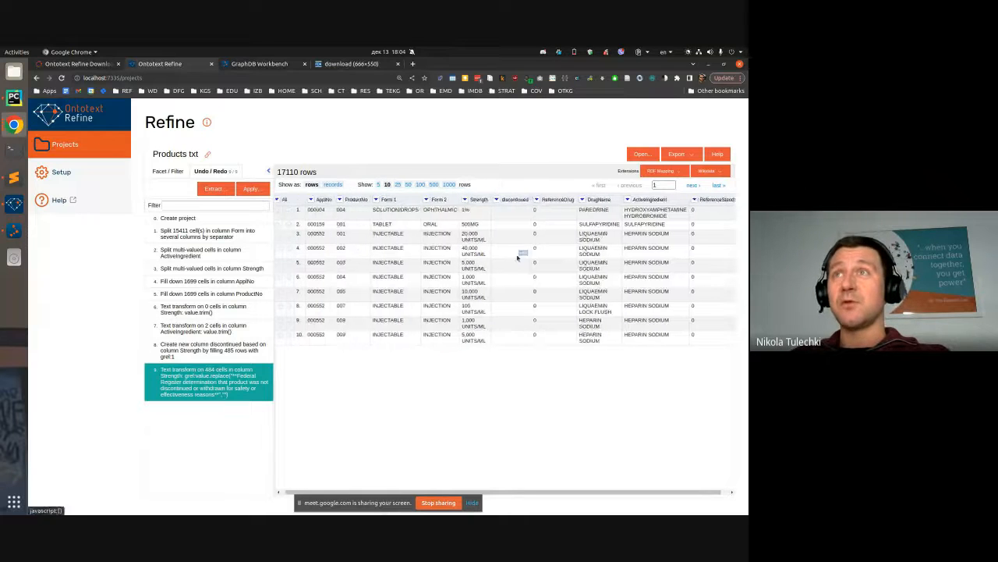
Step: Open the project's RDF mapping editor and go over the empty subject, predicate and object fields of the first triple
click(655, 173)
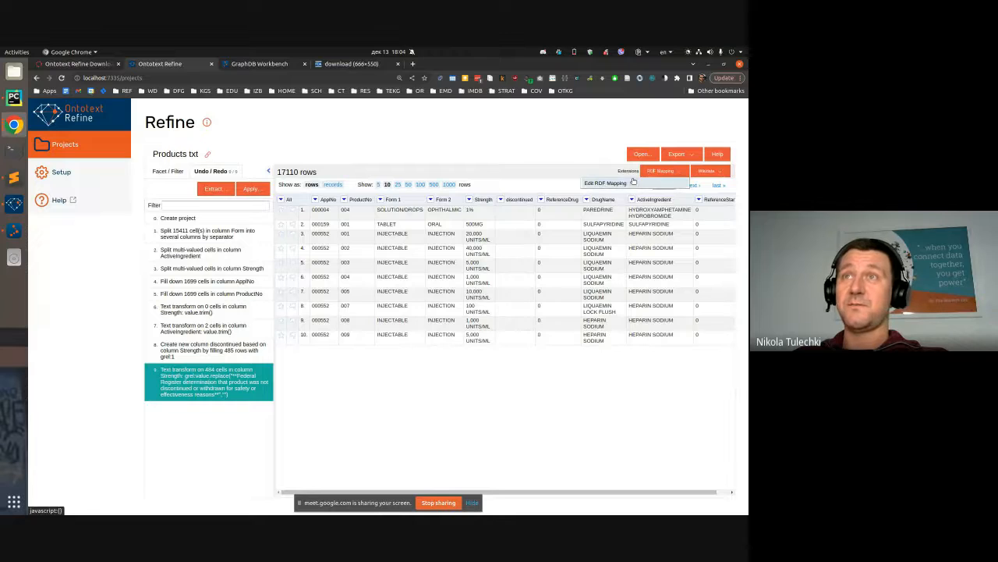
click(608, 182)
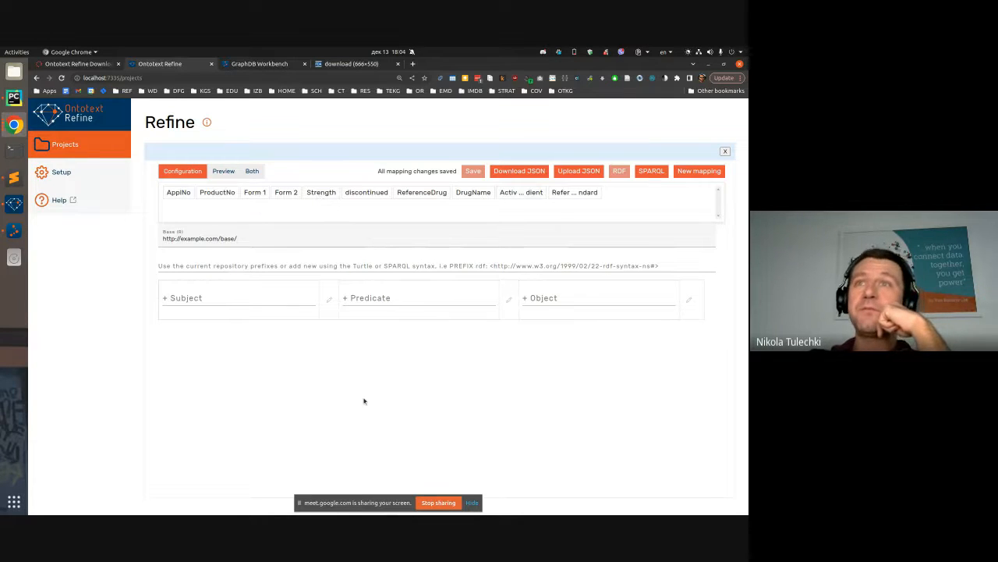
click(293, 307)
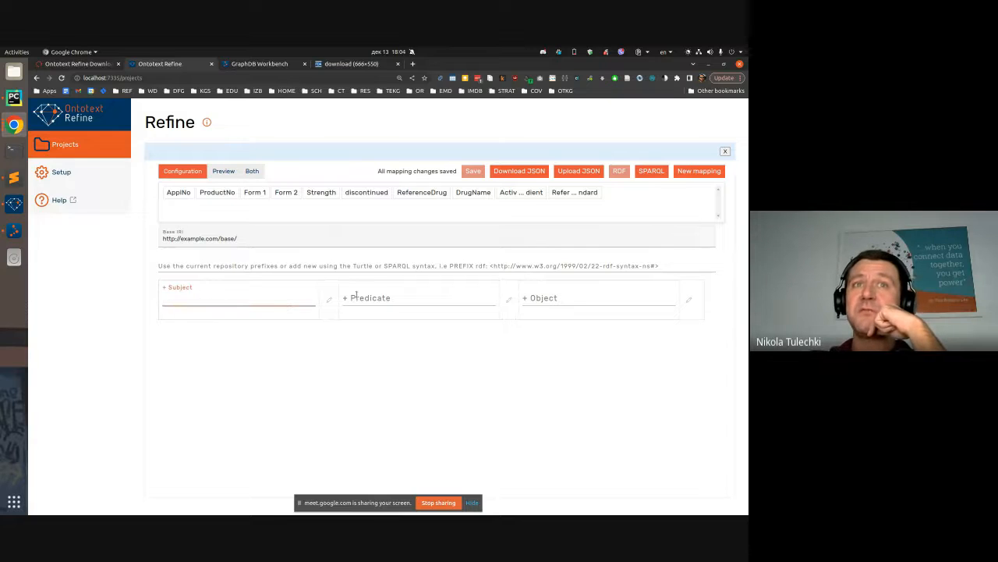
click(357, 296)
click(540, 300)
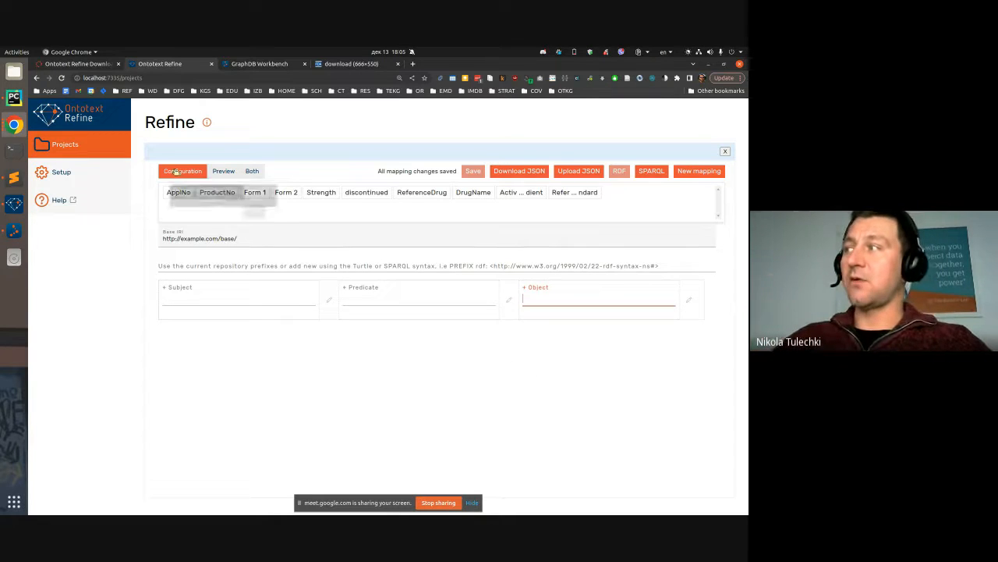
click(247, 305)
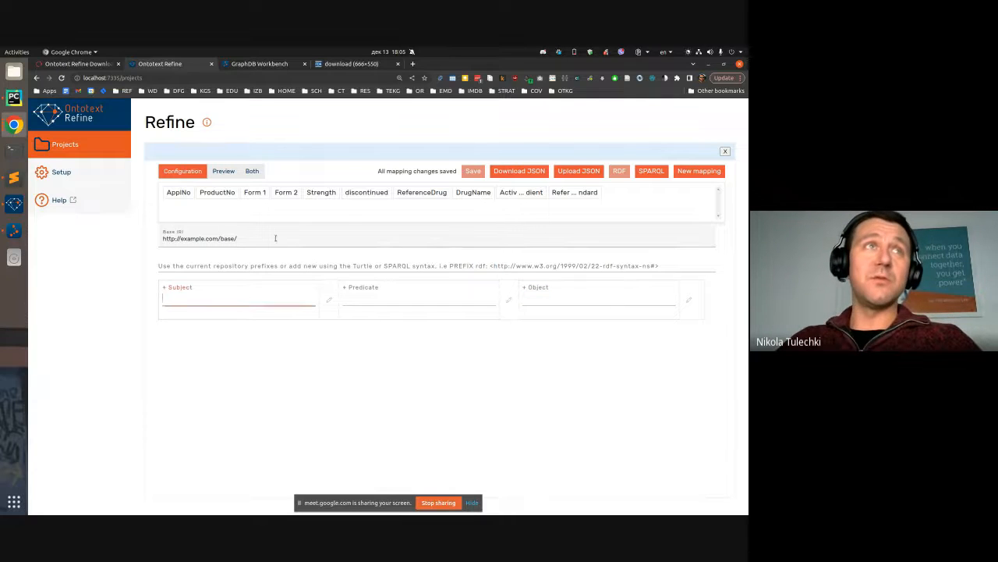
click(13, 177)
double_click(452, 137)
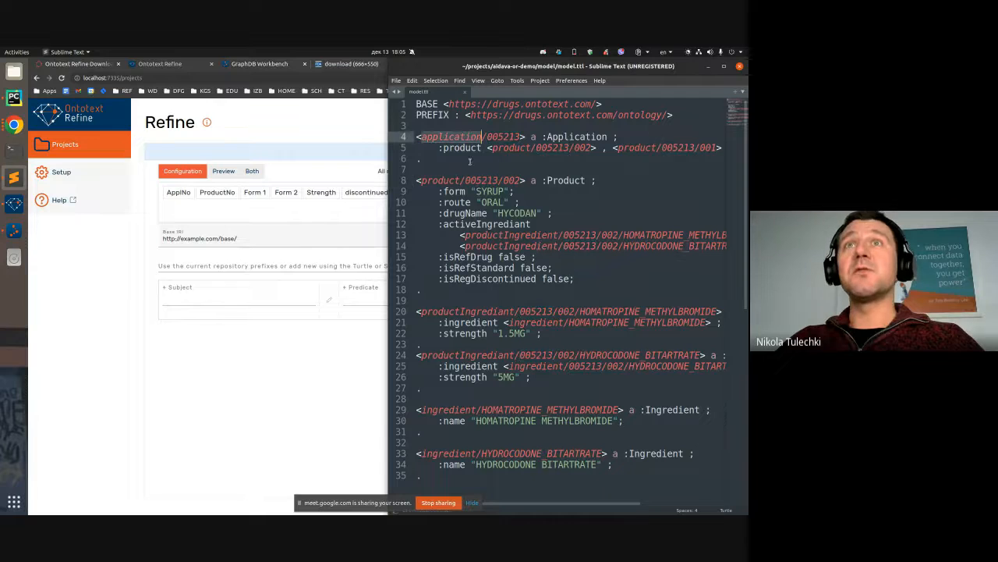
click(231, 305)
click(329, 299)
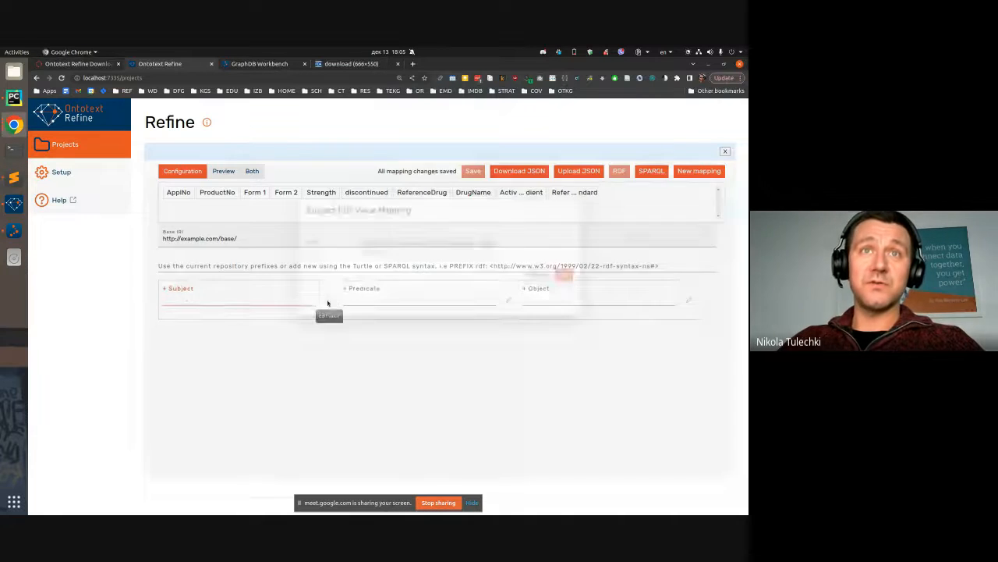
key(Escape)
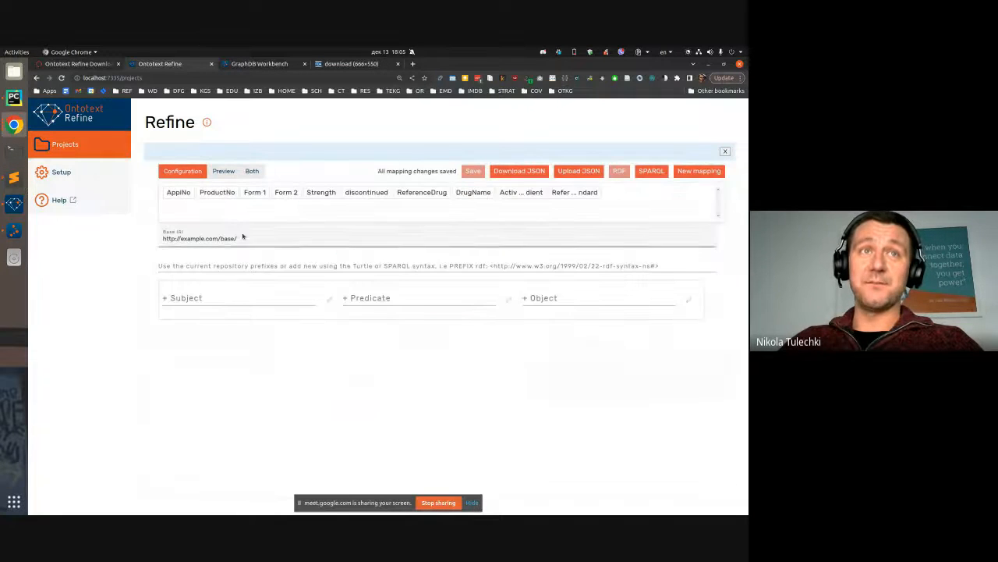
key(alt+Tab)
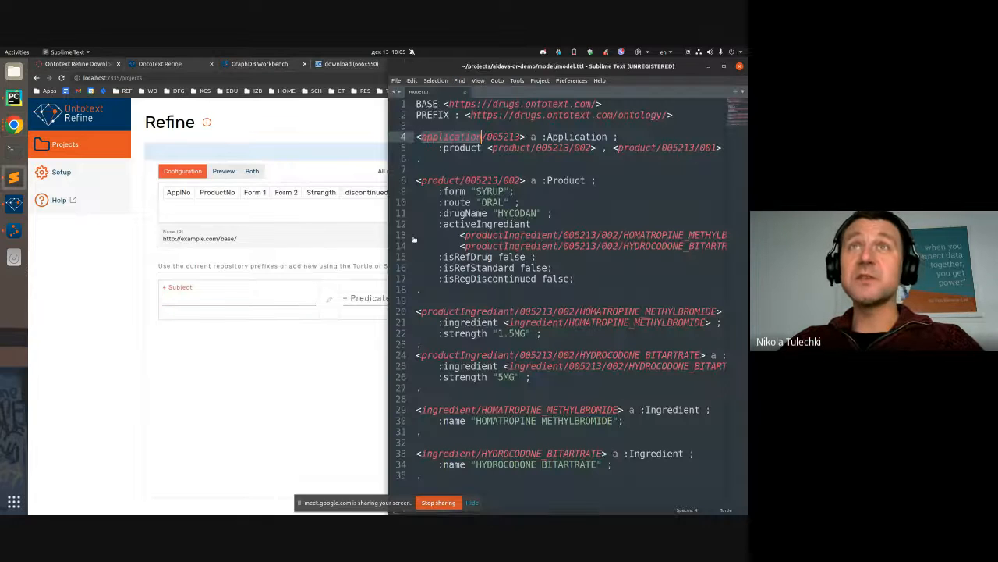
drag(679, 115, 396, 117)
key(ctrl+c)
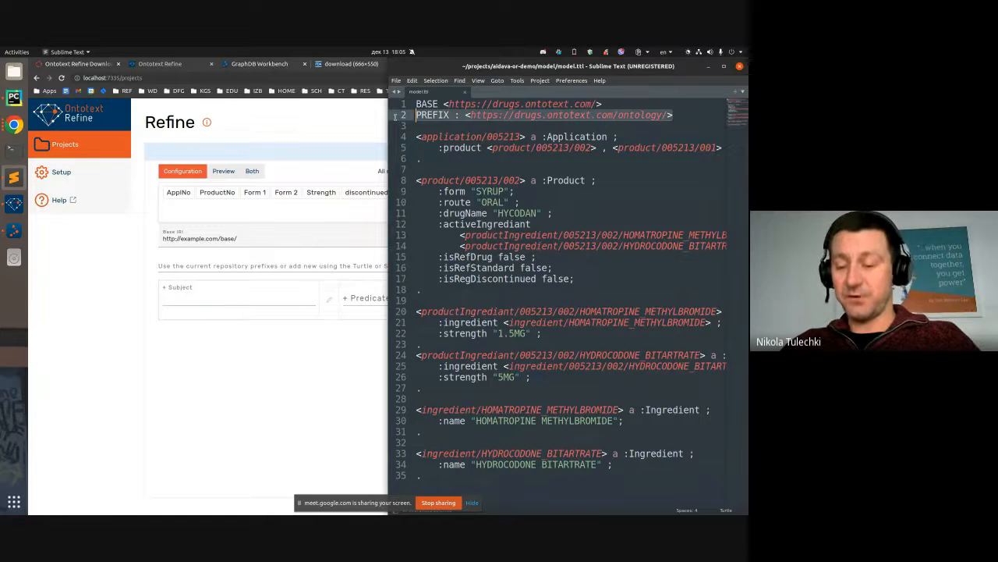
click(307, 263)
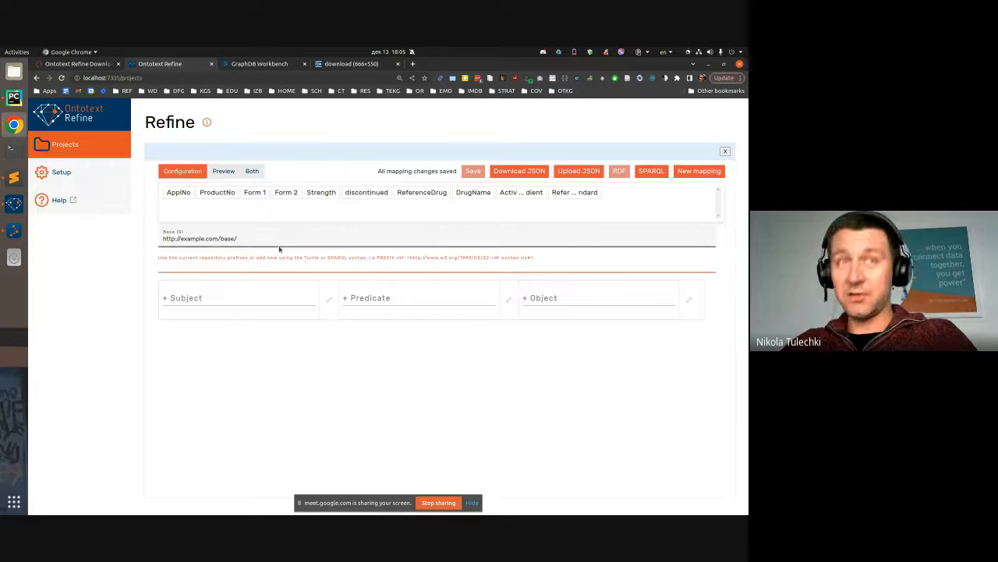
key(ctrl+v)
key(alt+Tab)
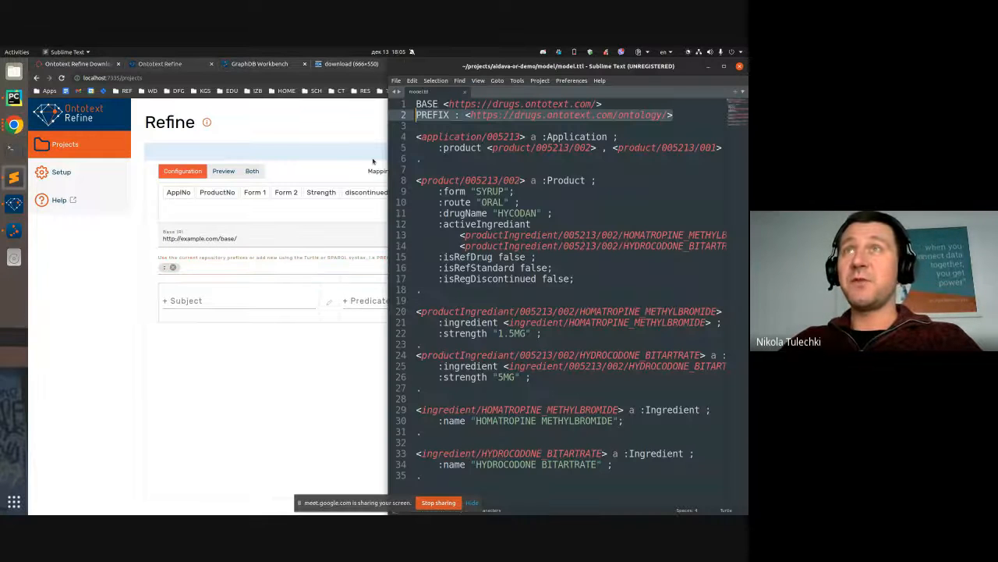
drag(597, 103, 447, 104)
key(ctrl+c)
triple_click(173, 240)
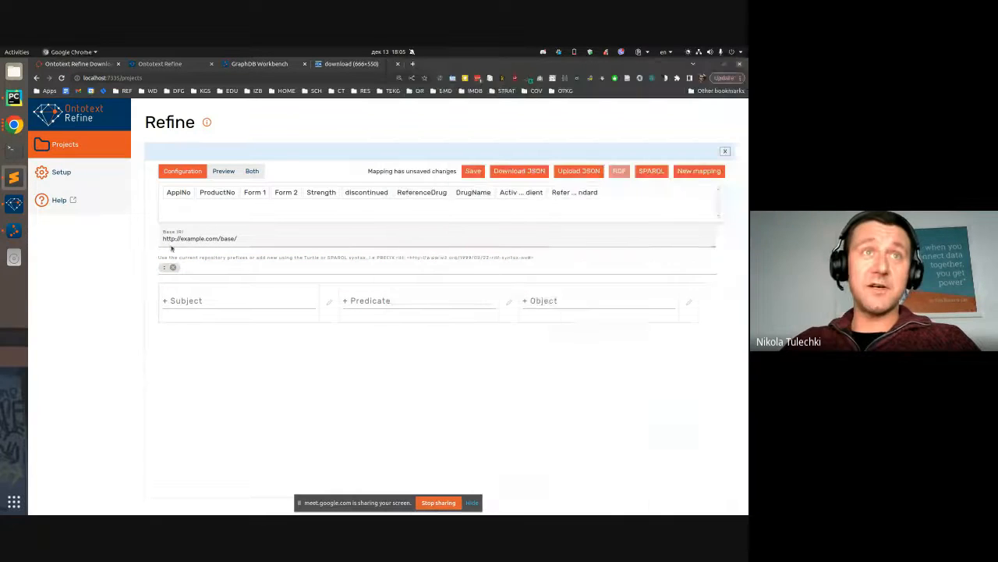
key(ctrl+v)
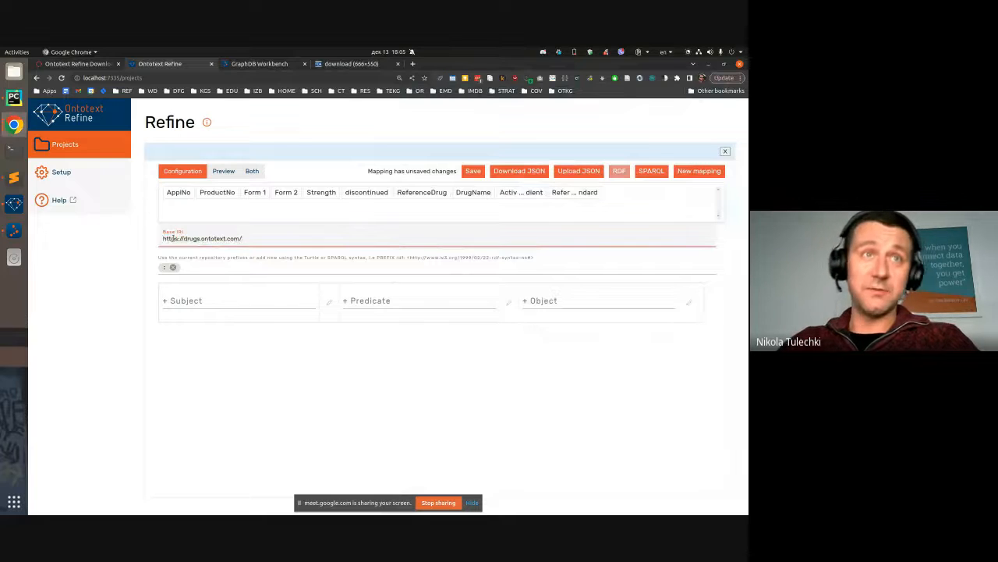
Step: Following the application IRI in model.ttl, map the first triple's subject with the GREL expression "application/" + cells['ApplNo'].value
click(208, 301)
click(357, 301)
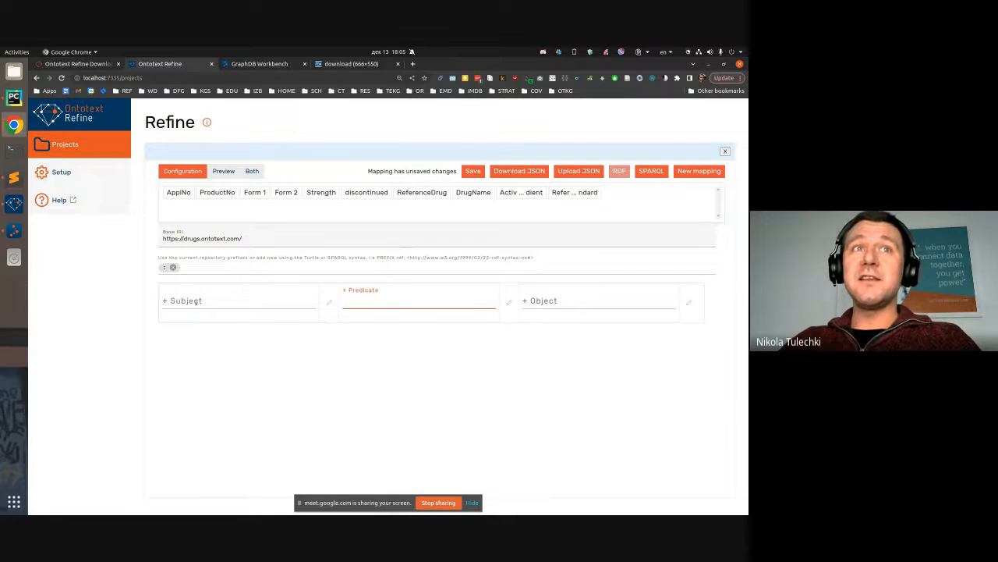
key(alt+Tab)
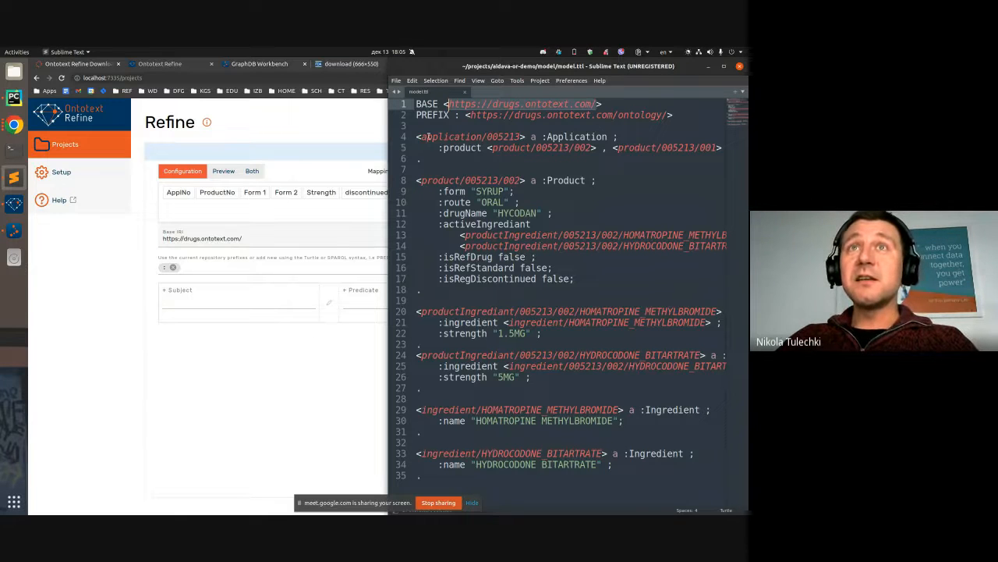
drag(422, 137, 514, 138)
key(alt+Tab)
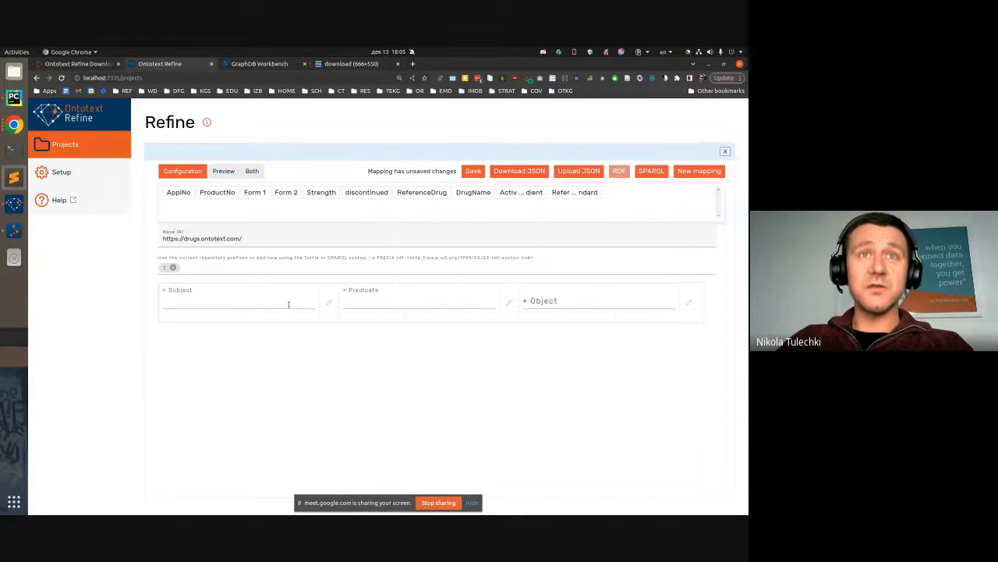
click(329, 303)
click(498, 240)
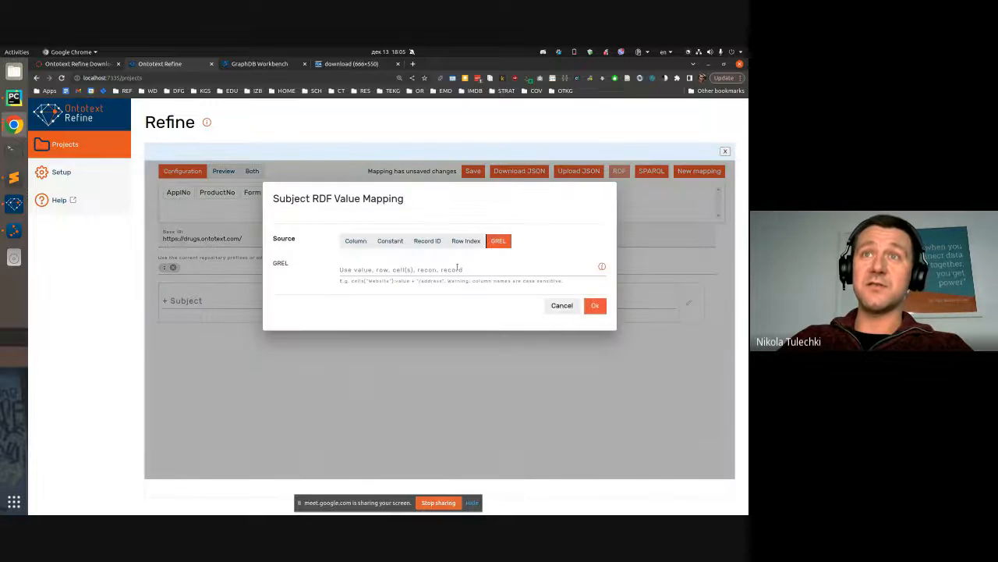
click(394, 269)
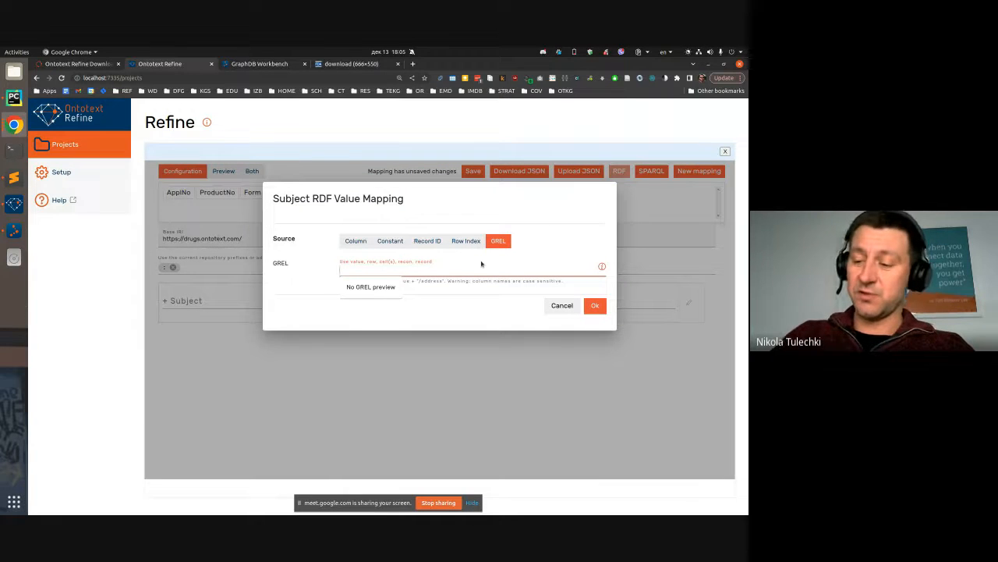
text("applica)
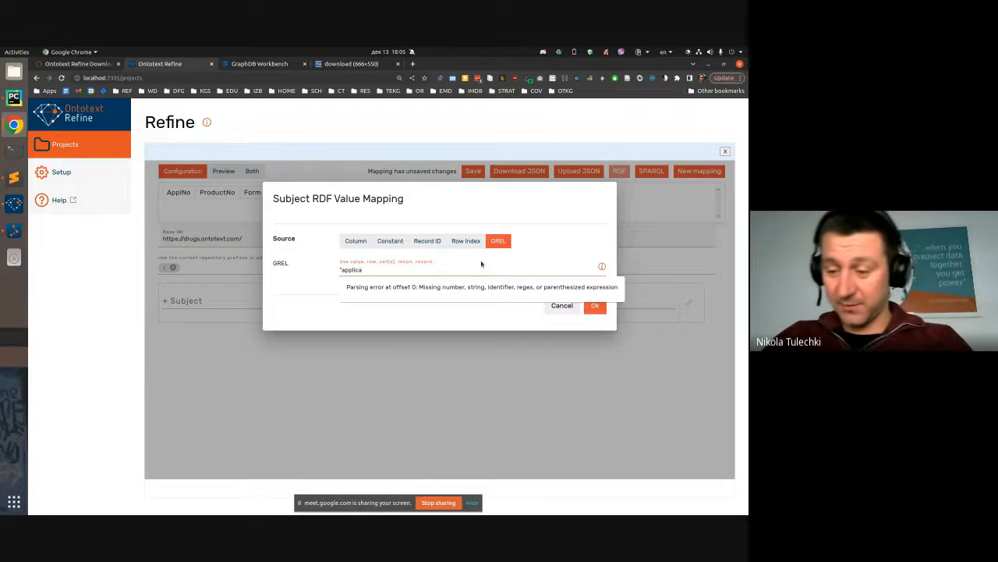
text(")
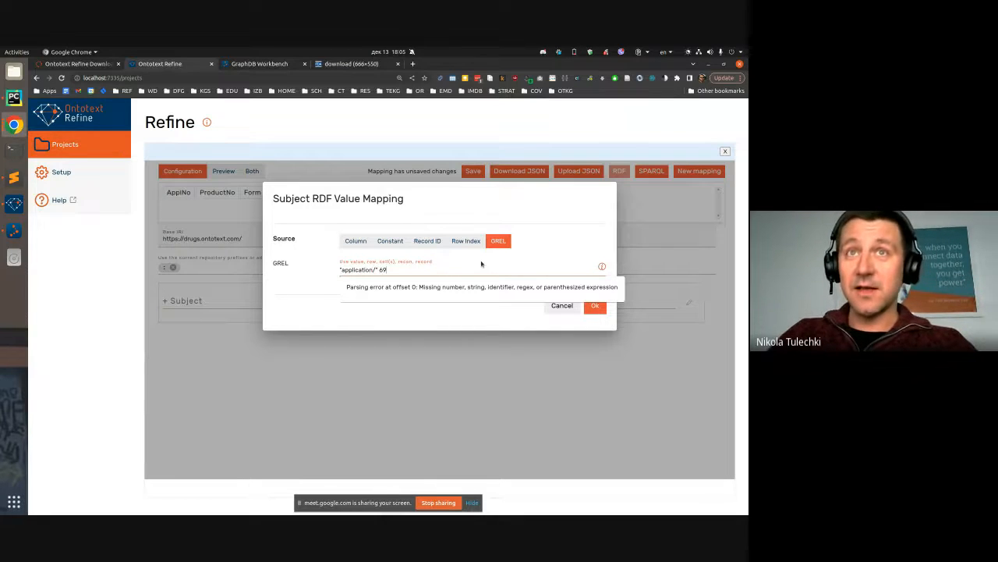
text( + ce)
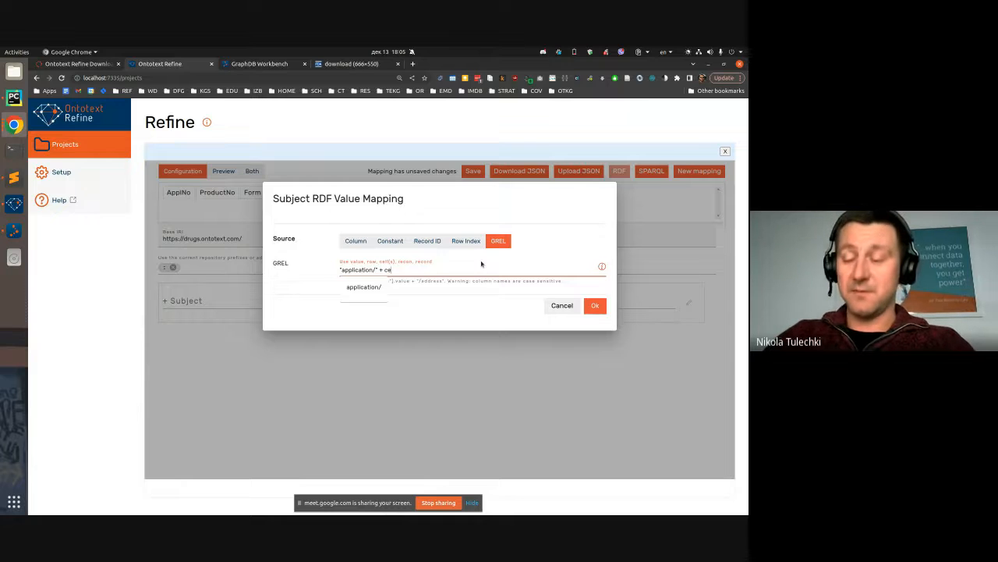
text(lls[)
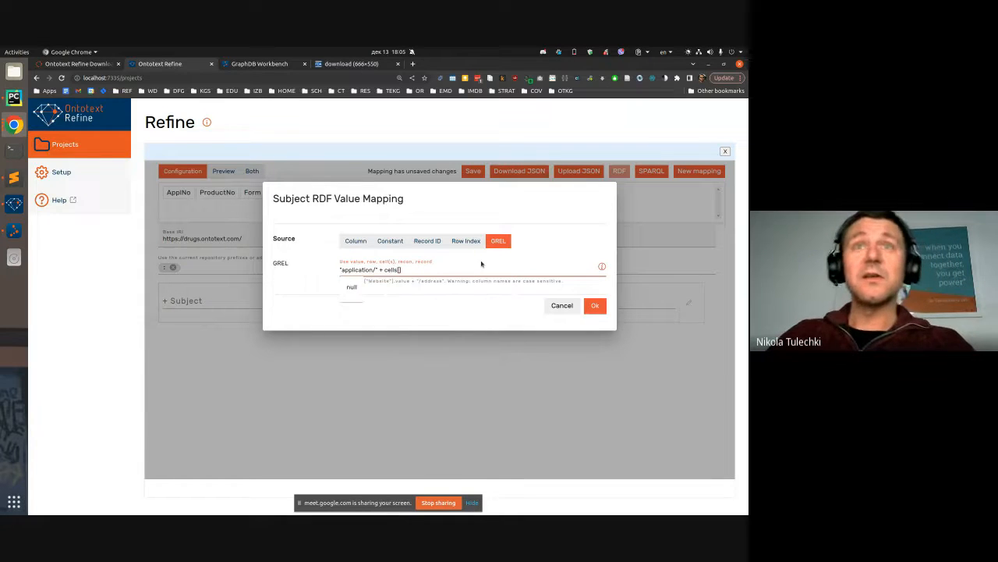
text('A)
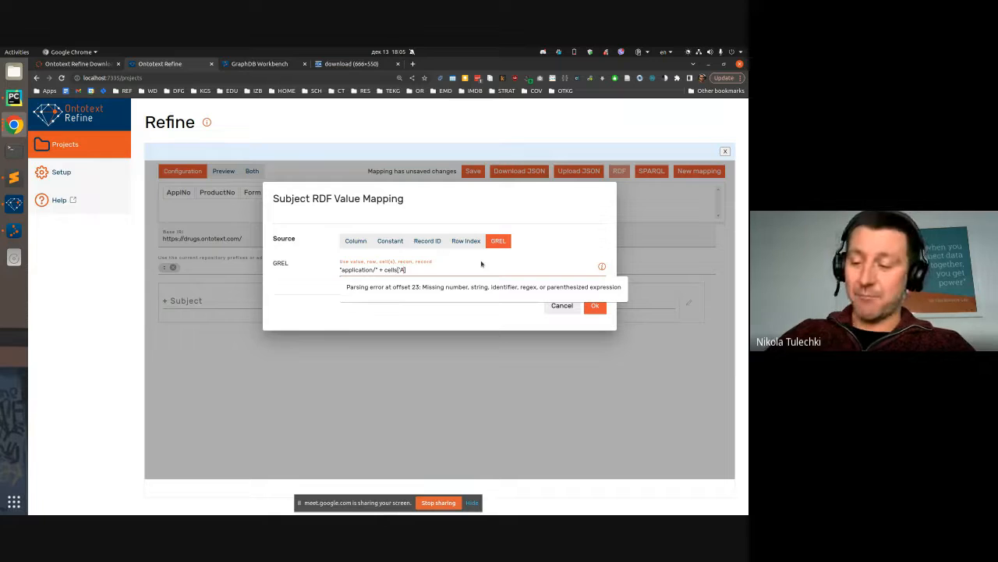
text(ppl)
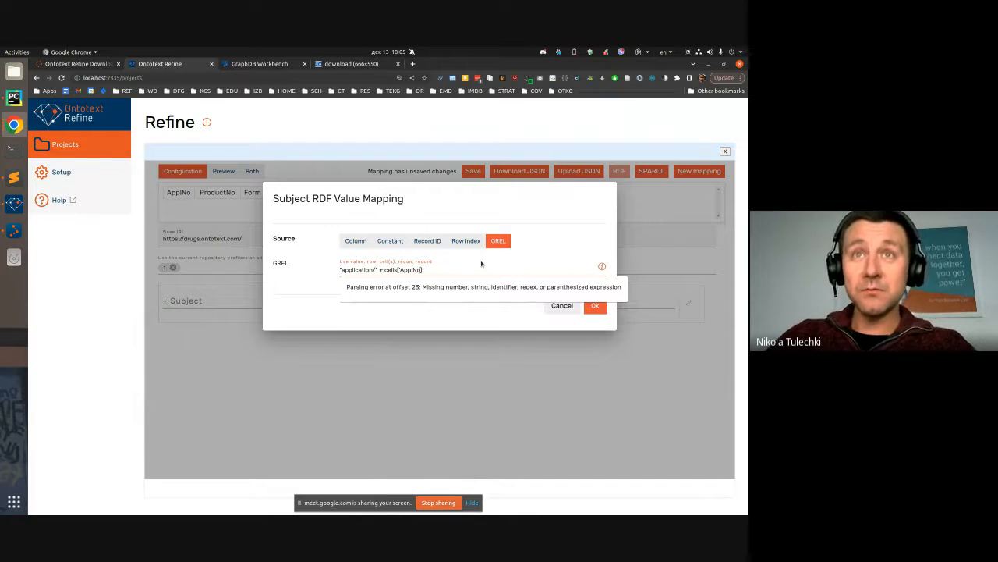
text(o'])
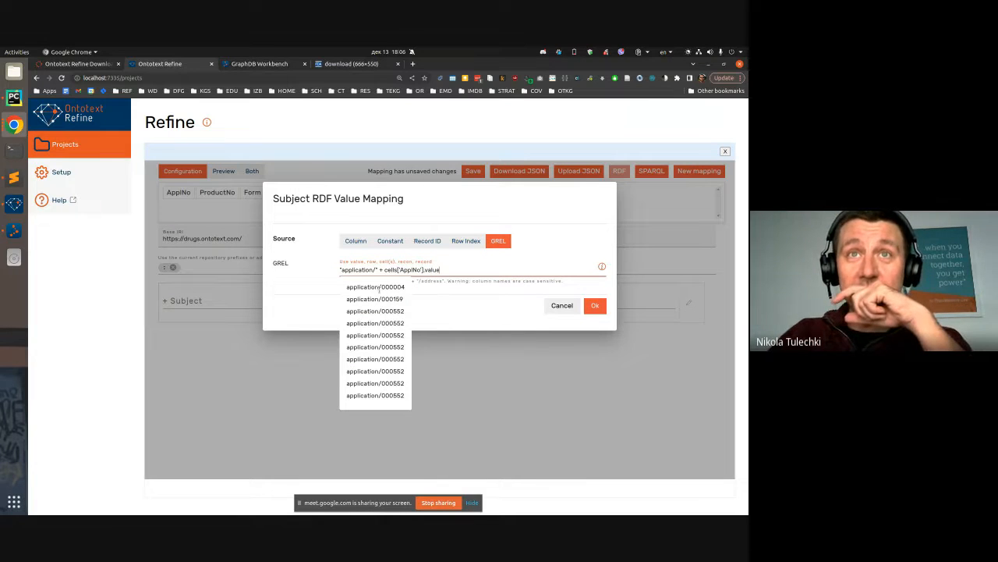
click(597, 306)
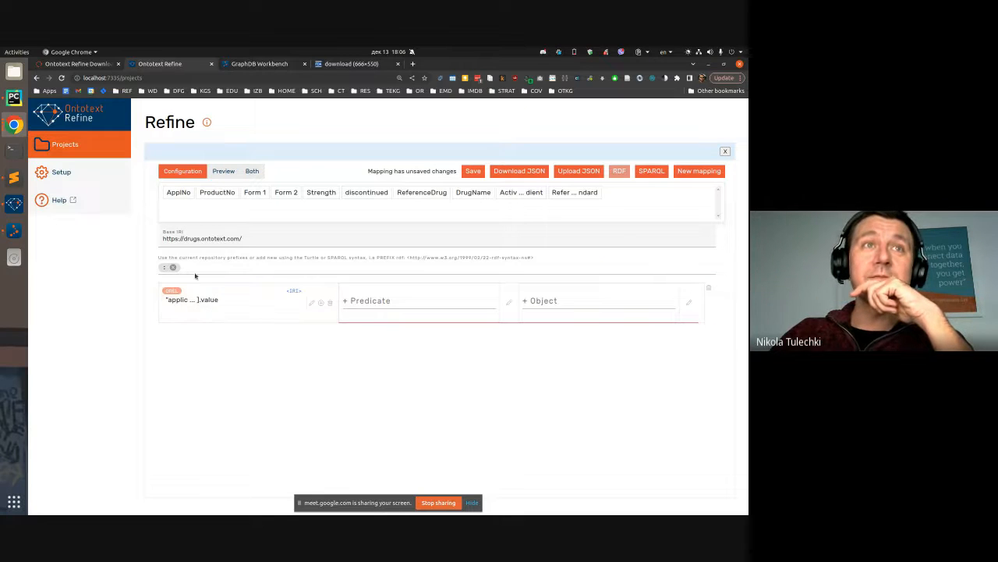
Step: Complete the application triple with predicate a and object :Application, preview the generated values, and return to the configuration view
click(402, 297)
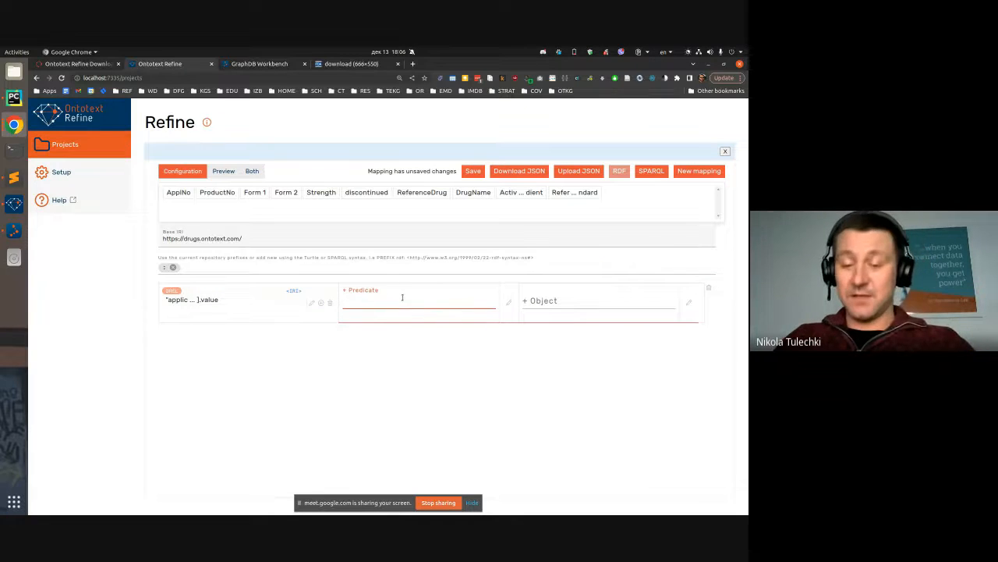
text(a)
key(Tab)
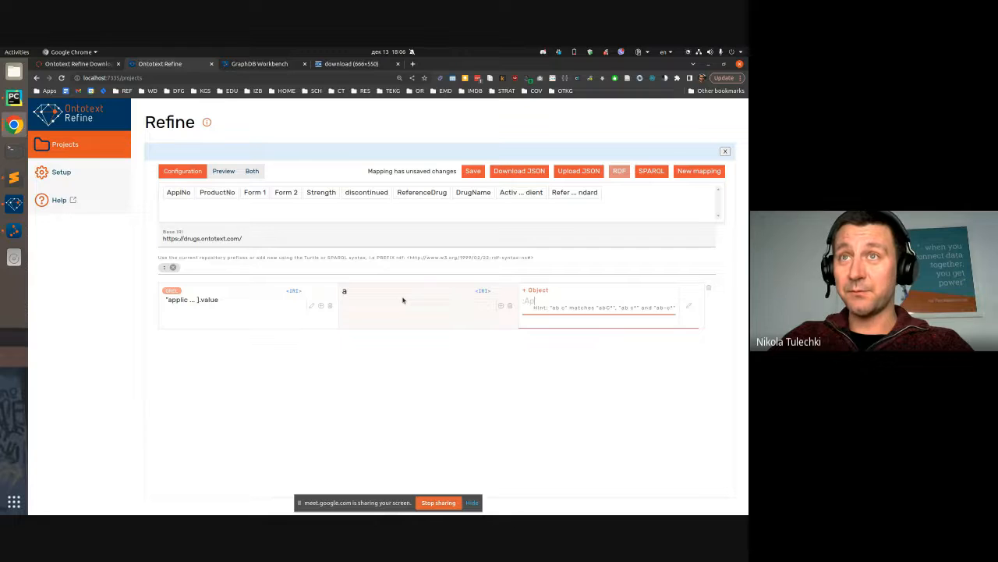
text(:Application)
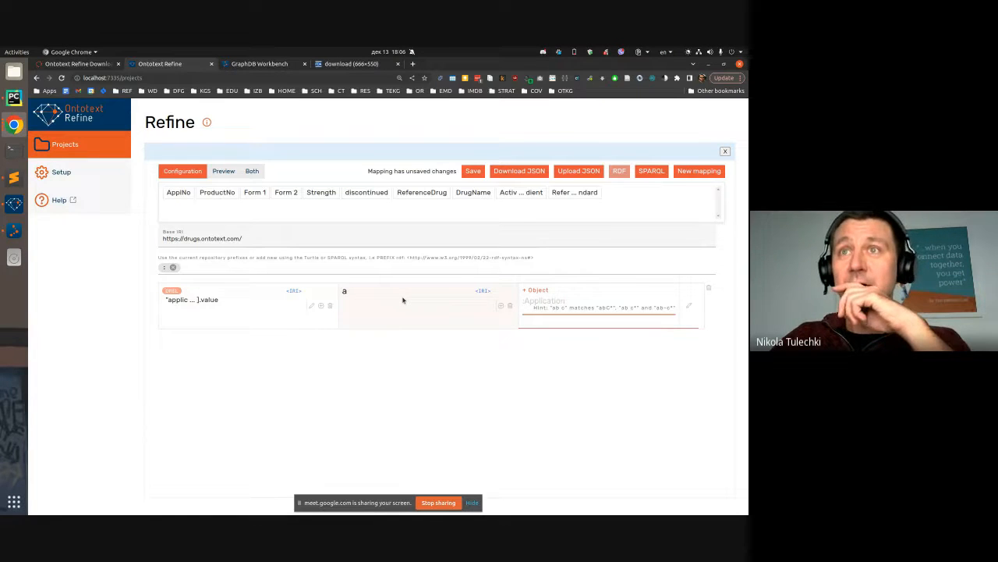
key(Return)
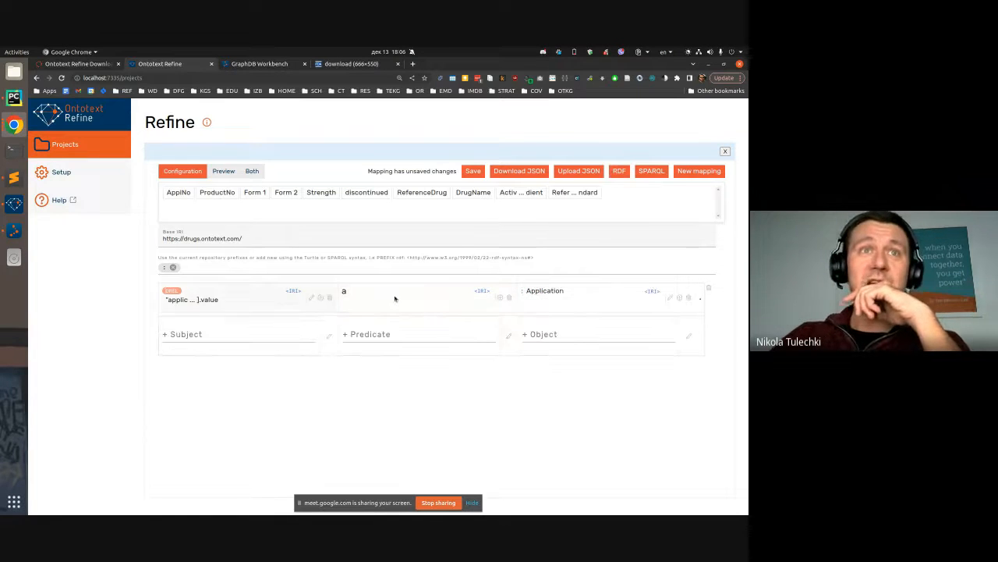
click(223, 171)
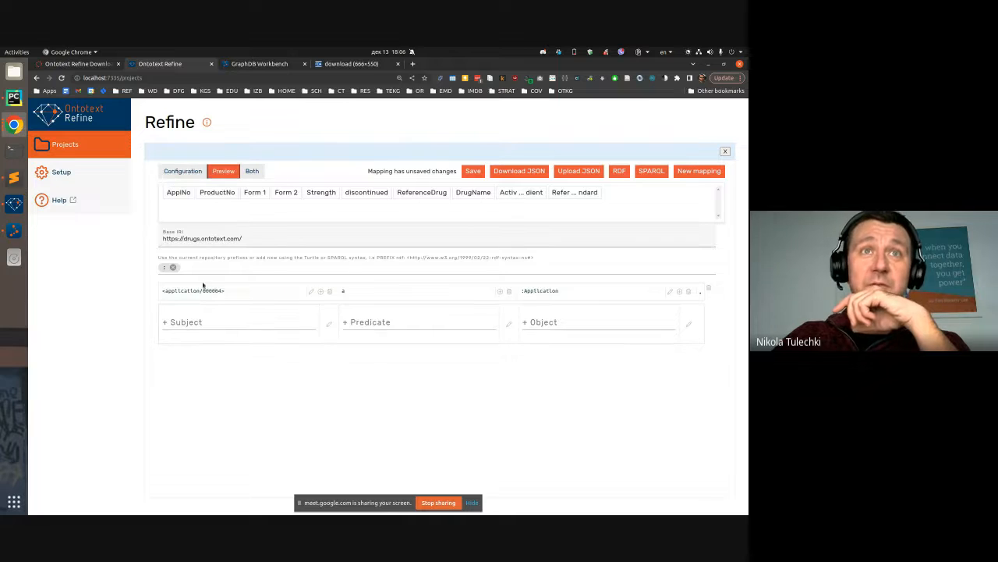
click(189, 171)
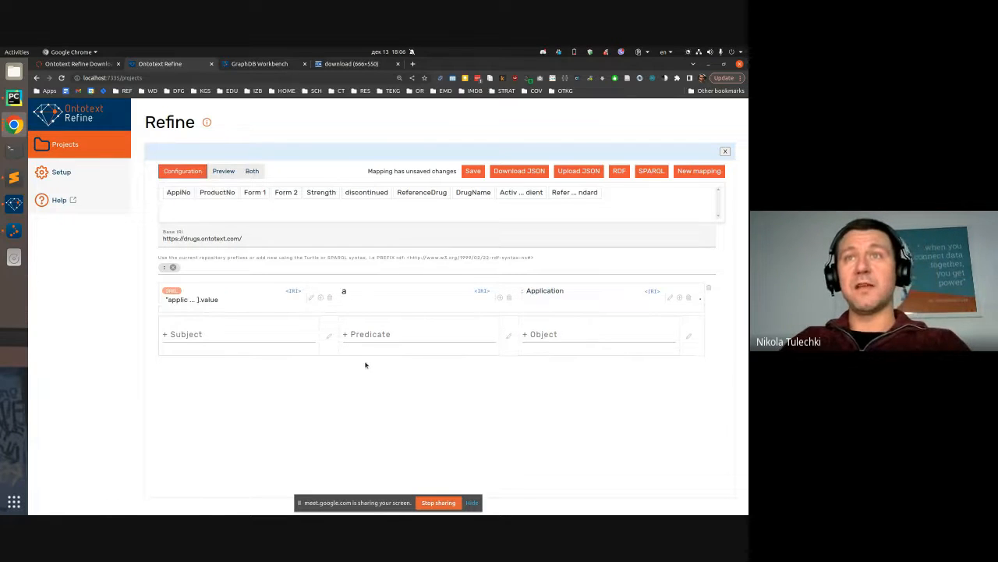
Step: Copy :product from model.ttl in Sublime Text and set it as the second triple's predicate in the RDF mapping in Chrome
key(alt+Tab)
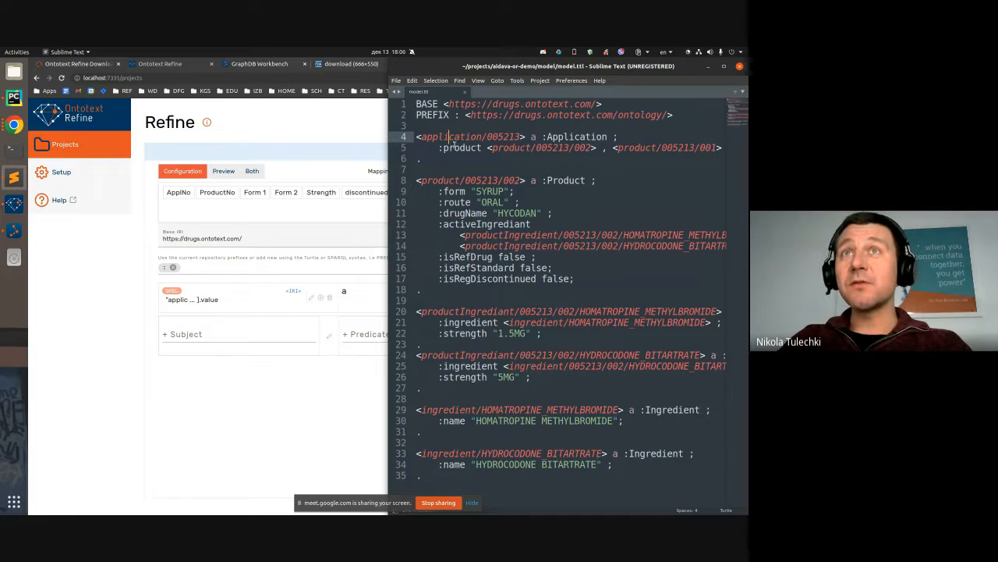
drag(490, 148, 438, 149)
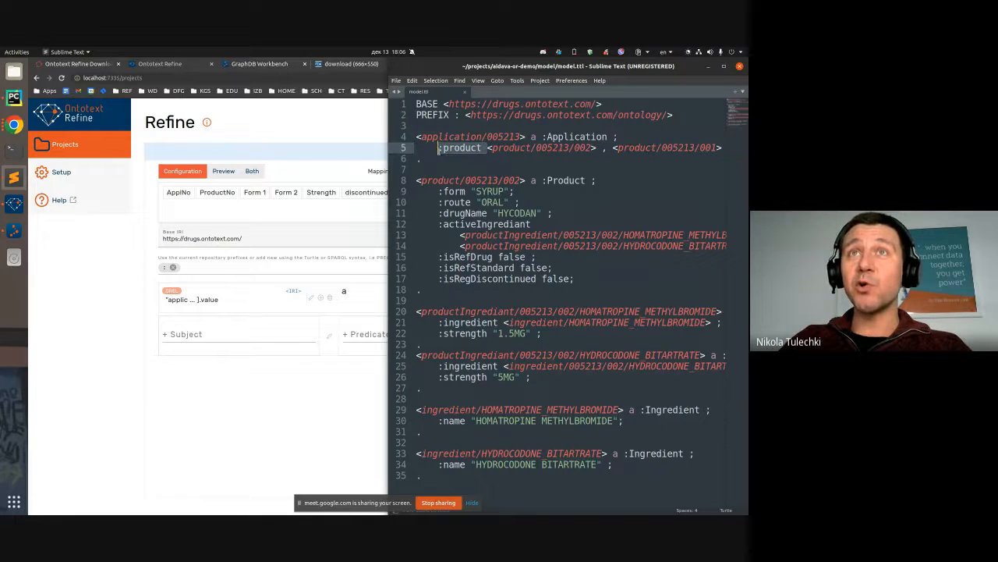
key(ctrl+c)
click(360, 334)
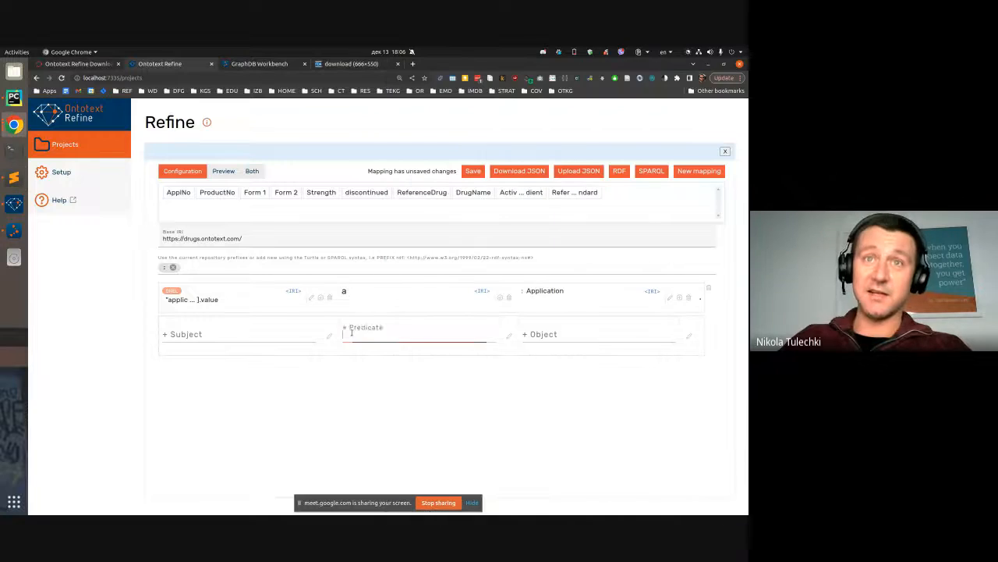
key(ctrl+v)
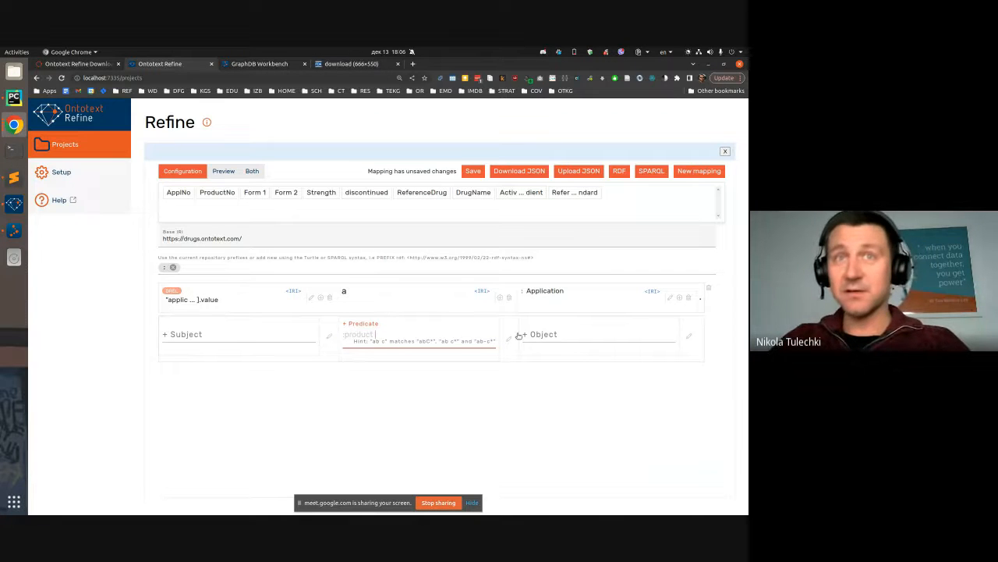
click(522, 334)
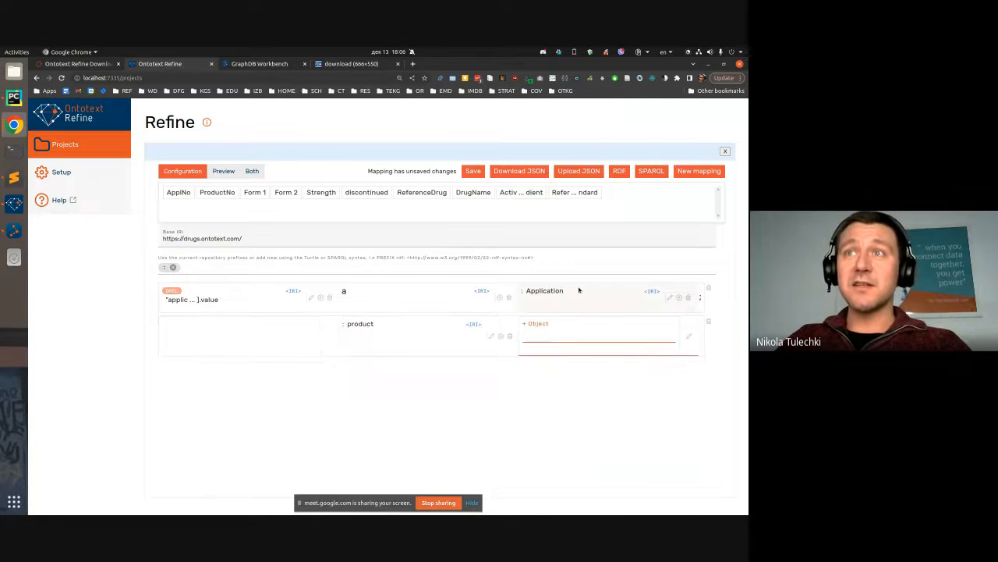
Step: Copy the application subject's GREL expression and reuse it as the GREL source for the :product object
click(311, 297)
click(466, 268)
key(ctrl+a)
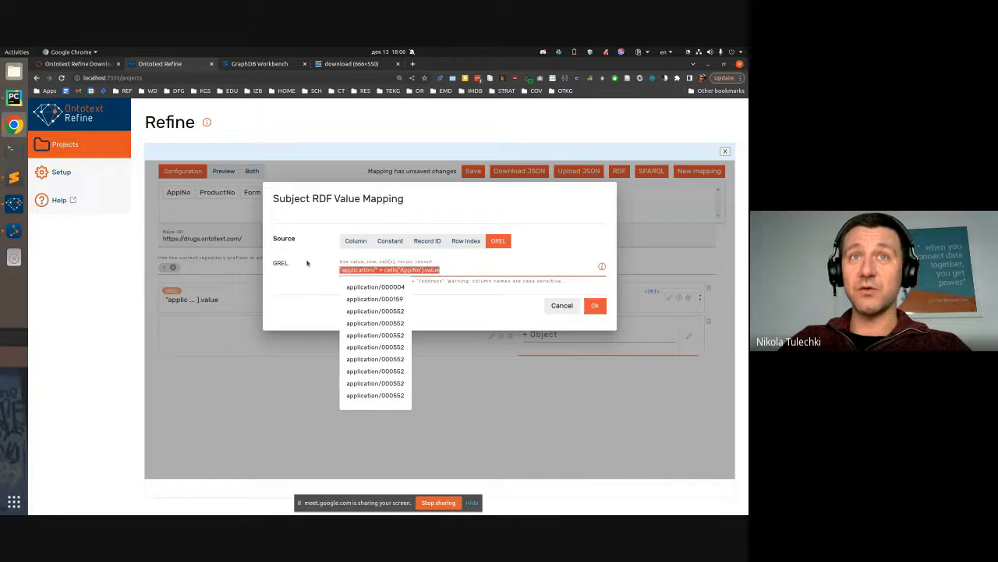
click(563, 307)
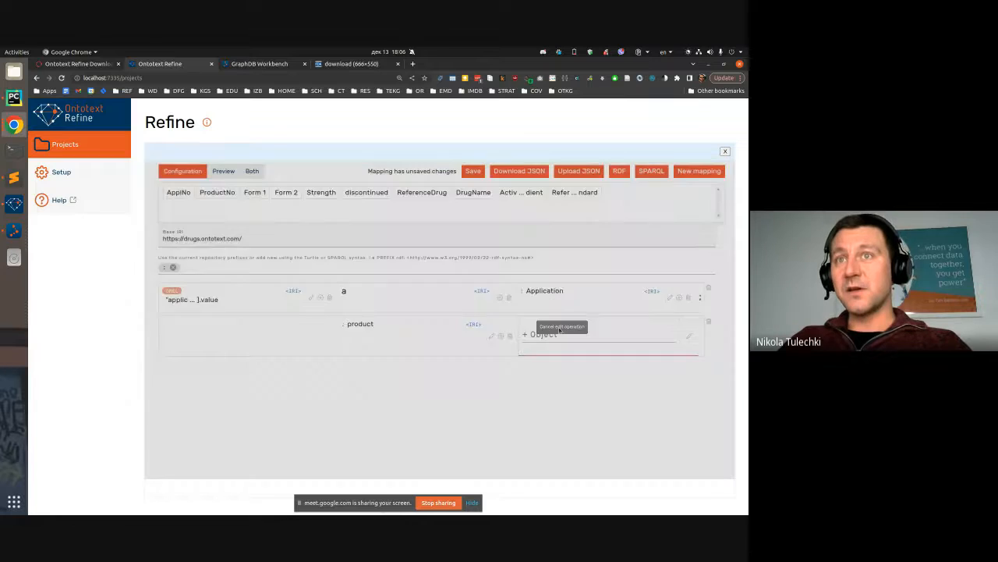
click(689, 336)
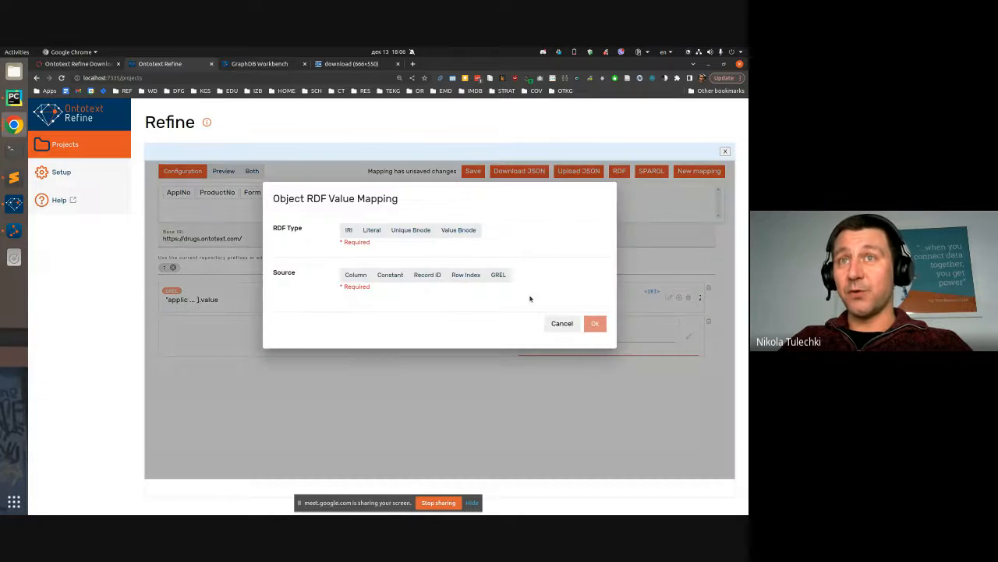
click(497, 274)
click(409, 304)
key(ctrl+v)
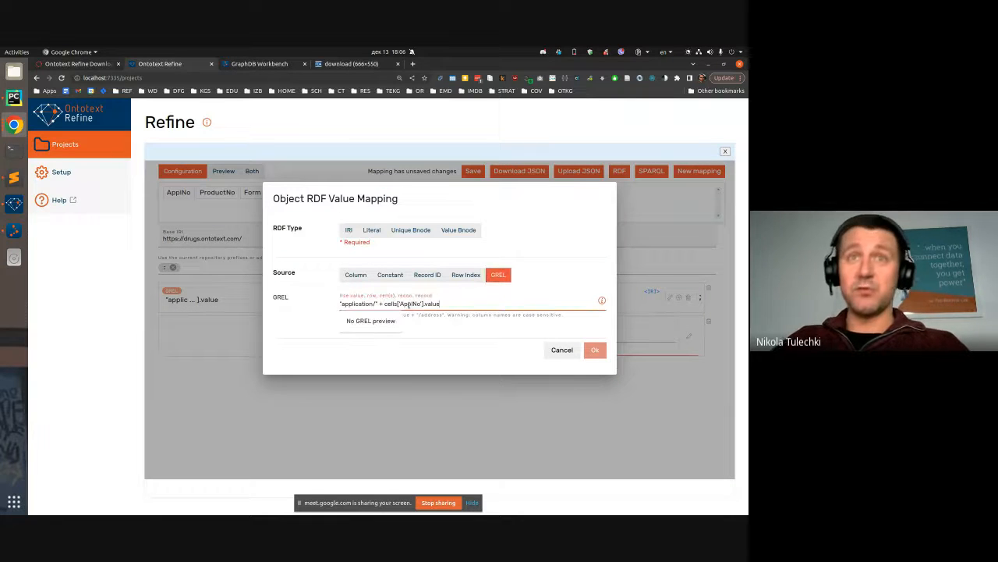
Step: Change the object's GREL expression to "product/" + cells['ApplNo'].value + "/"
key(ctrl+shift+Left)
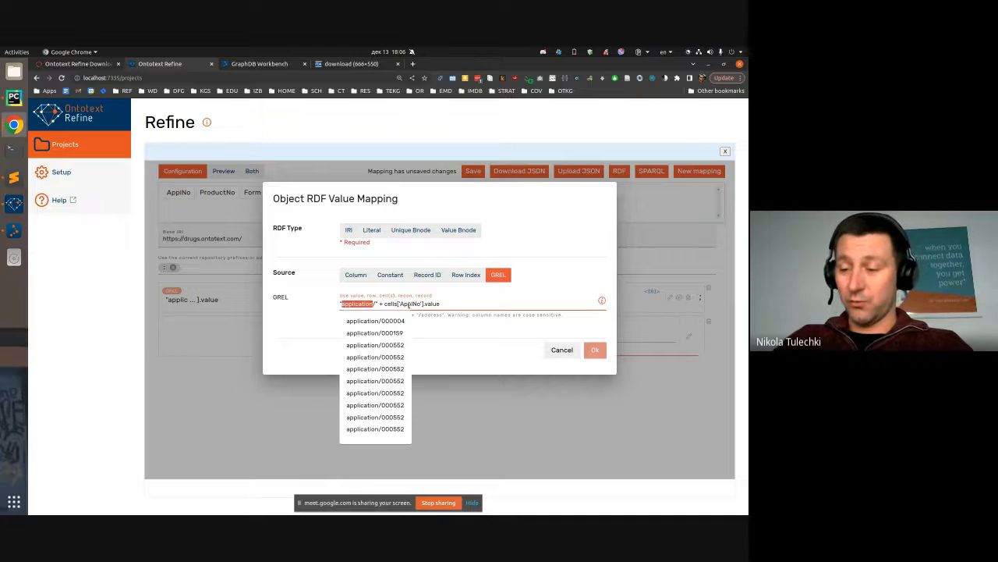
text(p)
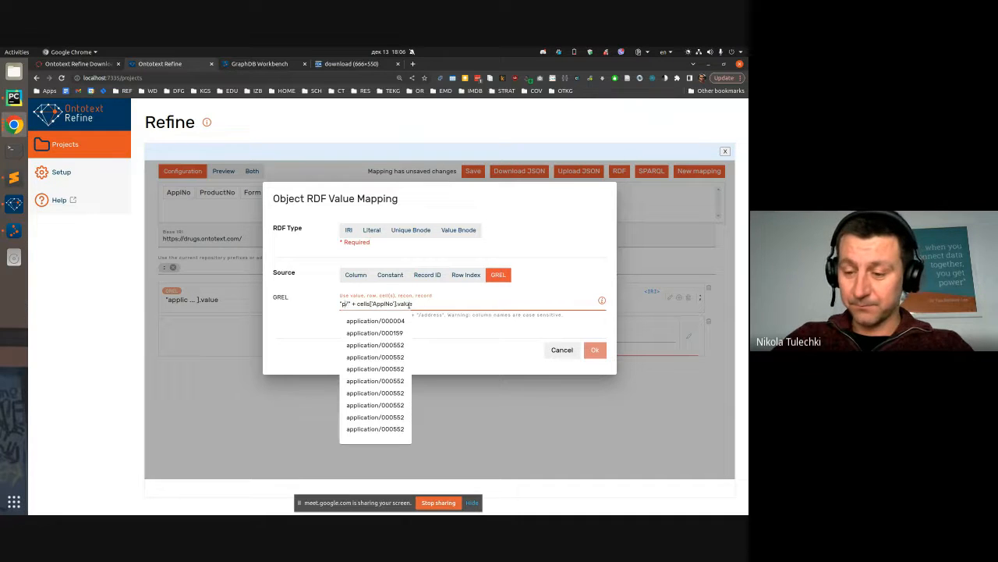
text(rocu)
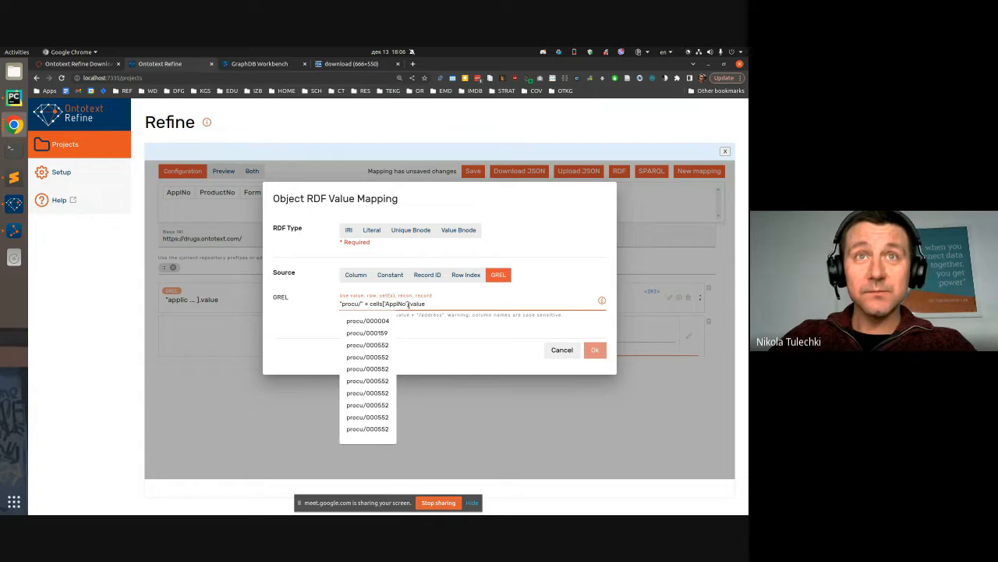
key(BackSpace)
key(BackSpace)
text(duct)
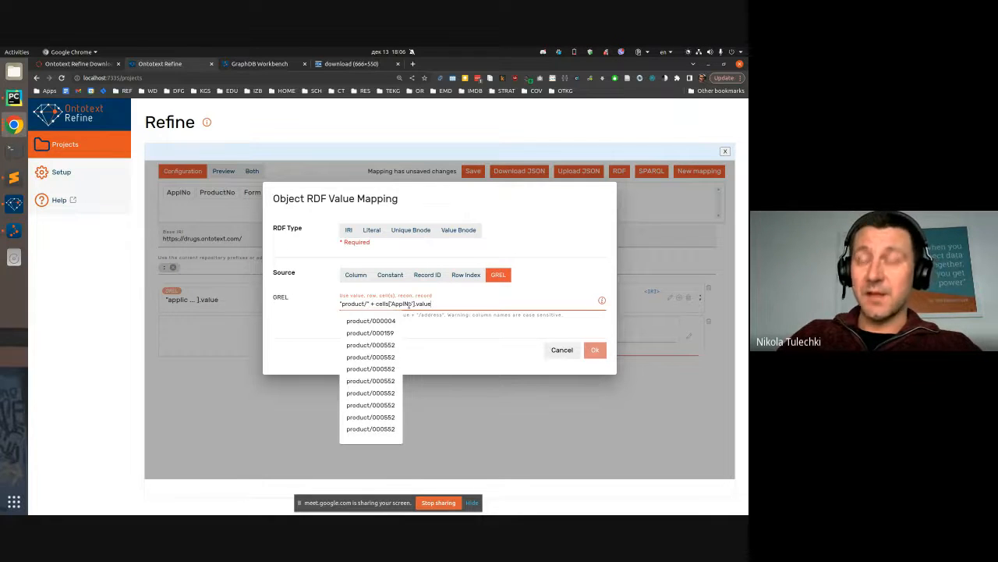
text( +)
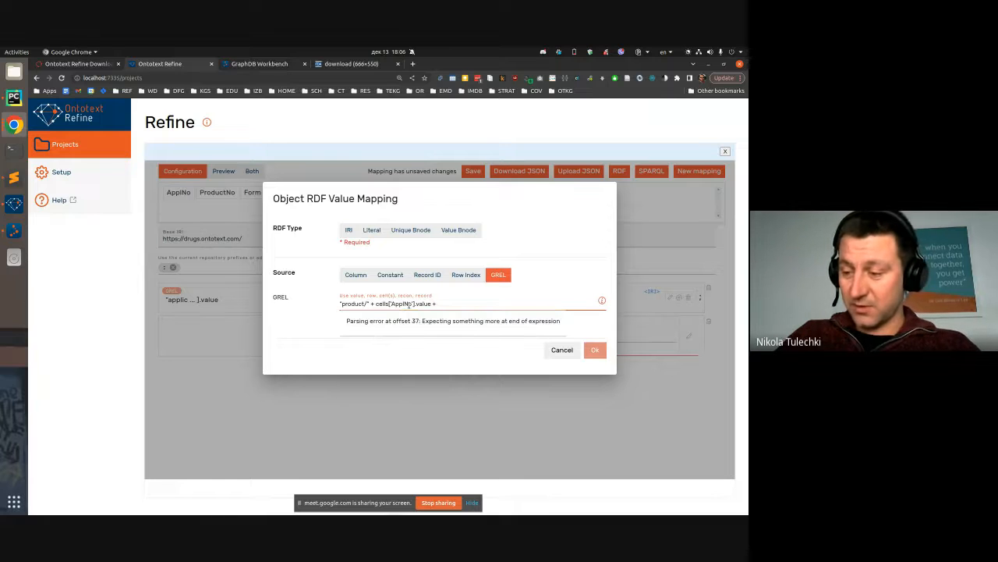
text( "/")
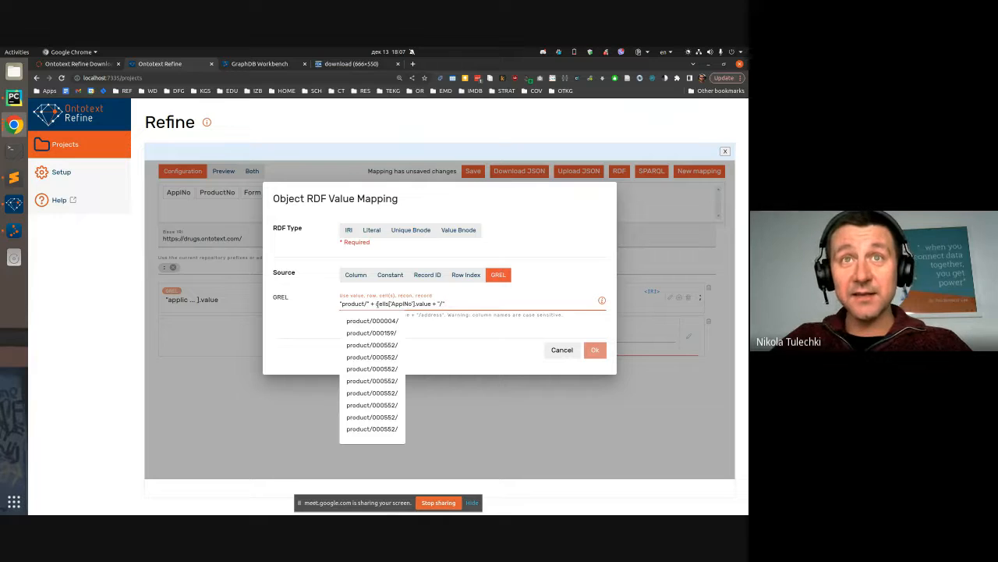
Step: Extend the object's GREL expression with + cells['ProductNo'].value, reusing the ApplNo cell reference
drag(375, 303, 431, 303)
key(ctrl+c)
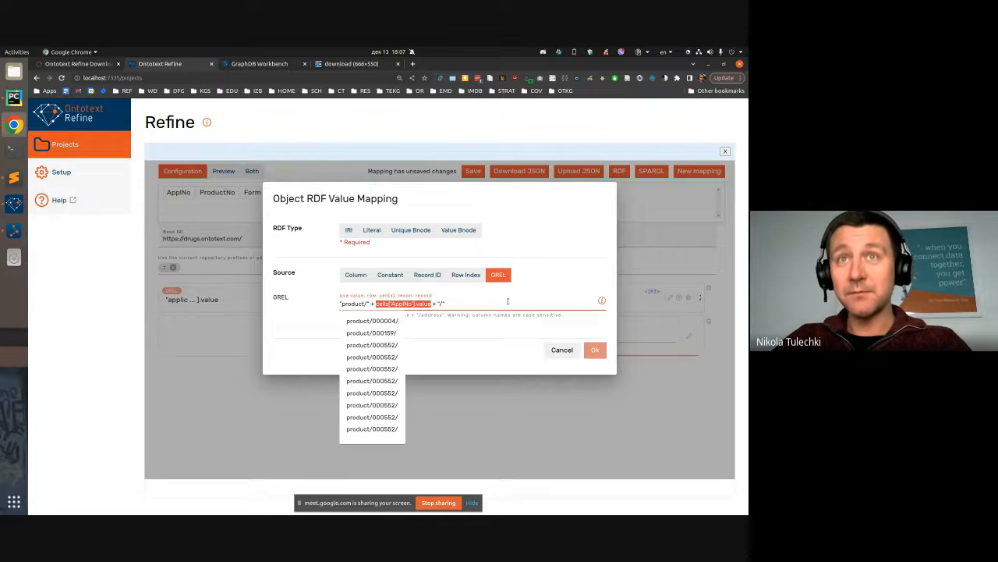
click(444, 303)
key(ctrl+v)
drag(461, 302, 482, 304)
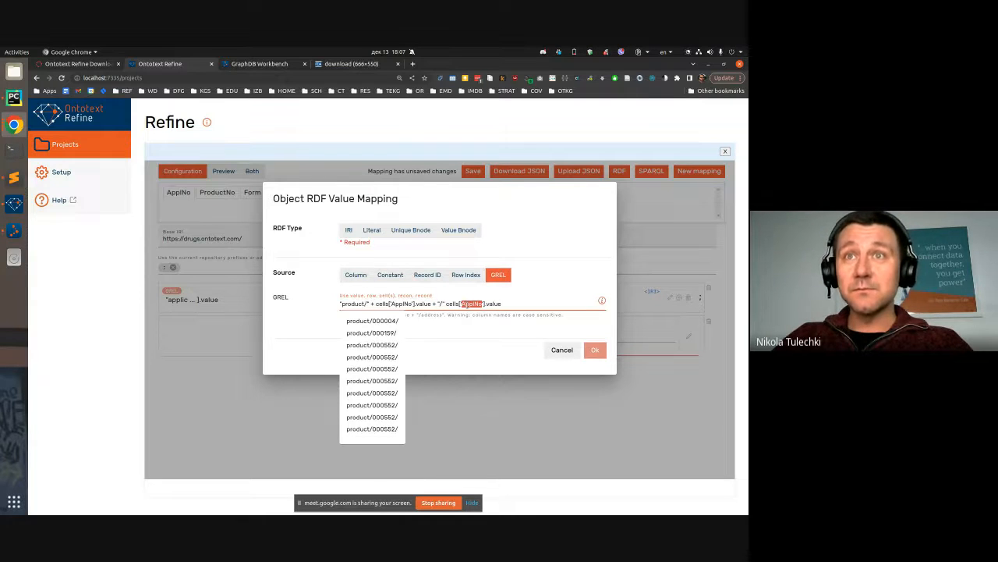
text(Product)
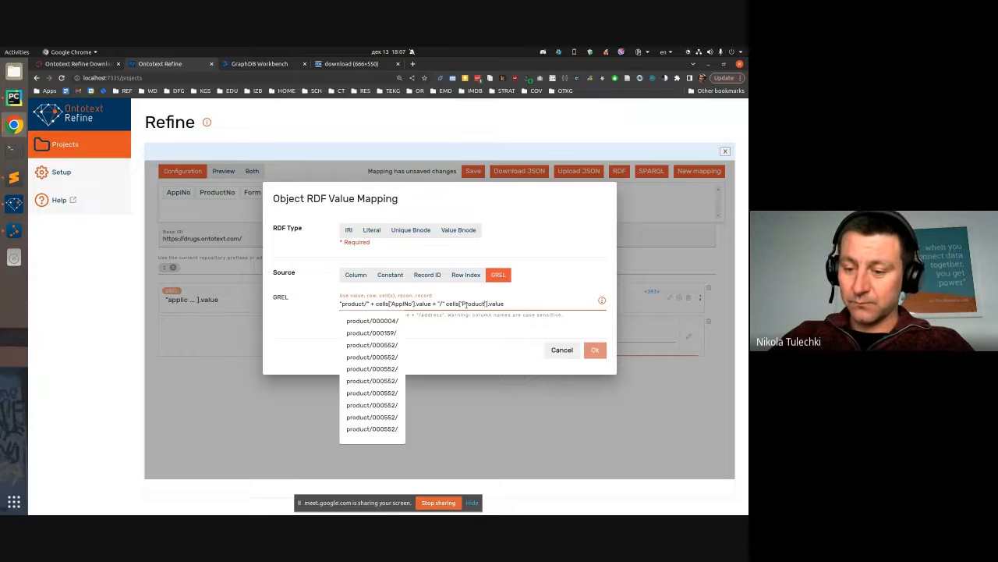
text(No)
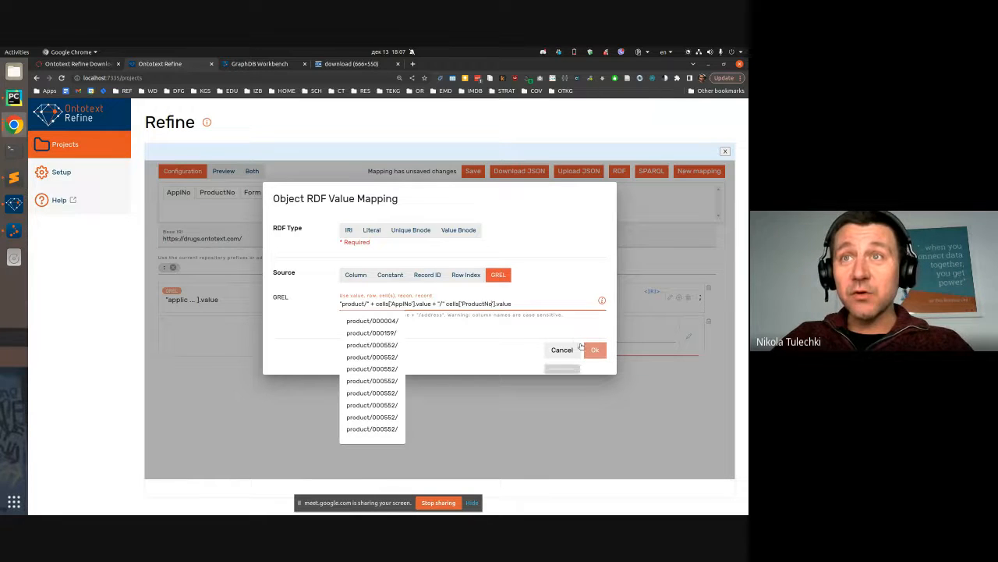
click(386, 328)
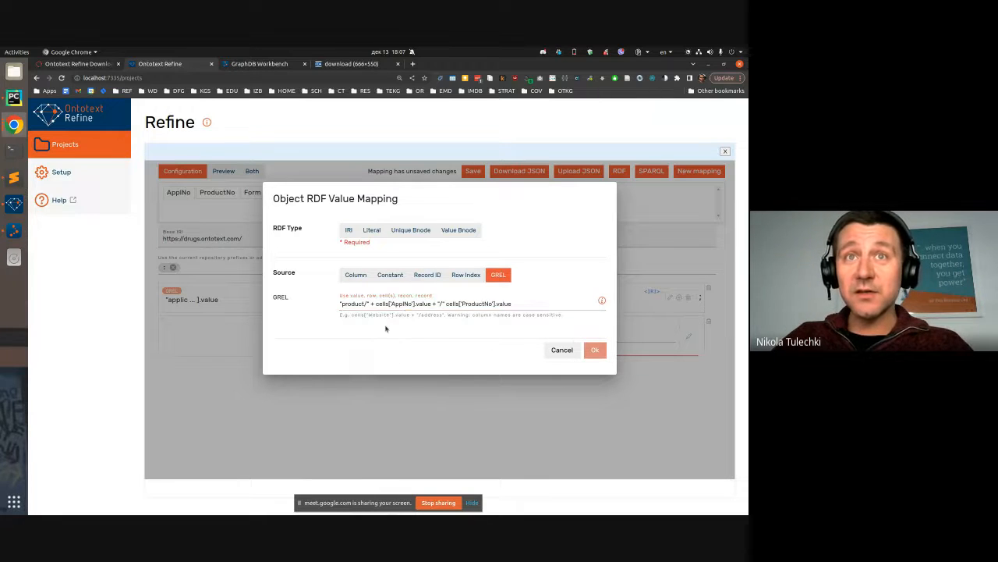
click(528, 304)
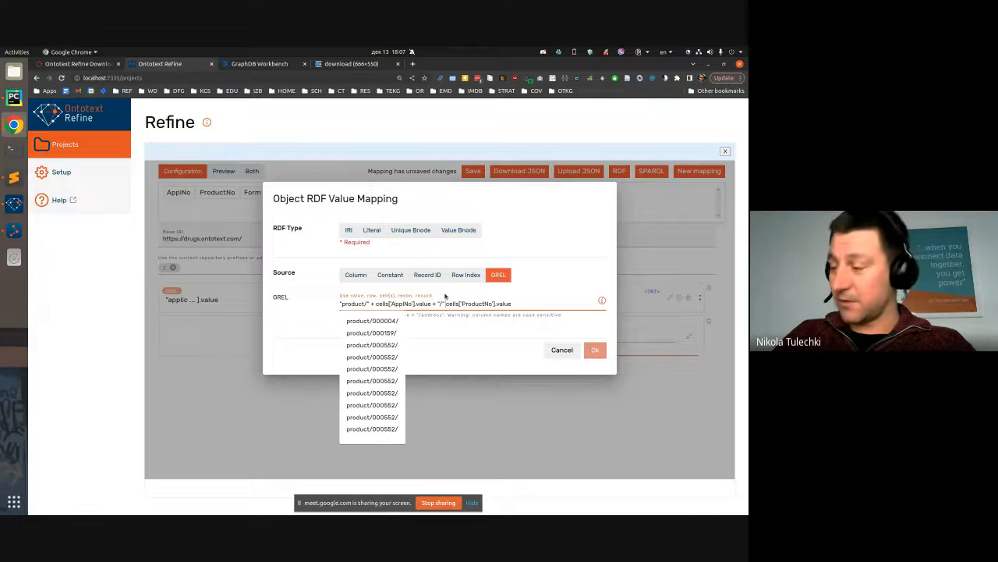
text(+)
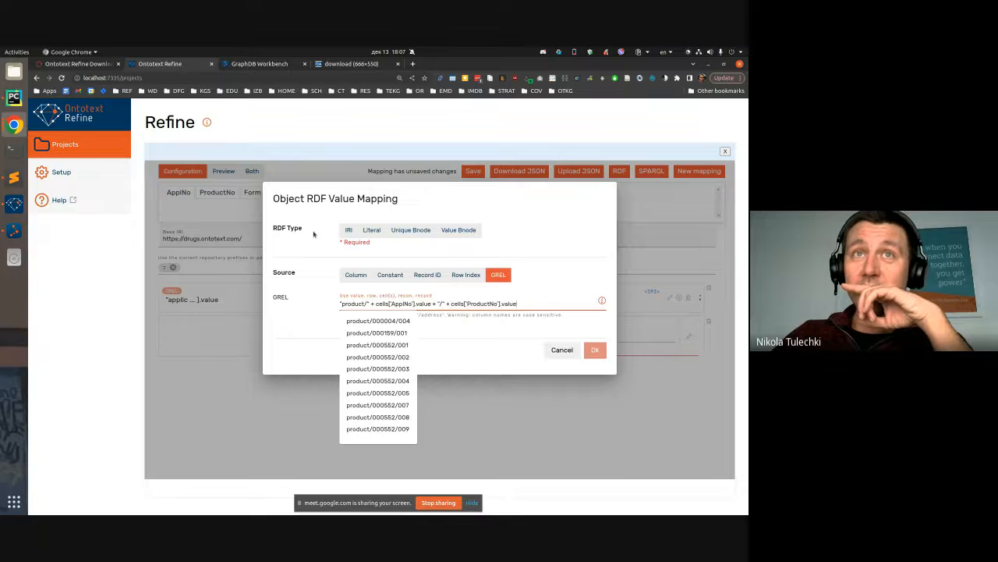
Step: Set the :product object's RDF type to IRI, apply it, and preview the generated triples alongside model.ttl
click(348, 230)
click(594, 349)
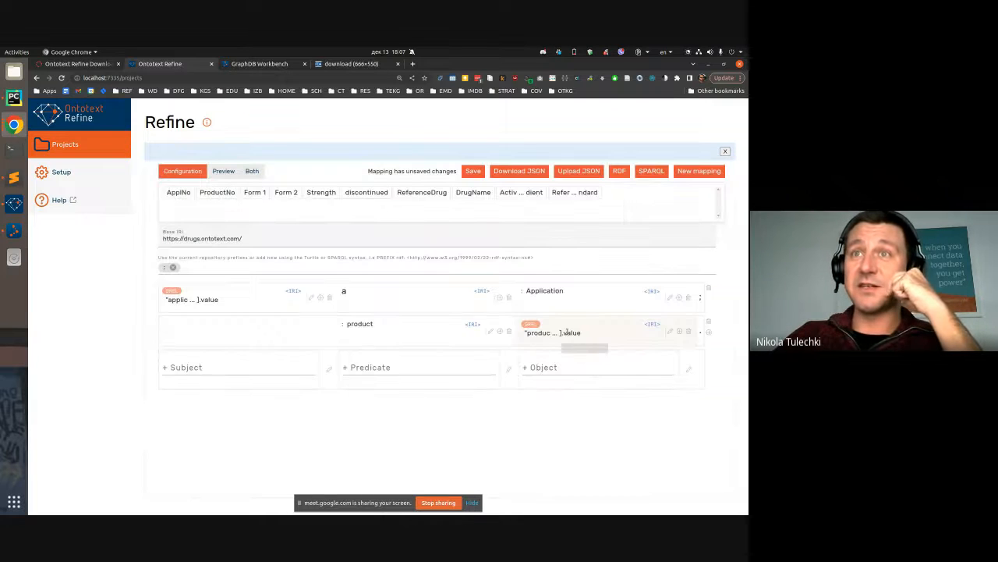
click(224, 171)
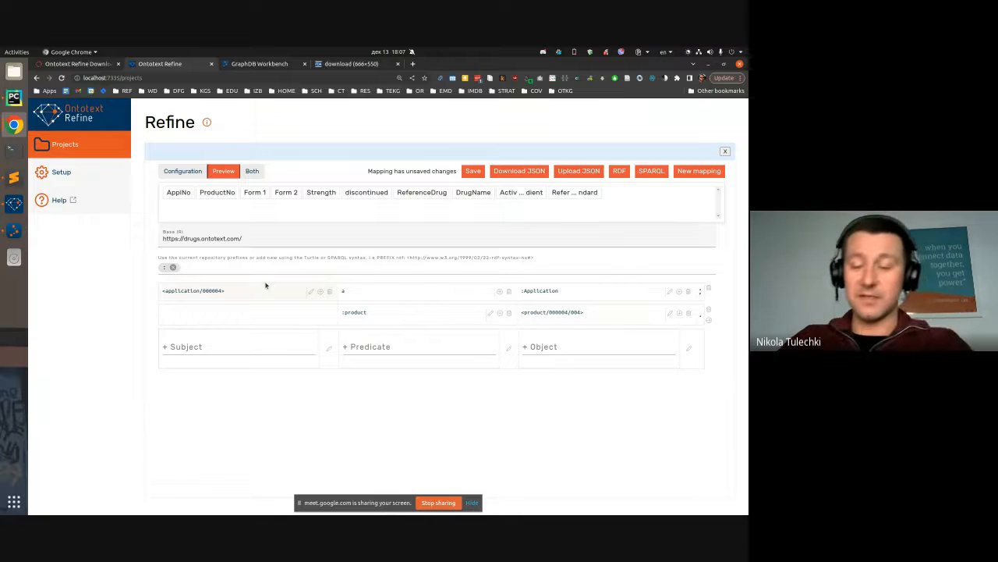
key(alt+Tab)
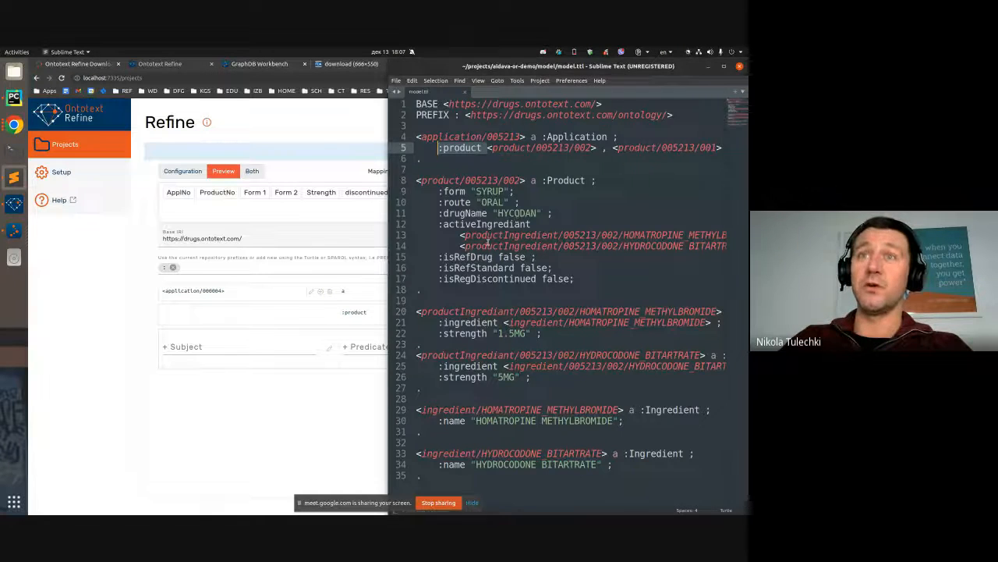
key(alt+Tab)
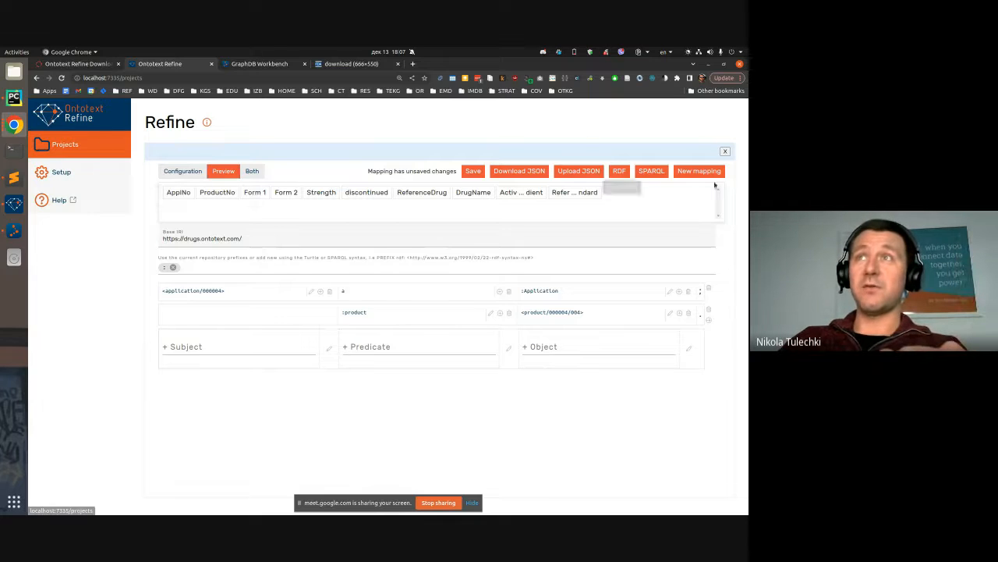
Step: Save the RDF mapping and close the mapping editor
click(725, 151)
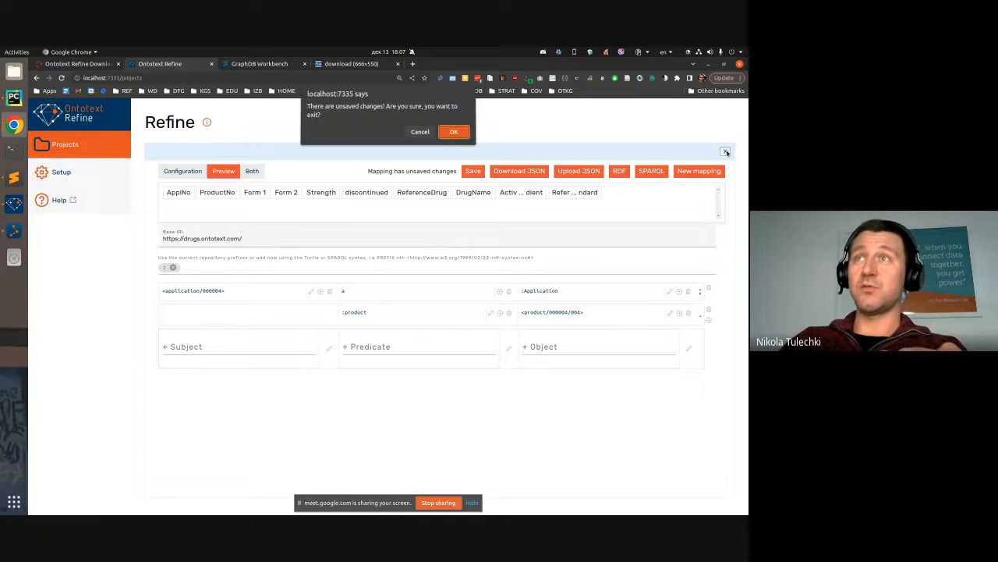
click(443, 136)
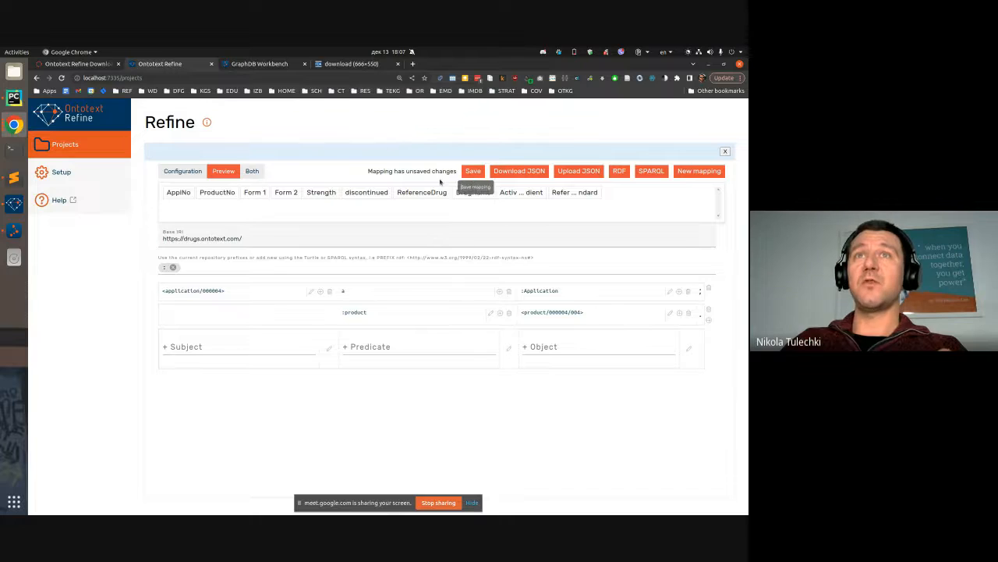
click(473, 171)
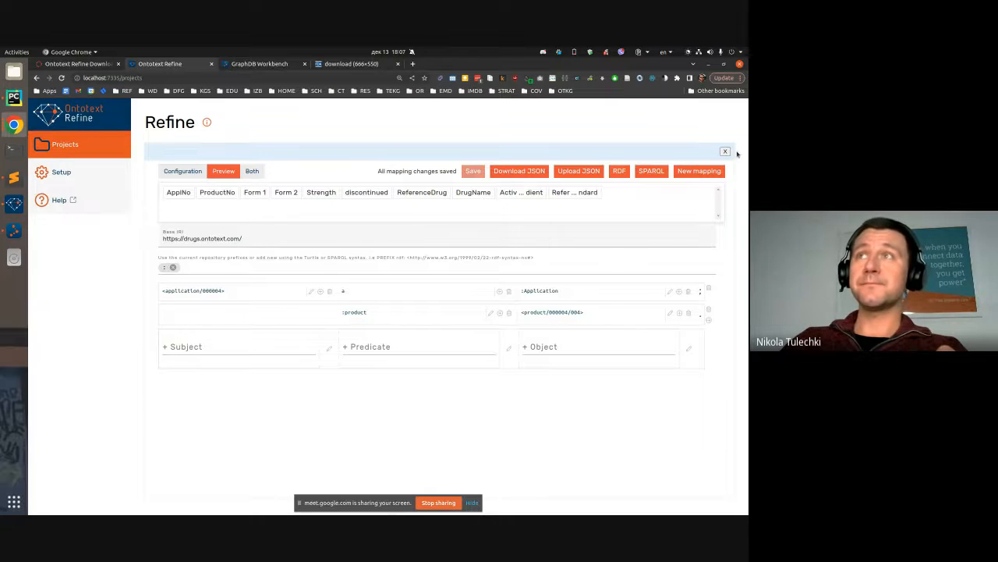
click(725, 151)
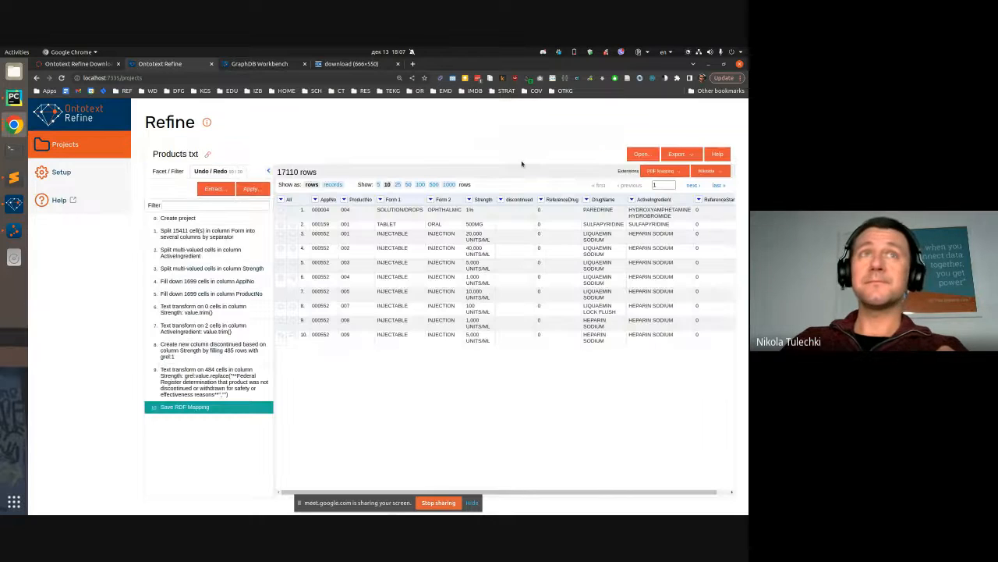
click(642, 153)
click(204, 175)
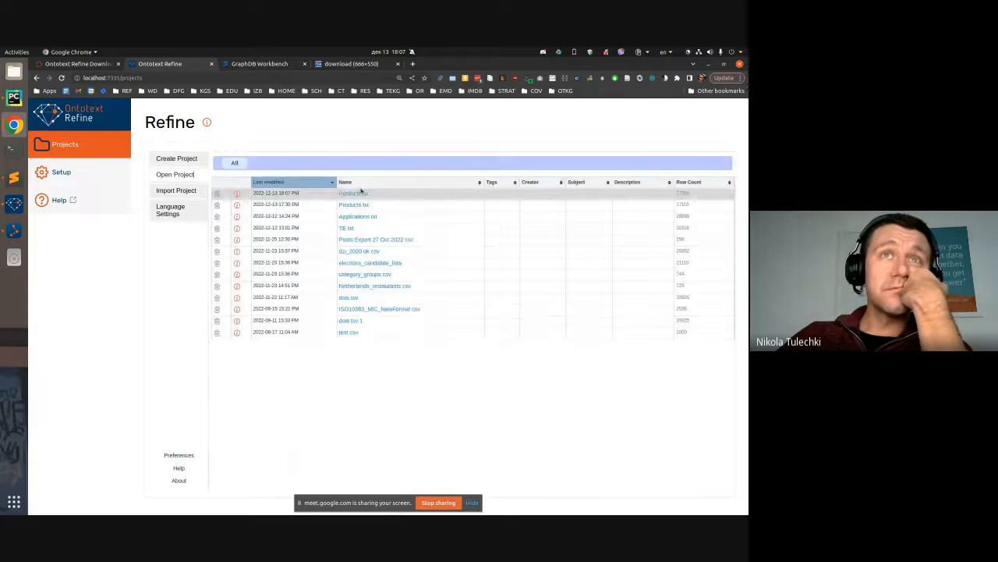
click(359, 204)
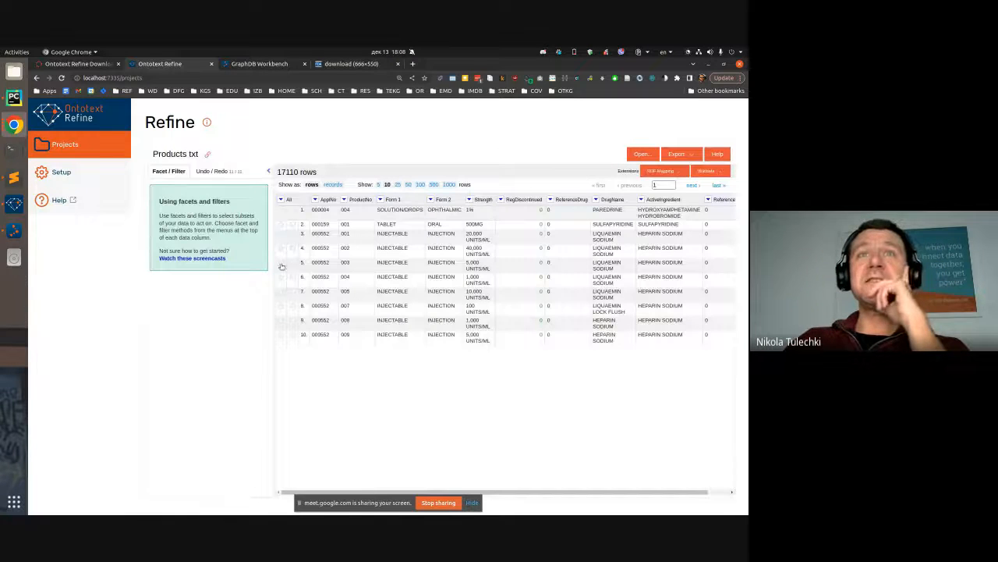
click(655, 170)
click(606, 183)
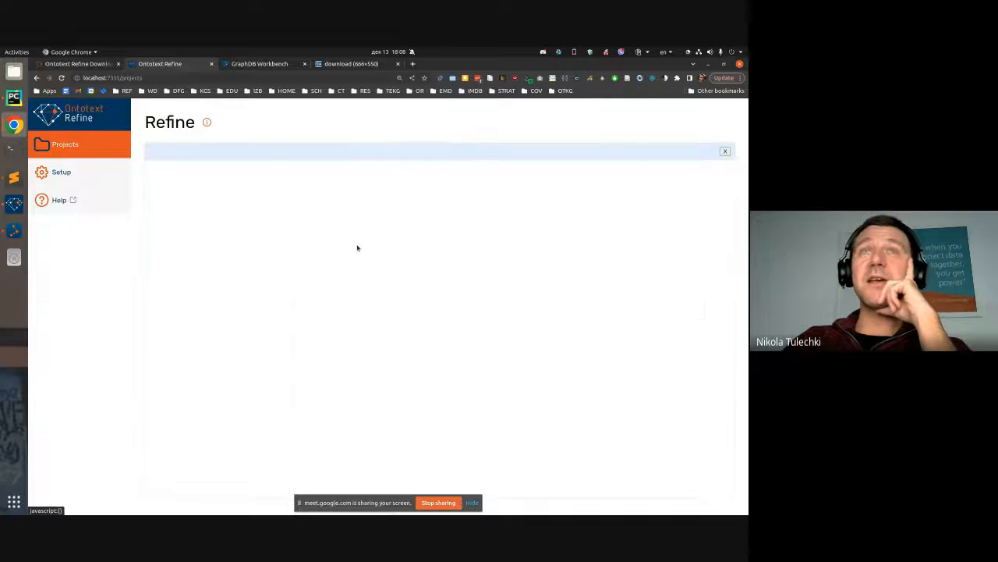
Step: Look through the triples of this project's RDF mapping and preview their generated values
scroll(395, 292, down, 1)
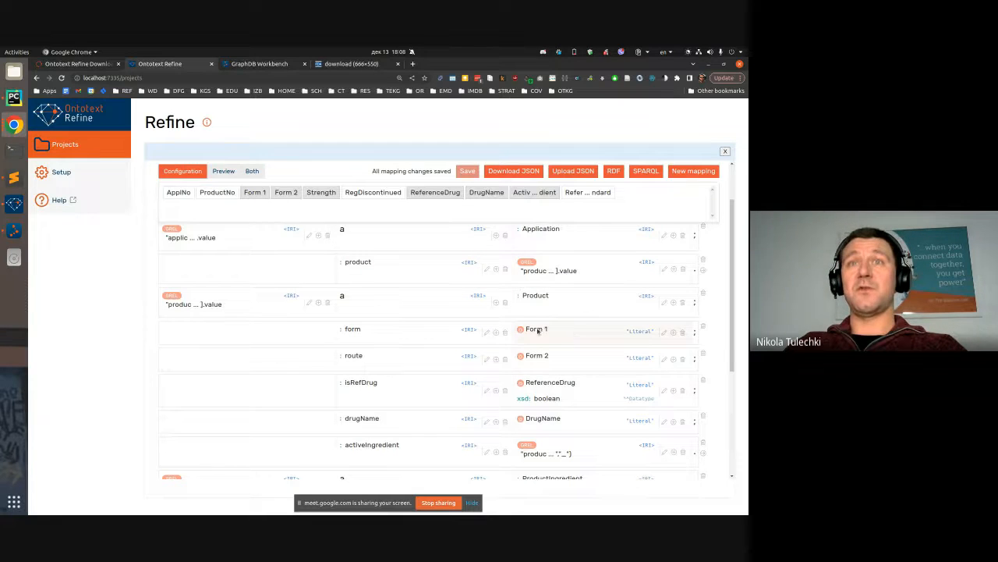
scroll(223, 179, up, 1)
click(223, 170)
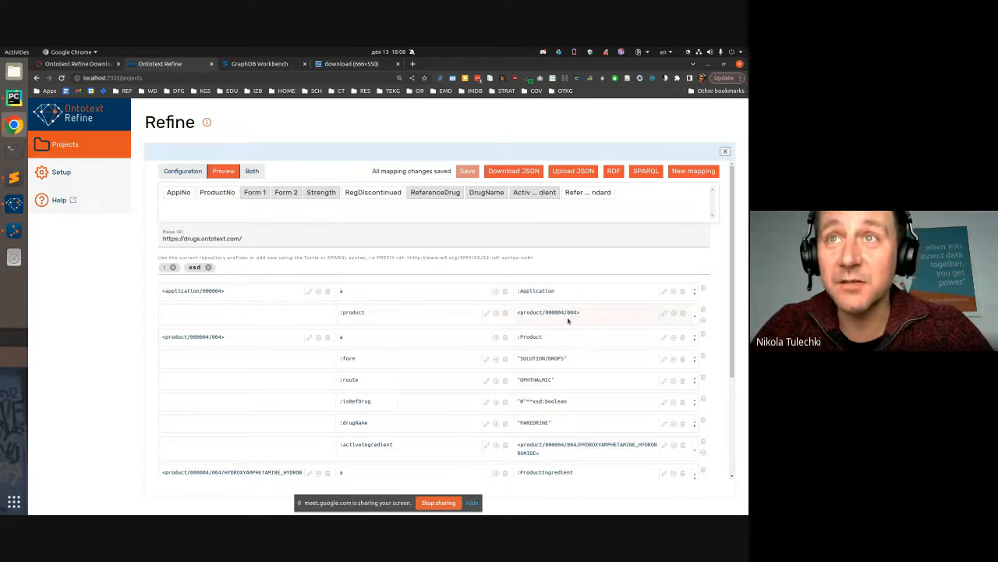
Step: Review the previewed product triples, from :form and :drugName down to the :activeIngredient link and its :ProductIngredient and :Ingredient nodes
scroll(568, 319, down, 1)
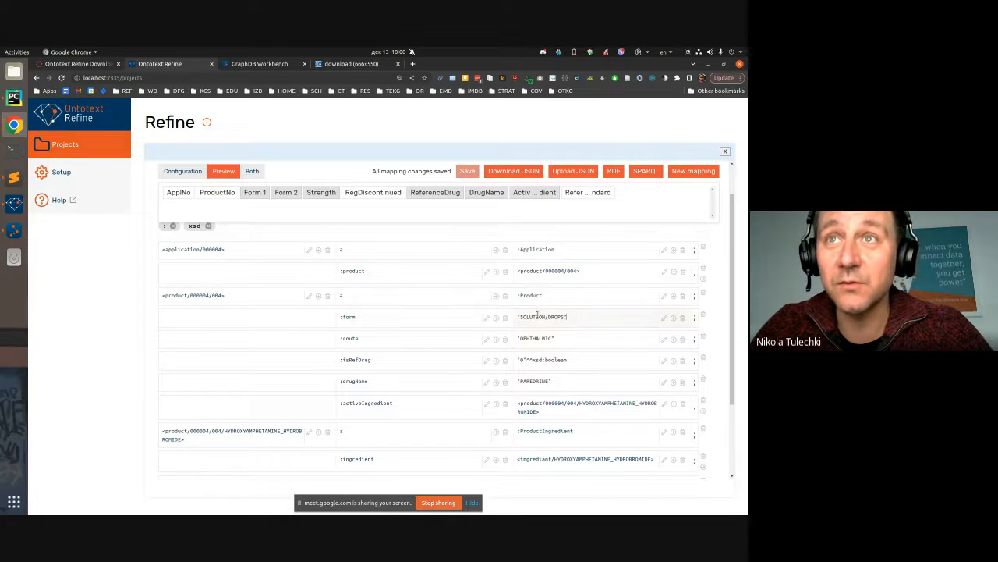
click(534, 317)
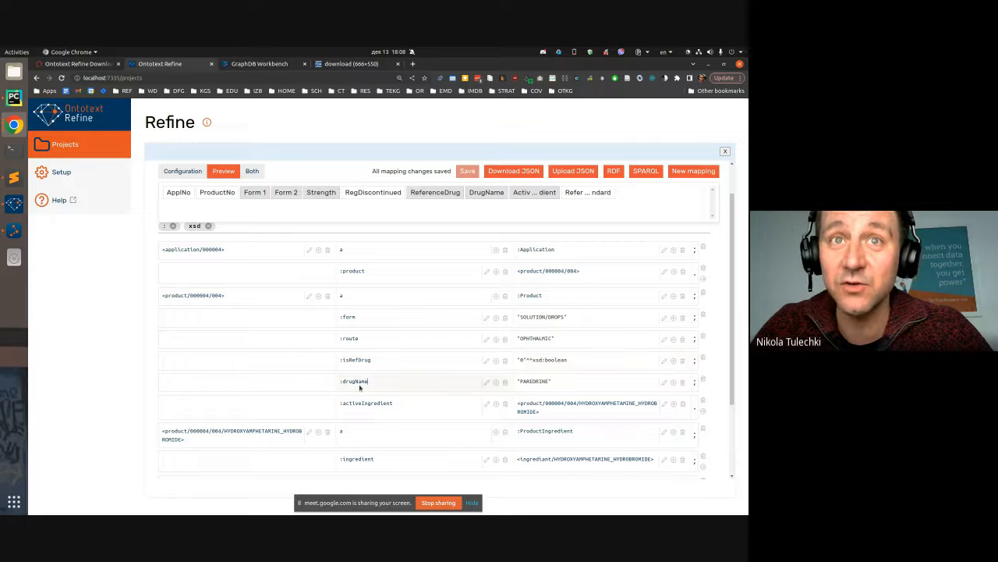
double_click(534, 381)
scroll(546, 328, down, 1)
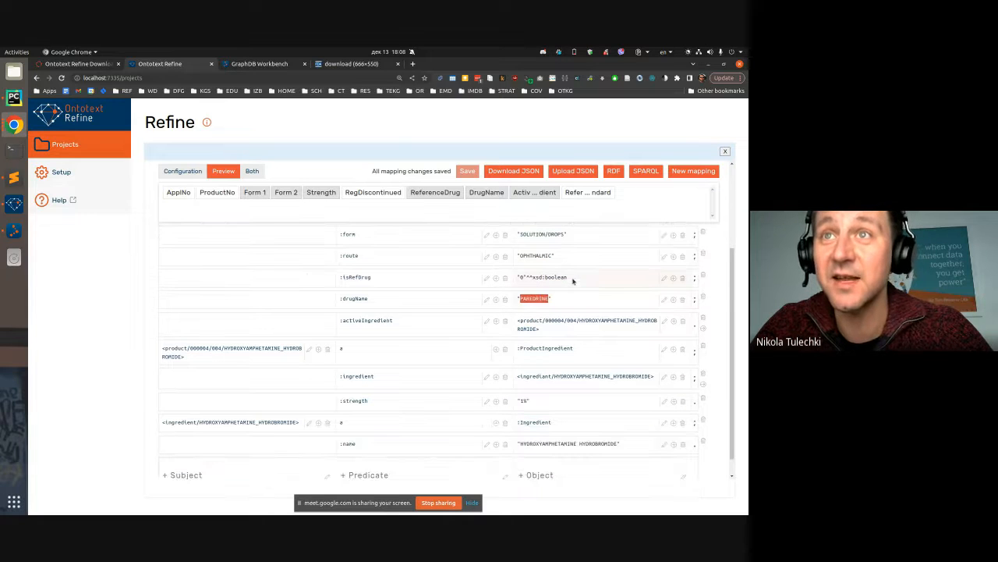
double_click(431, 324)
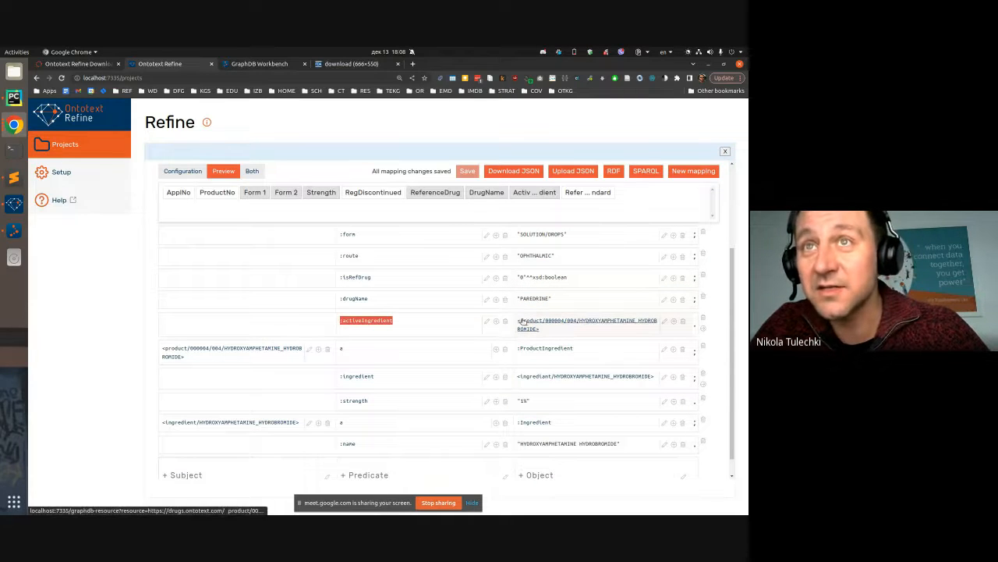
key(ctrl+plus)
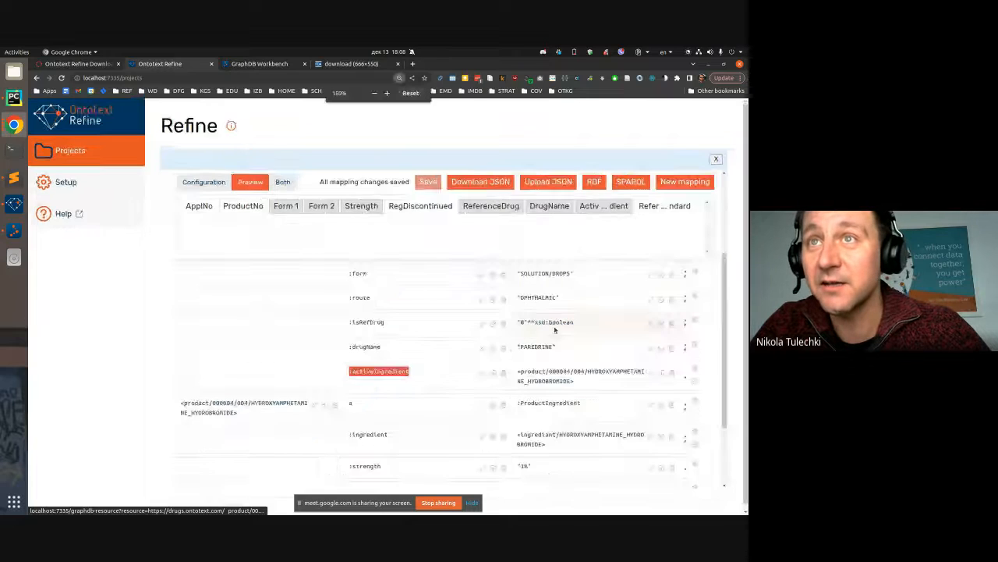
key(ctrl+plus)
scroll(562, 343, down, 1)
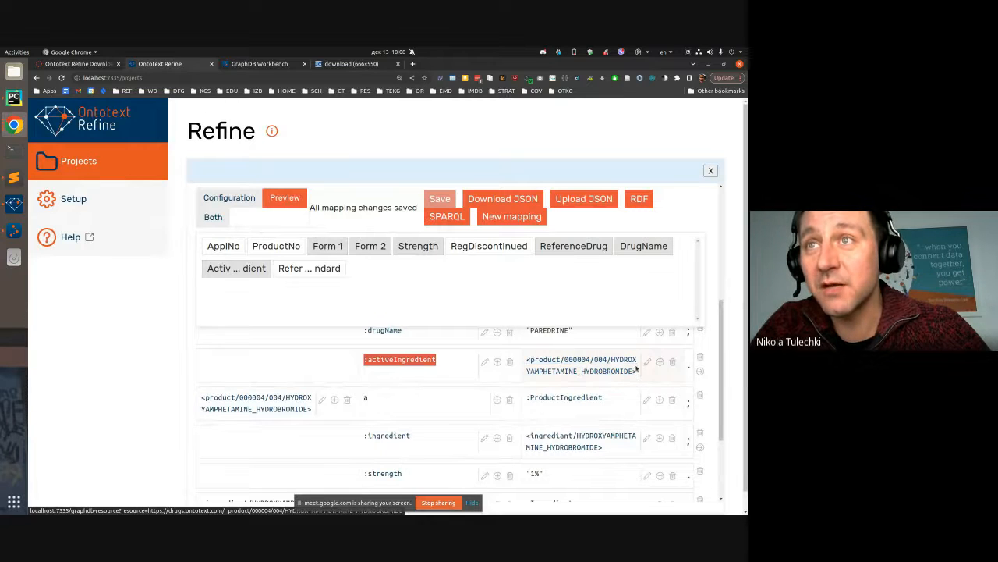
key(ctrl+minus)
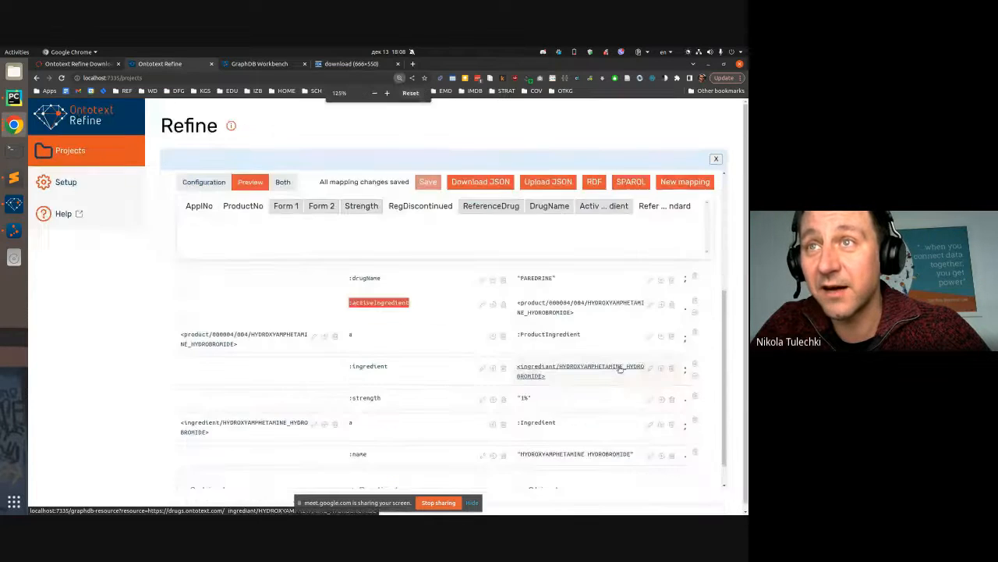
key(ctrl+minus)
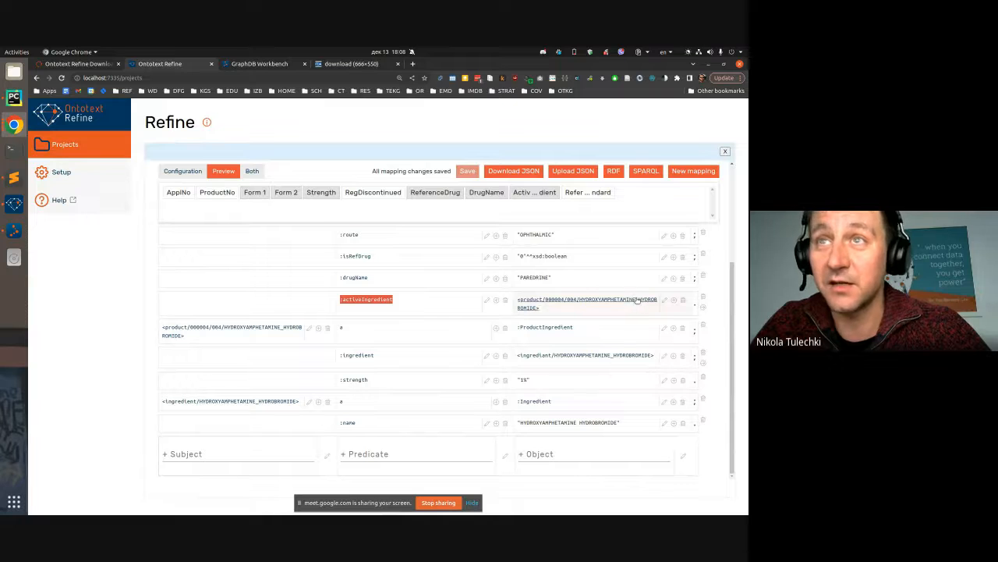
Step: Examine the GREL expression behind the :activeIngredient object, including its ApplNo, ProductNo and replace parts, and dismiss it without changes
click(666, 301)
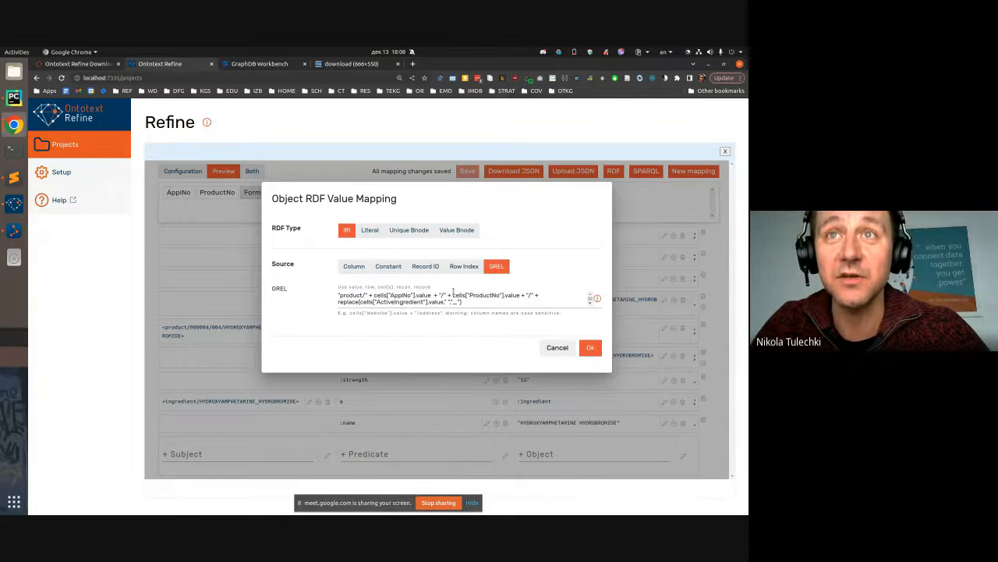
double_click(400, 294)
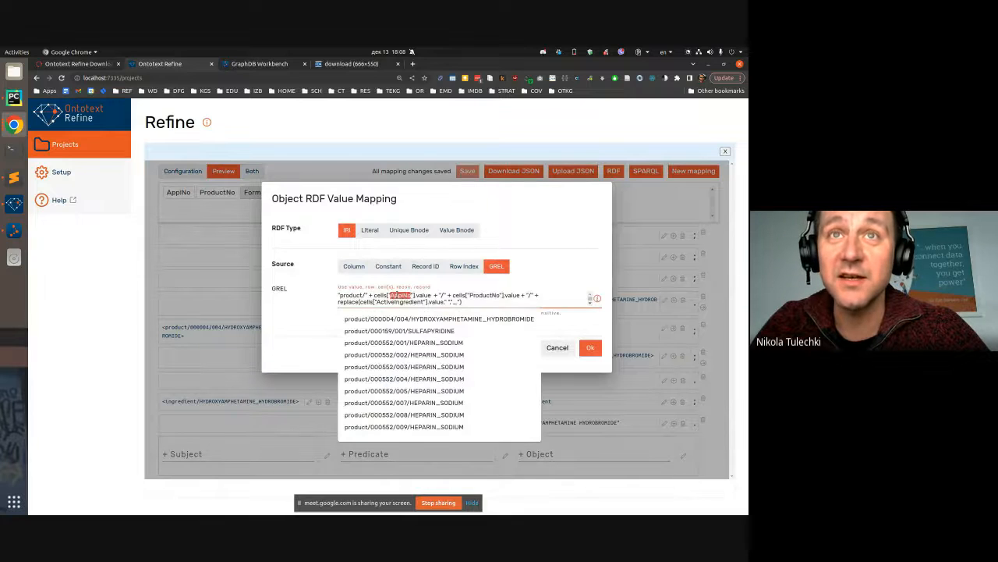
double_click(486, 295)
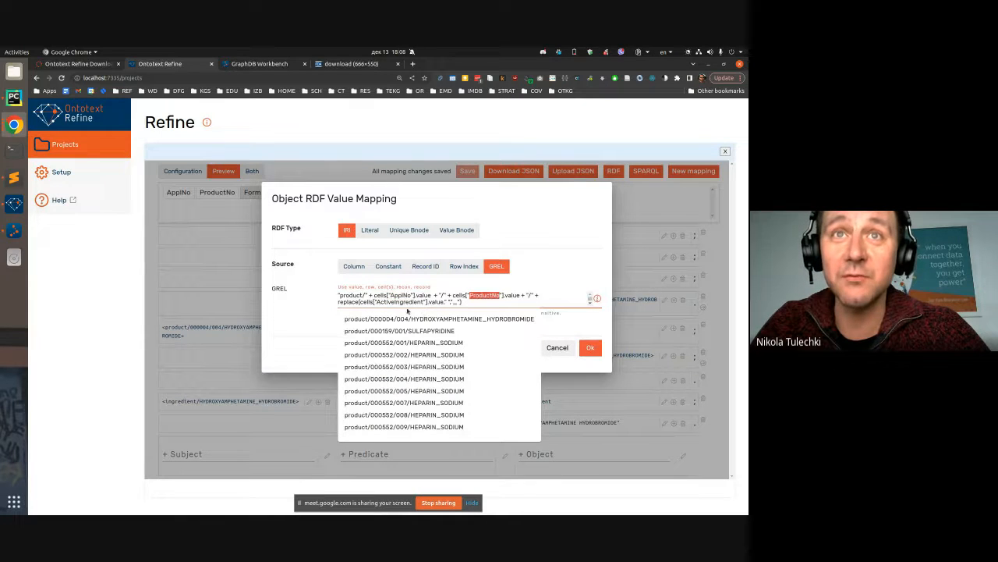
double_click(399, 302)
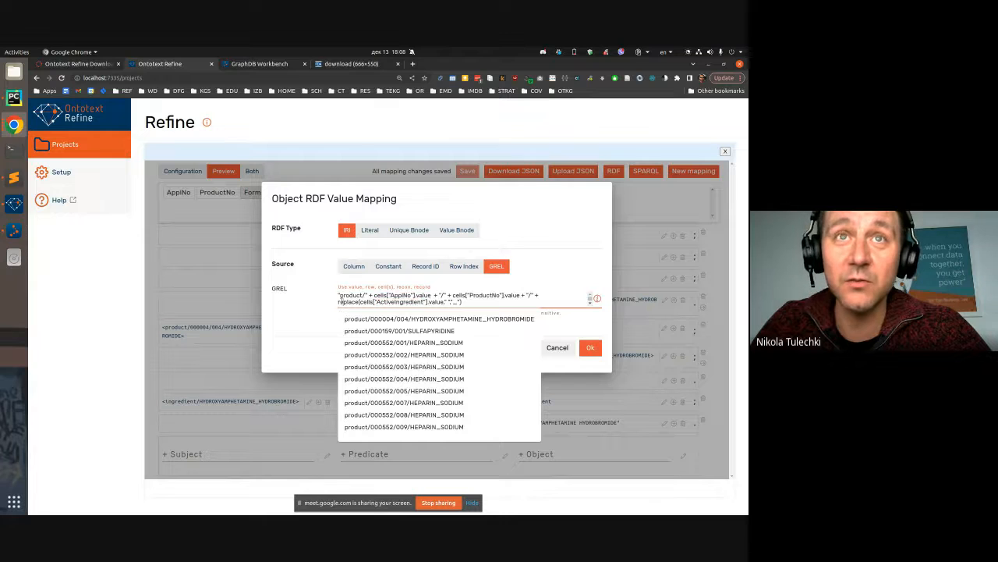
double_click(348, 302)
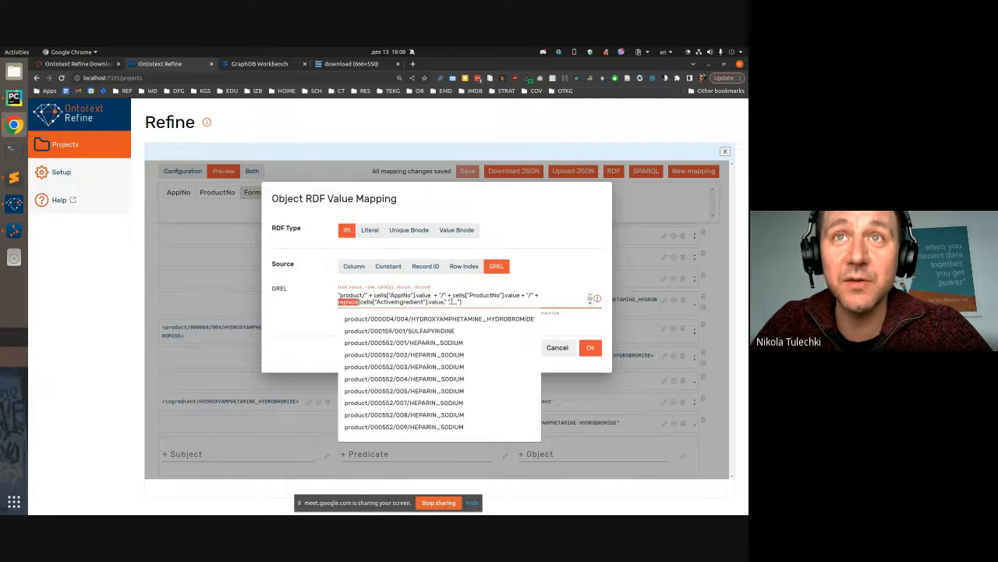
click(449, 301)
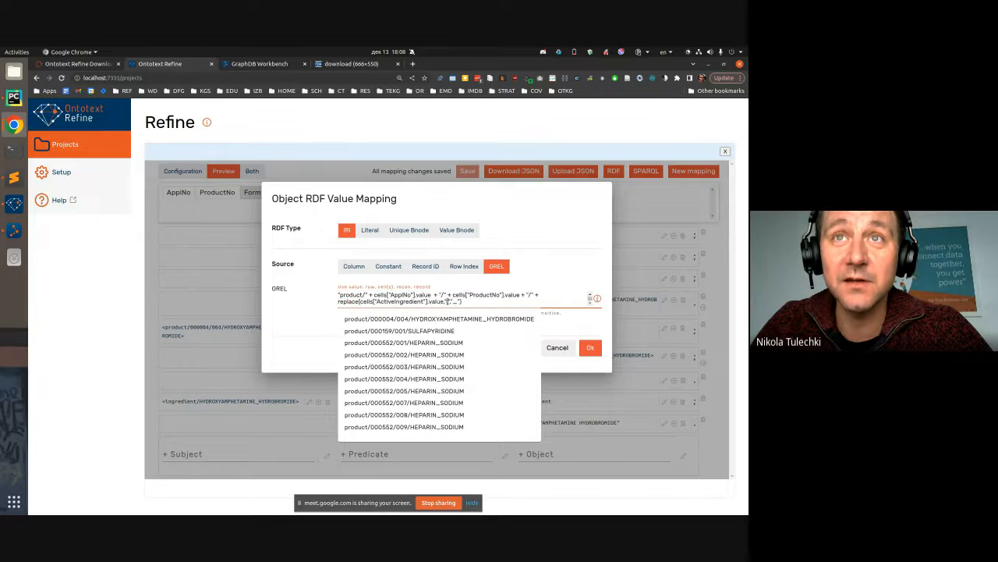
click(572, 266)
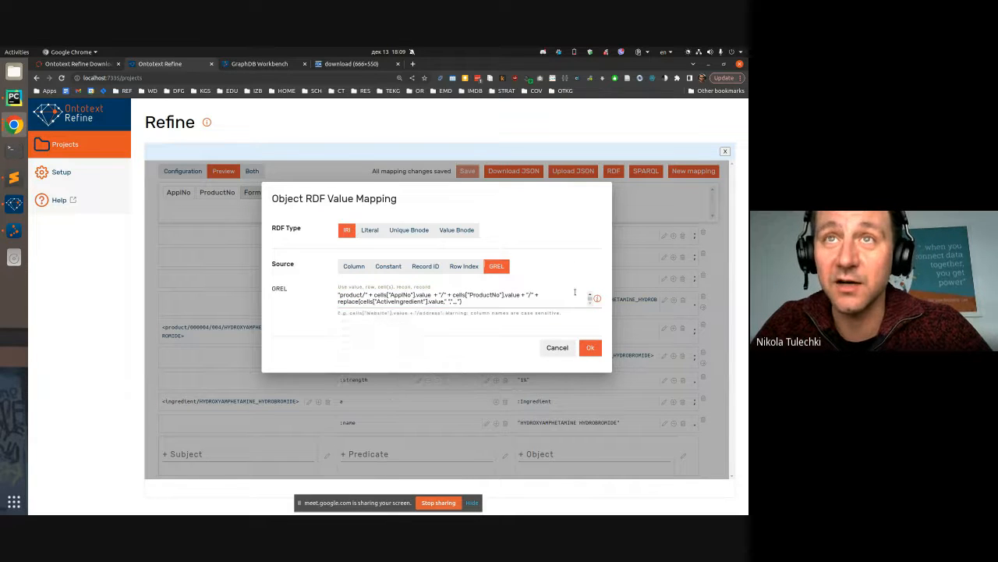
click(634, 271)
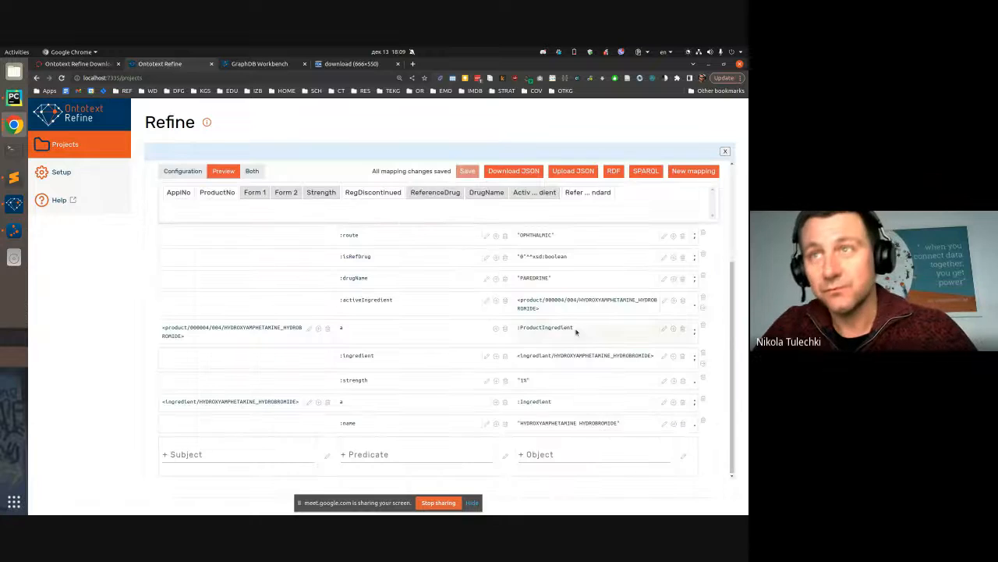
scroll(380, 388, up, 1)
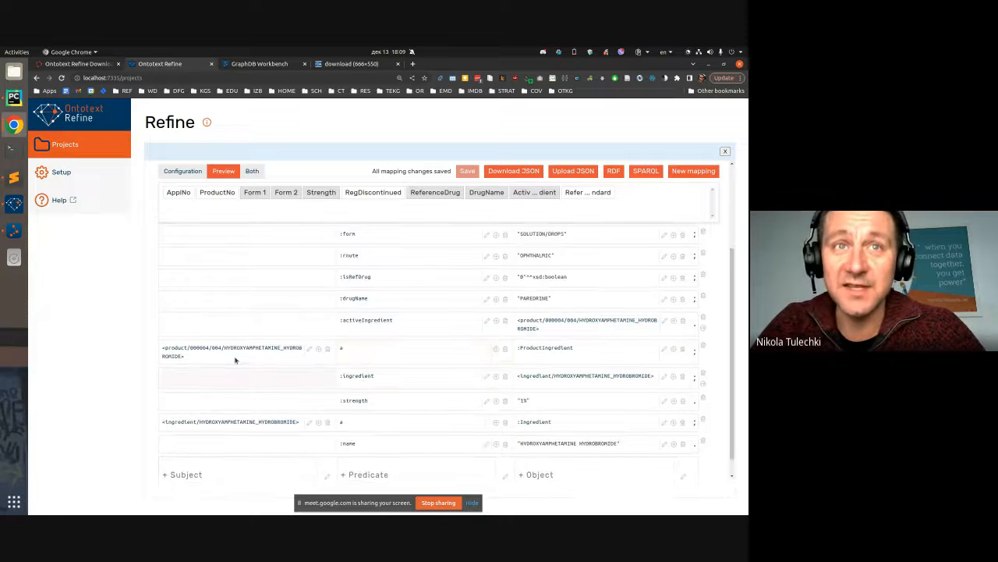
scroll(367, 382, down, 1)
scroll(367, 328, up, 5)
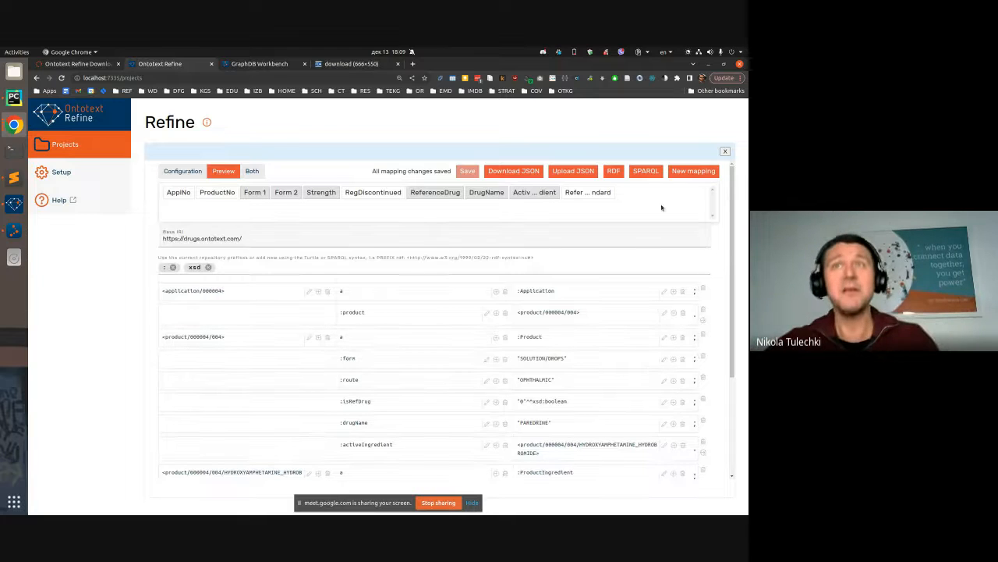
click(646, 172)
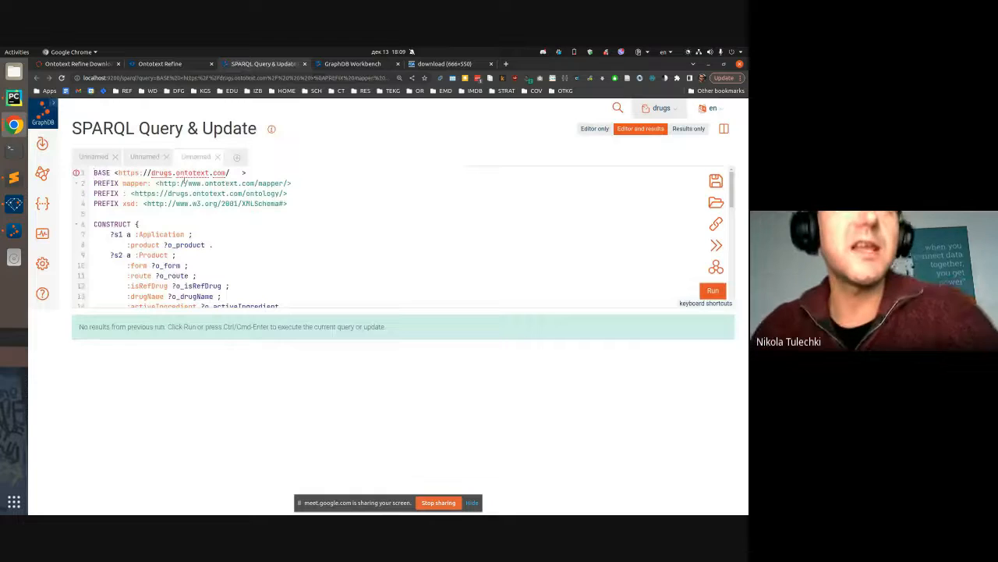
double_click(243, 172)
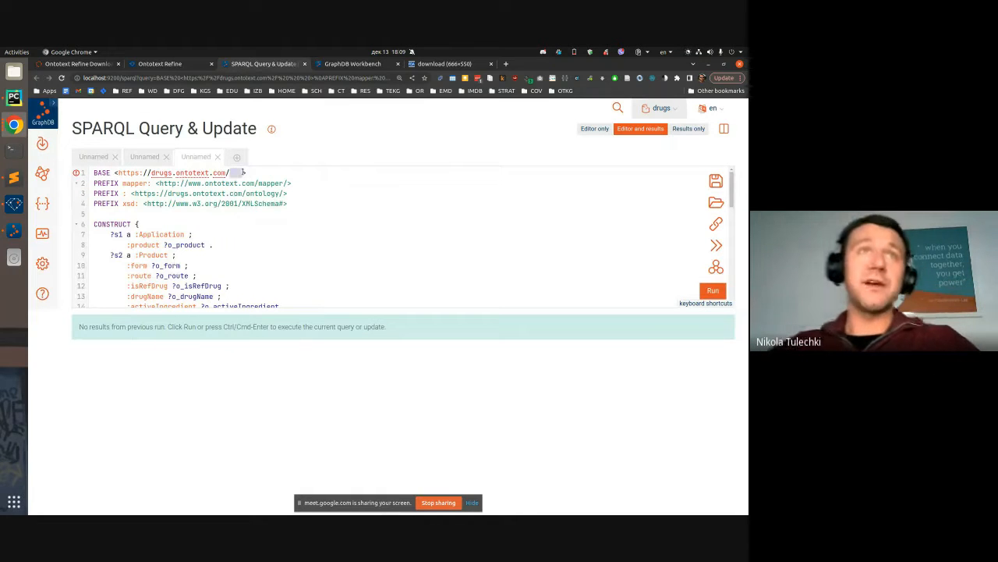
key(BackSpace)
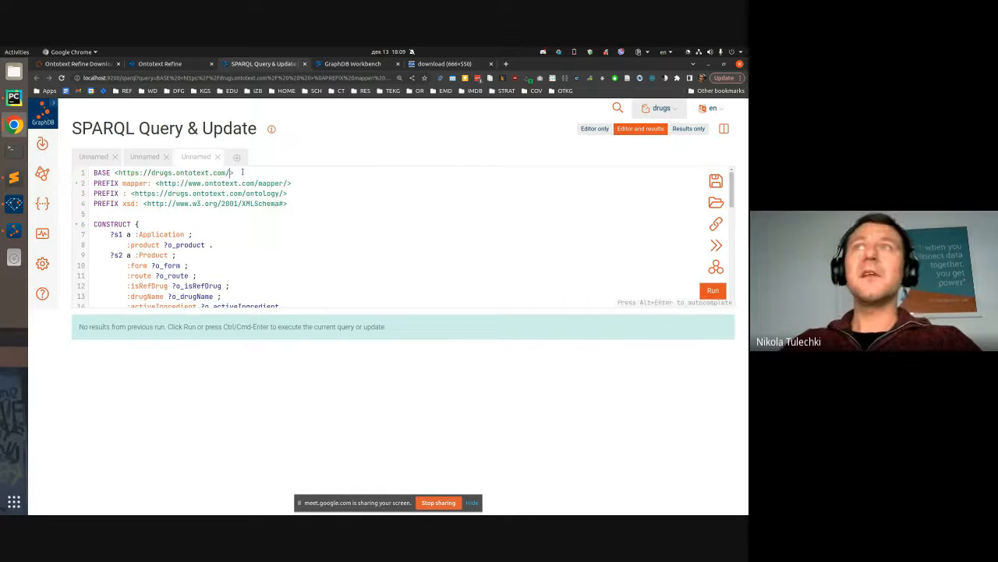
Step: Show only the query editor and examine the CONSTRUCT template's triples for applications, products and ingredients
click(595, 128)
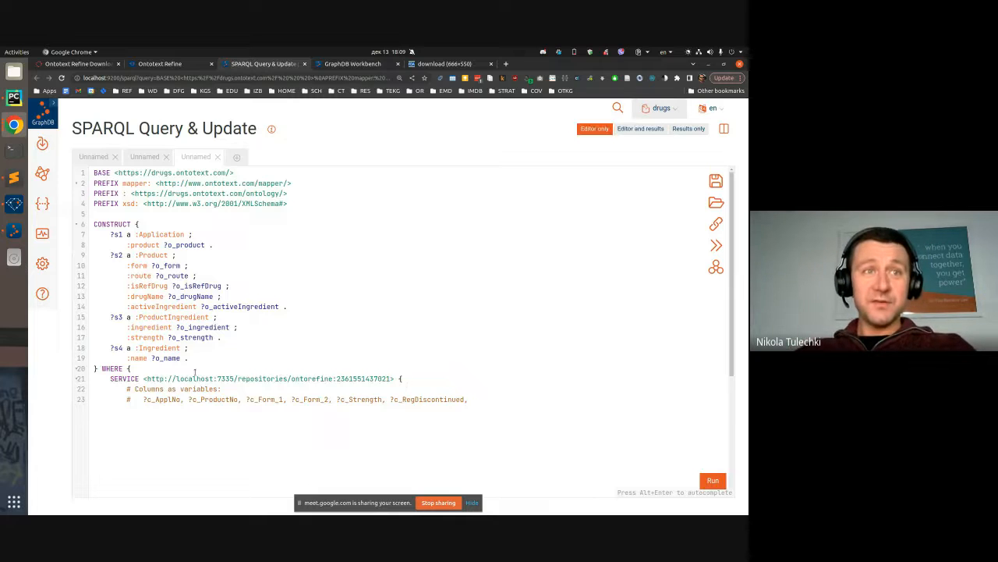
scroll(321, 340, down, 1)
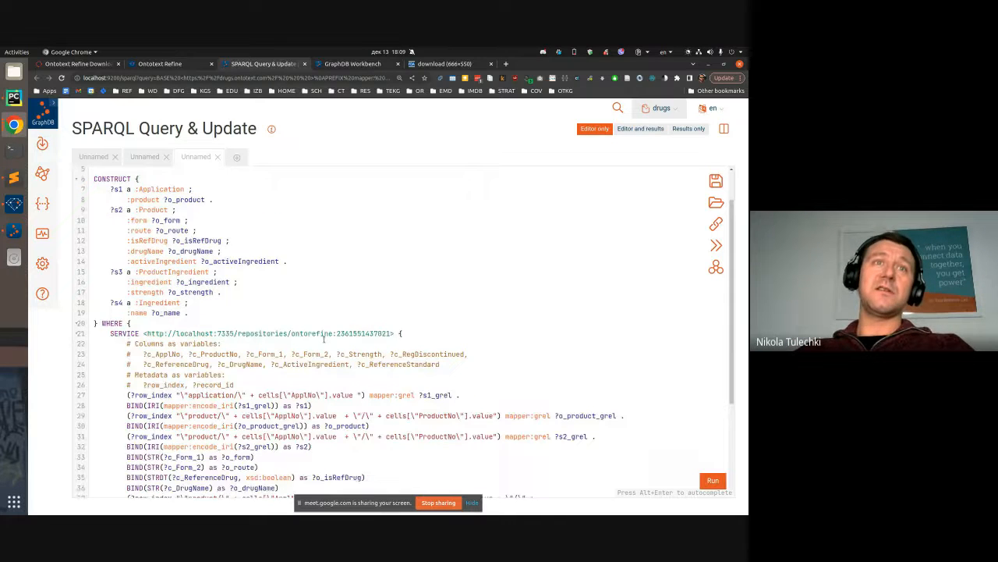
scroll(321, 334, up, 1)
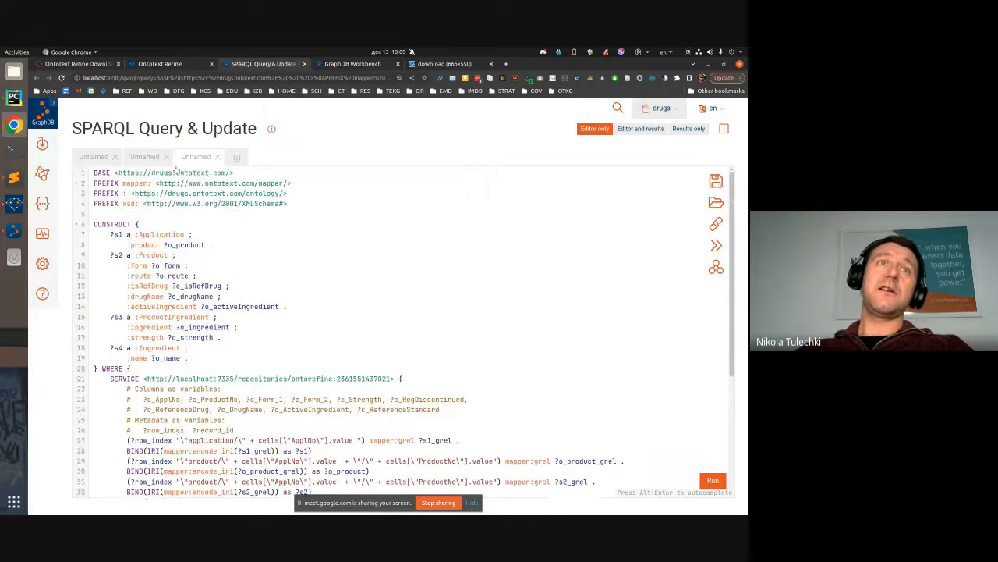
scroll(238, 229, down, 4)
click(251, 223)
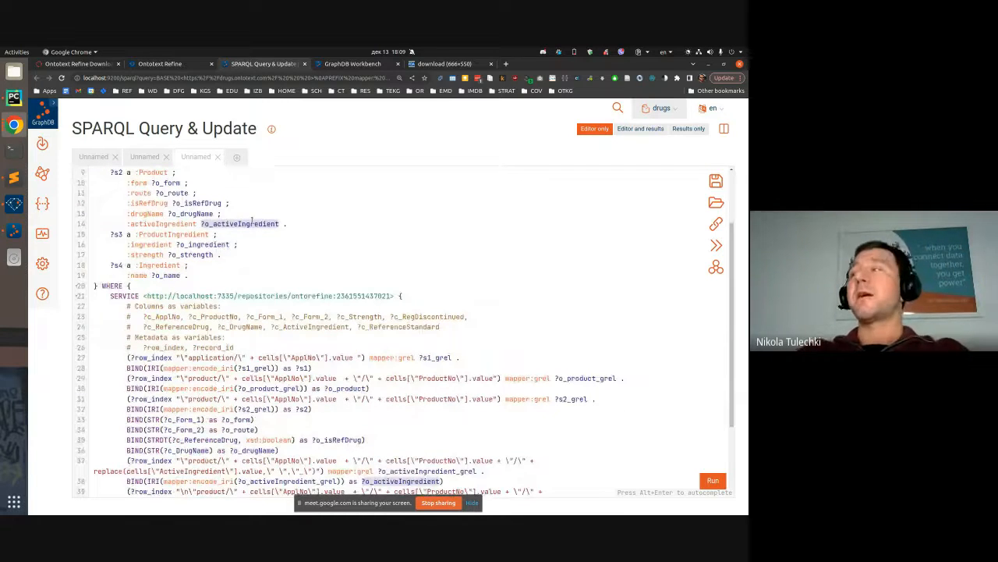
scroll(274, 248, up, 4)
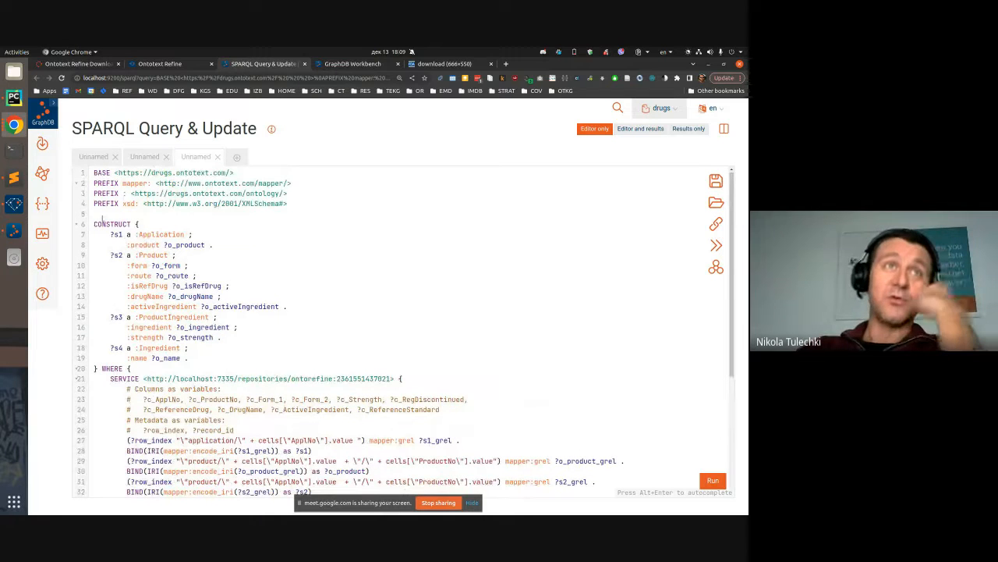
drag(97, 234, 248, 357)
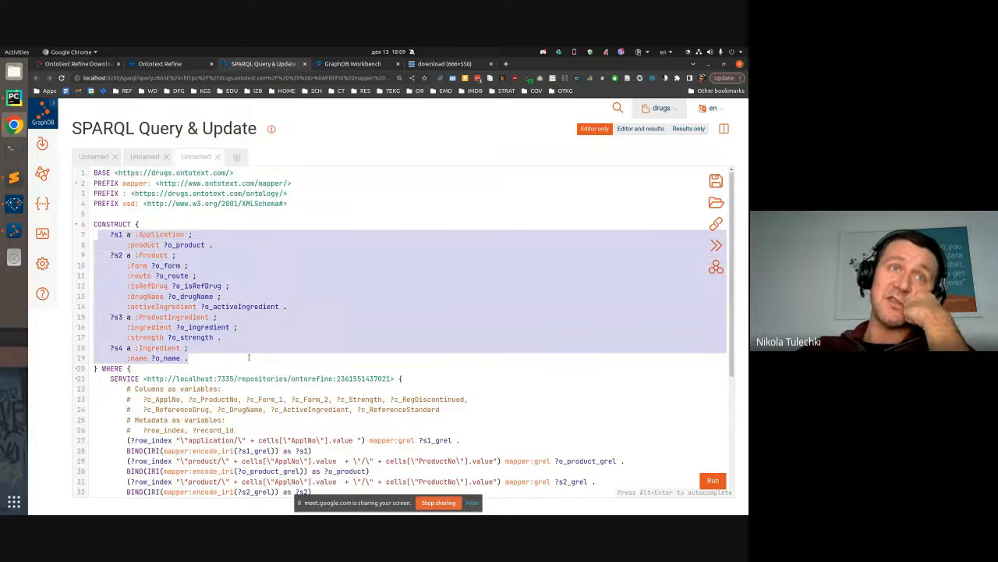
click(122, 253)
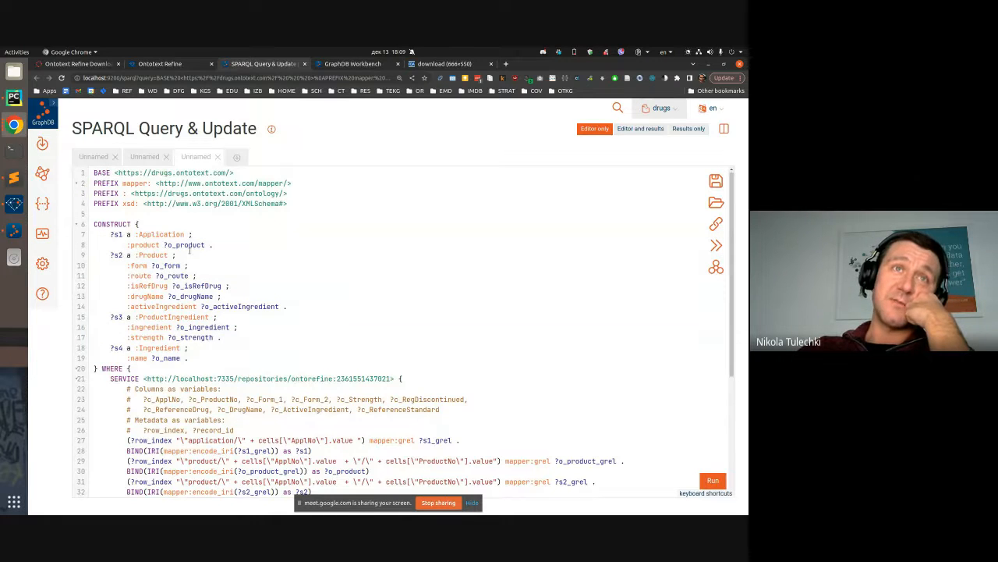
Step: Examine the WHERE clause, covering the ontorefine SERVICE address, the mapper:grel expressions and the BIND statements down to ?c_Form_1
scroll(181, 324, down, 3)
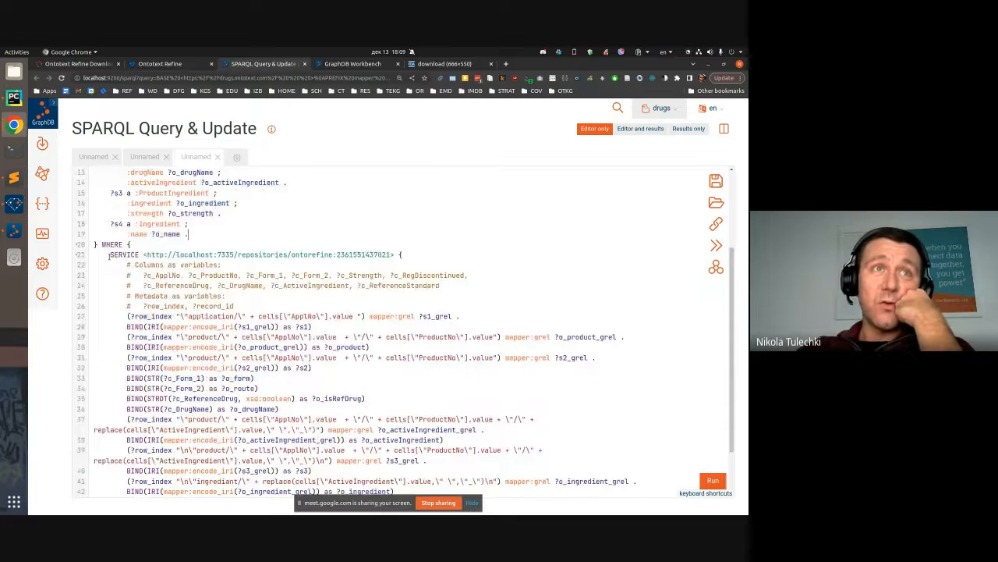
drag(109, 255, 416, 255)
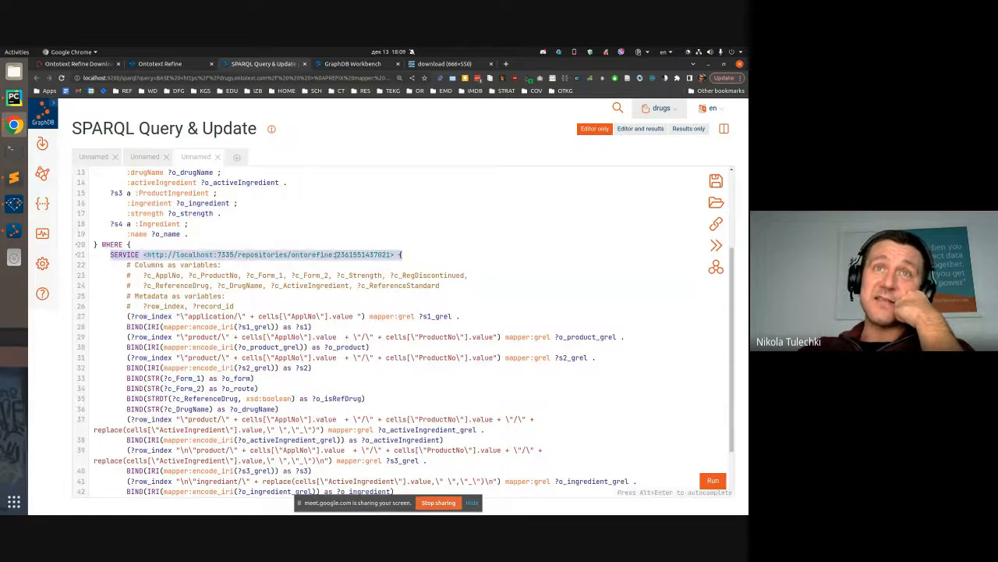
click(369, 254)
drag(390, 255, 153, 255)
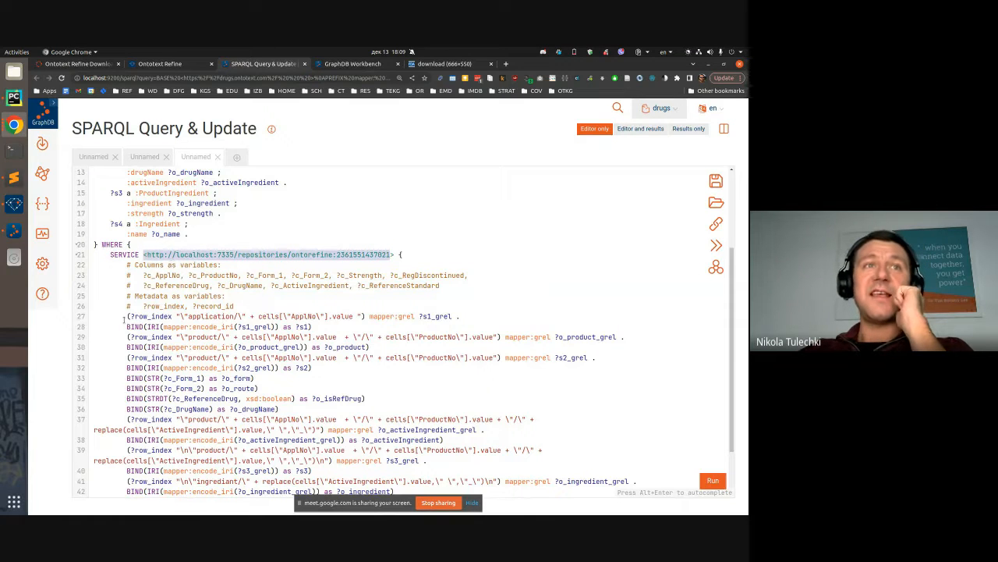
drag(124, 319, 450, 411)
scroll(451, 425, down, 2)
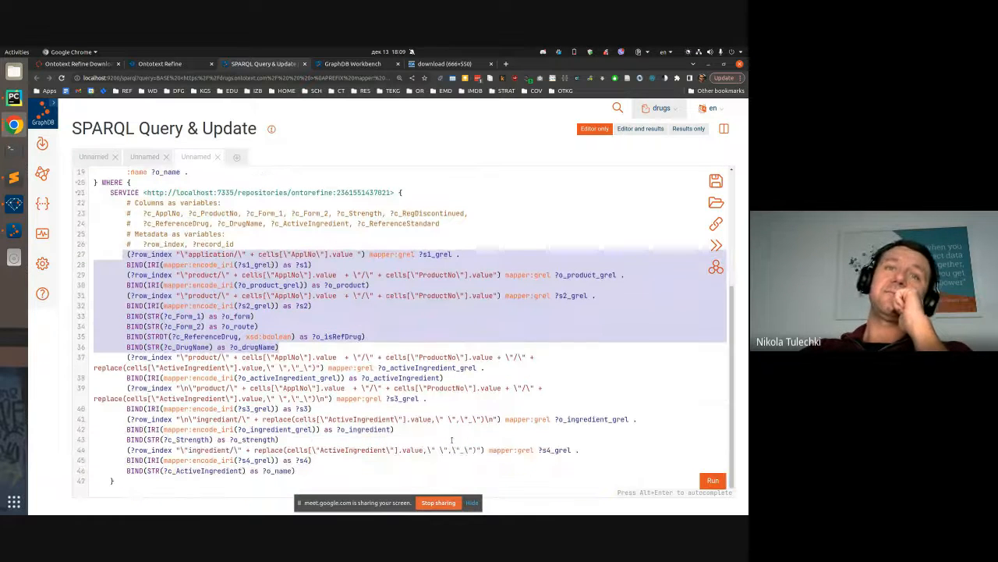
click(214, 285)
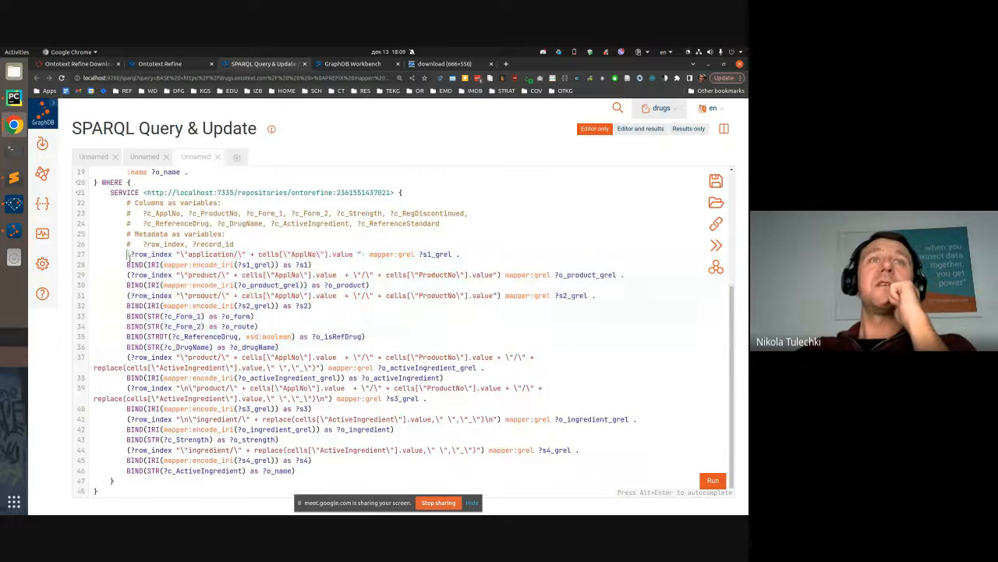
drag(128, 255, 135, 276)
click(196, 255)
click(249, 264)
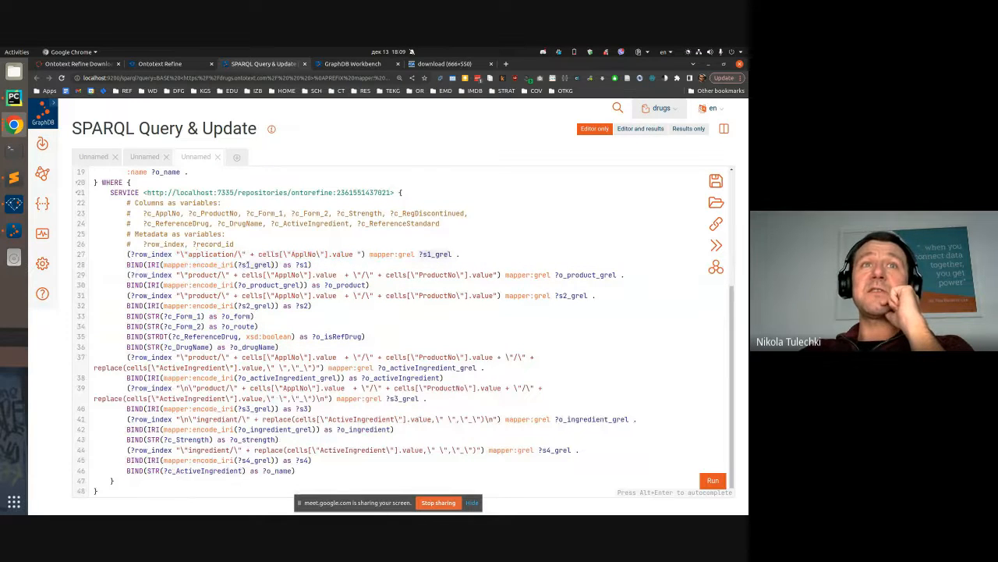
click(178, 317)
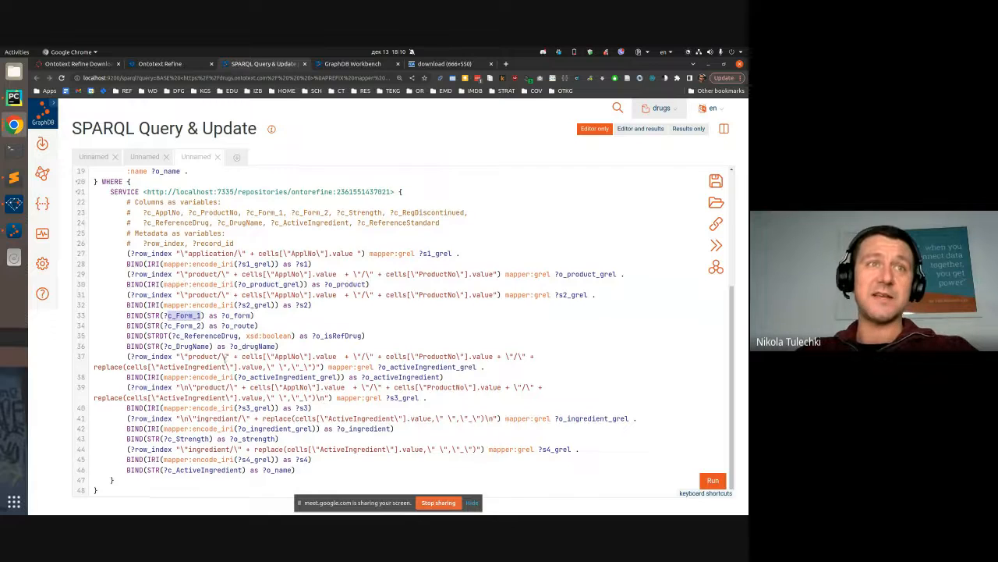
Step: Append limit 100 after the closing brace of the CONSTRUCT query and run it
scroll(226, 359, up, 3)
scroll(226, 359, down, 3)
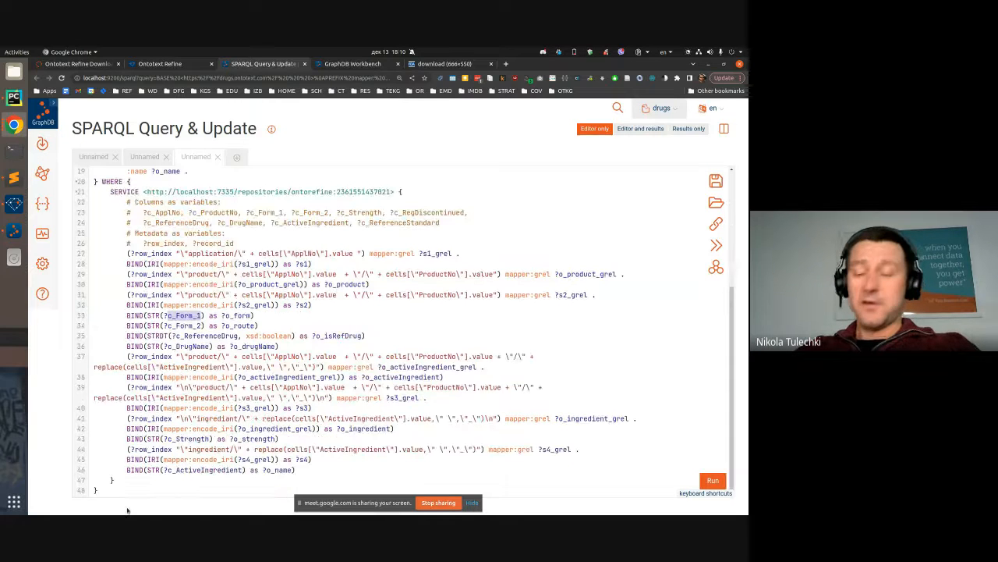
click(129, 489)
text(limi)
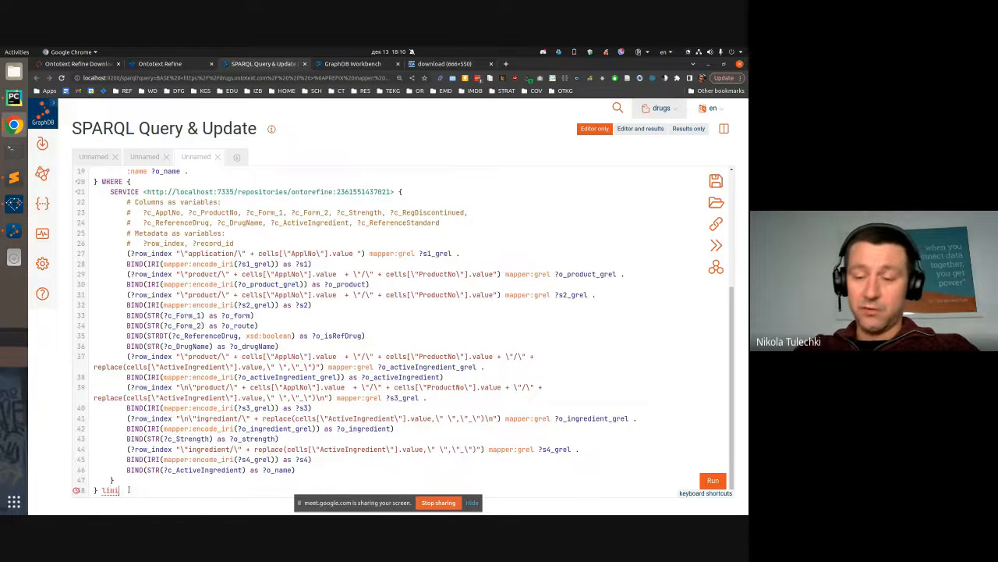
text(t 100)
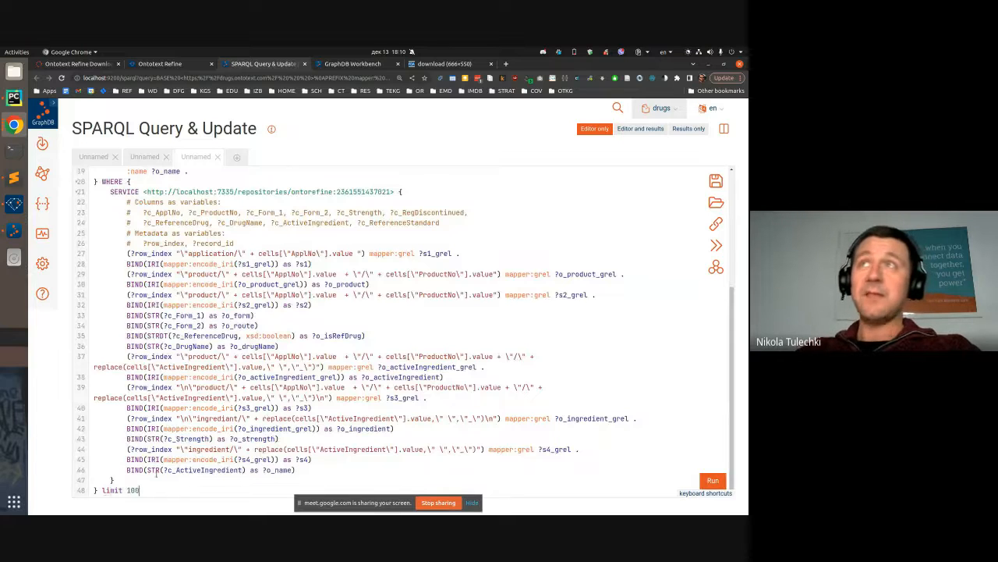
click(713, 479)
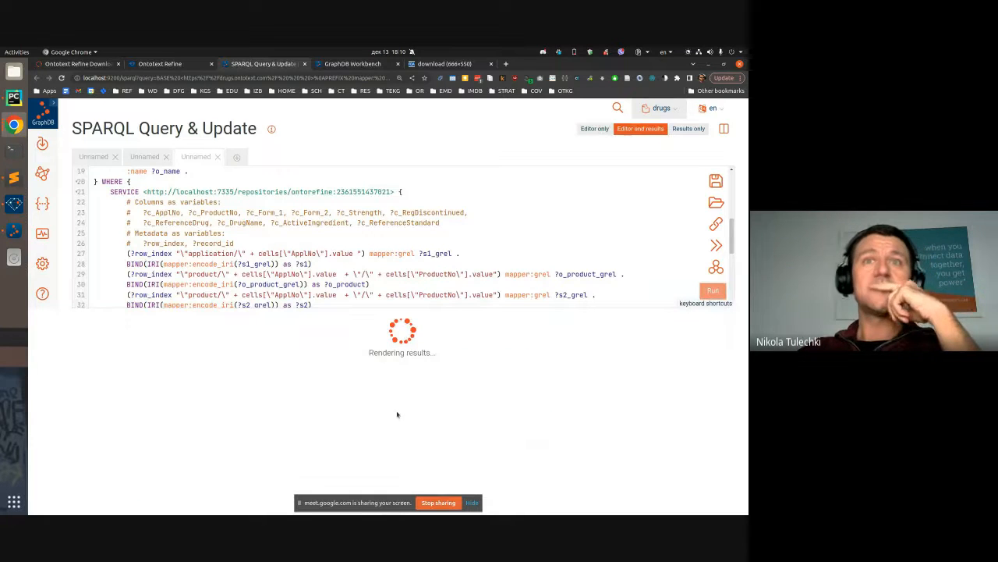
Step: Examine the subject, predicate and object values of the constructed triples for the first applications and products
scroll(215, 246, down, 3)
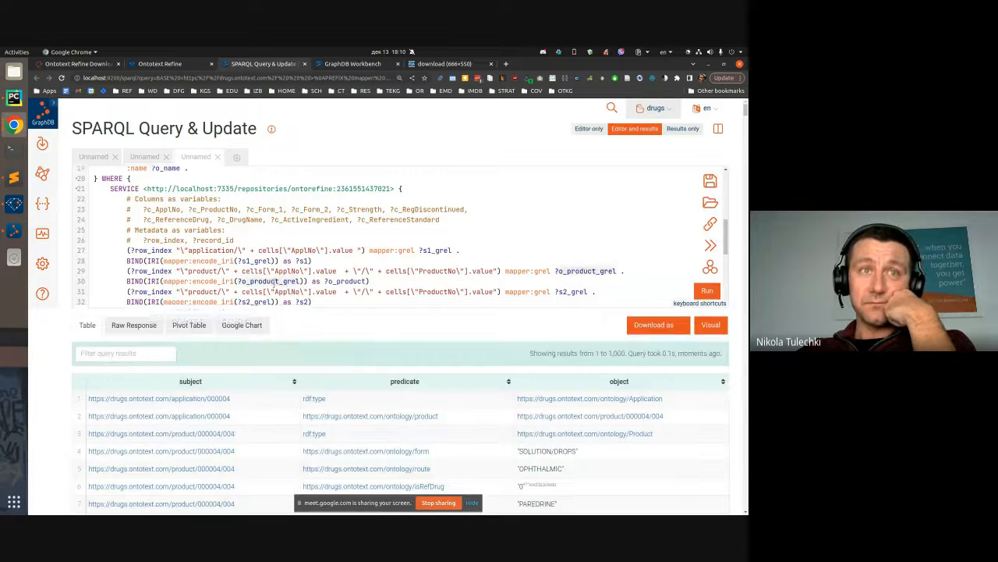
scroll(214, 247, down, 8)
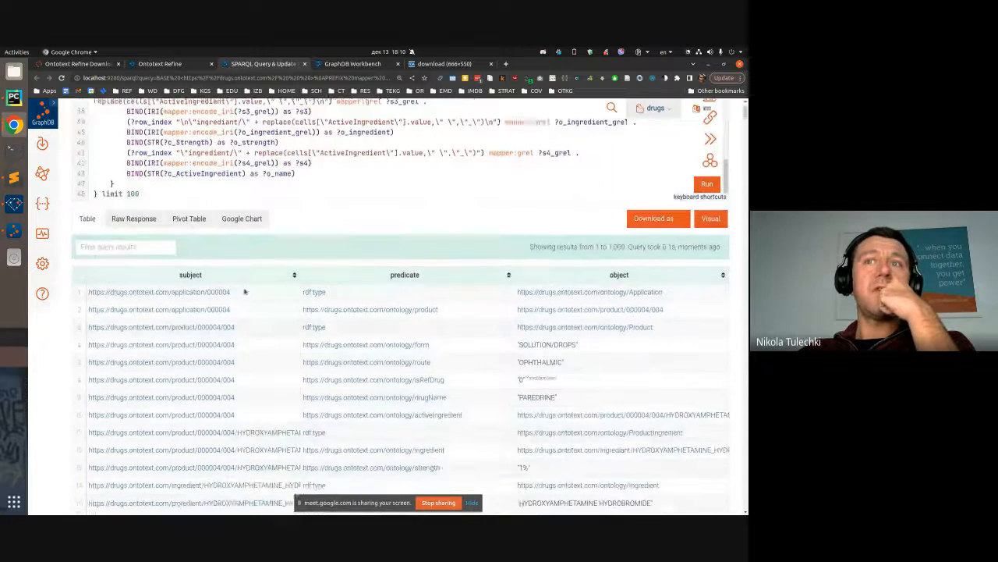
scroll(279, 269, down, 1)
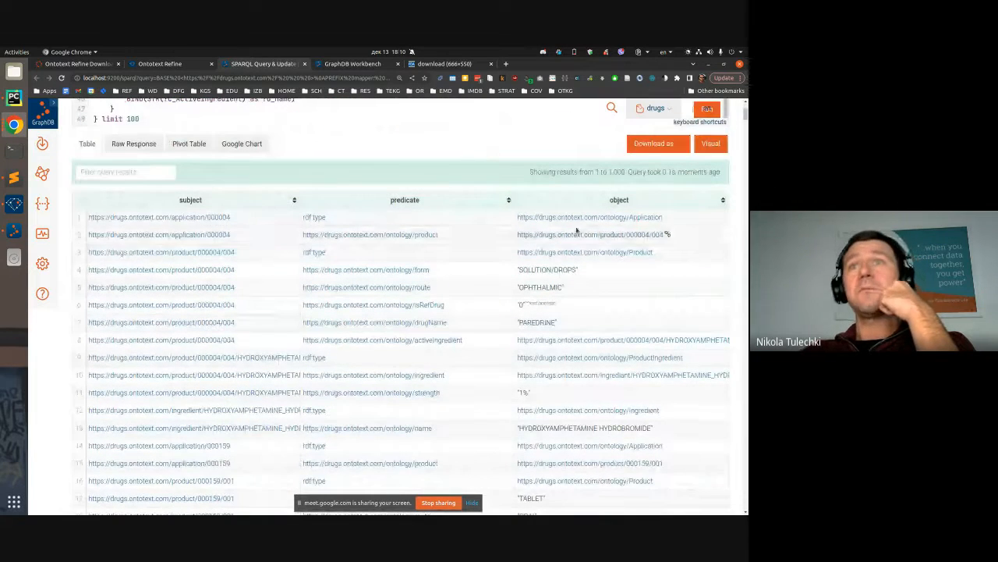
scroll(185, 310, down, 2)
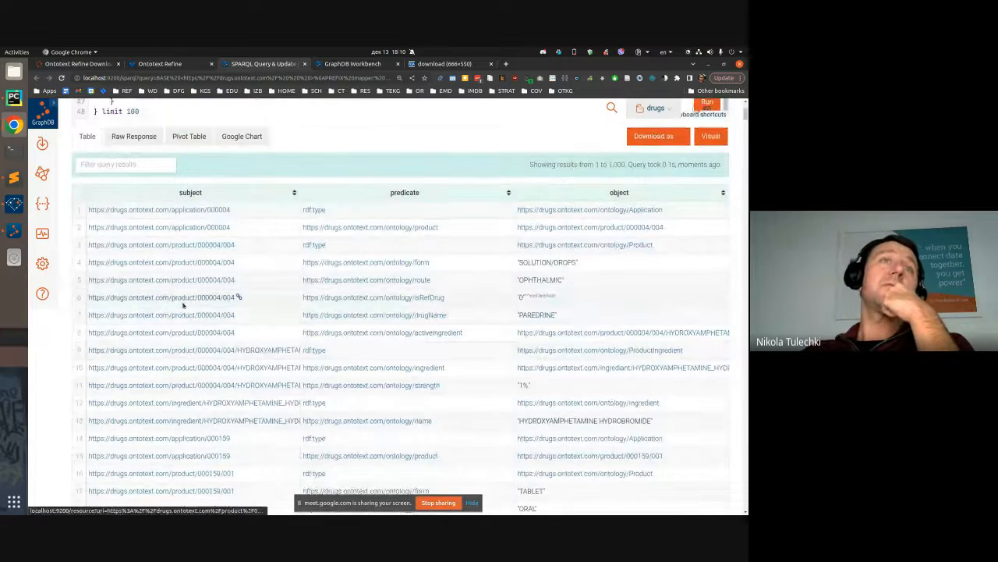
scroll(185, 311, up, 4)
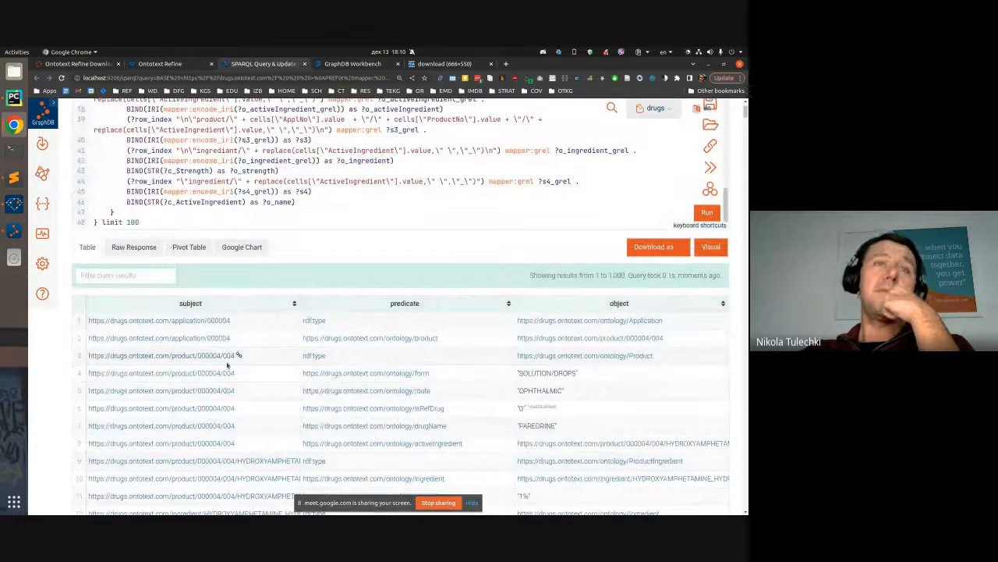
scroll(350, 402, up, 2)
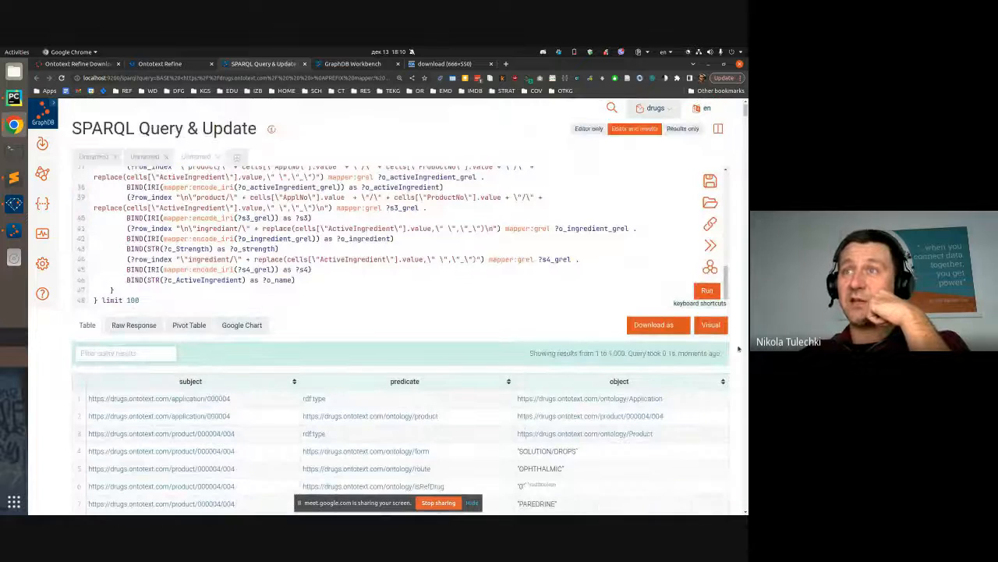
Step: Show the query results as a visual graph and inspect the details of application 003718 and its neighbouring product 002
click(708, 325)
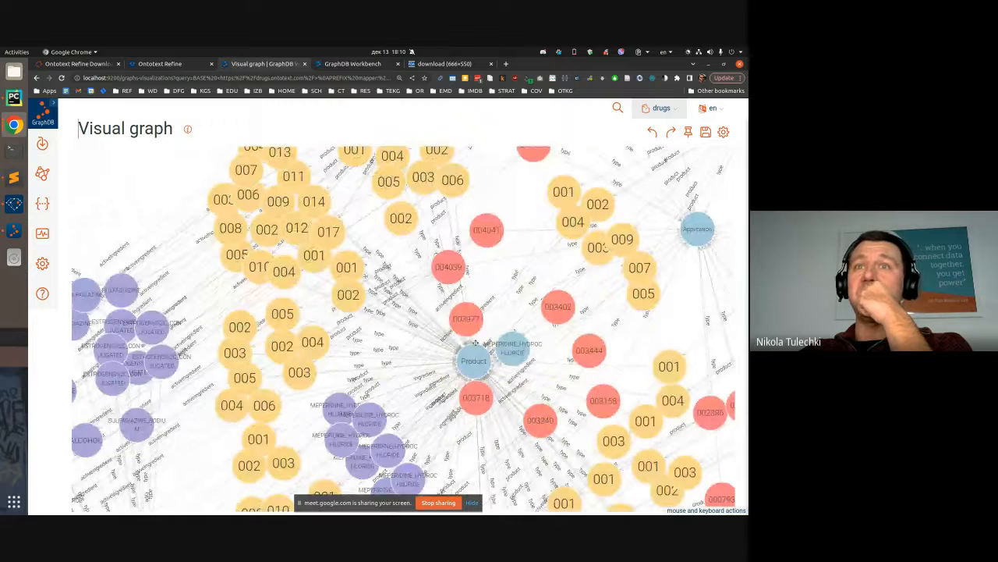
click(478, 399)
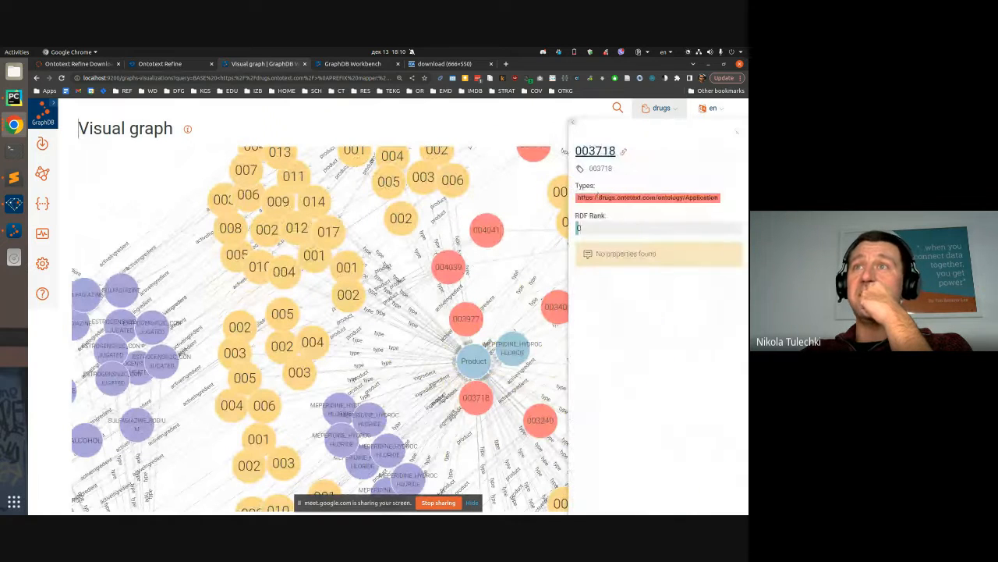
click(401, 216)
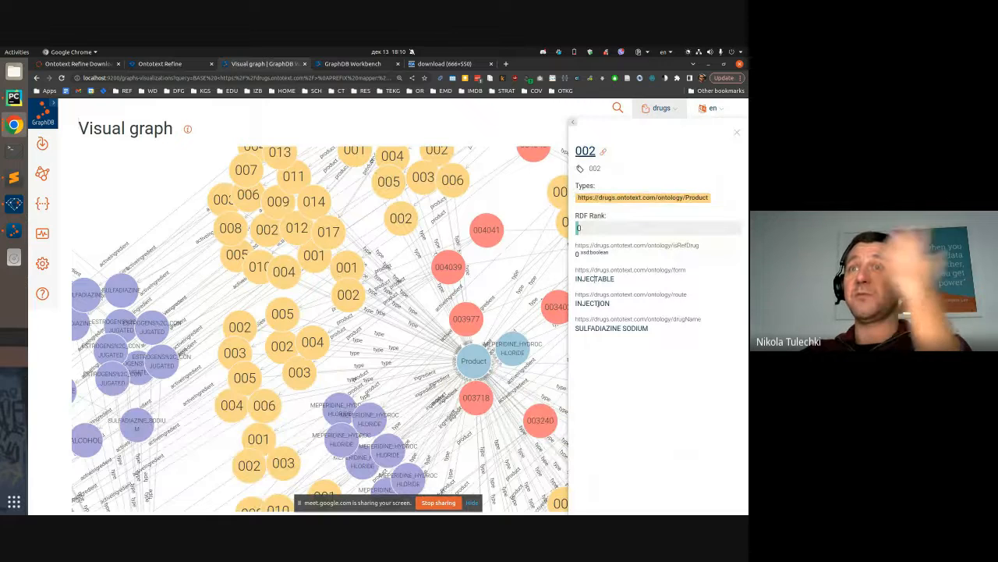
drag(652, 333, 729, 140)
click(738, 133)
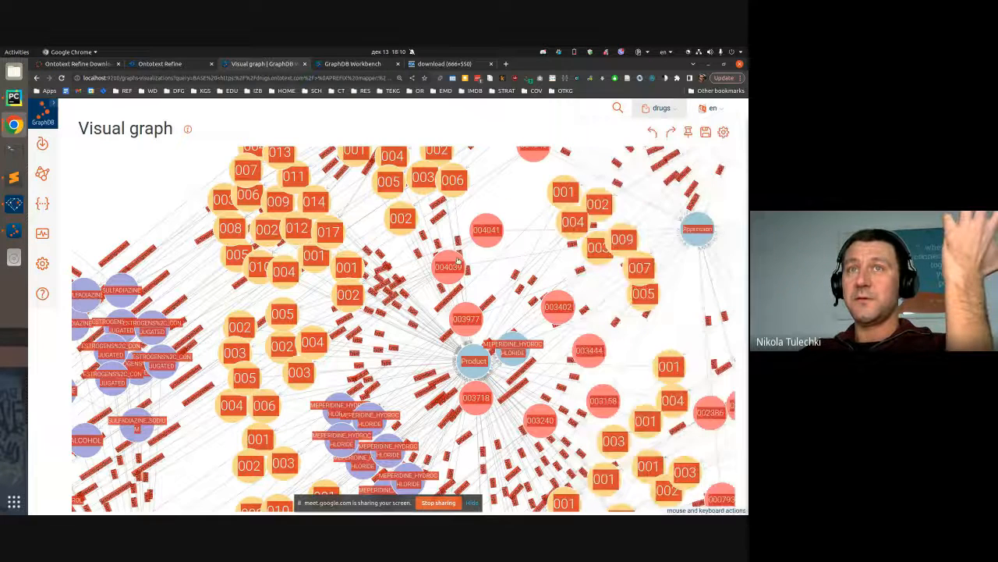
Step: Inspect application 004039 and product 002 including its drugName, survey the wider graph, and dismiss the node details
click(458, 262)
click(400, 221)
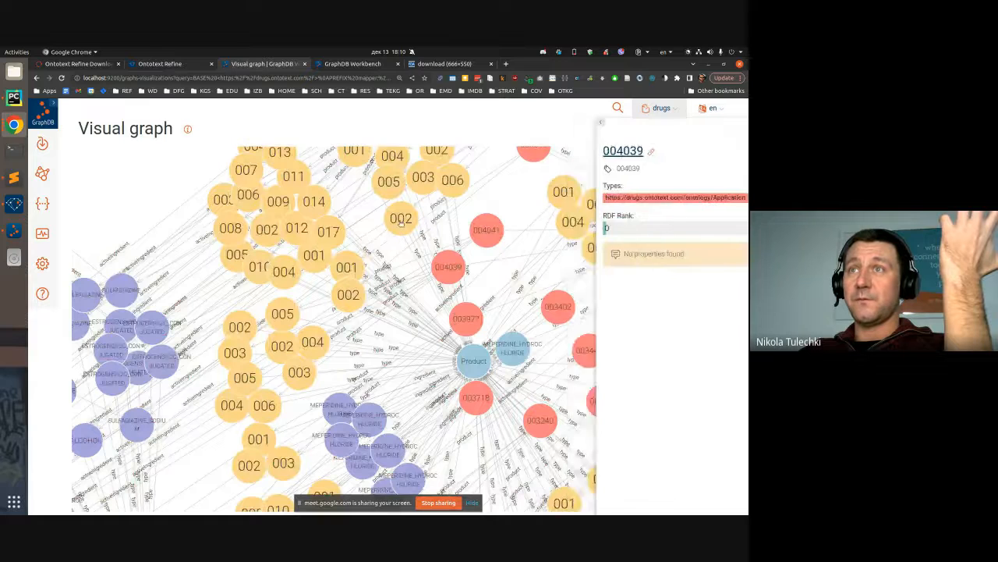
drag(648, 329, 595, 328)
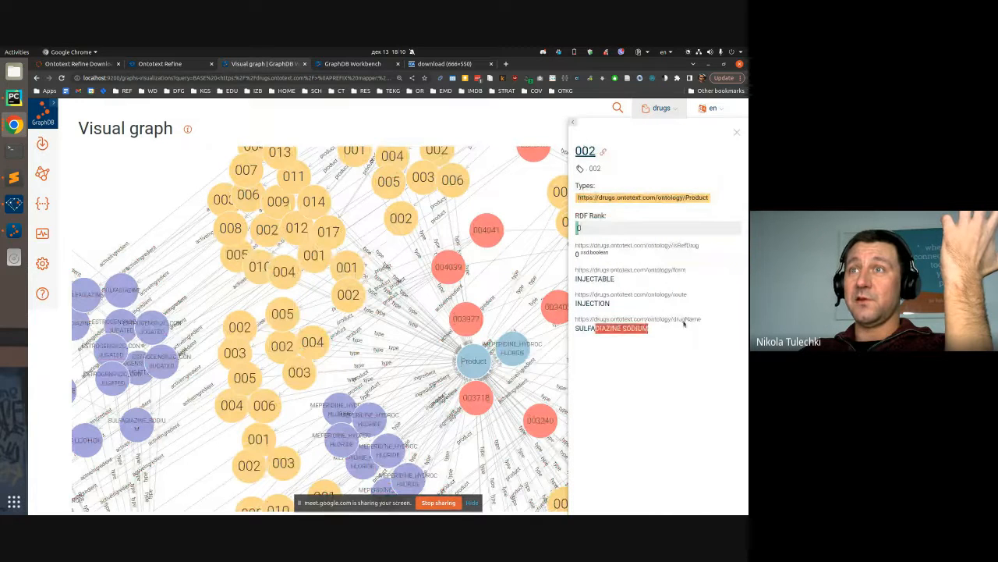
click(691, 359)
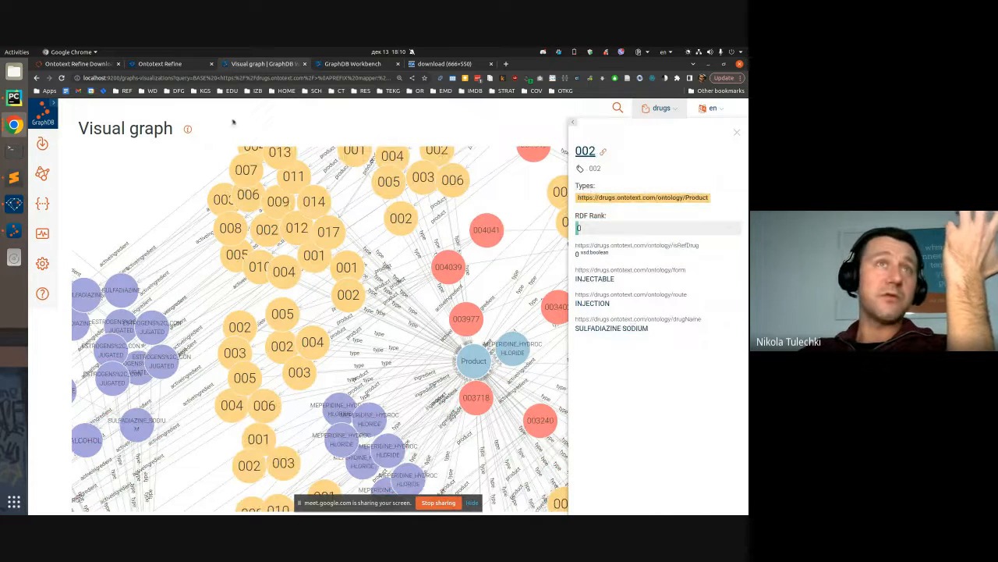
scroll(434, 288, down, 5)
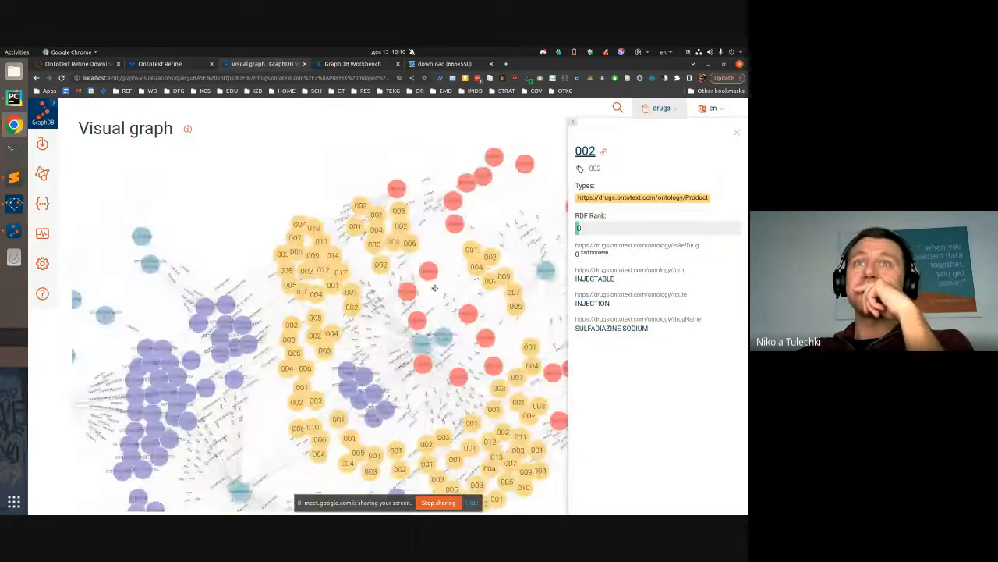
drag(399, 250, 267, 197)
click(739, 133)
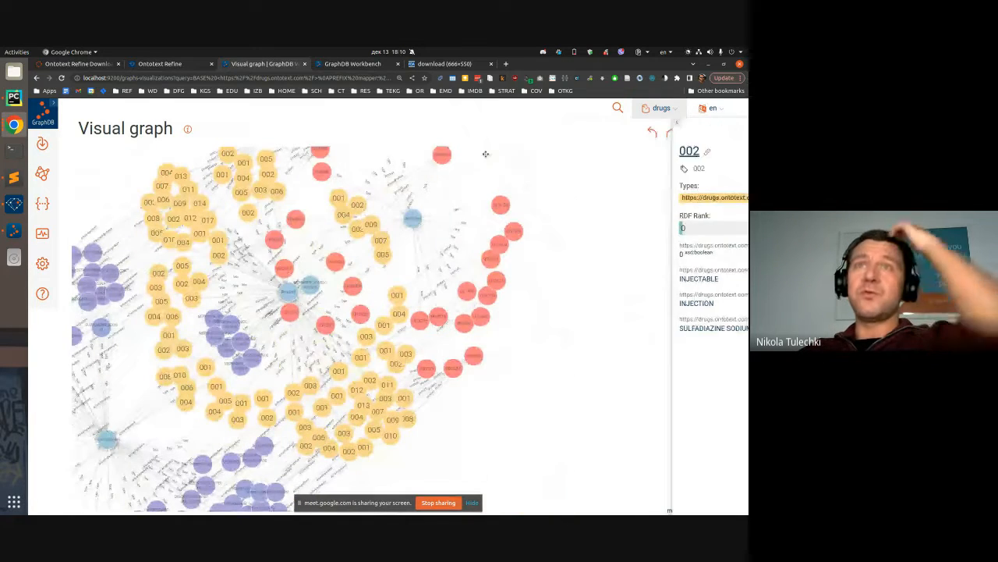
Step: Return to the SPARQL query and replace the CONSTRUCT keyword with INSERT
click(53, 203)
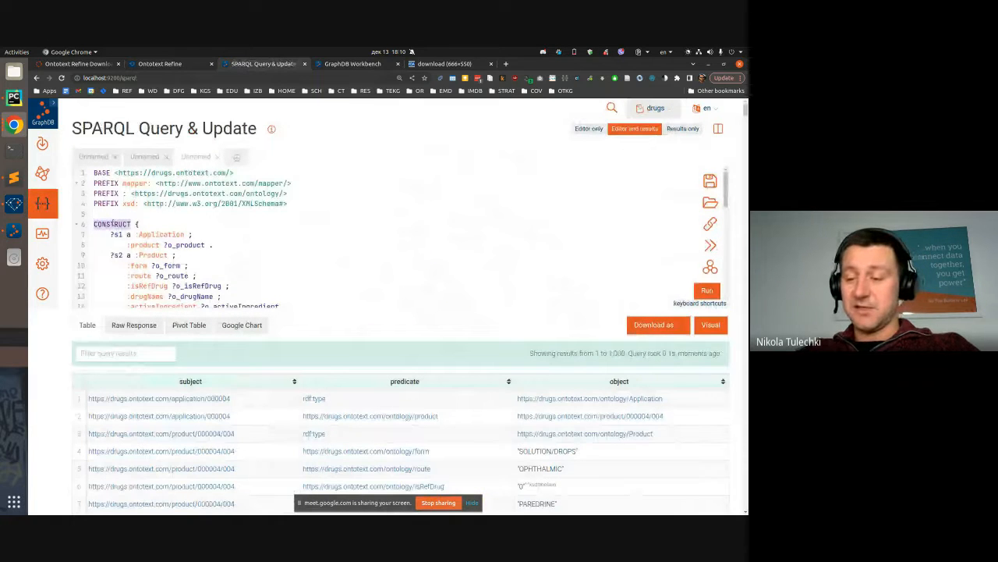
text(INSERT)
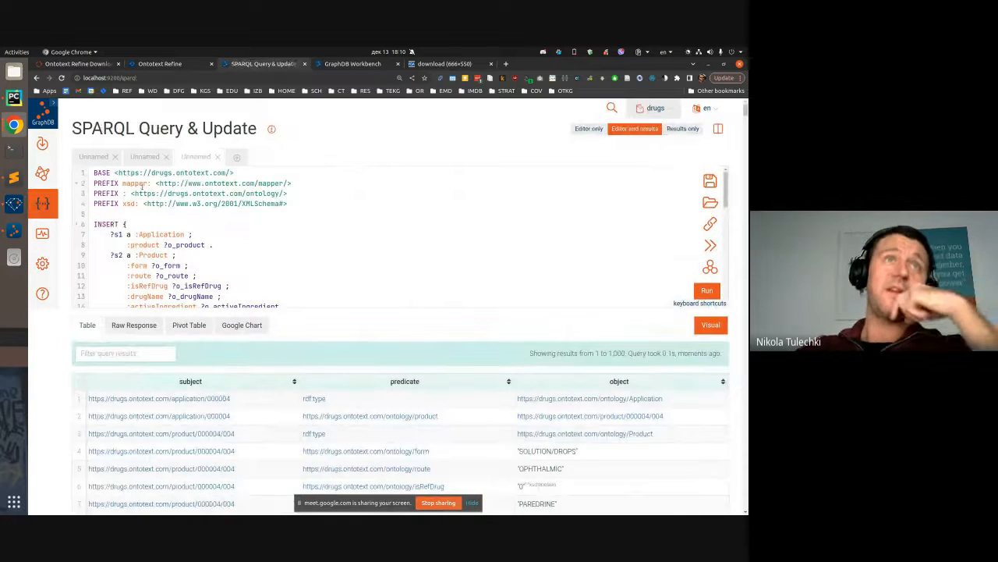
scroll(397, 253, down, 3)
scroll(397, 254, up, 3)
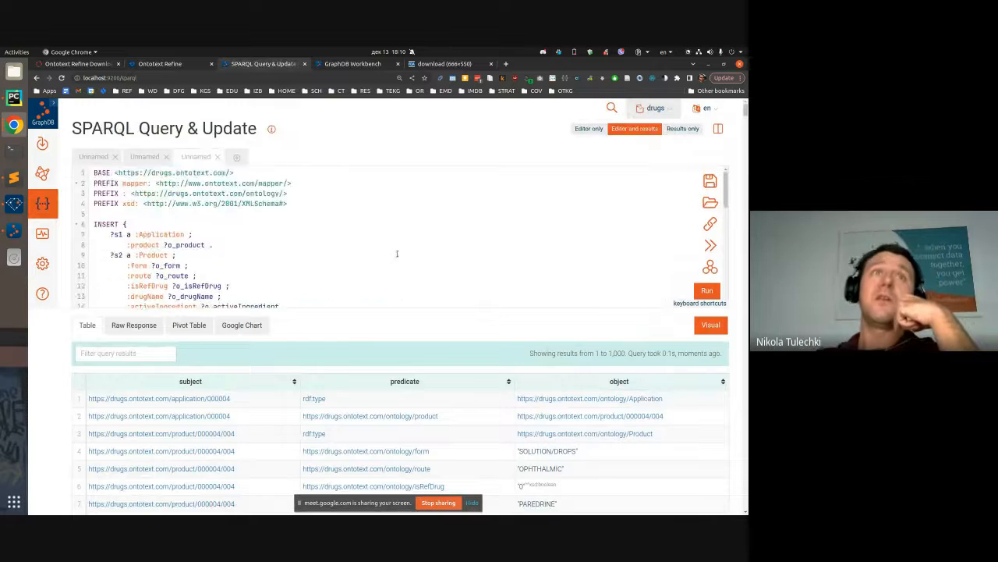
click(520, 249)
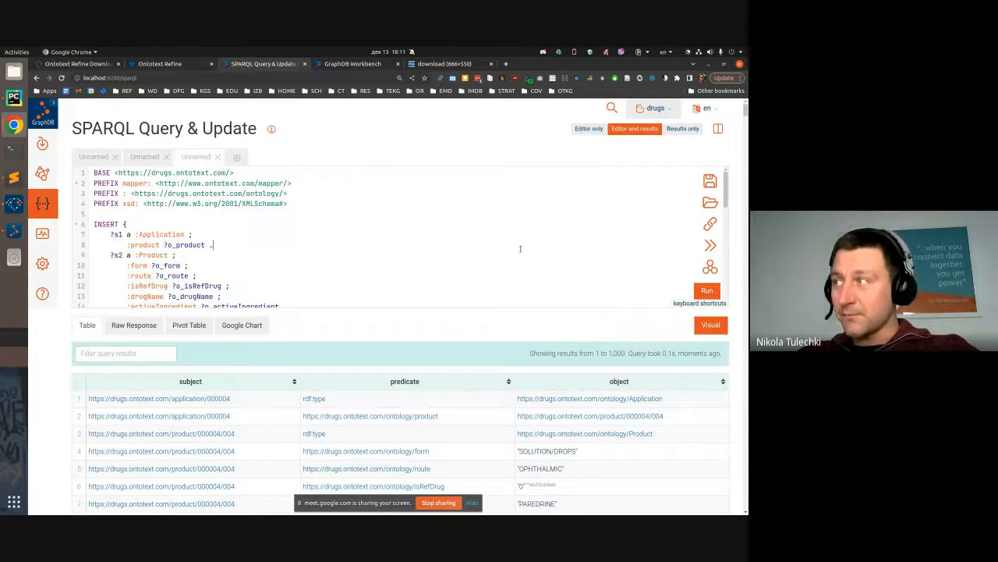
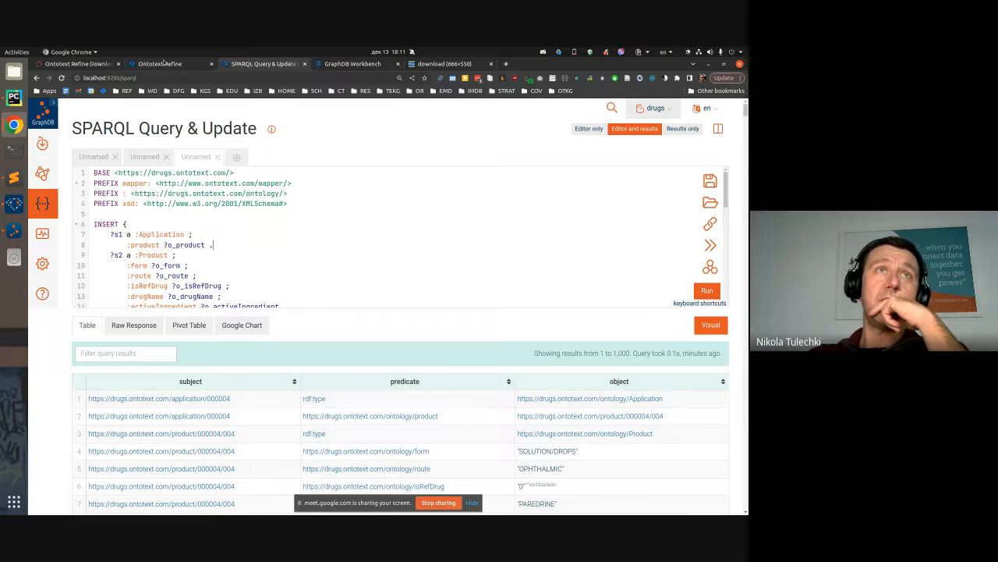
Step: Switch to Ontotext Refine, close the RDF mapping, and extract the project's operation history with both Save RDF Mapping operations excluded
click(138, 65)
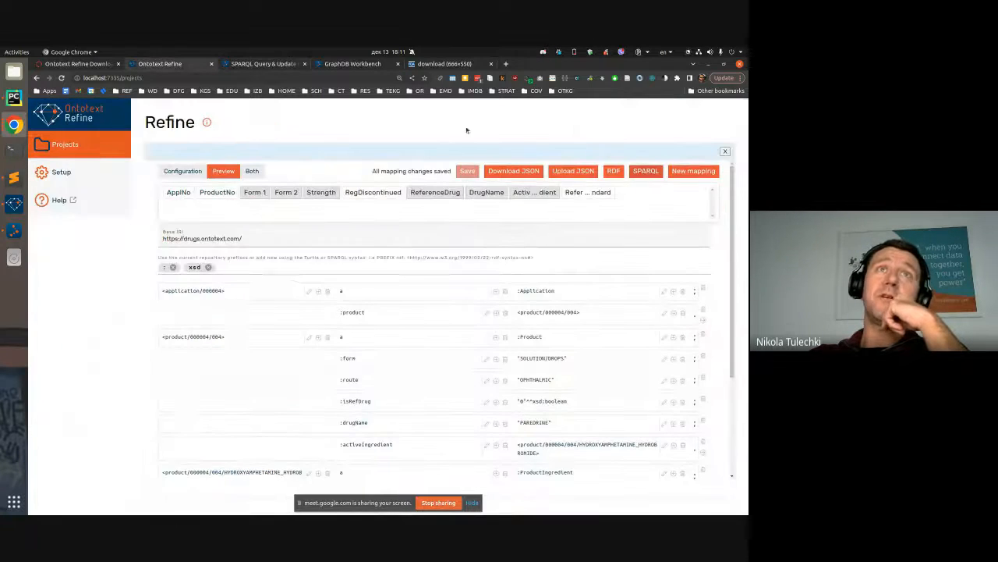
click(725, 151)
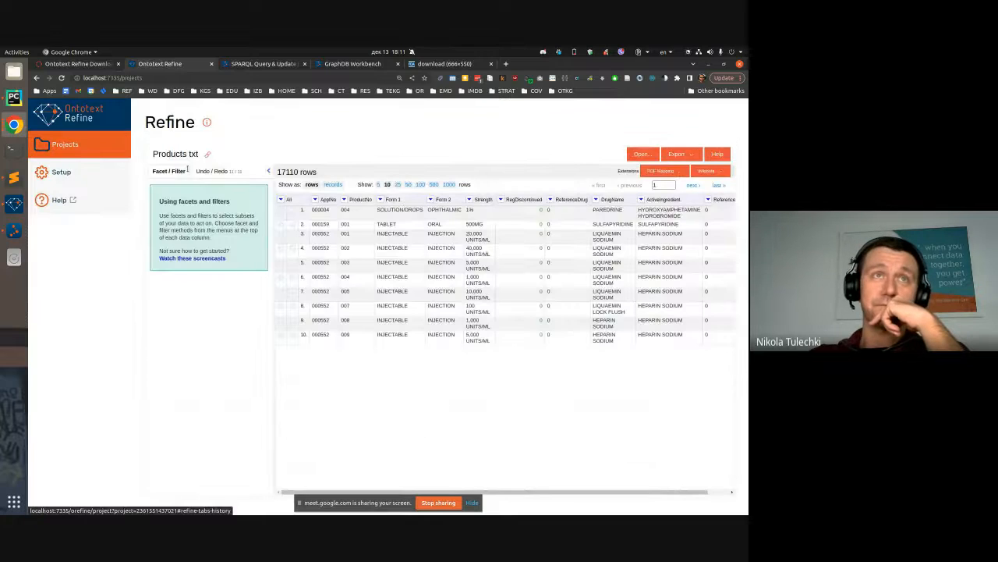
click(212, 170)
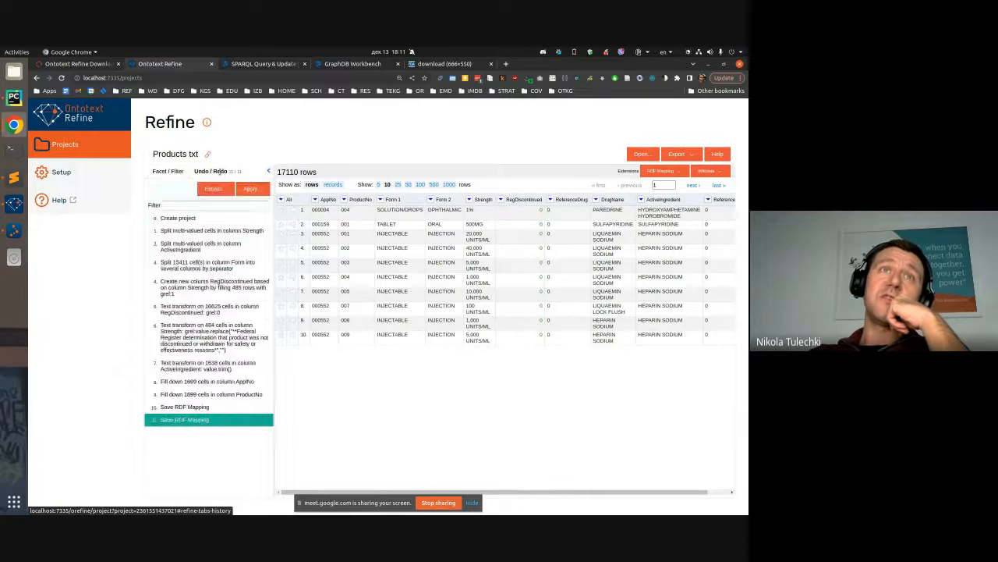
click(222, 189)
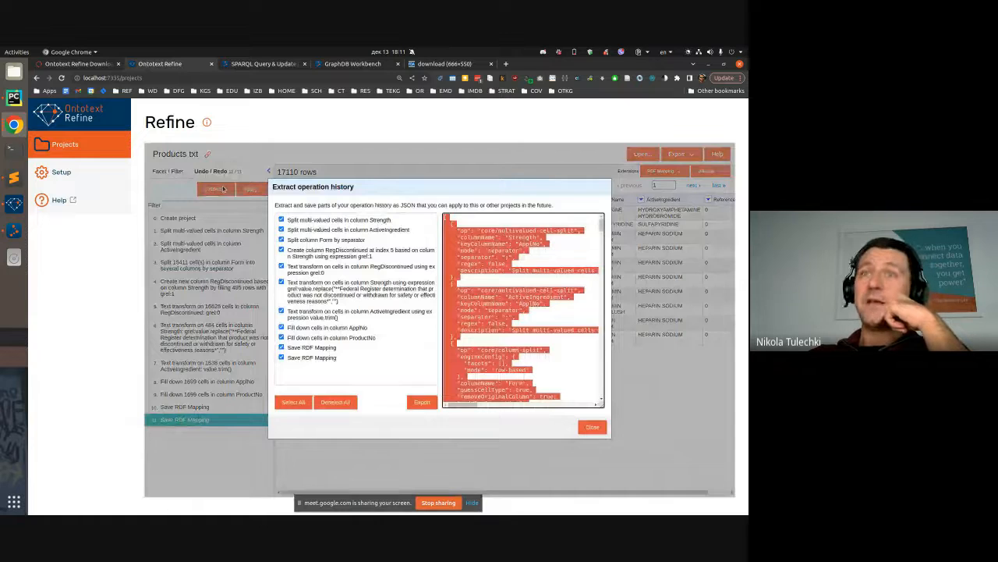
click(277, 358)
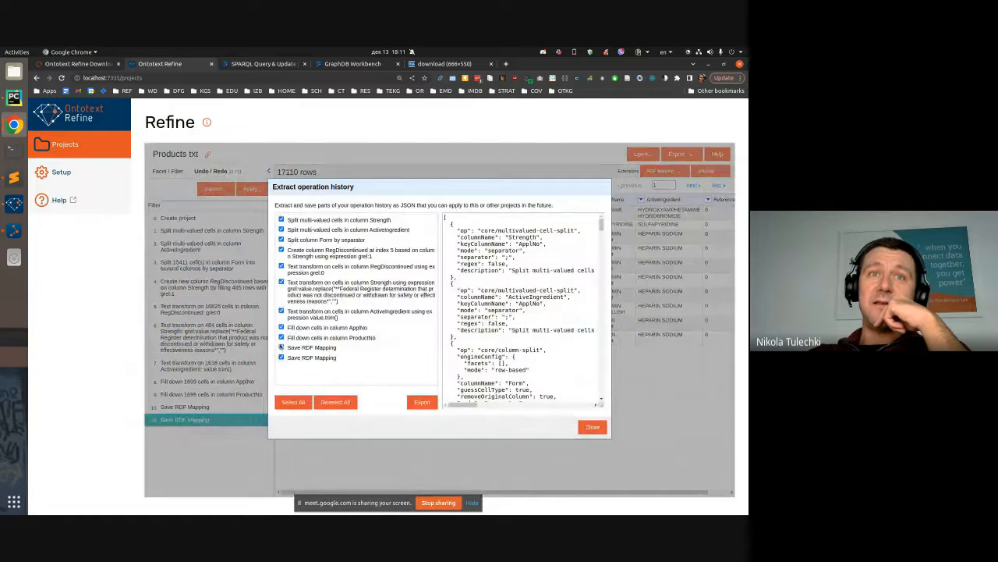
click(281, 357)
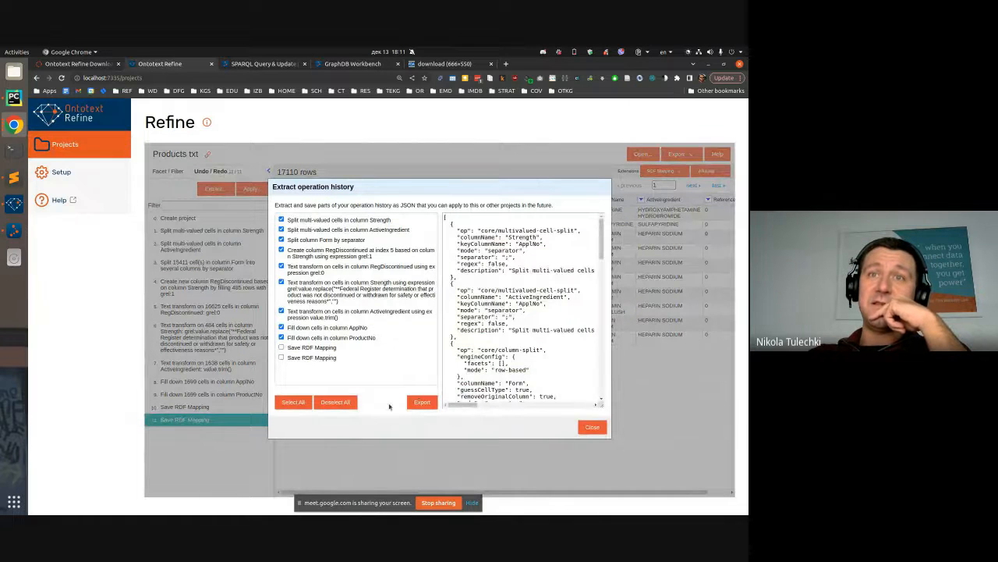
click(421, 402)
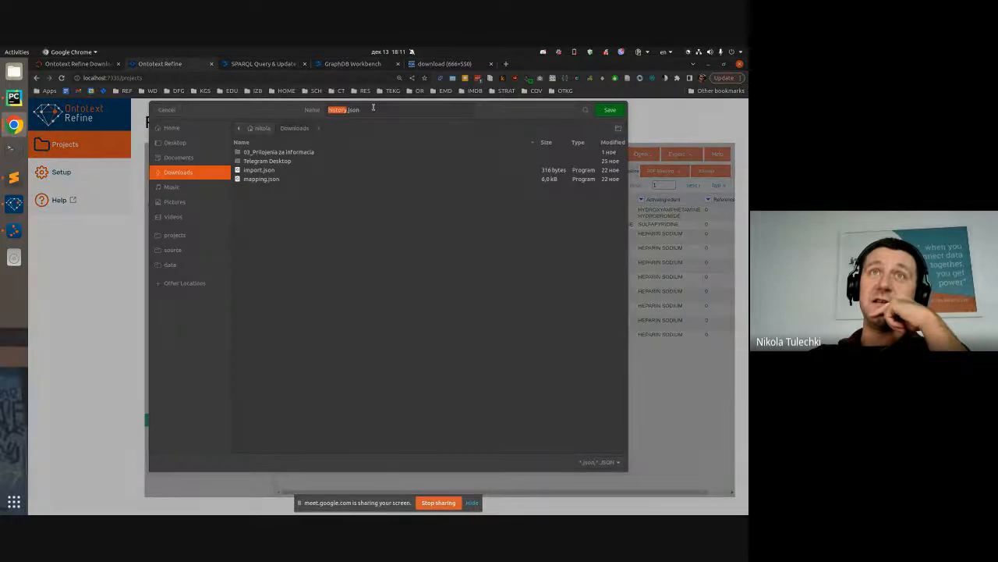
double_click(358, 109)
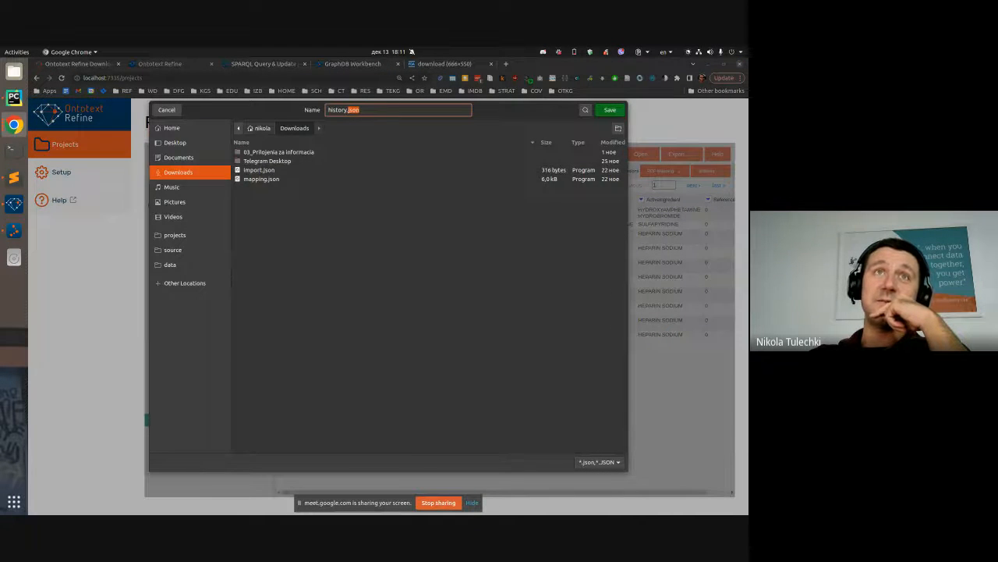
click(260, 128)
click(294, 128)
click(176, 234)
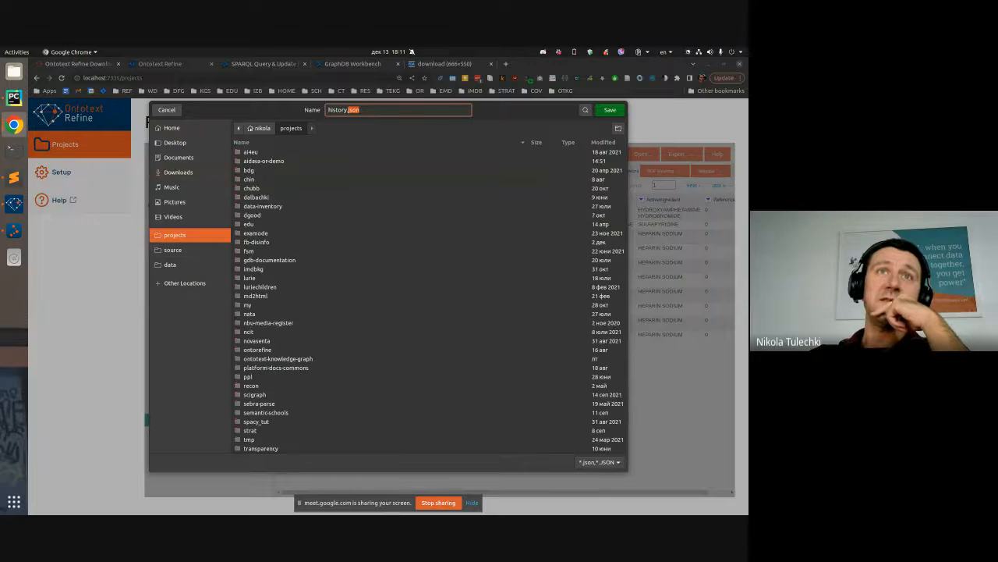
double_click(263, 161)
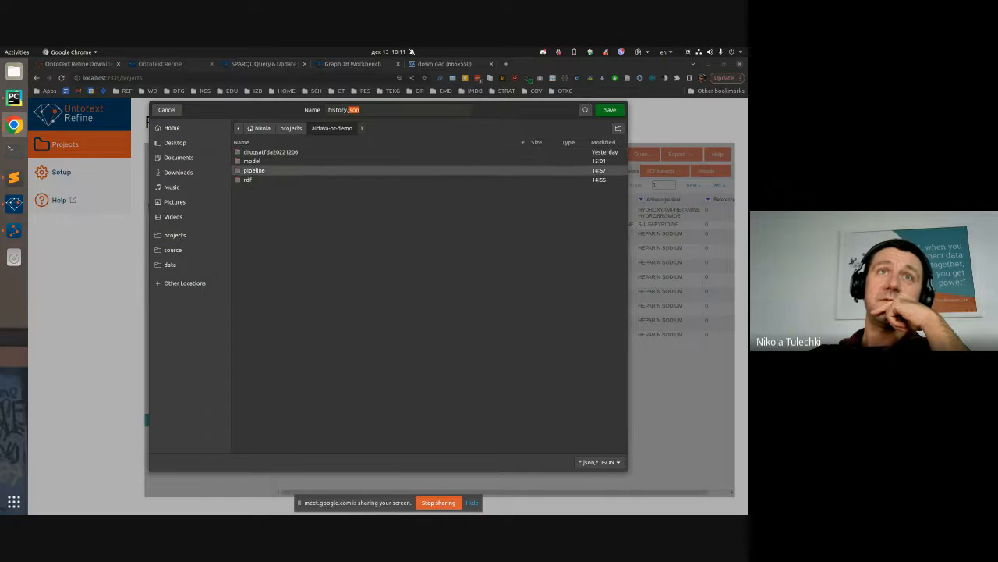
double_click(254, 170)
click(254, 160)
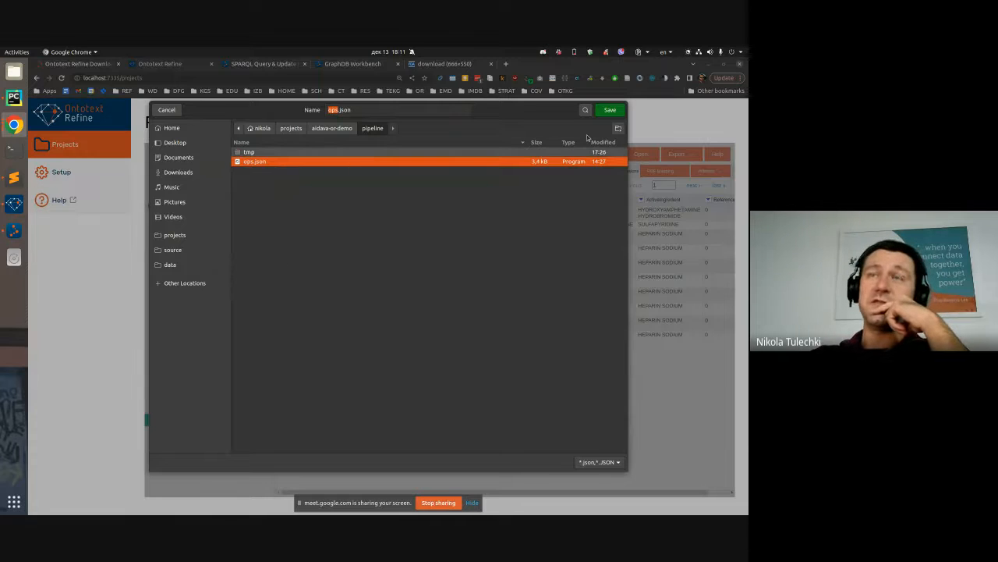
click(166, 109)
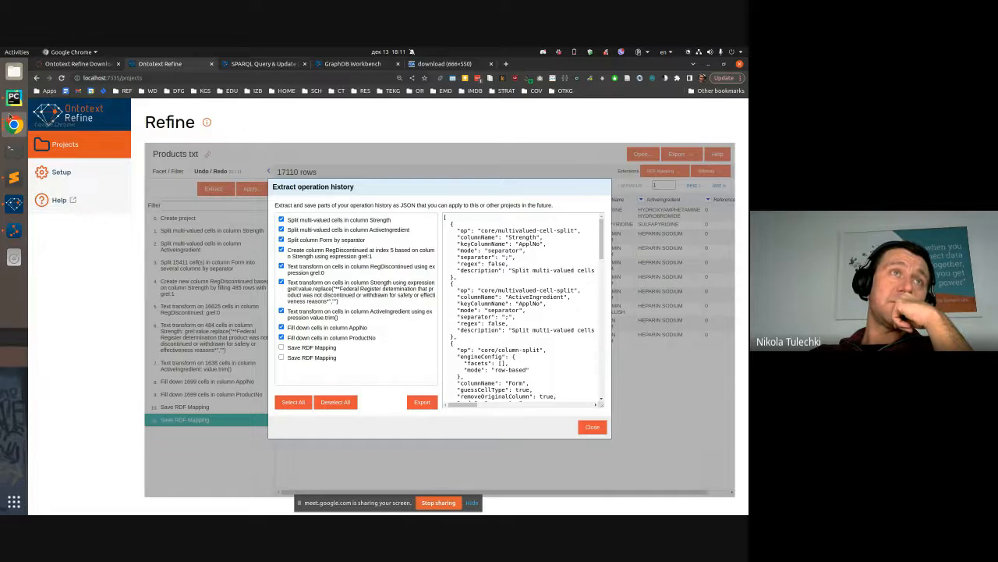
Step: Open ops.json from the aidava-or-demo/pipeline project folder in Sublime Text and maximize the editor window
click(14, 177)
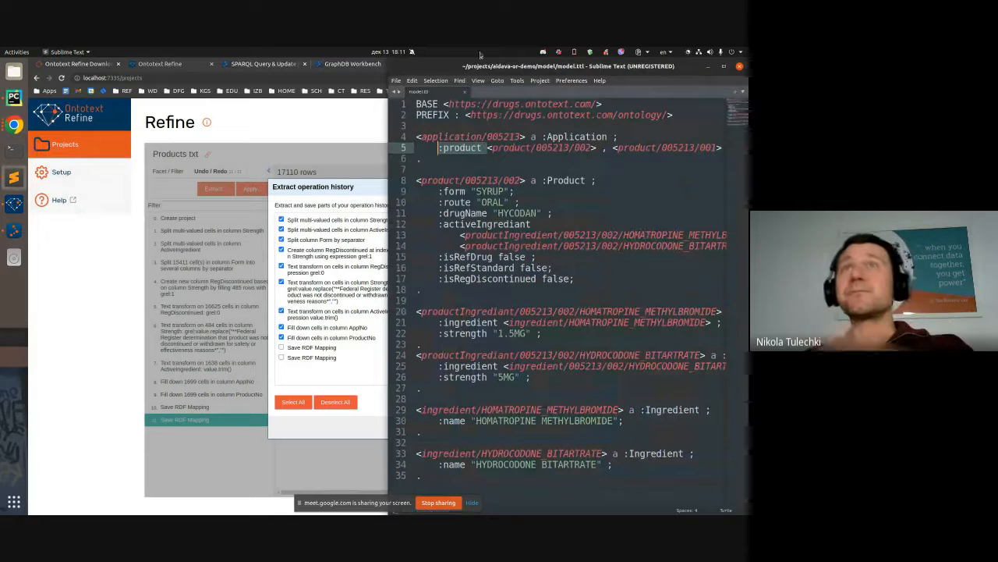
click(14, 151)
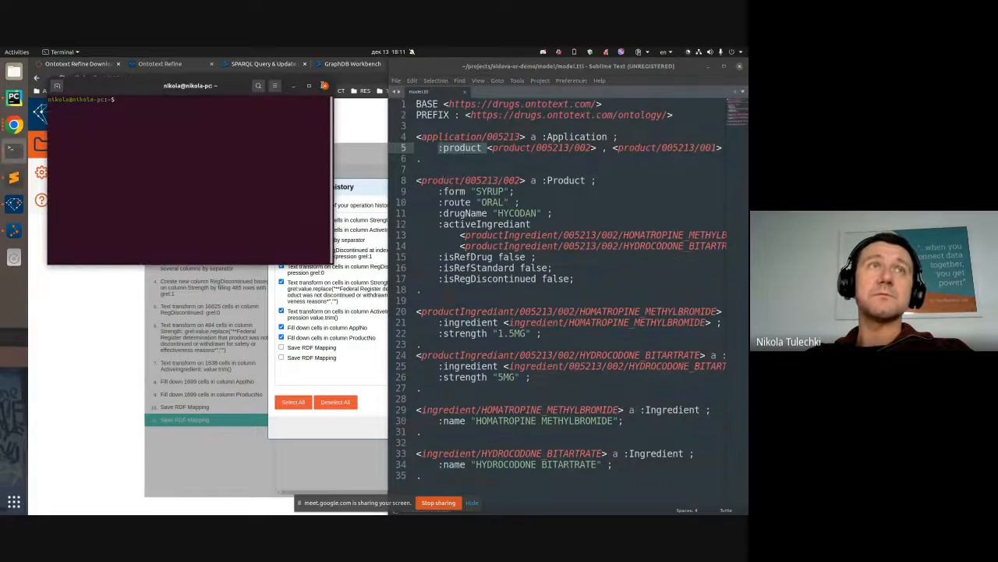
click(14, 150)
click(14, 71)
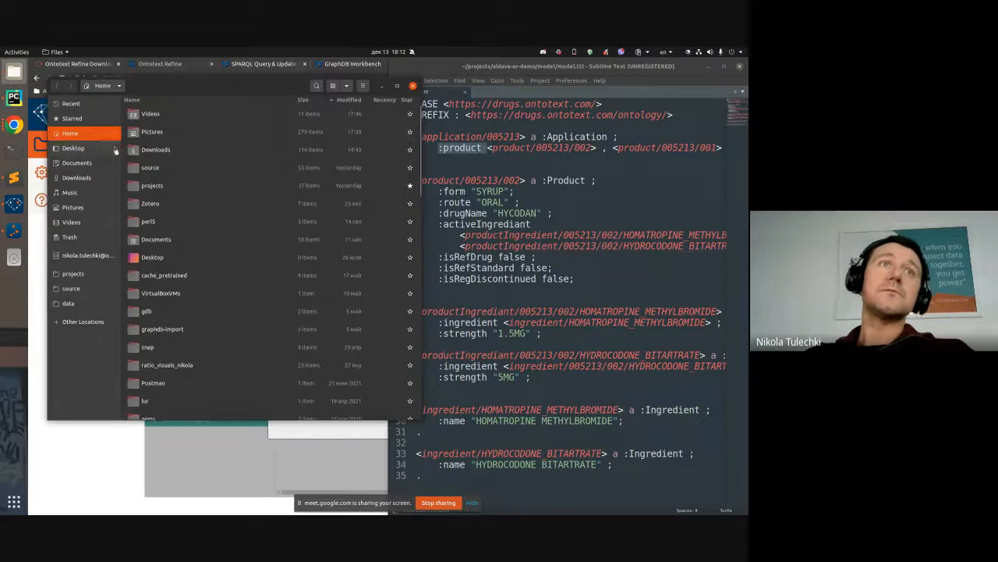
click(73, 273)
double_click(148, 113)
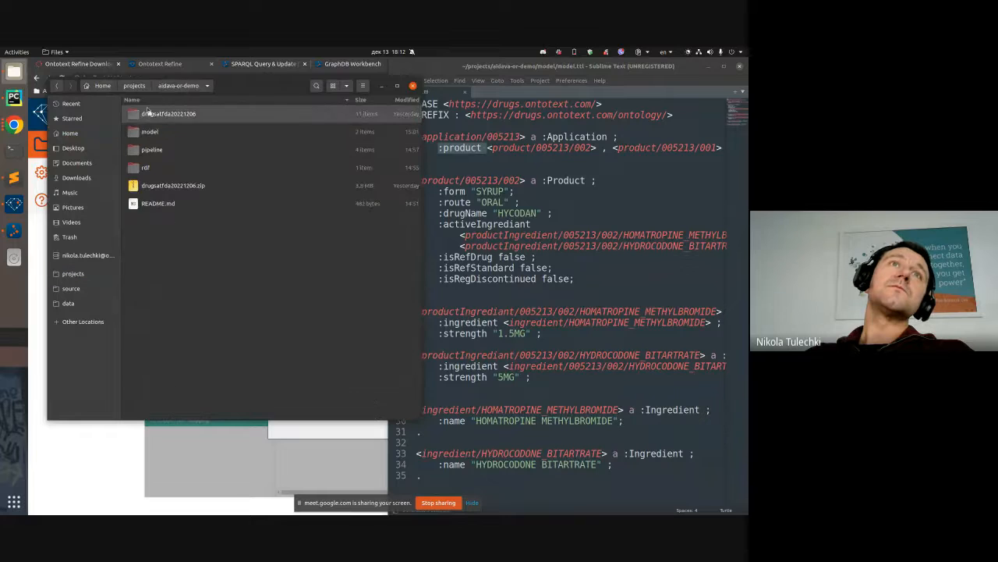
double_click(151, 149)
double_click(152, 149)
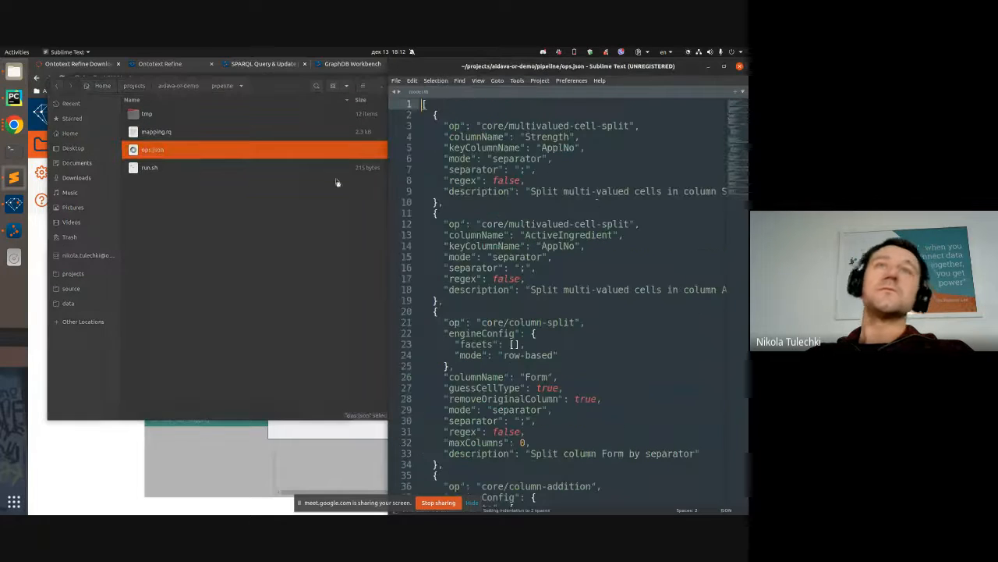
double_click(583, 67)
Step: Review the operations in ops.json, including the ActiveIngredient value.trim() transform and the ApplNo fill-down
scroll(255, 291, down, 12)
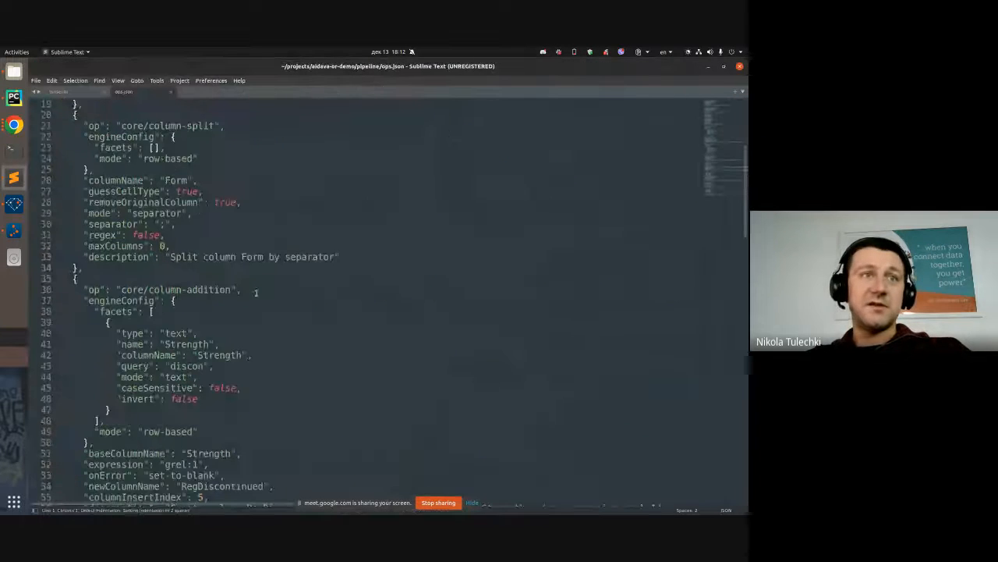
scroll(256, 292, down, 12)
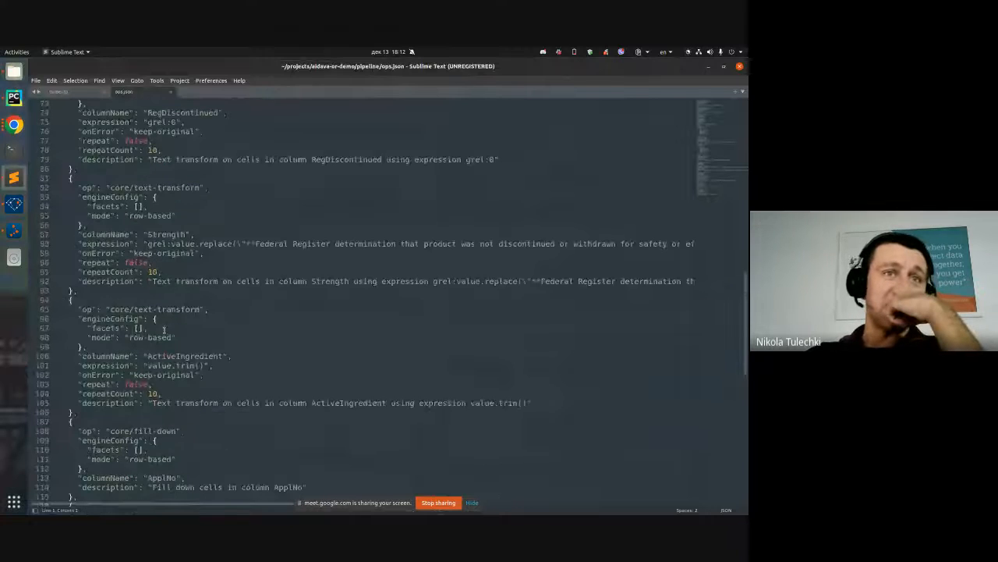
scroll(195, 281, down, 3)
click(212, 281)
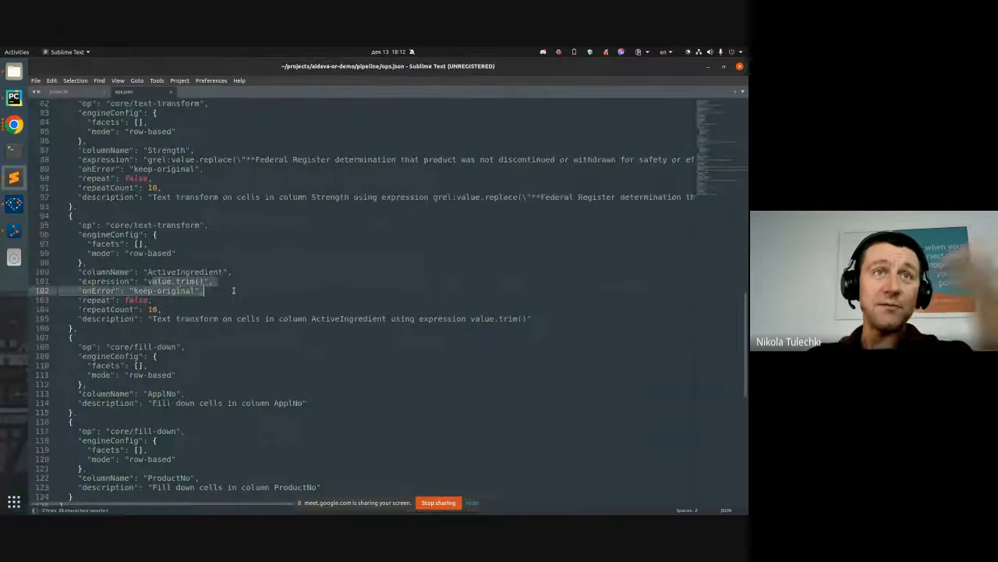
scroll(241, 320, down, 3)
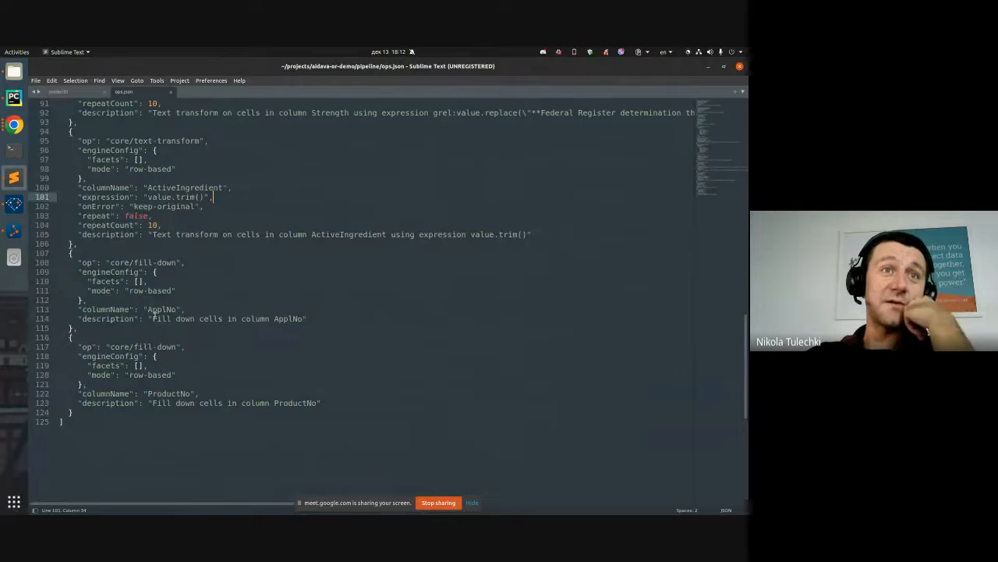
drag(152, 318, 75, 327)
scroll(251, 335, up, 13)
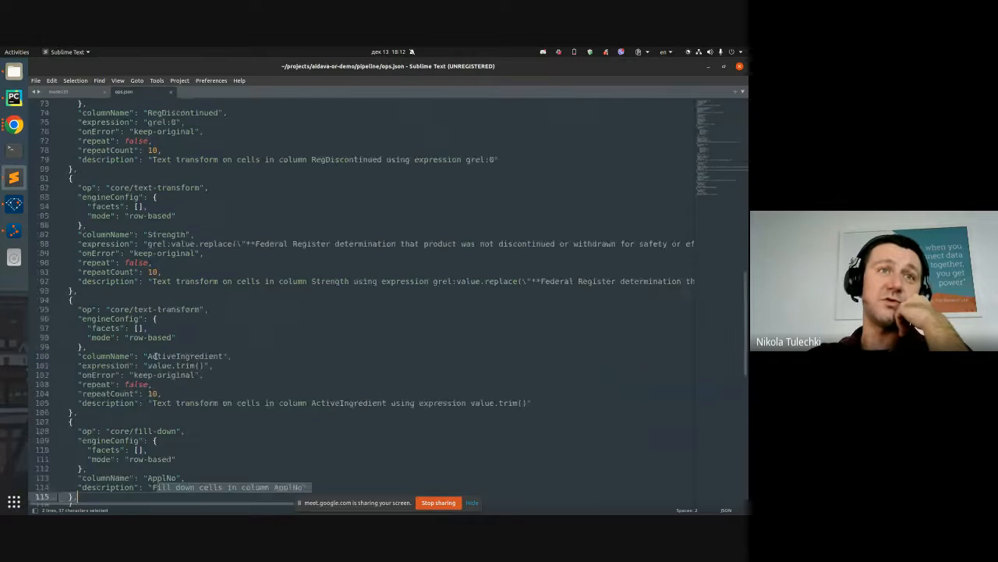
scroll(156, 353, up, 1)
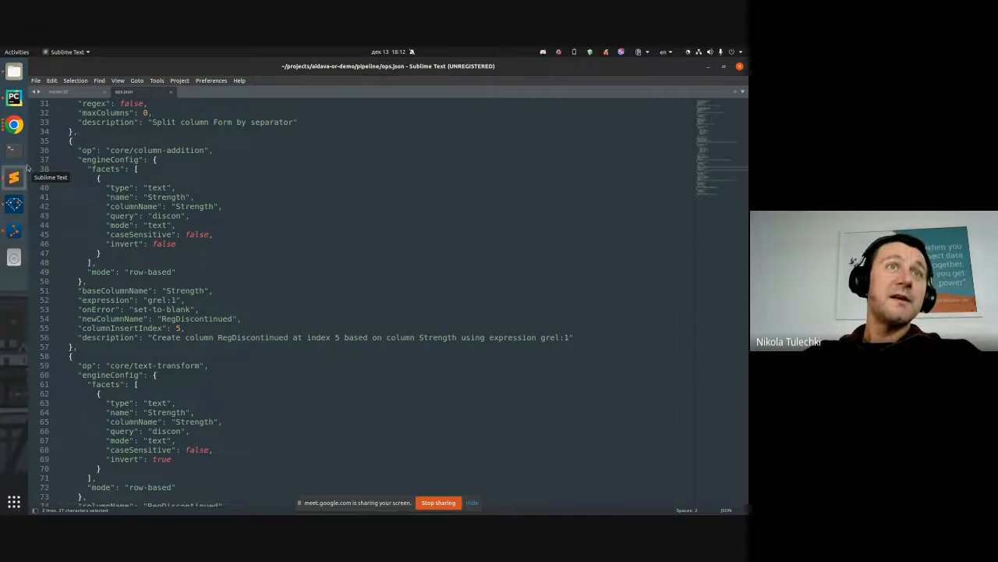
Step: Switch to the GraphDB SPARQL editor in the browser and select the entire INSERT query
key(super)
click(288, 184)
key(ctrl+Tab)
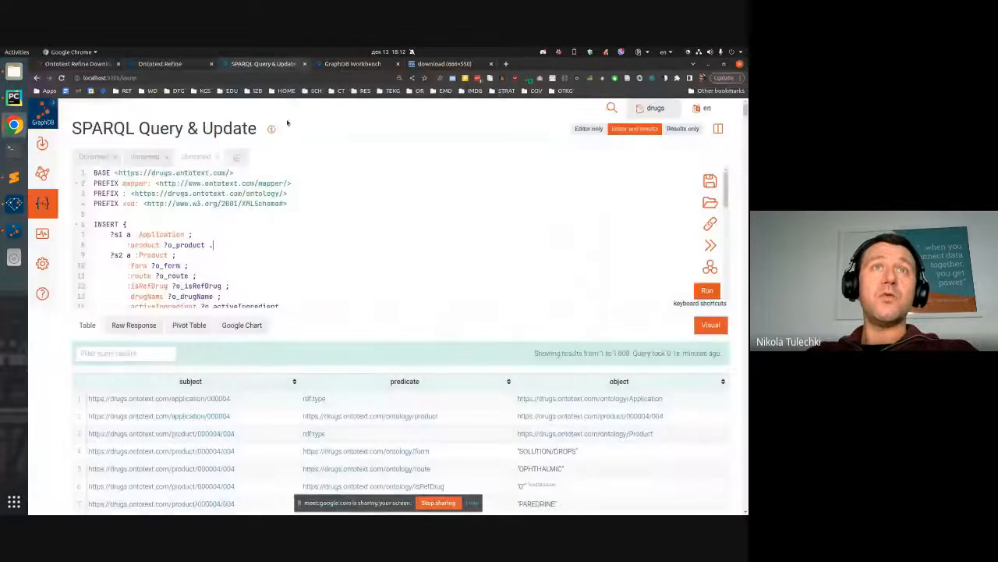
scroll(255, 249, down, 3)
key(ctrl+a)
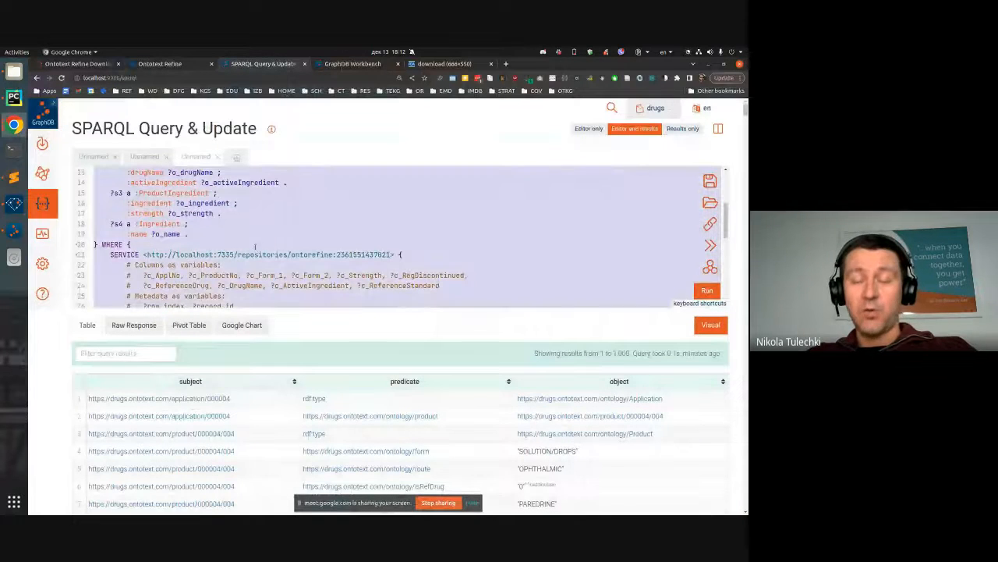
Step: Open mapping.rq from the pipeline folder in Sublime Text and set its syntax highlighting to Turtle
click(18, 183)
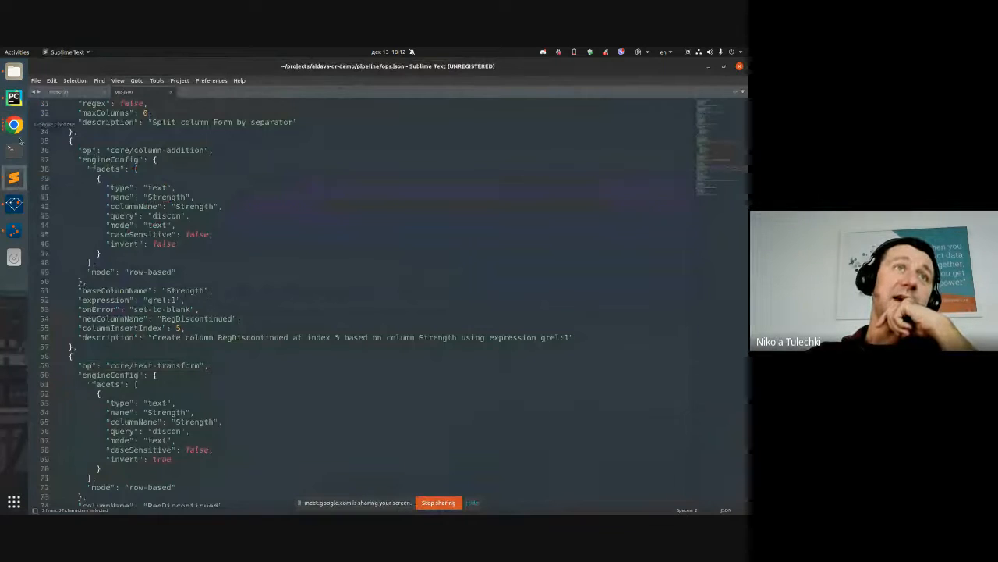
click(14, 72)
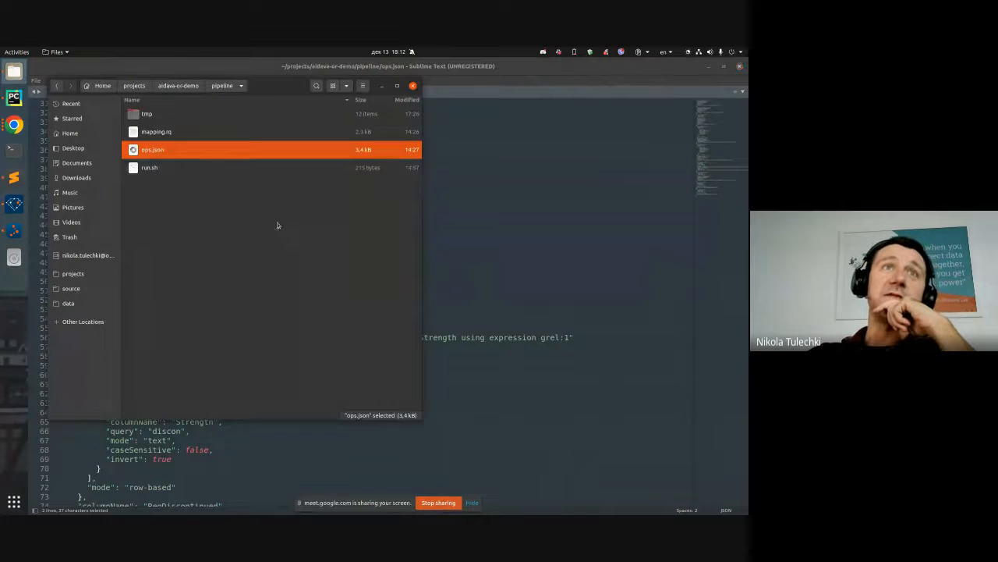
double_click(156, 136)
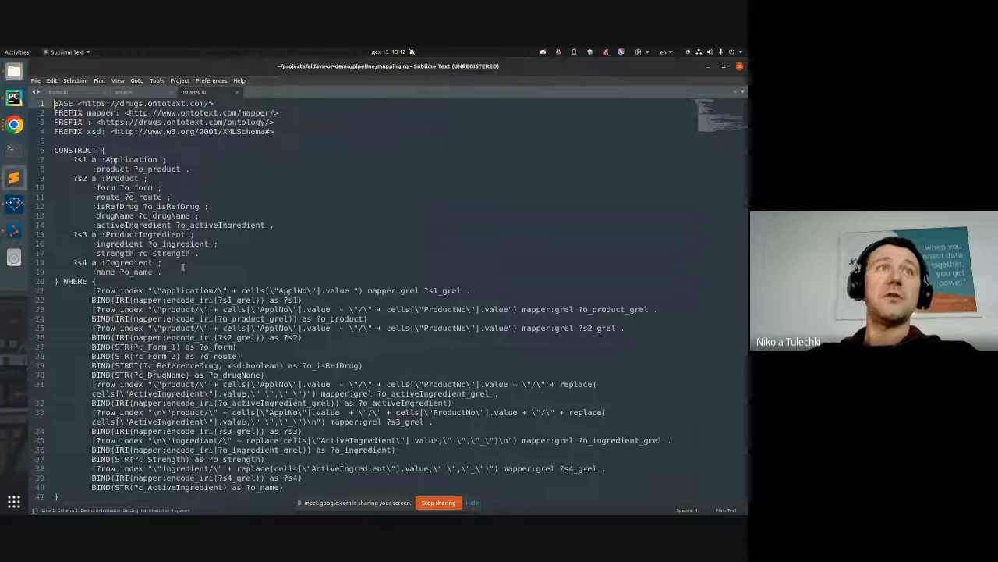
click(725, 509)
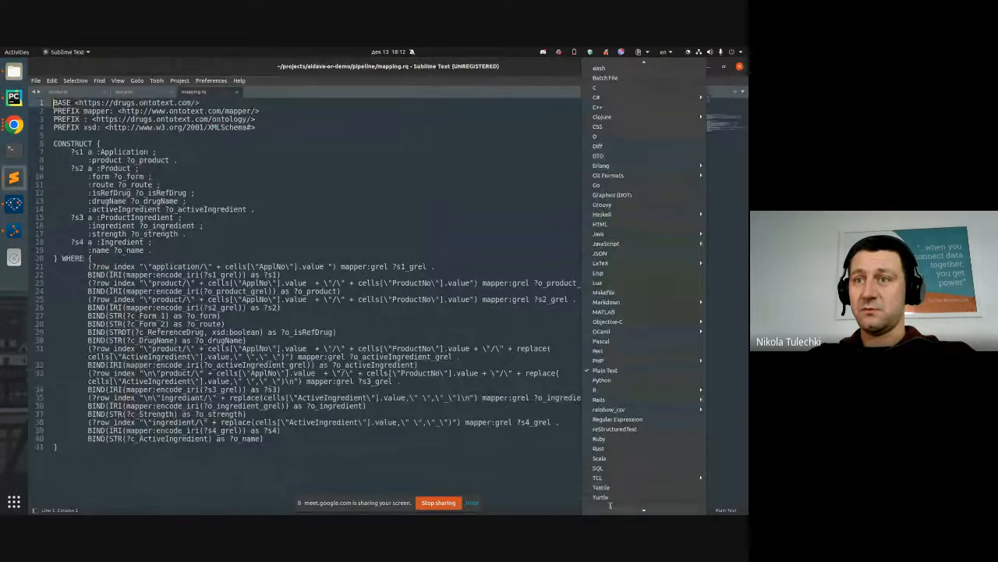
click(600, 494)
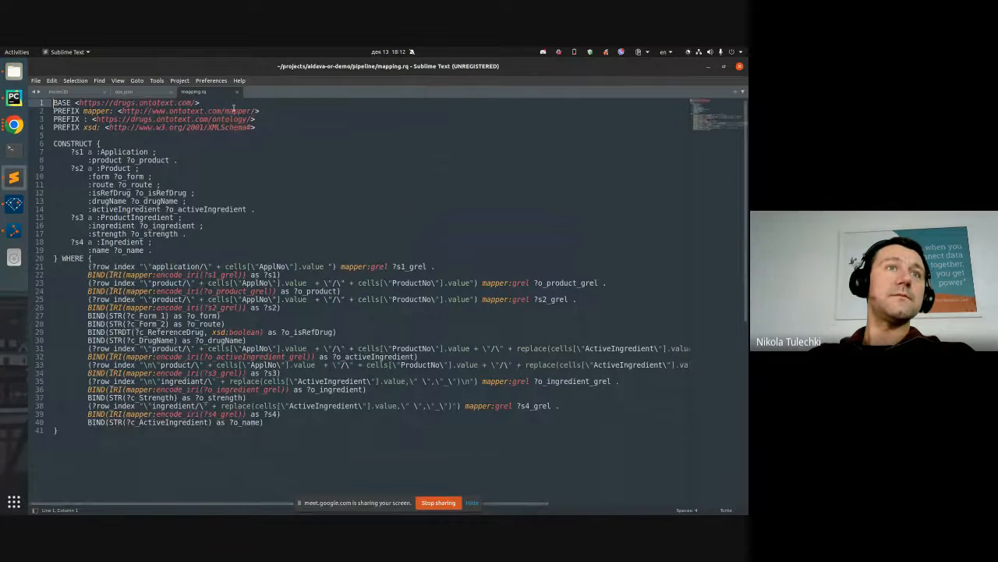
scroll(233, 140, down, 2)
scroll(156, 117, up, 2)
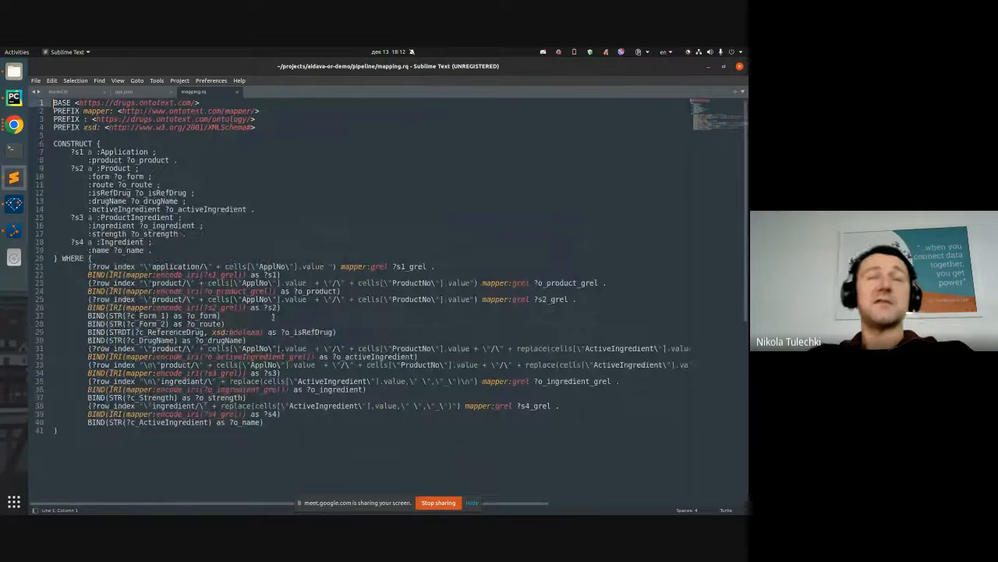
Step: Open the run.sh script from the pipeline folder and enlarge the editor text
key(super)
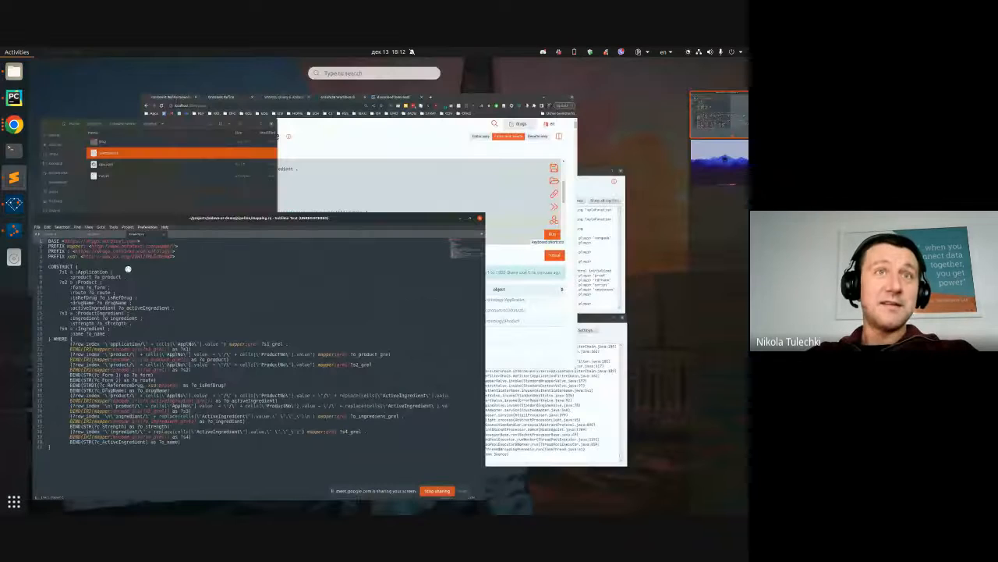
click(157, 238)
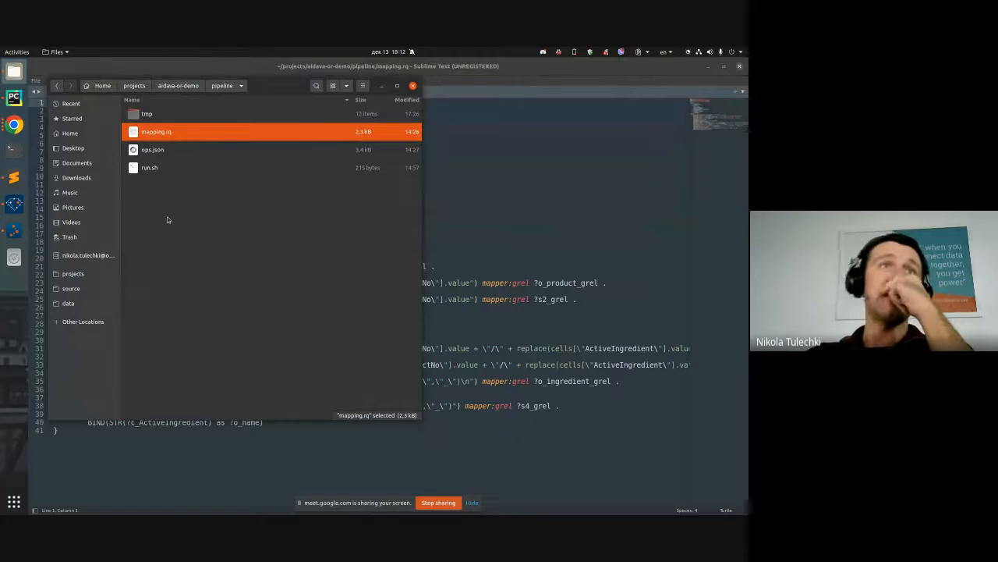
double_click(158, 168)
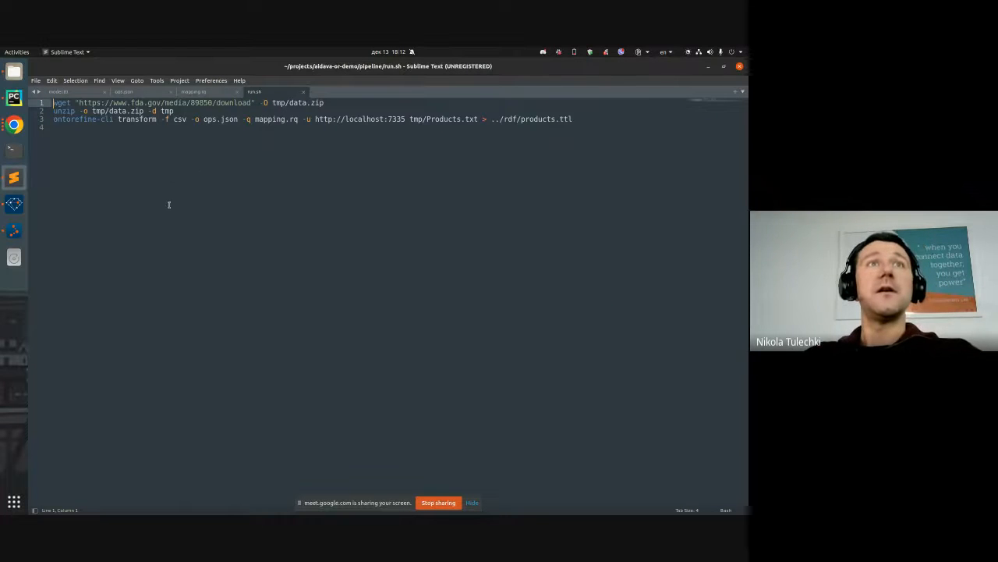
key(ctrl+equal)
key(ctrl+equal)
key(ctrl+equal)
key(ctrl+equal)
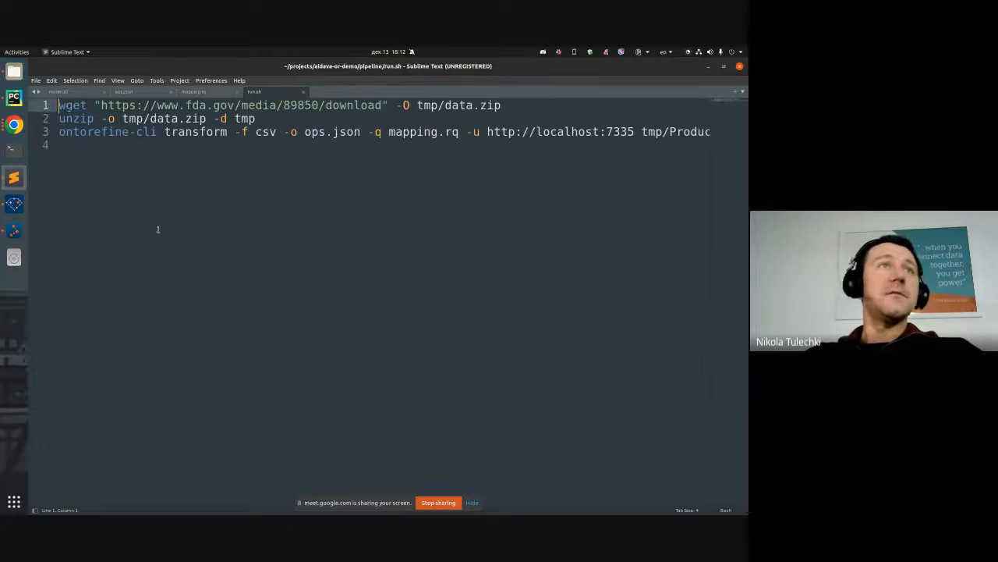
key(ctrl+equal)
Step: Turn on word wrap for run.sh and reduce the text size by one level
click(137, 80)
mouse_move(118, 81)
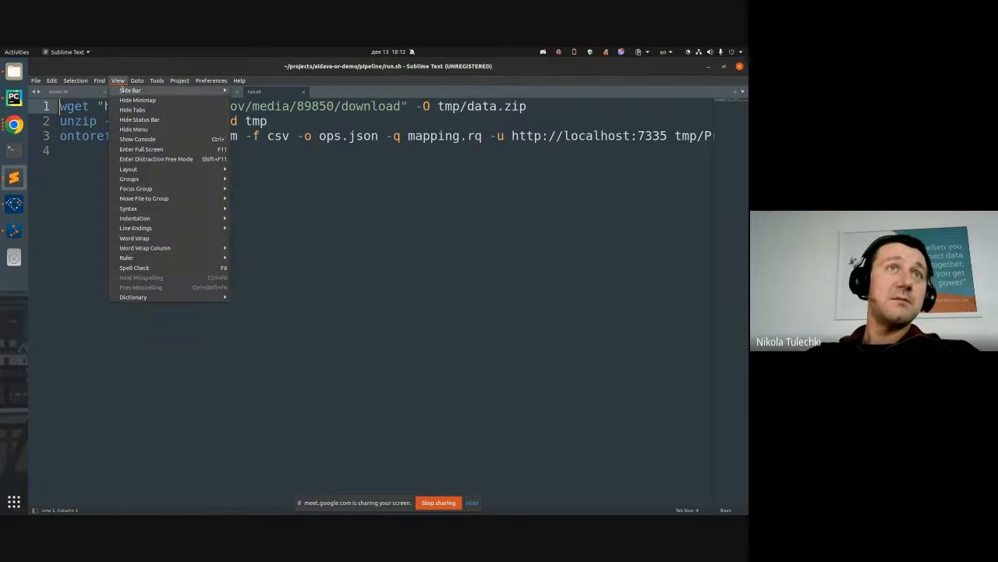
click(138, 237)
key(ctrl+minus)
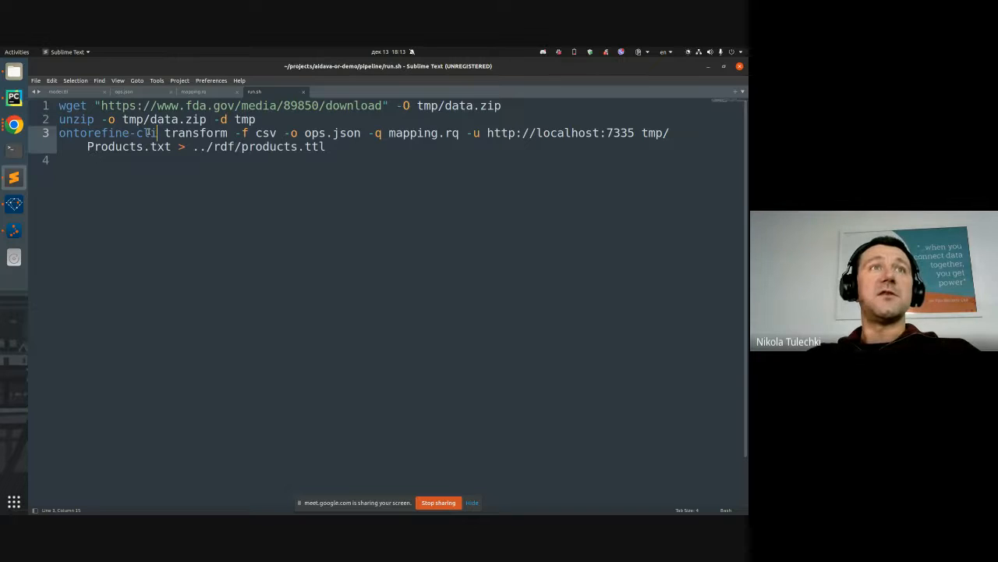
Step: Review the ontorefine-cli transform command in run.sh: CSV format, operations file, mapping query, server URL and output path
drag(158, 133, 59, 133)
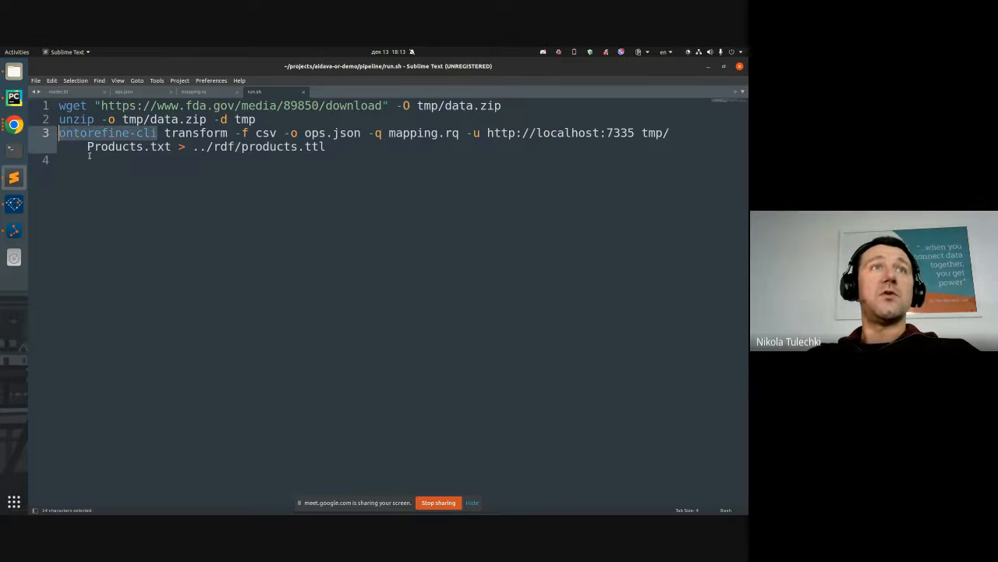
double_click(177, 133)
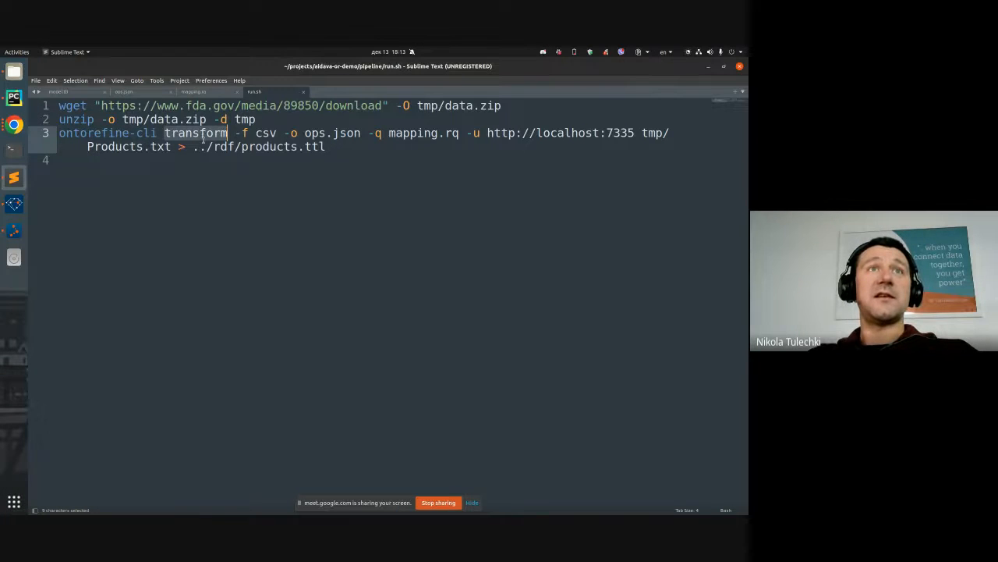
double_click(269, 132)
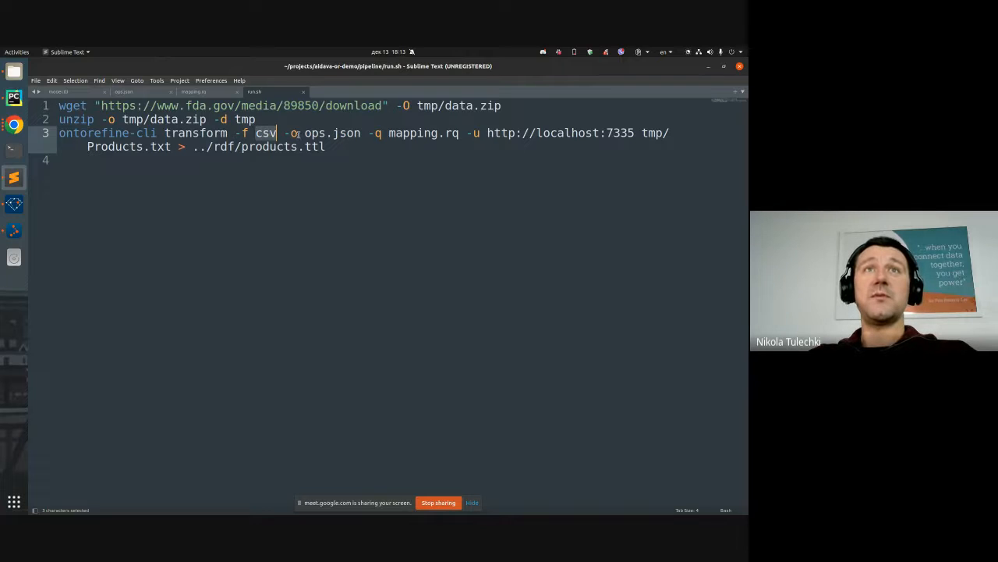
drag(297, 134, 635, 133)
click(366, 249)
drag(635, 133, 488, 133)
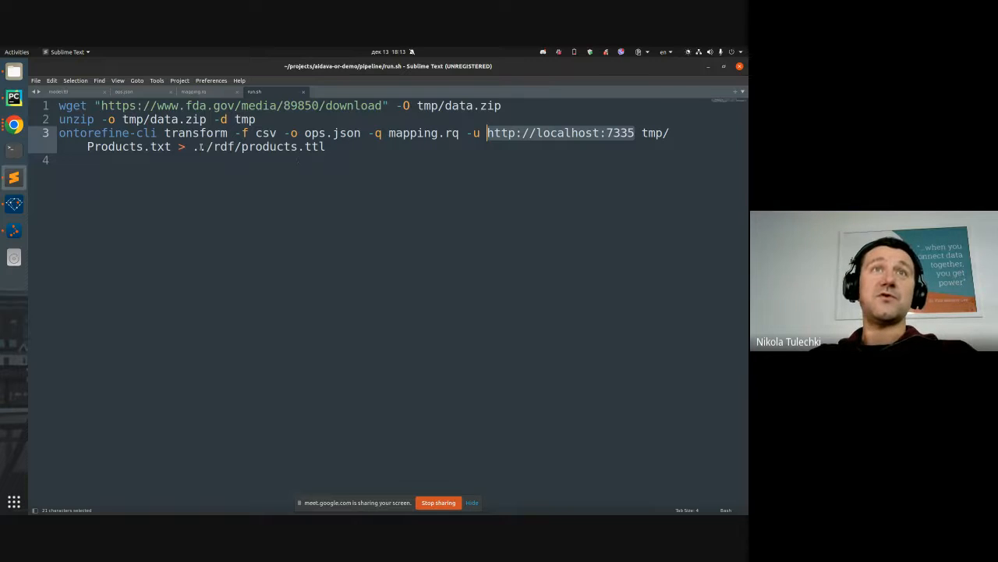
drag(200, 147, 323, 146)
click(333, 147)
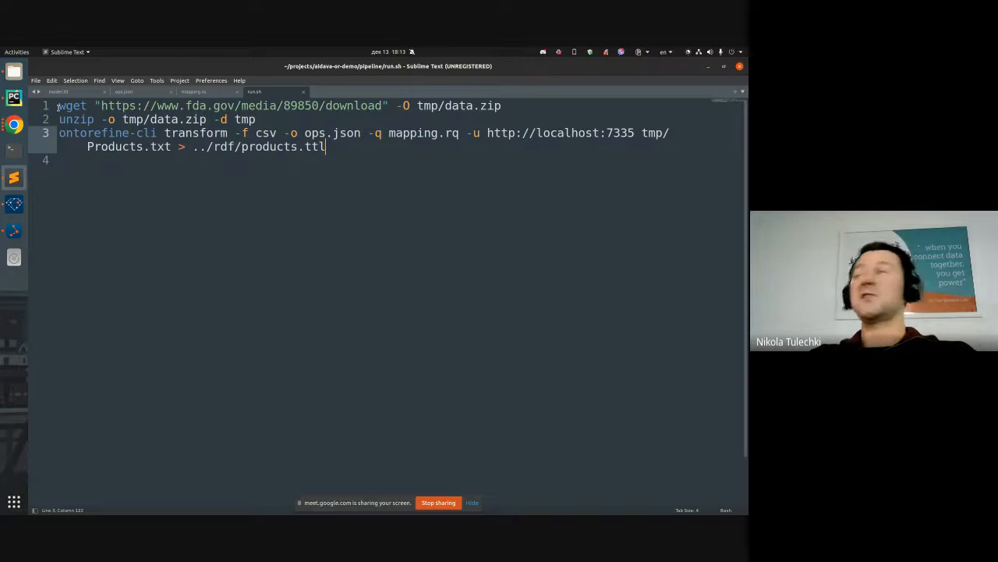
mouse_move(57, 107)
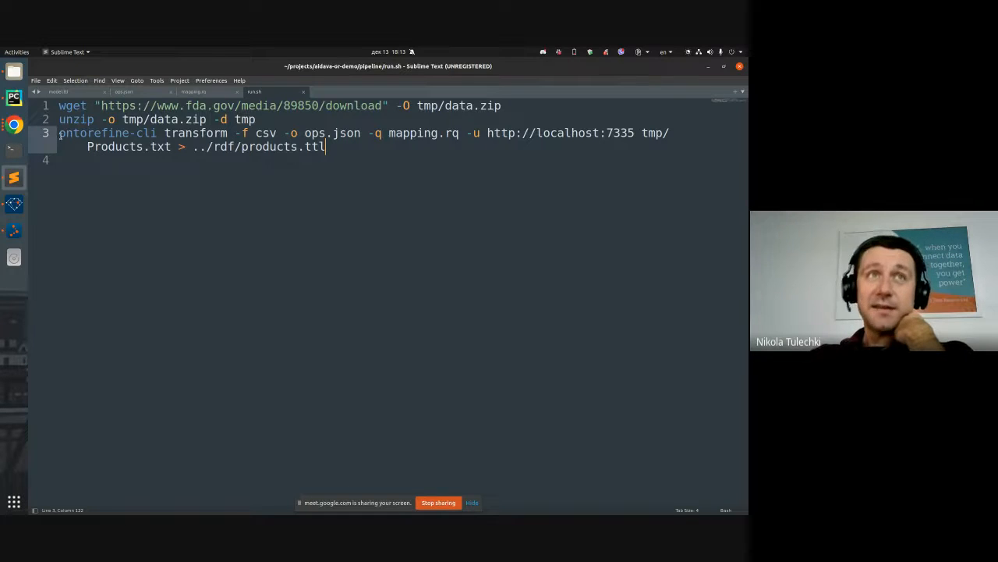
drag(101, 147, 331, 147)
click(445, 135)
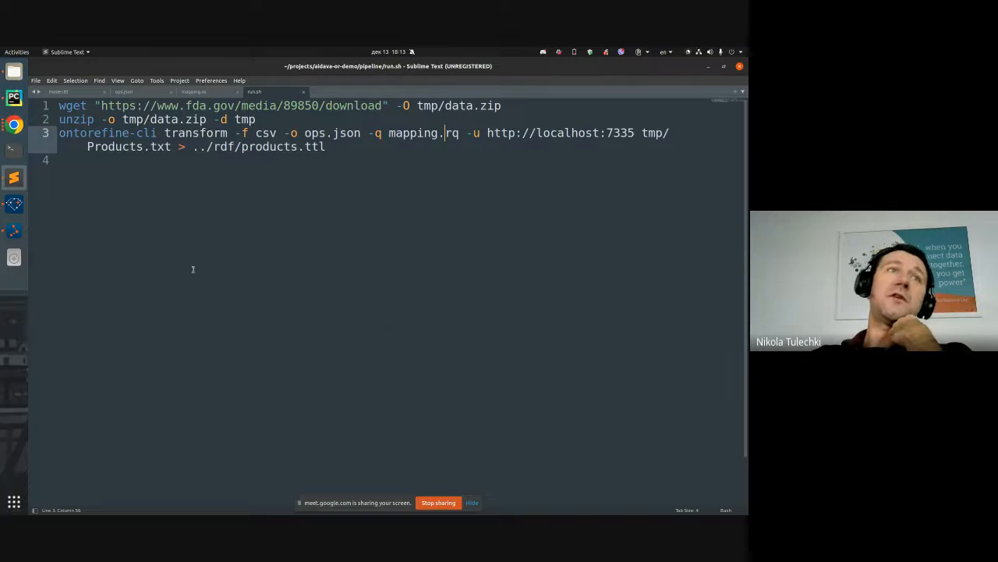
Step: Open a new terminal window
key(ctrl+alt+t)
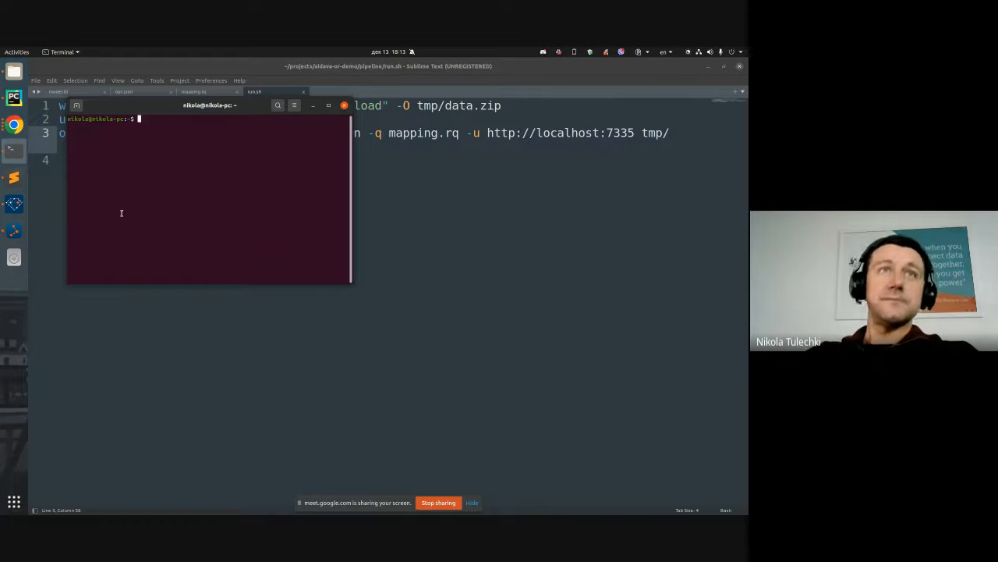
text(cd ratio_visuals_nikola/)
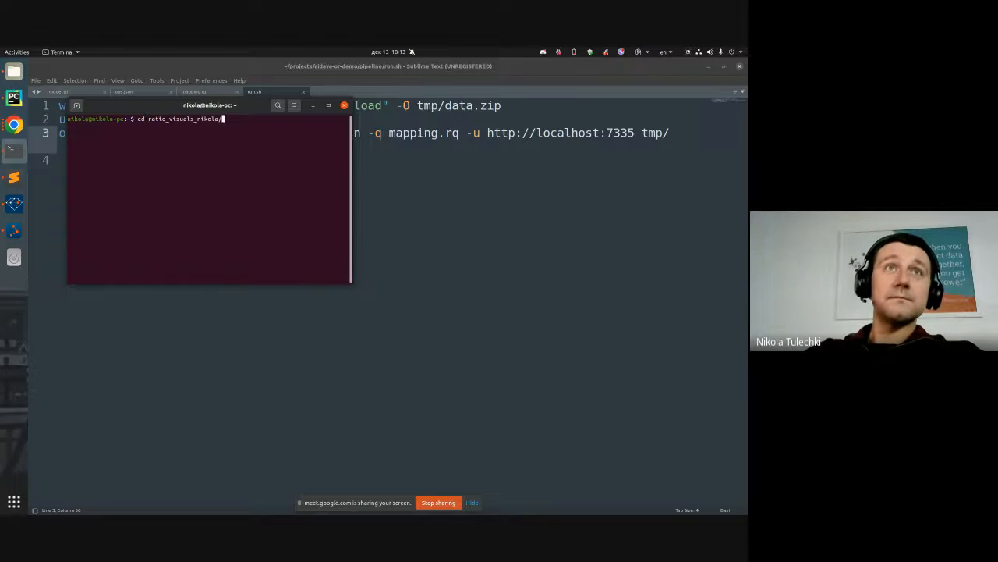
key(BackSpace)
key(BackSpace)
key(BackSpace)
key(BackSpace)
key(BackSpace)
key(BackSpace)
key(BackSpace)
key(BackSpace)
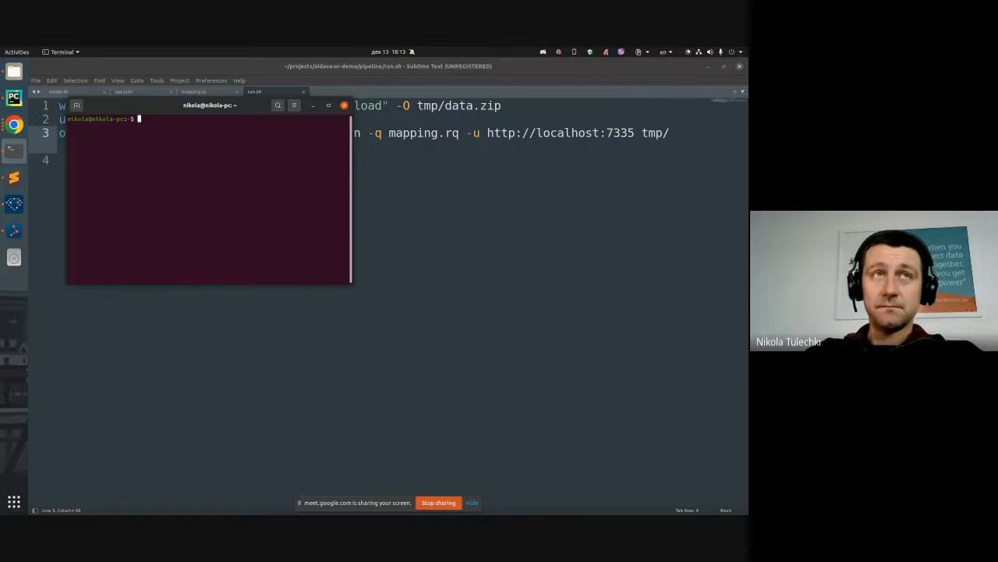
Step: Change the terminal's working directory to projects/aidava-or-demo/pipeline/
text(projects/)
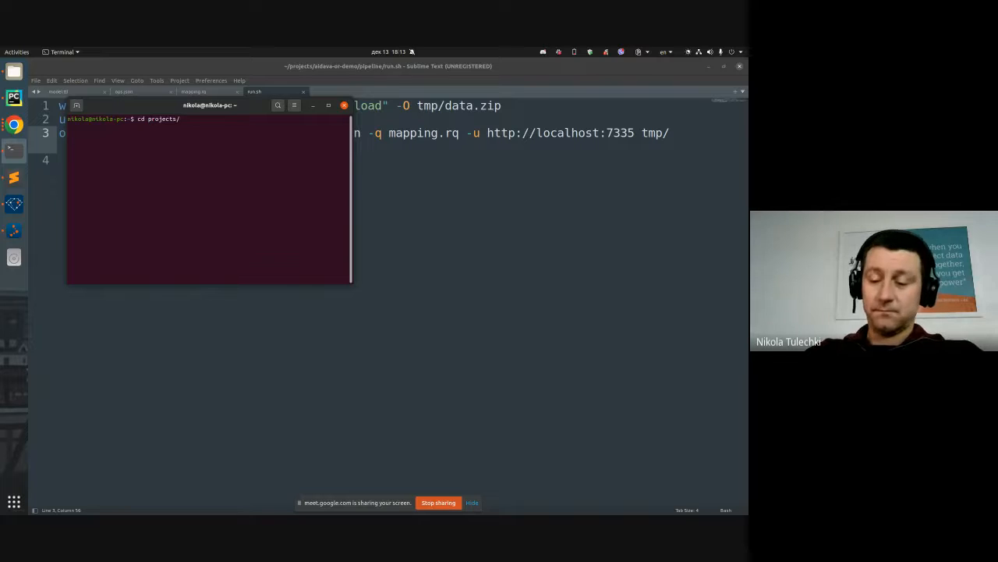
text(ai)
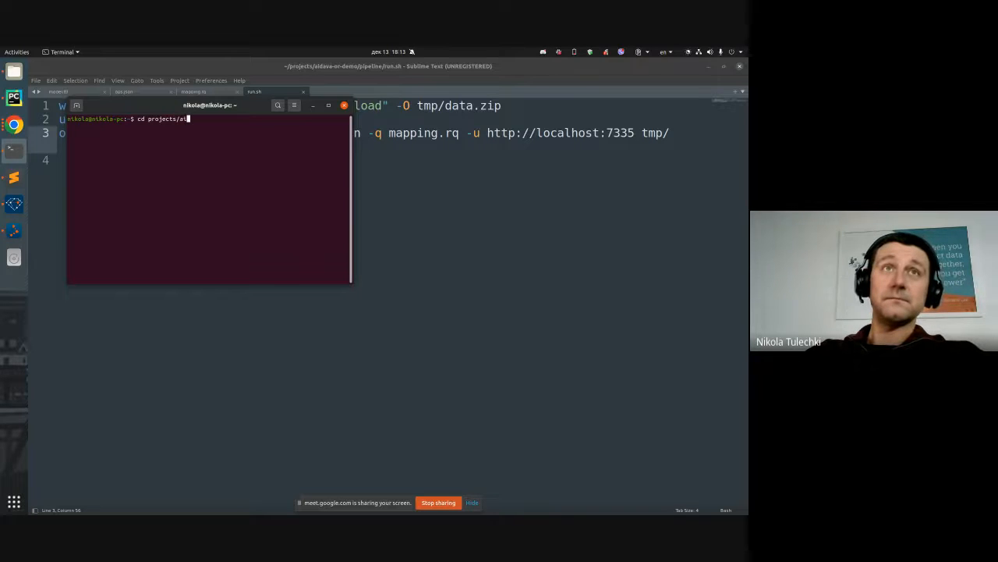
key(Tab)
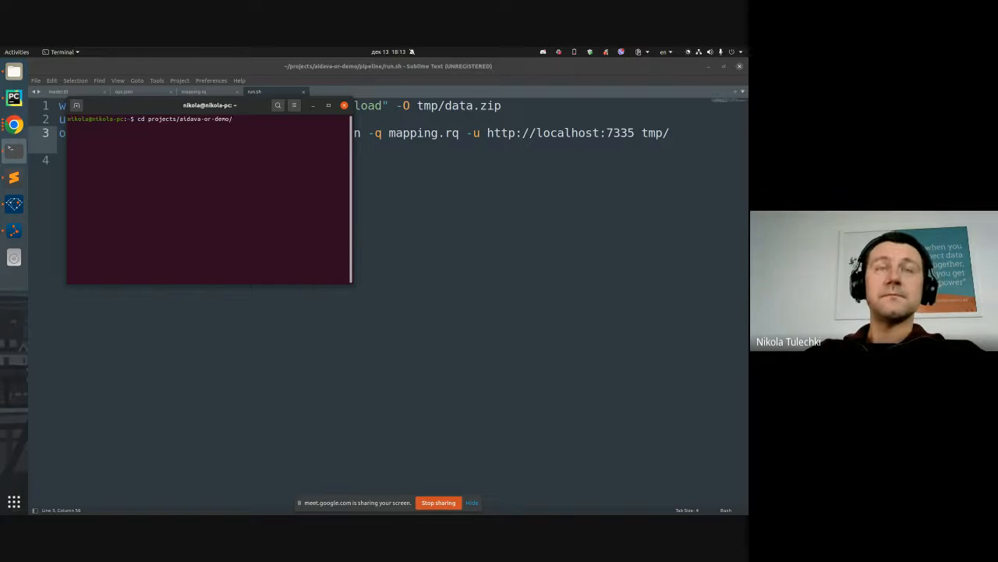
text(pi)
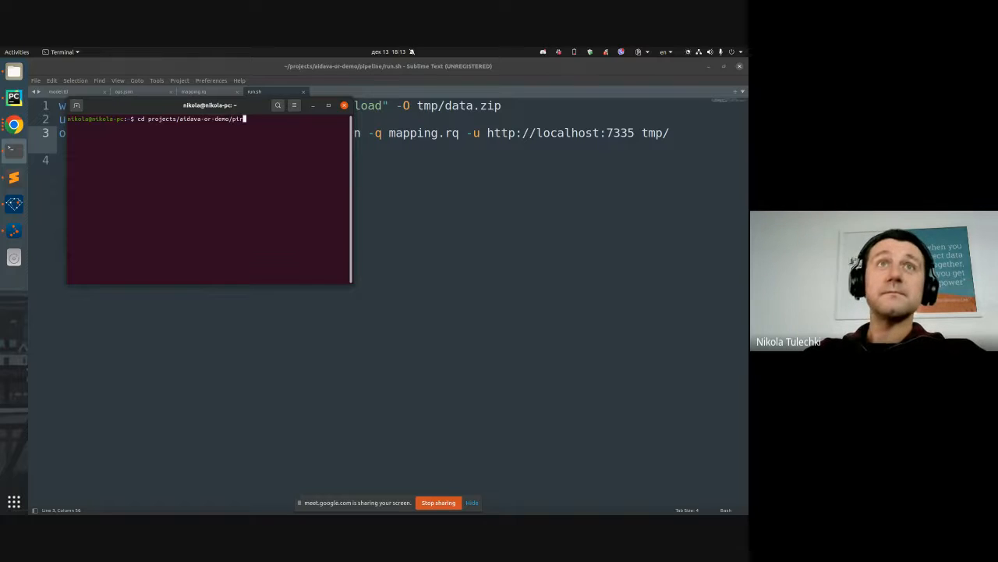
key(Tab)
key(Return)
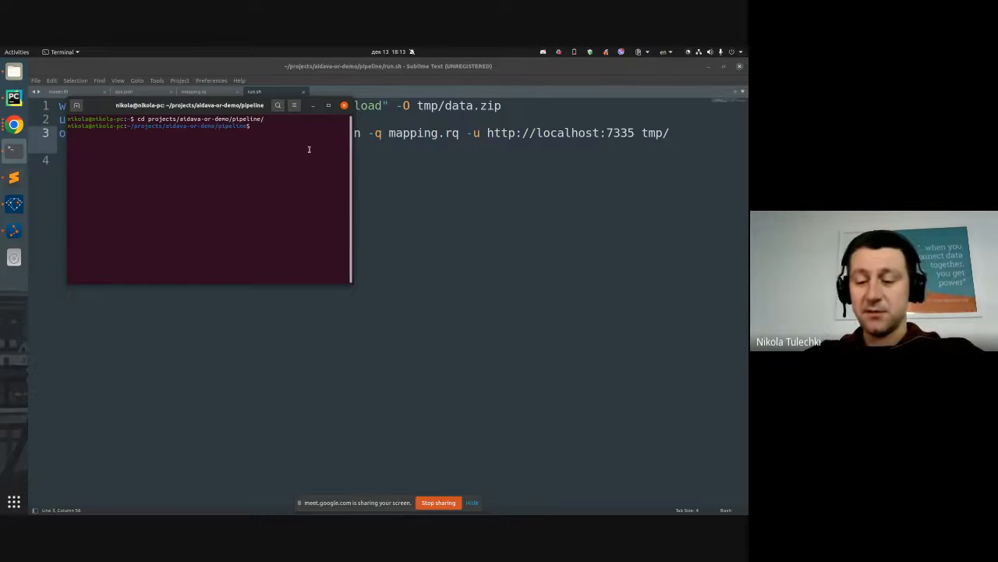
Step: Run the run.sh pipeline script with sh in the terminal
text(ru)
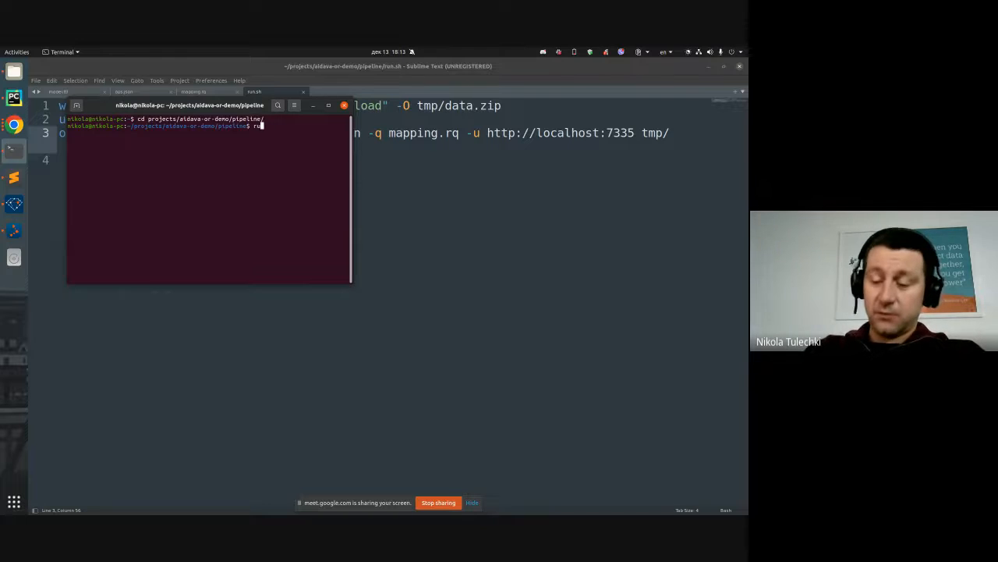
key(BackSpace)
key(BackSpace)
text(sh)
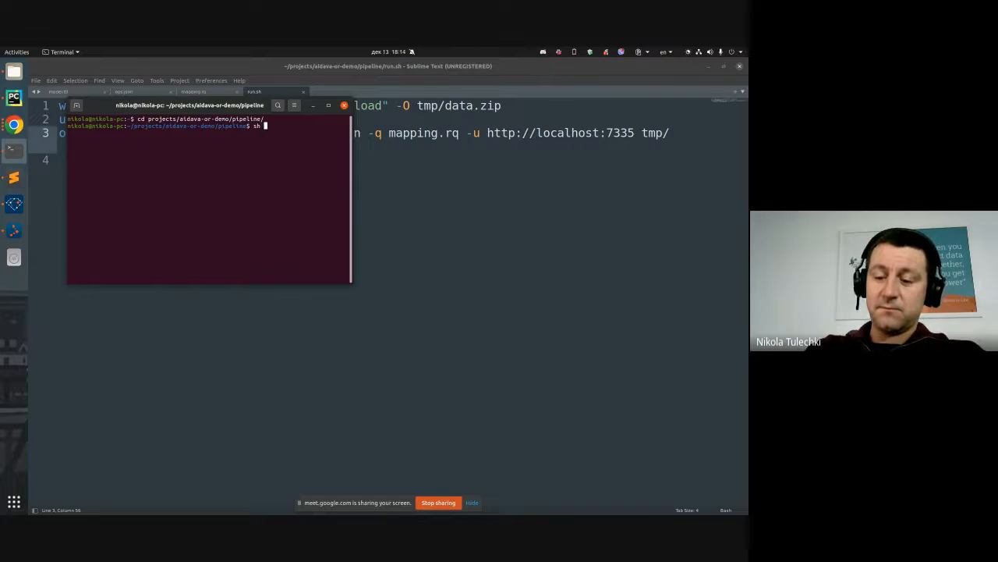
text( run.sh)
key(Return)
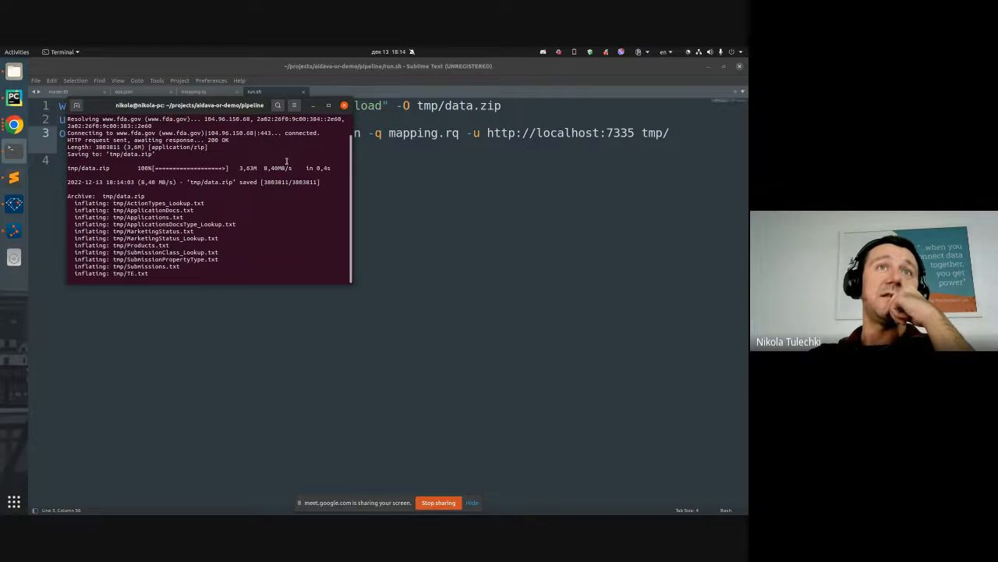
Step: Arrange the terminal and the Files window side by side and open the pipeline's tmp folder to check the extracted files
drag(212, 108, 266, 110)
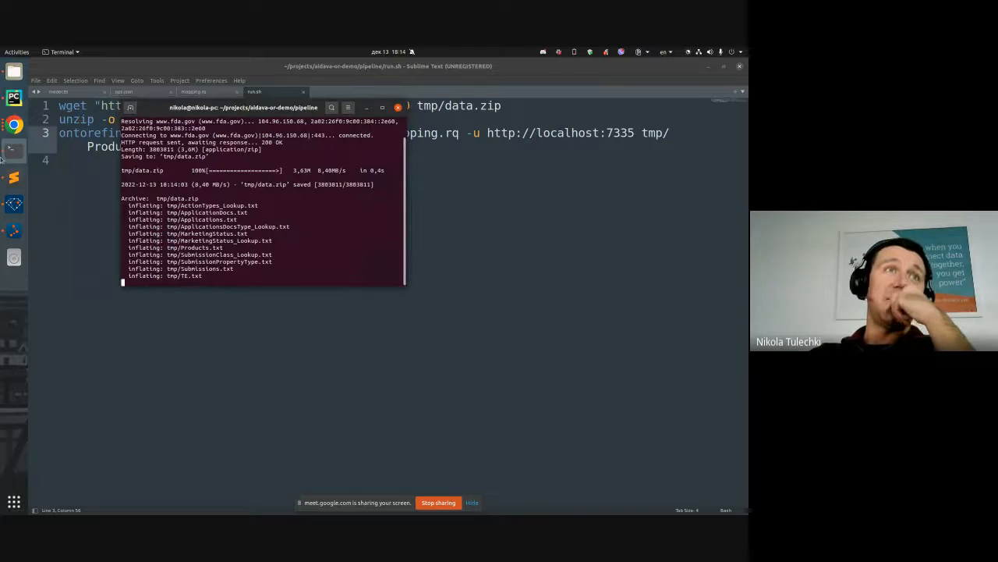
click(14, 72)
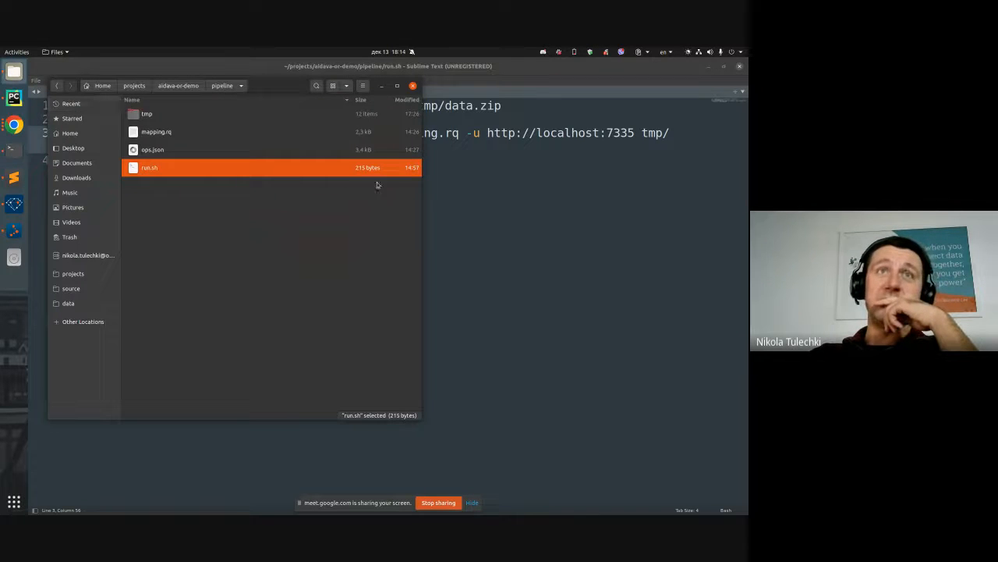
drag(224, 86, 571, 107)
double_click(511, 138)
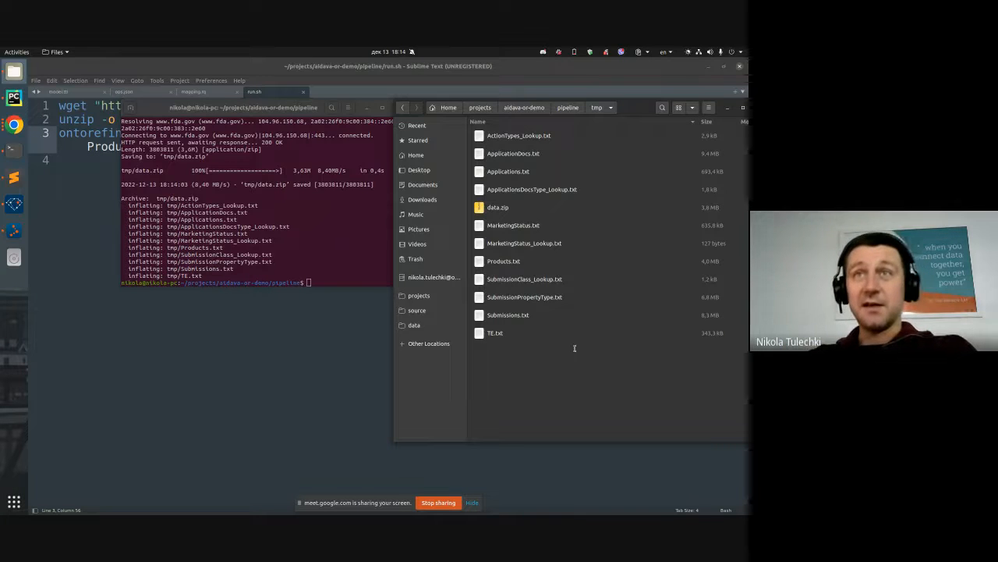
Step: Go up to the aidava-or-demo folder and open products.ttl from its rdf folder in Sublime Text
click(568, 107)
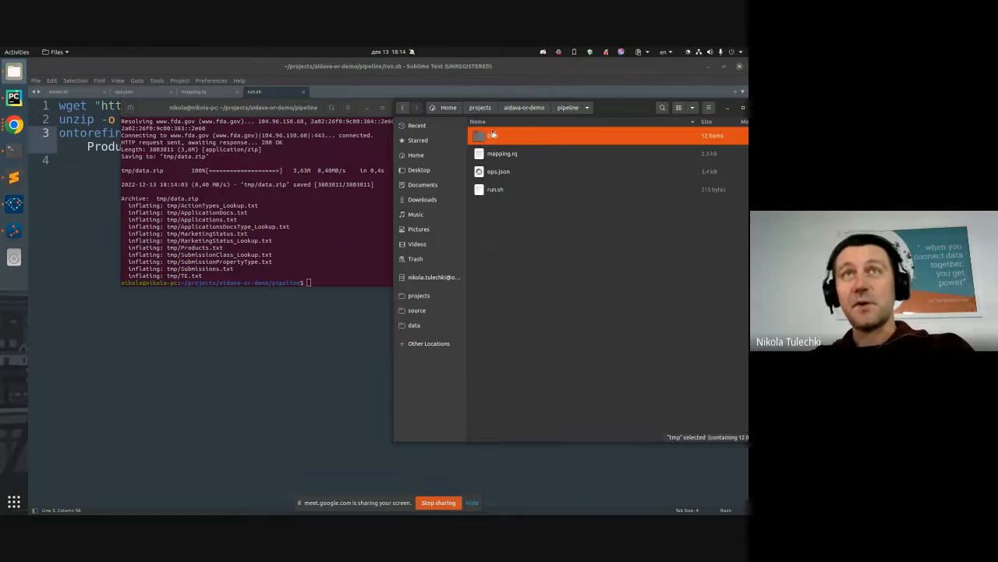
click(524, 106)
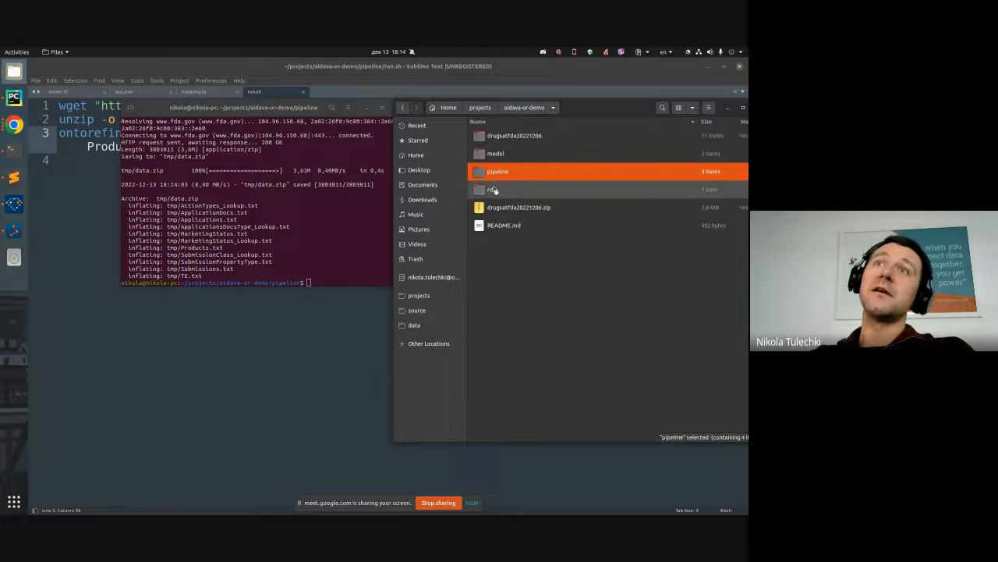
double_click(493, 189)
double_click(500, 138)
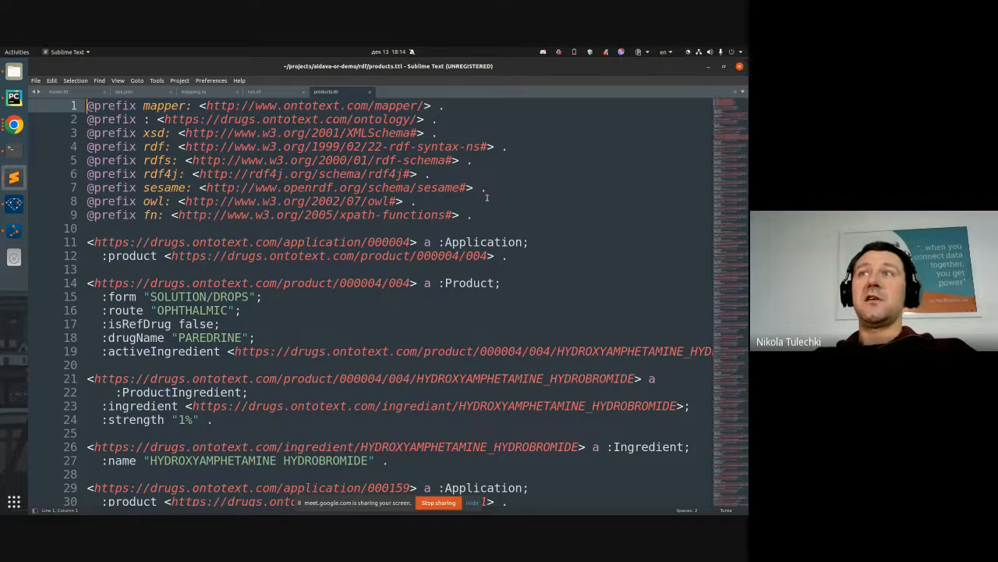
Step: Reduce the text size of products.ttl and examine application 000552 with its linked product IRIs
scroll(486, 197, down, 15)
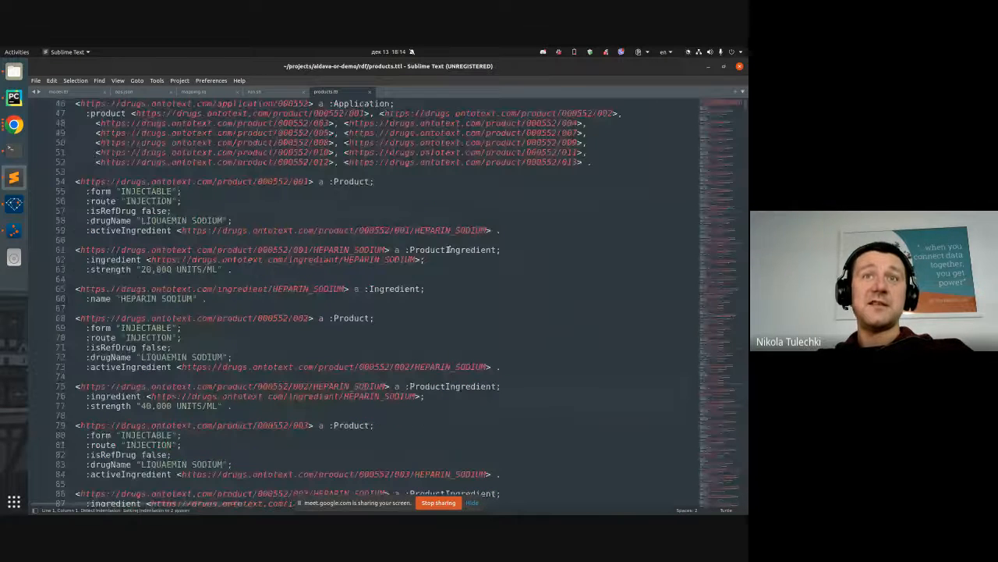
scroll(134, 287, up, 6)
double_click(293, 279)
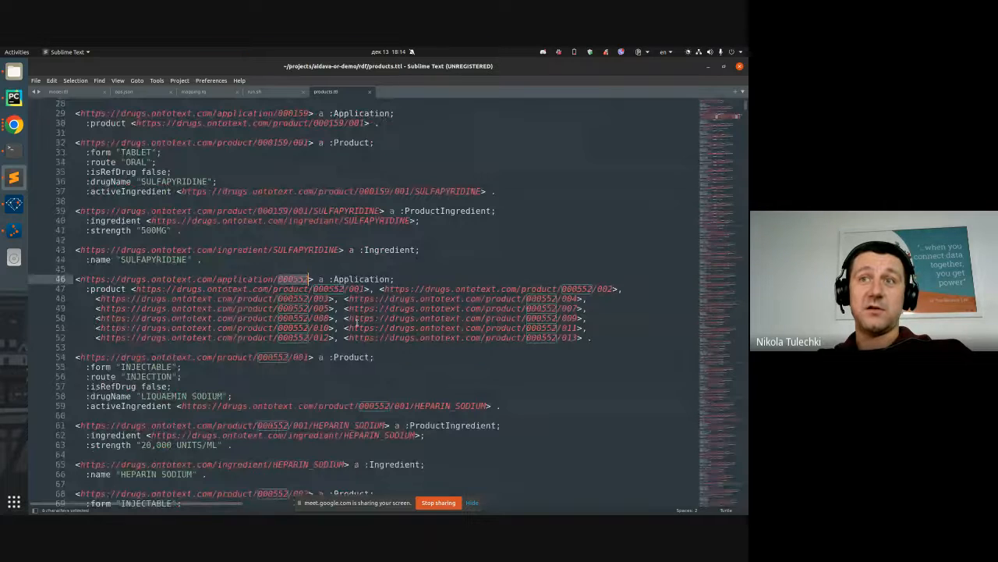
drag(568, 337, 578, 338)
scroll(388, 291, down, 3)
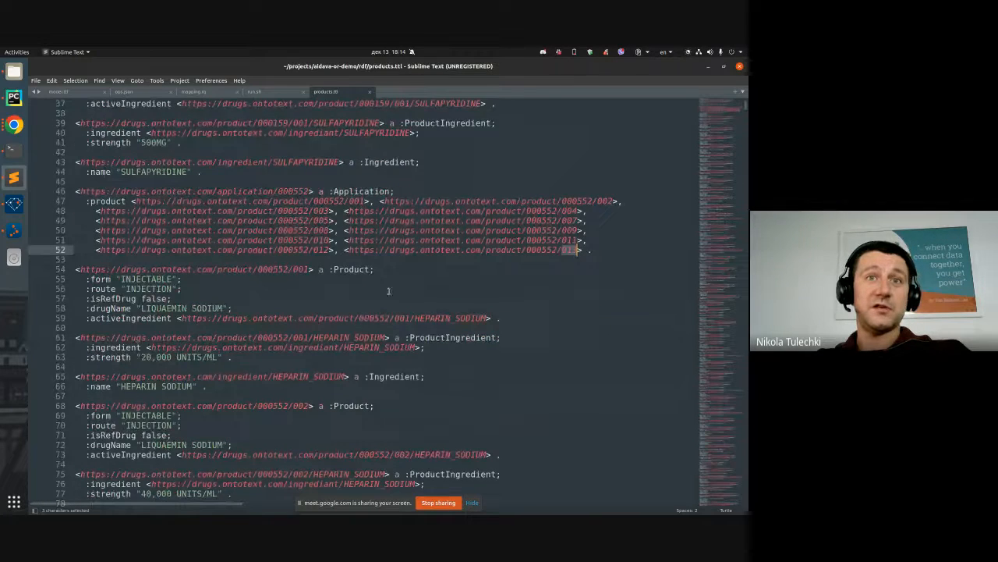
scroll(388, 291, down, 6)
scroll(361, 314, down, 5)
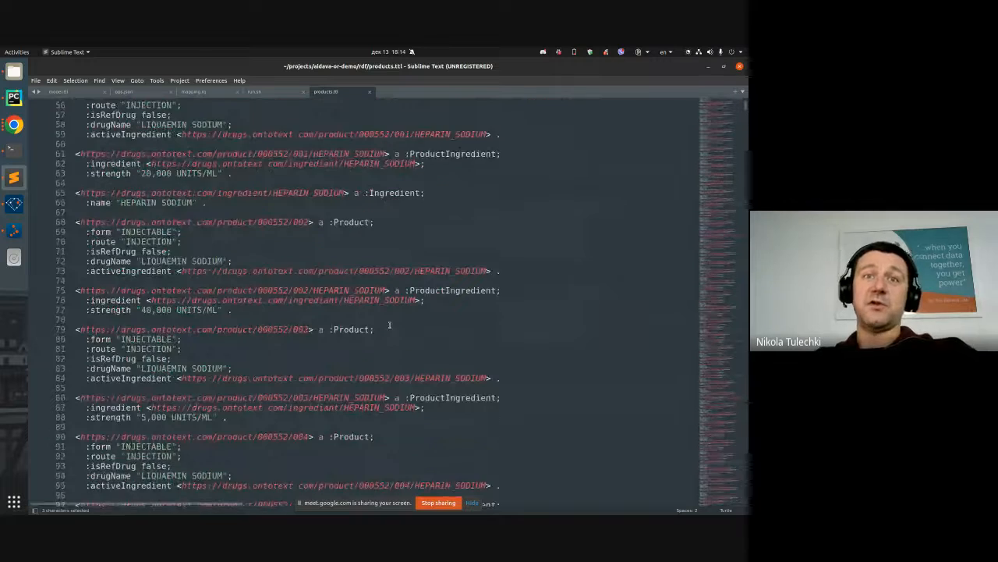
scroll(362, 315, down, 4)
Step: Examine the strength values of the heparin sodium product ingredients under application 000552 in products.ttl
drag(85, 231, 161, 318)
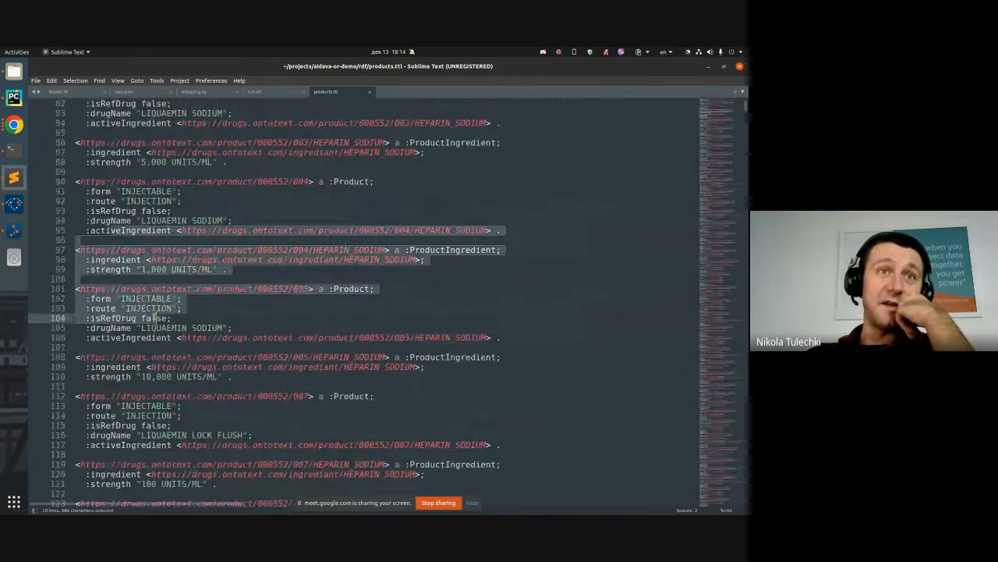
click(265, 317)
click(144, 374)
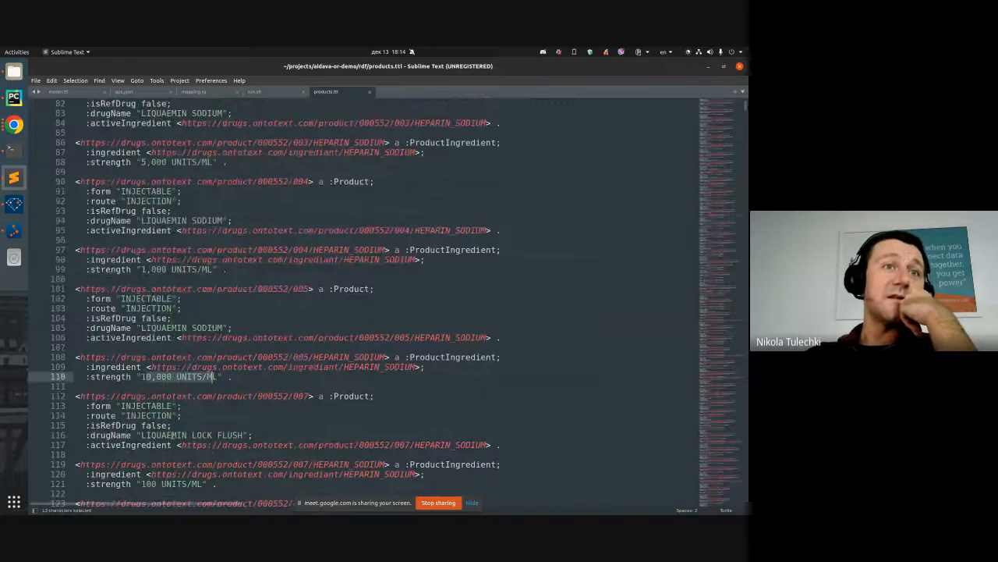
scroll(144, 374, down, 3)
click(213, 397)
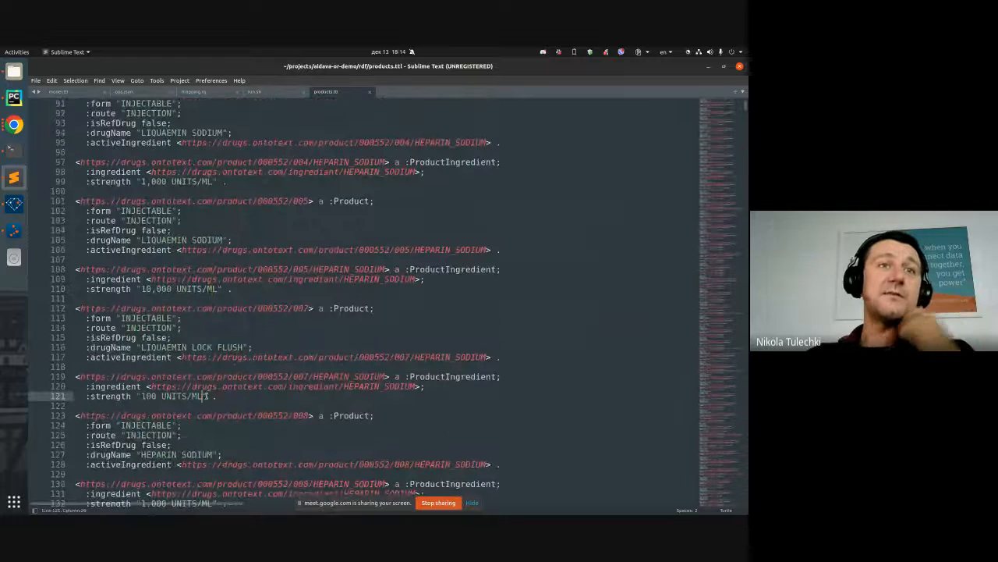
drag(206, 396, 119, 396)
scroll(148, 351, down, 4)
Step: Compare the form, route and isRefDrug values of products 000552/008 and 000552/009 in products.ttl
click(121, 309)
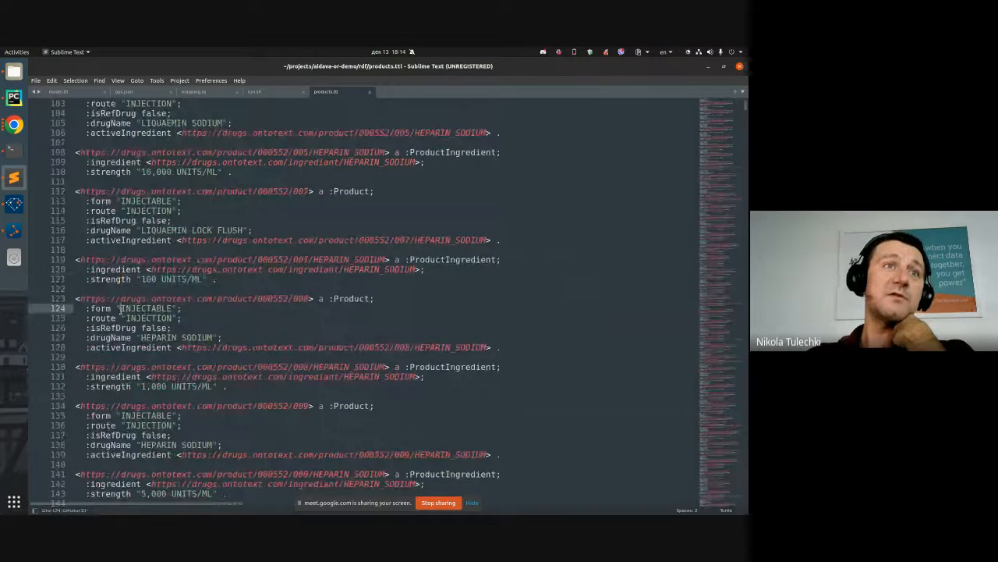
double_click(121, 310)
click(95, 309)
click(103, 329)
double_click(144, 318)
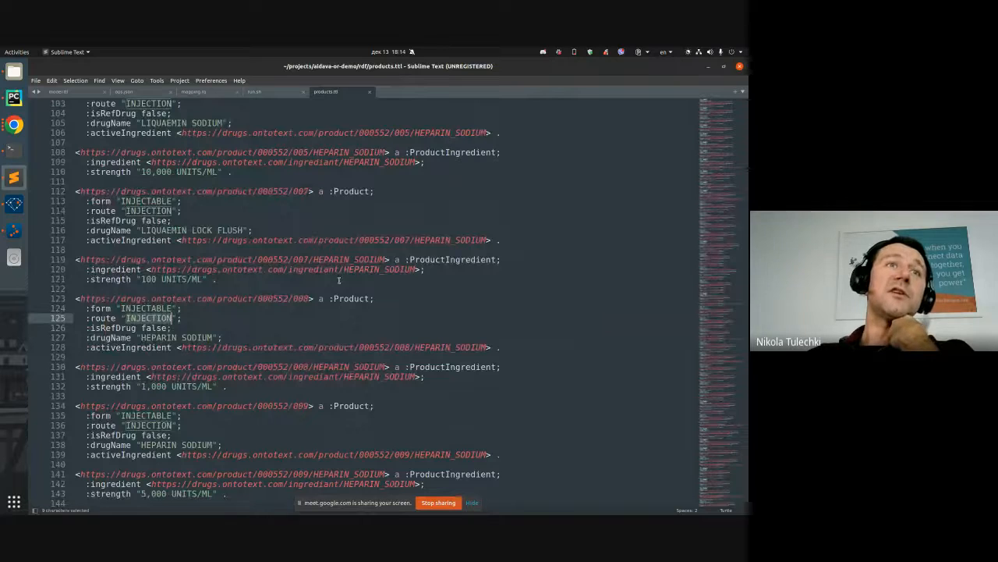
double_click(155, 328)
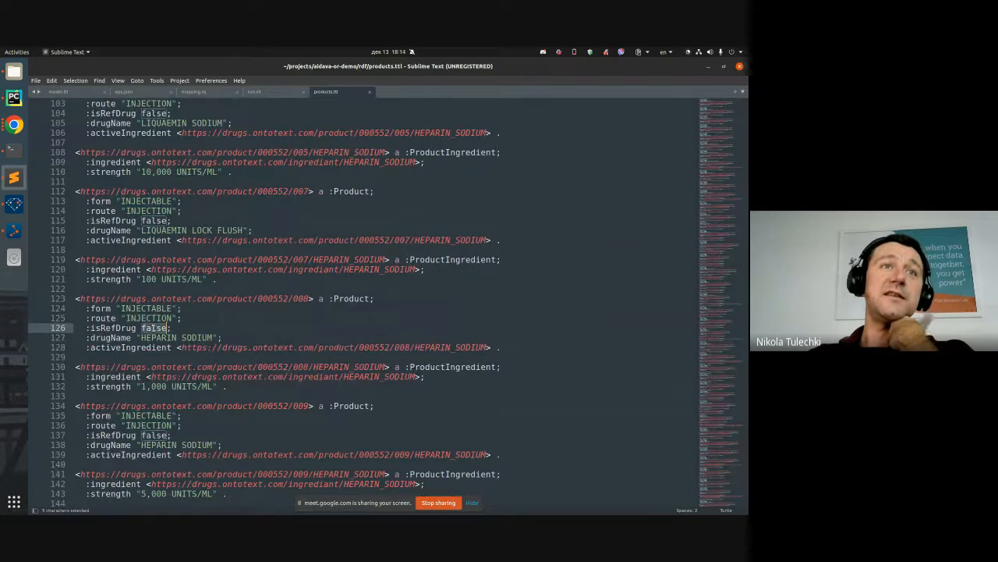
click(148, 443)
double_click(148, 426)
scroll(156, 406, down, 4)
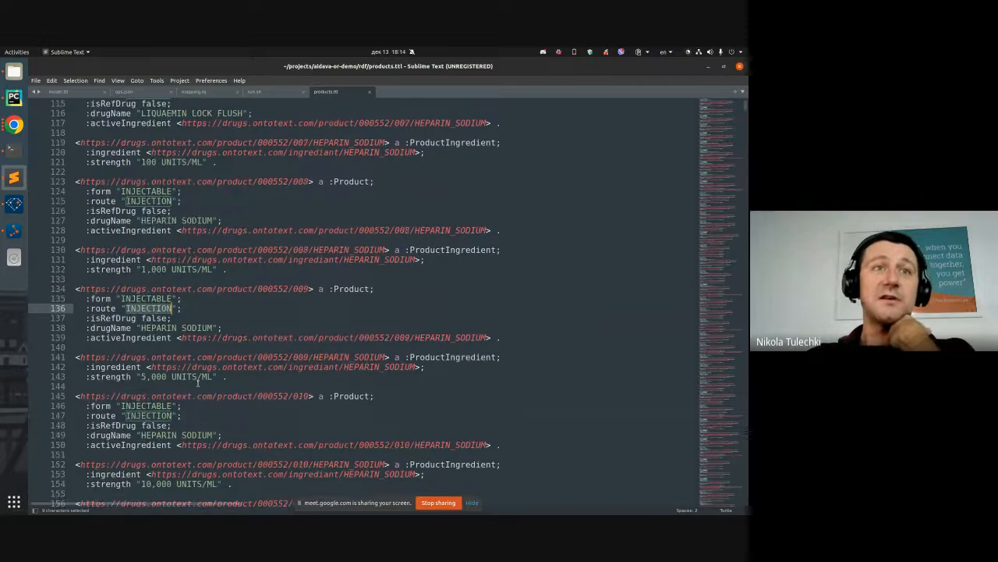
Step: Examine the ingredient and strength of the product ingredient for 000552/009 and the product entries that follow it in products.ttl
drag(251, 390, 76, 356)
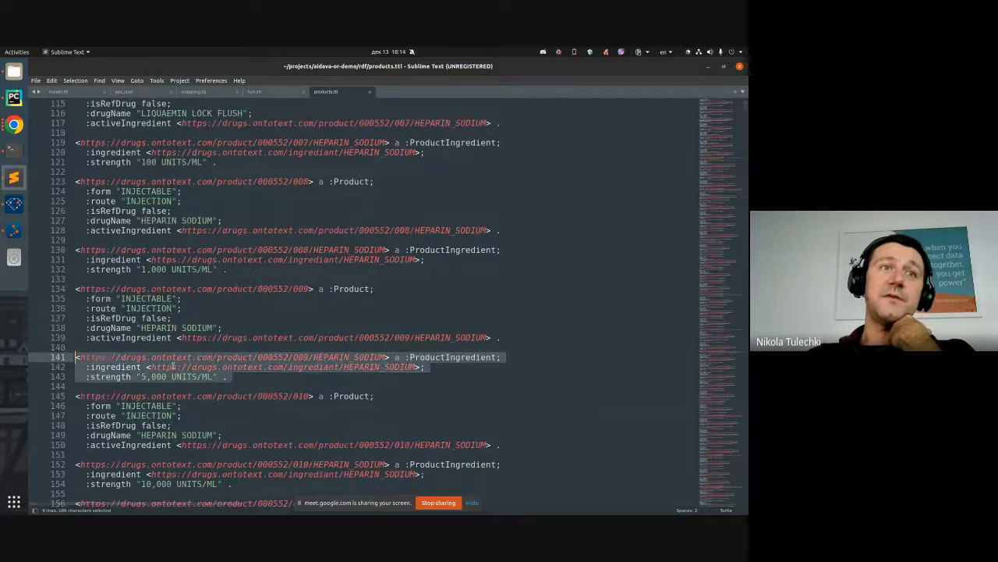
click(223, 349)
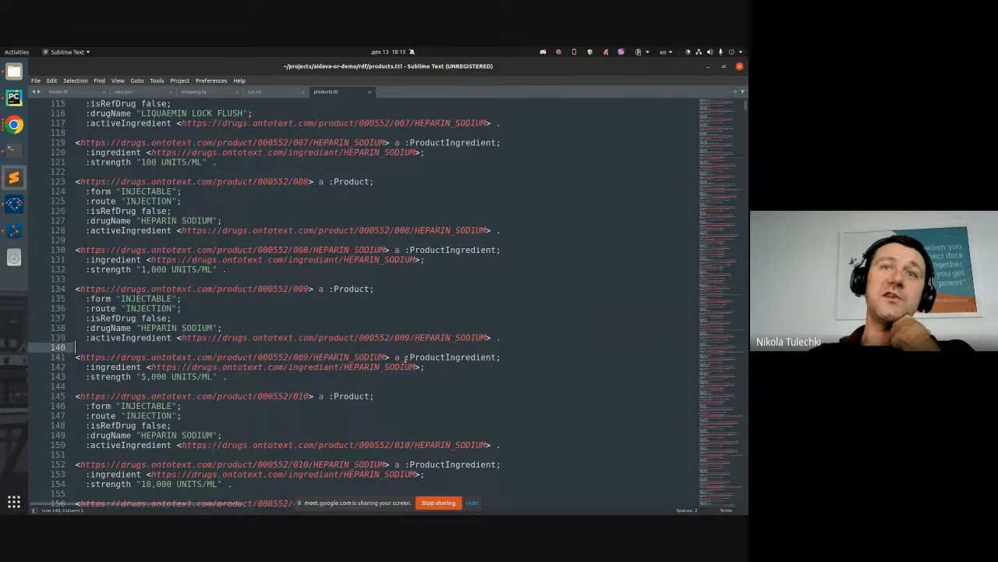
double_click(184, 376)
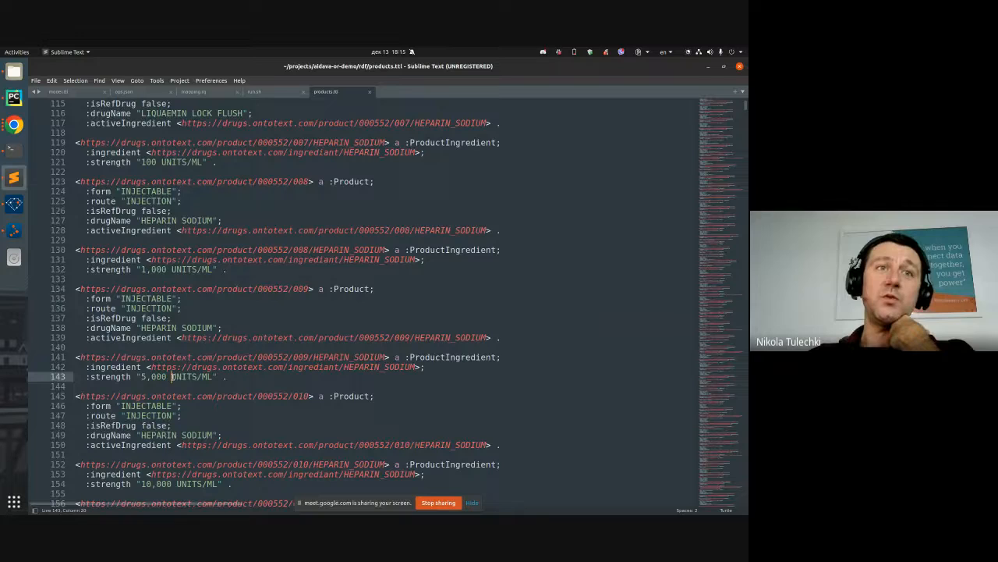
click(257, 386)
scroll(257, 386, down, 4)
scroll(188, 392, down, 4)
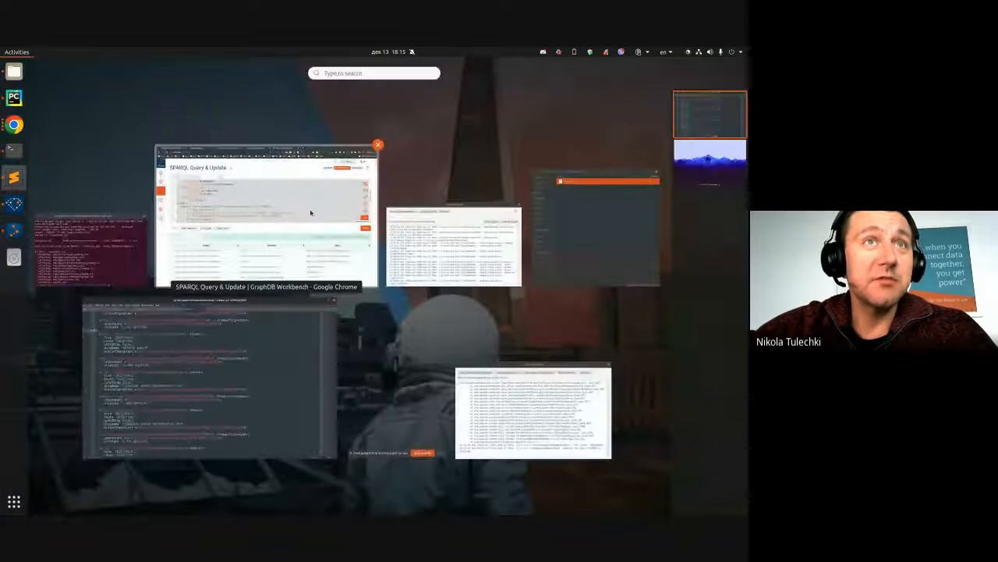
Step: Check the open windows and switch from products.ttl to Google Chrome
key(super)
key(super)
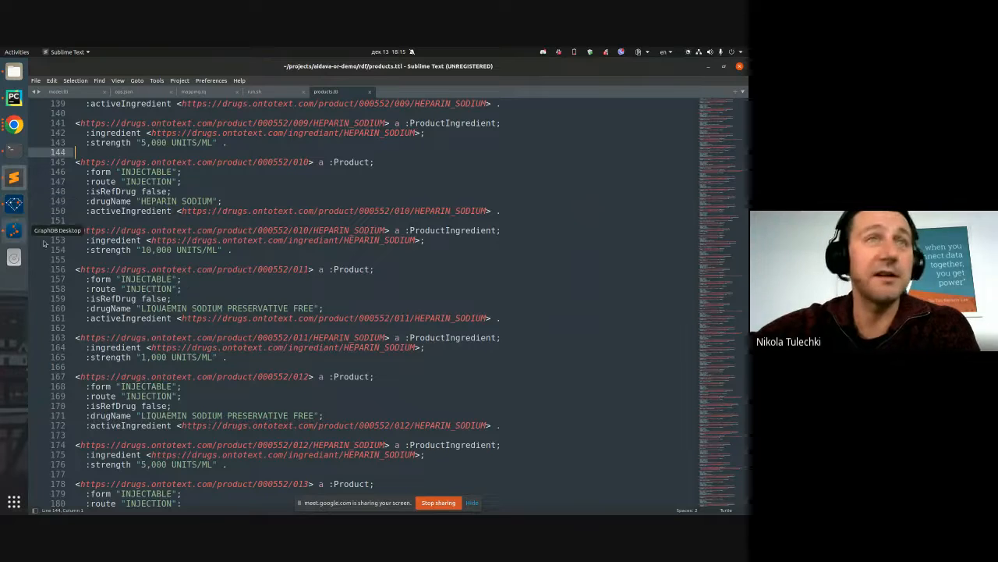
key(alt+Tab)
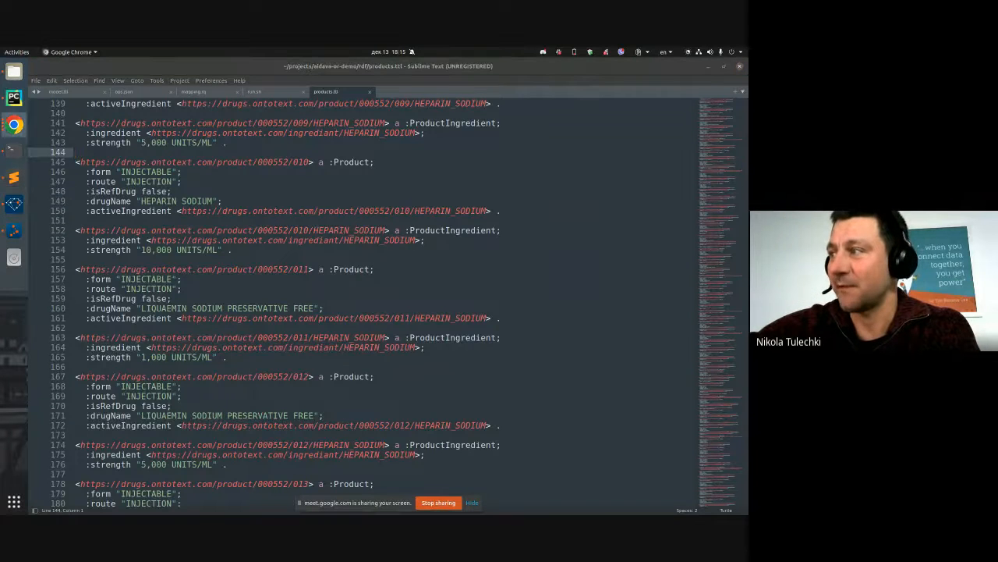